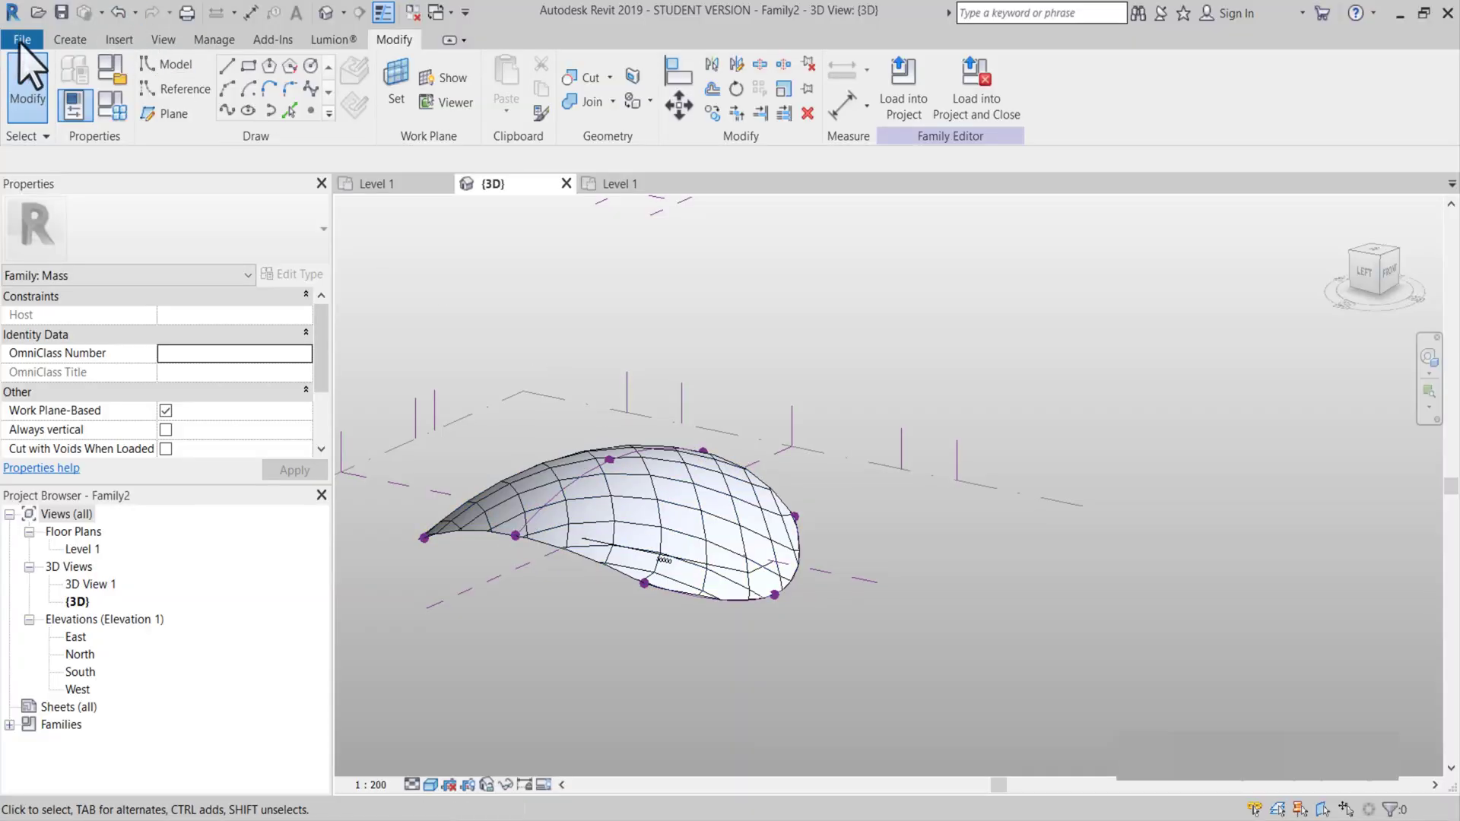
Create a new family from the Metric Generic Model Pattern Based.rft template.
left_click(22, 38)
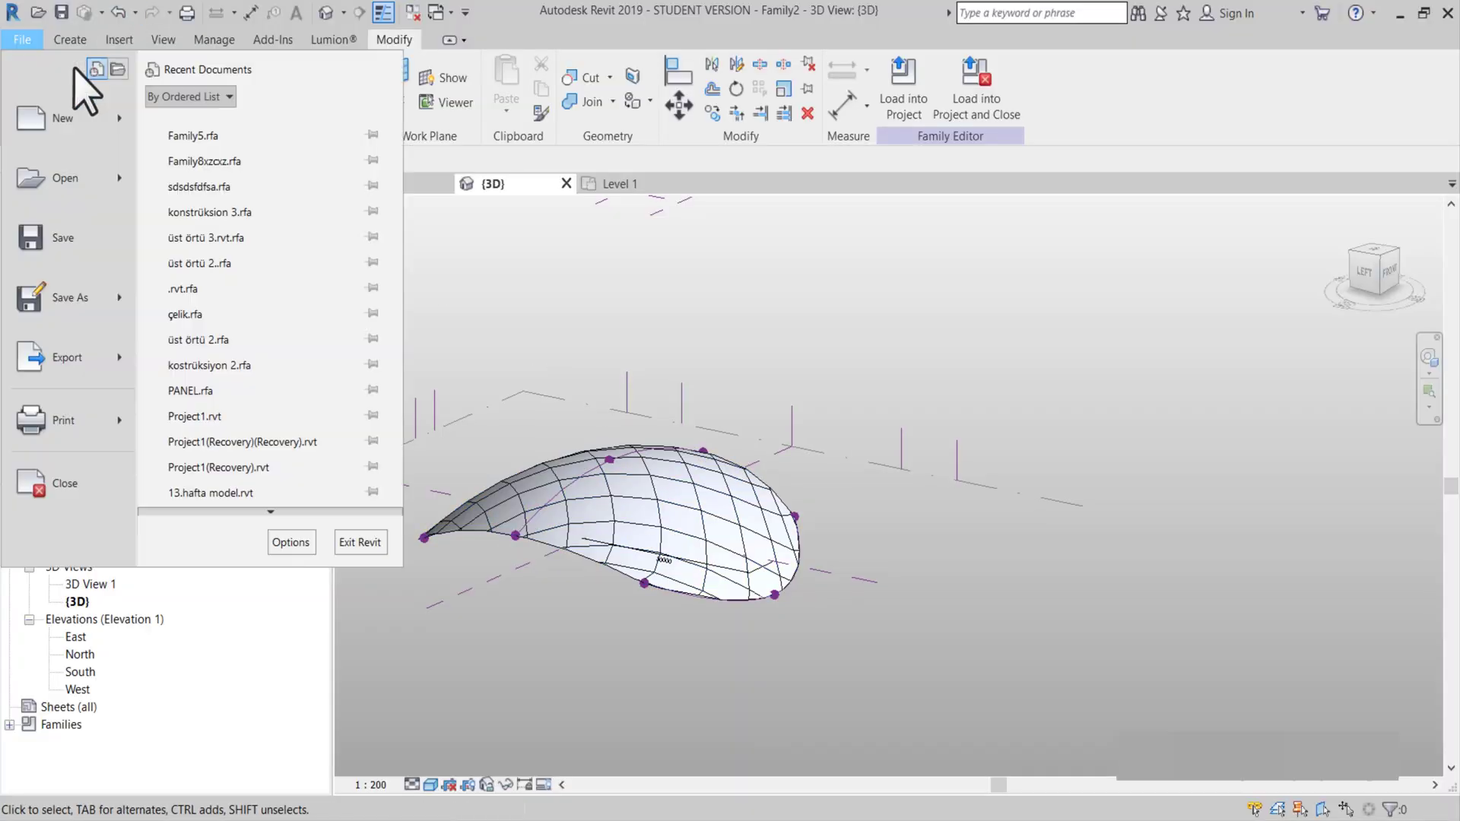
mouse_move(119, 117)
left_click(233, 166)
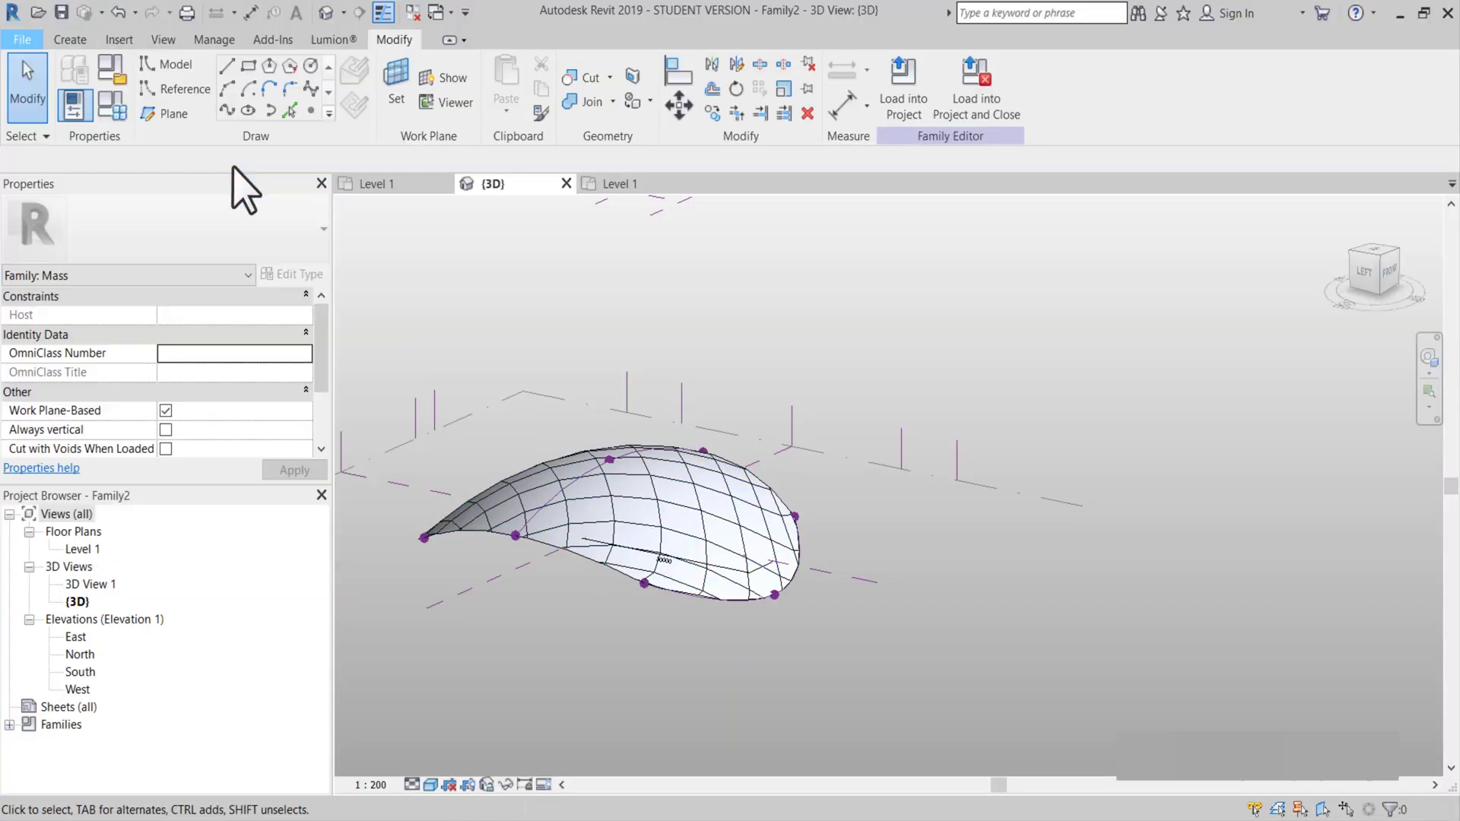
scroll(289, 438, "down", 3)
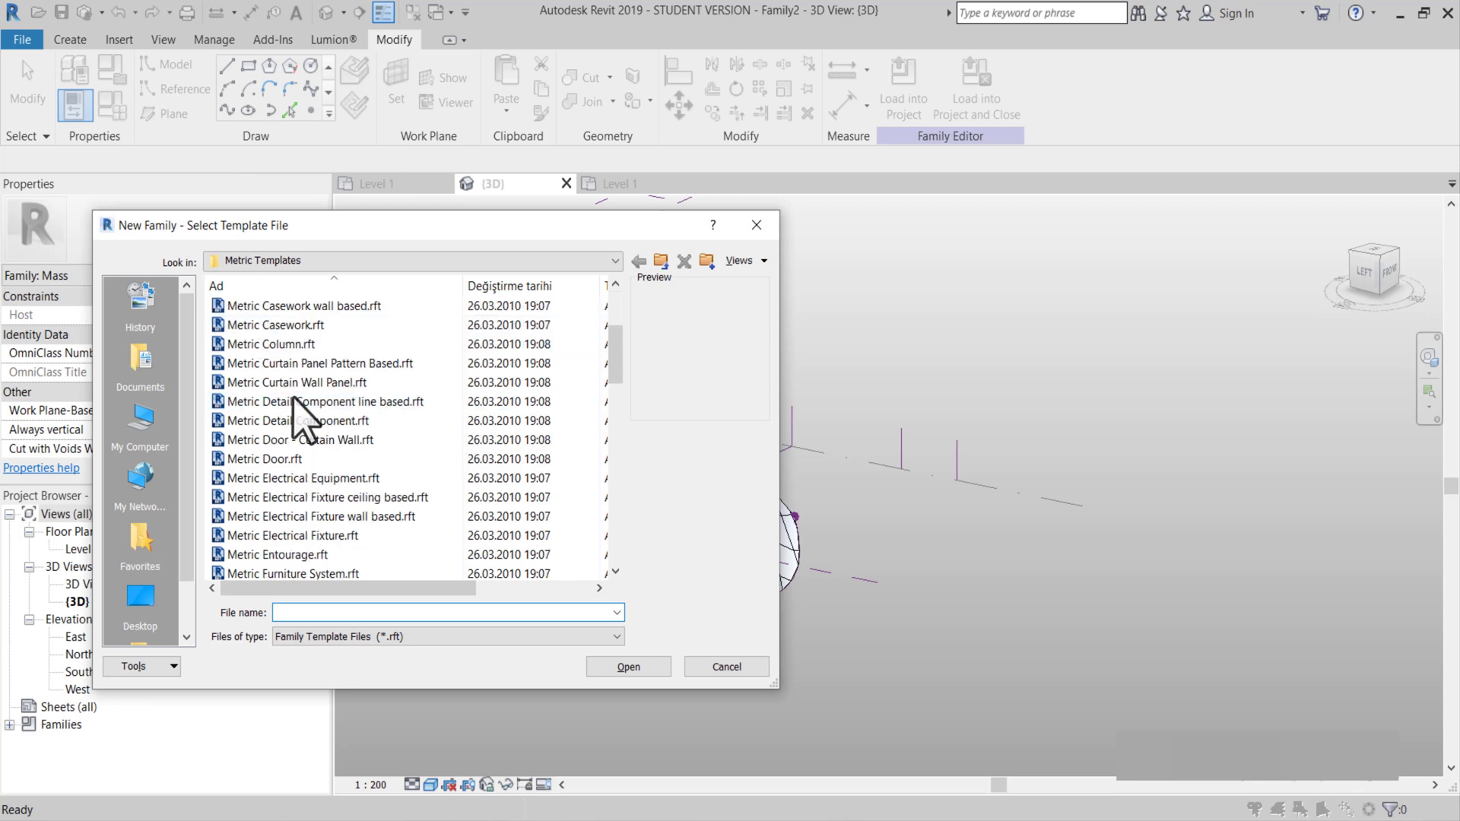
scroll(323, 414, "down", 3)
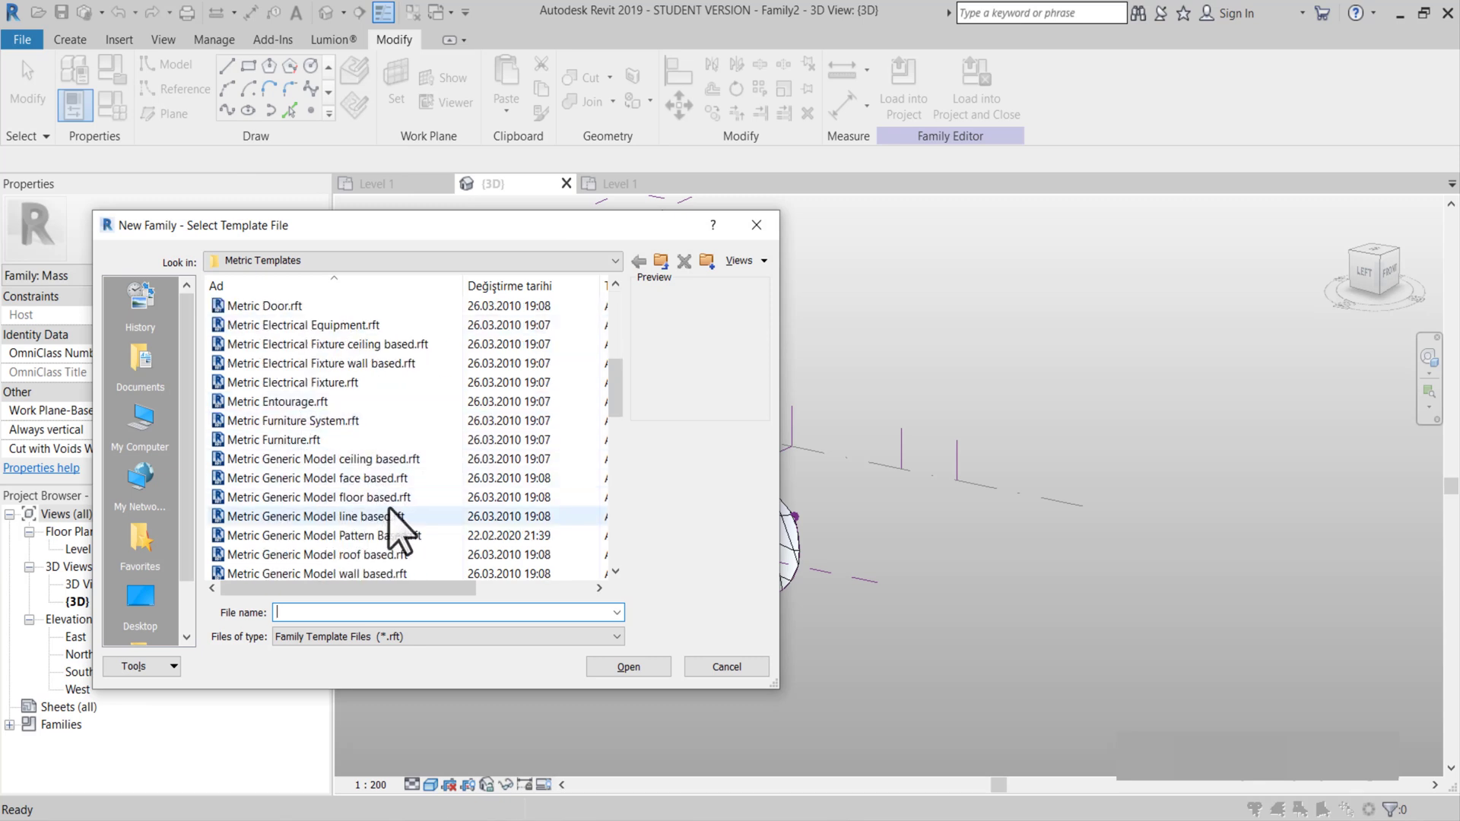
left_click(415, 534)
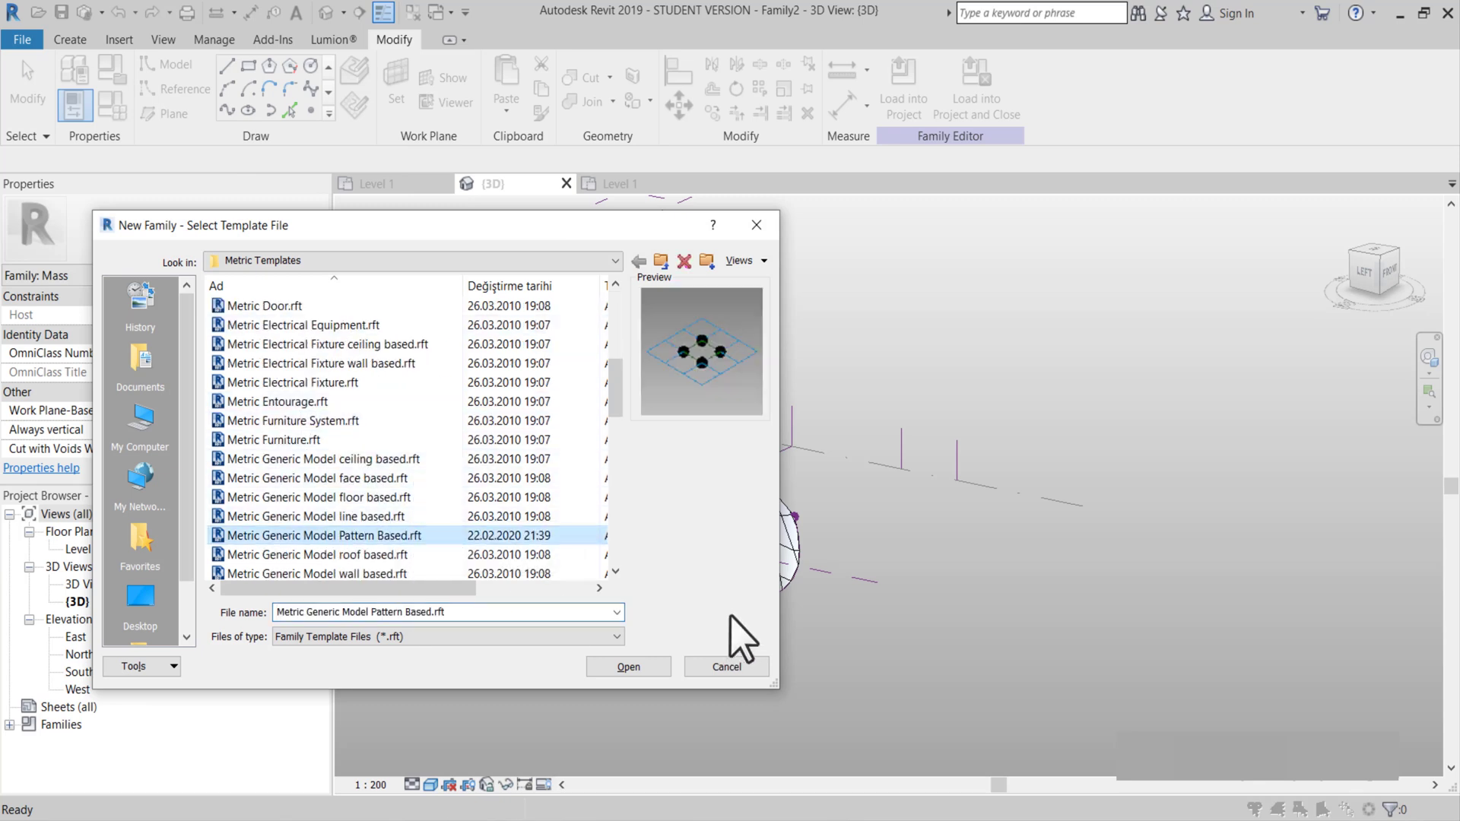
left_click(661, 670)
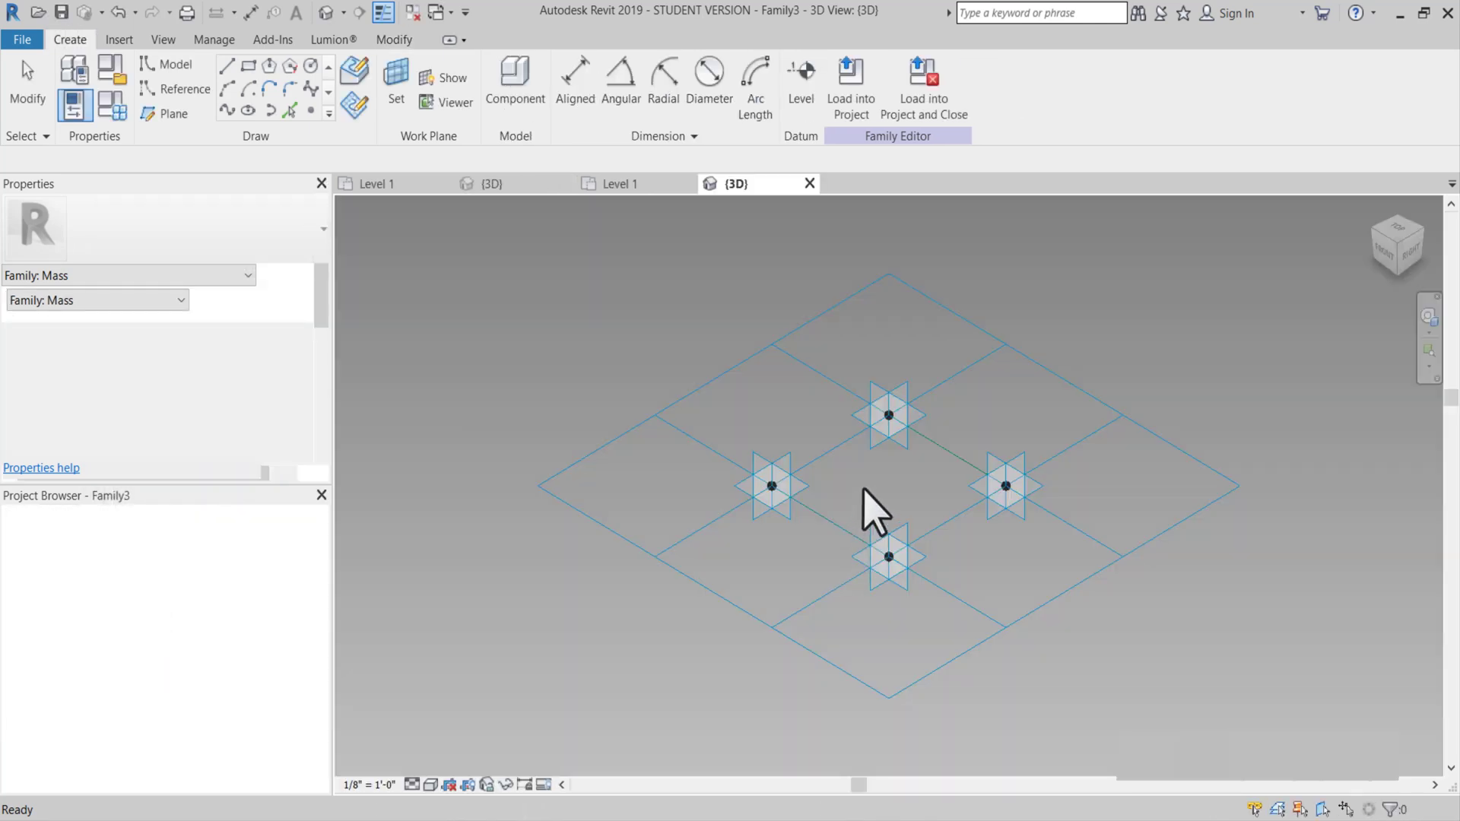
Place reference points on adaptive points 4 and 3, using each adaptive point's horizontal plane as the work plane.
scroll(873, 465, "up", 2)
middle_click_drag(872, 464, 822, 467, "shift")
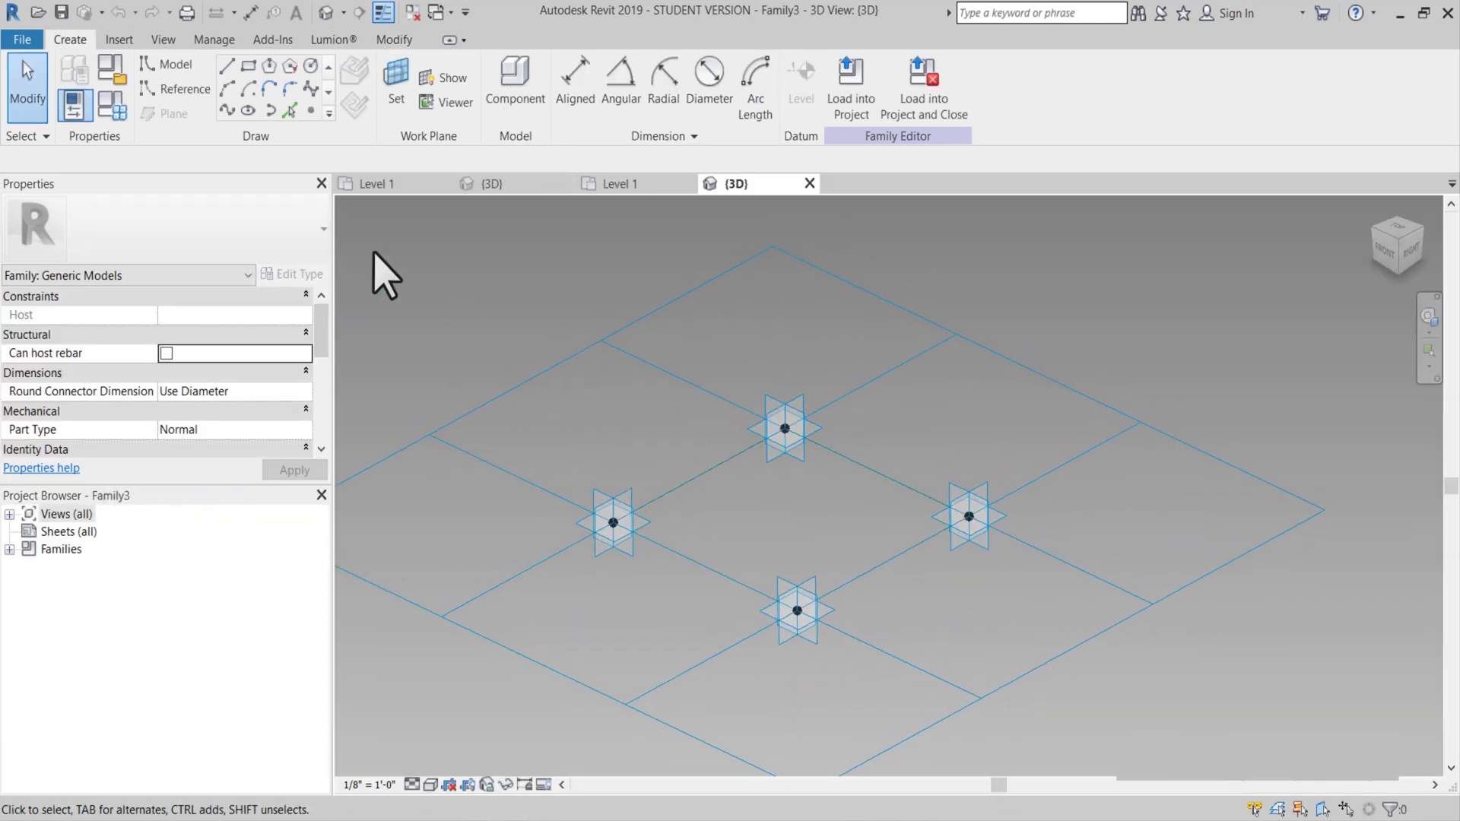
left_click(311, 111)
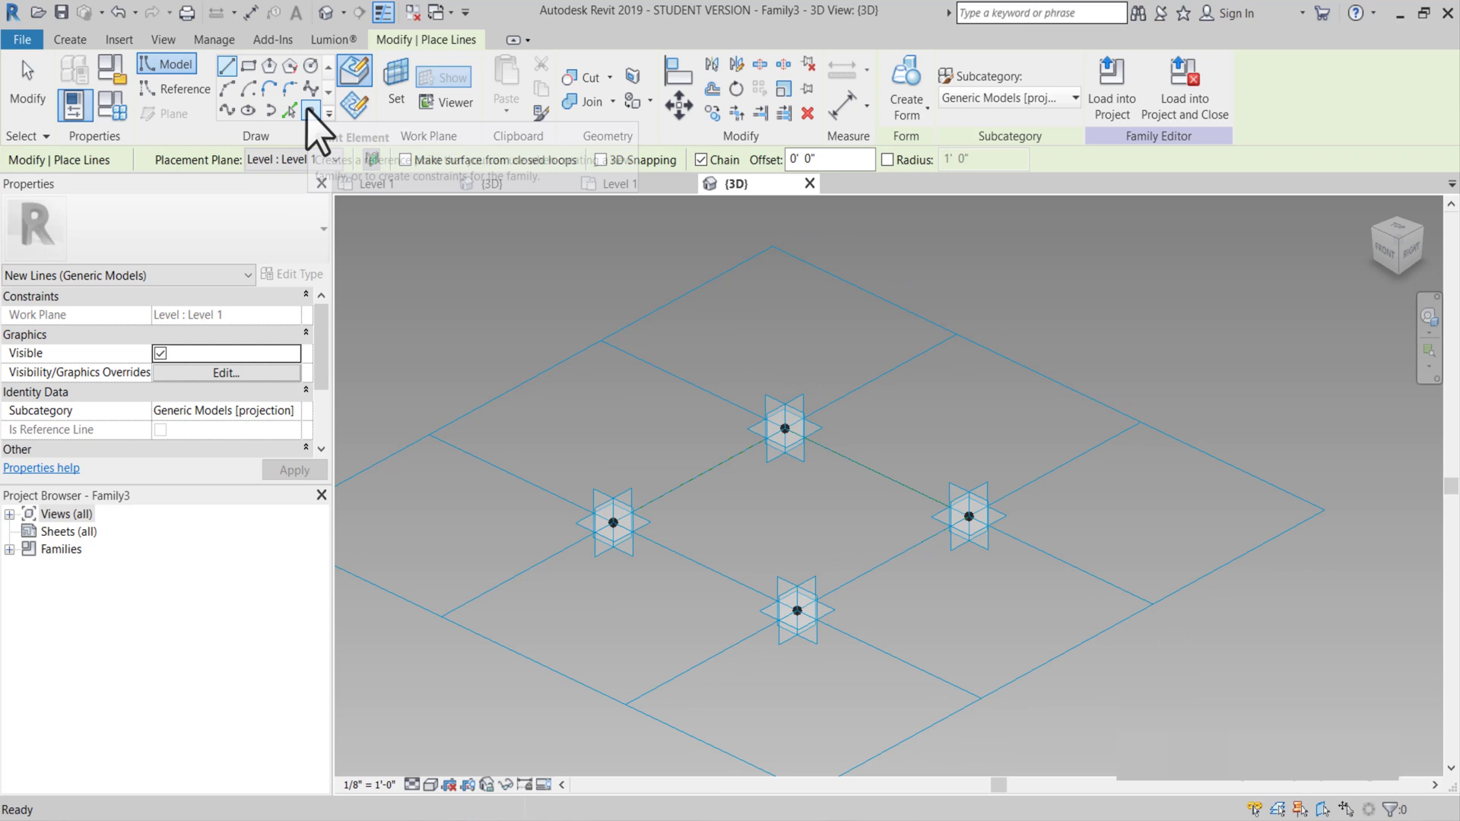
key("Escape")
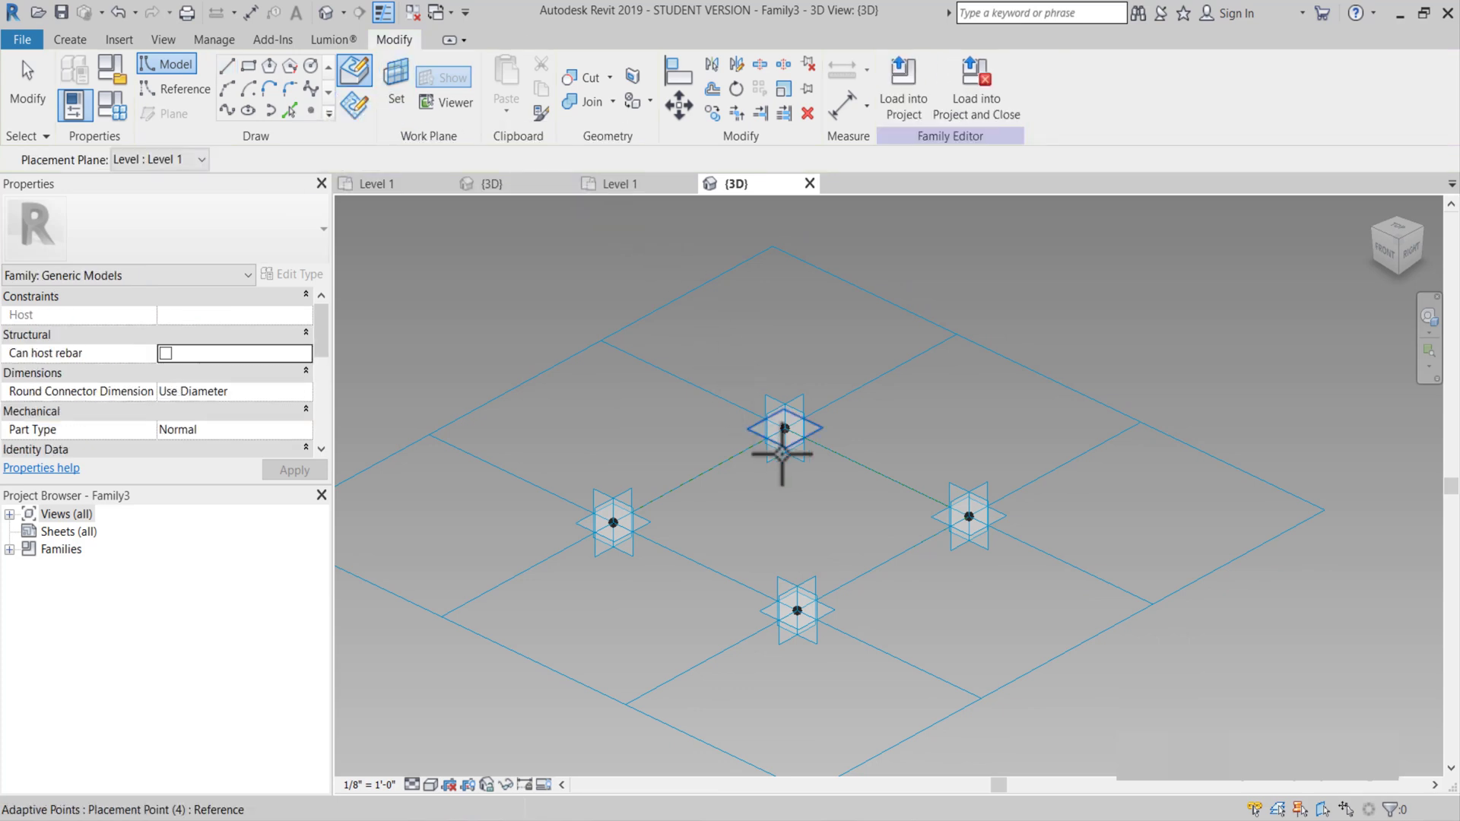
scroll(781, 450, "up", 2)
left_click(818, 416)
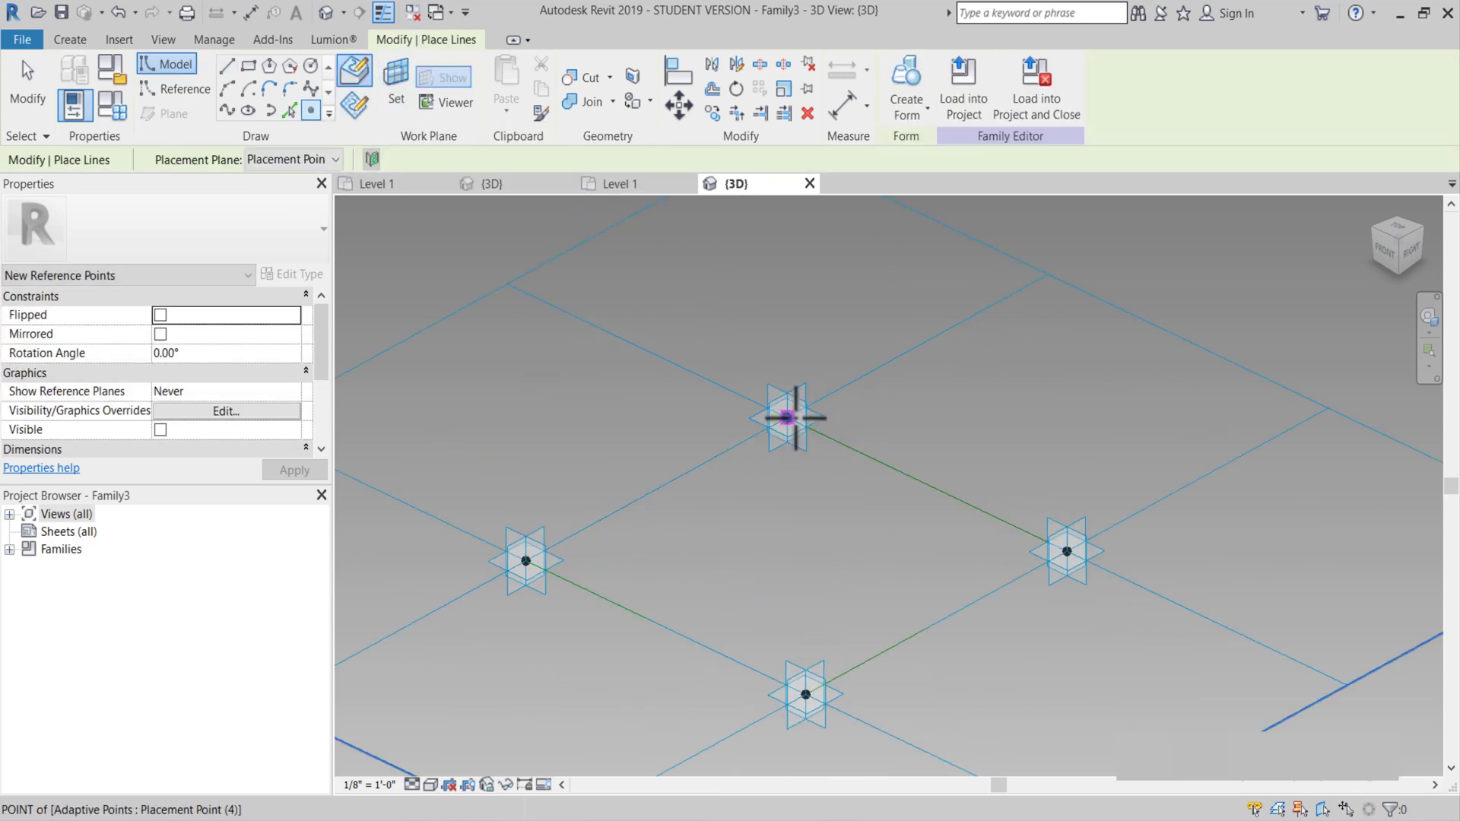
left_click(409, 93)
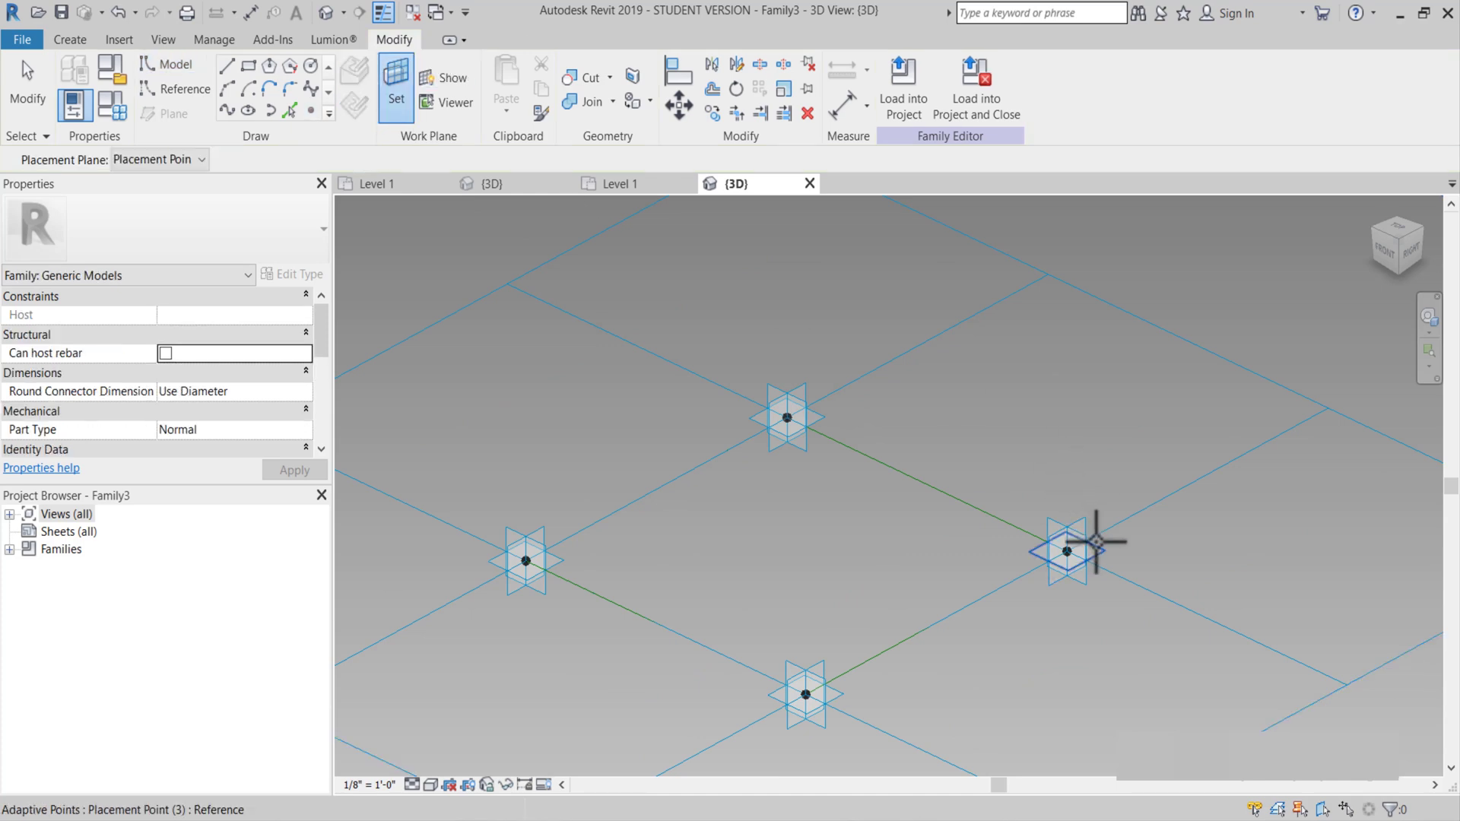
left_click(1067, 550)
middle_click_drag(1067, 550, 1059, 449)
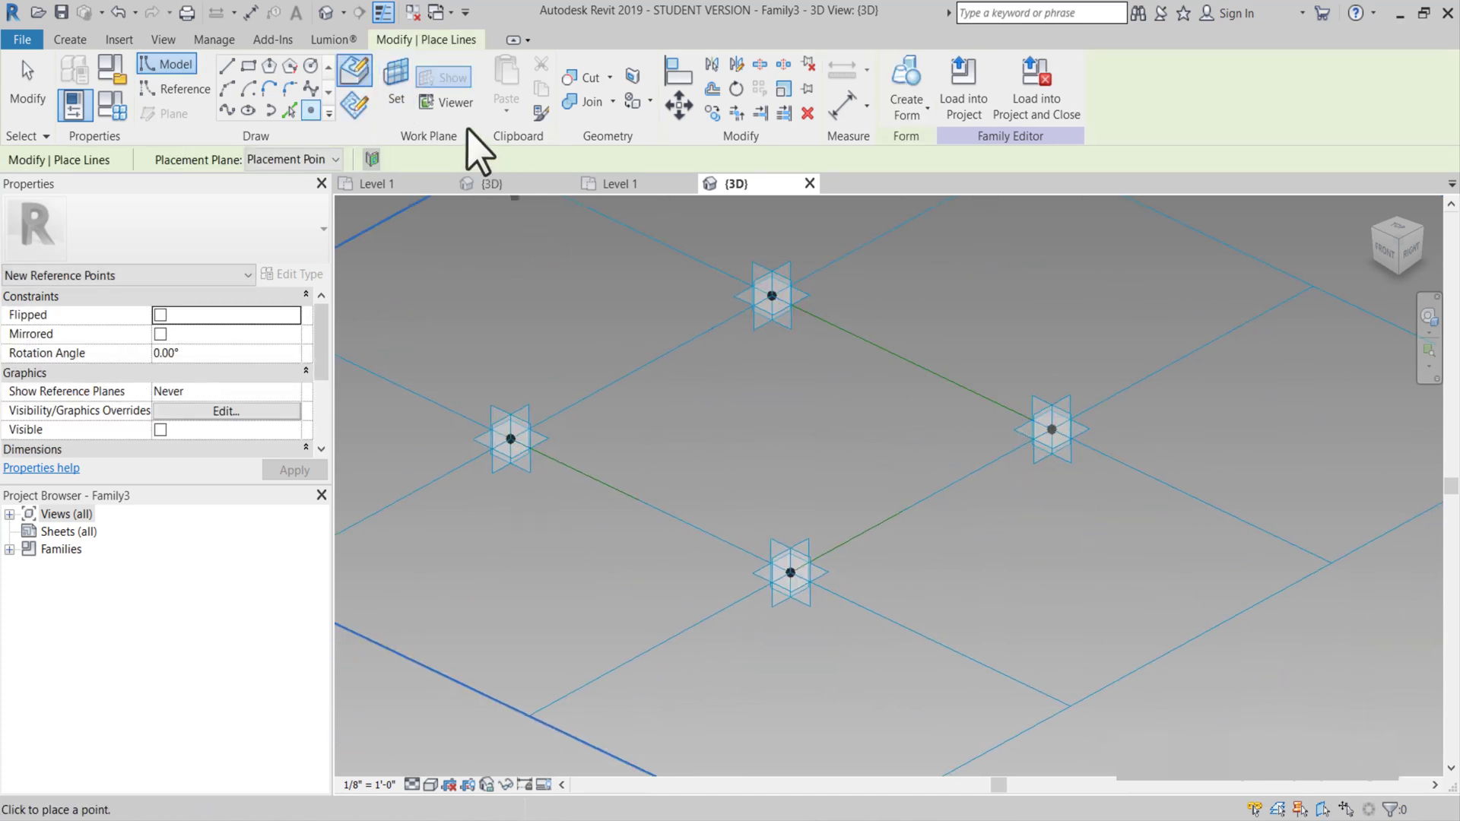
Place reference points on adaptive points 2 and 1, setting the work plane to each point's horizontal plane.
left_click(409, 93)
left_click(790, 570)
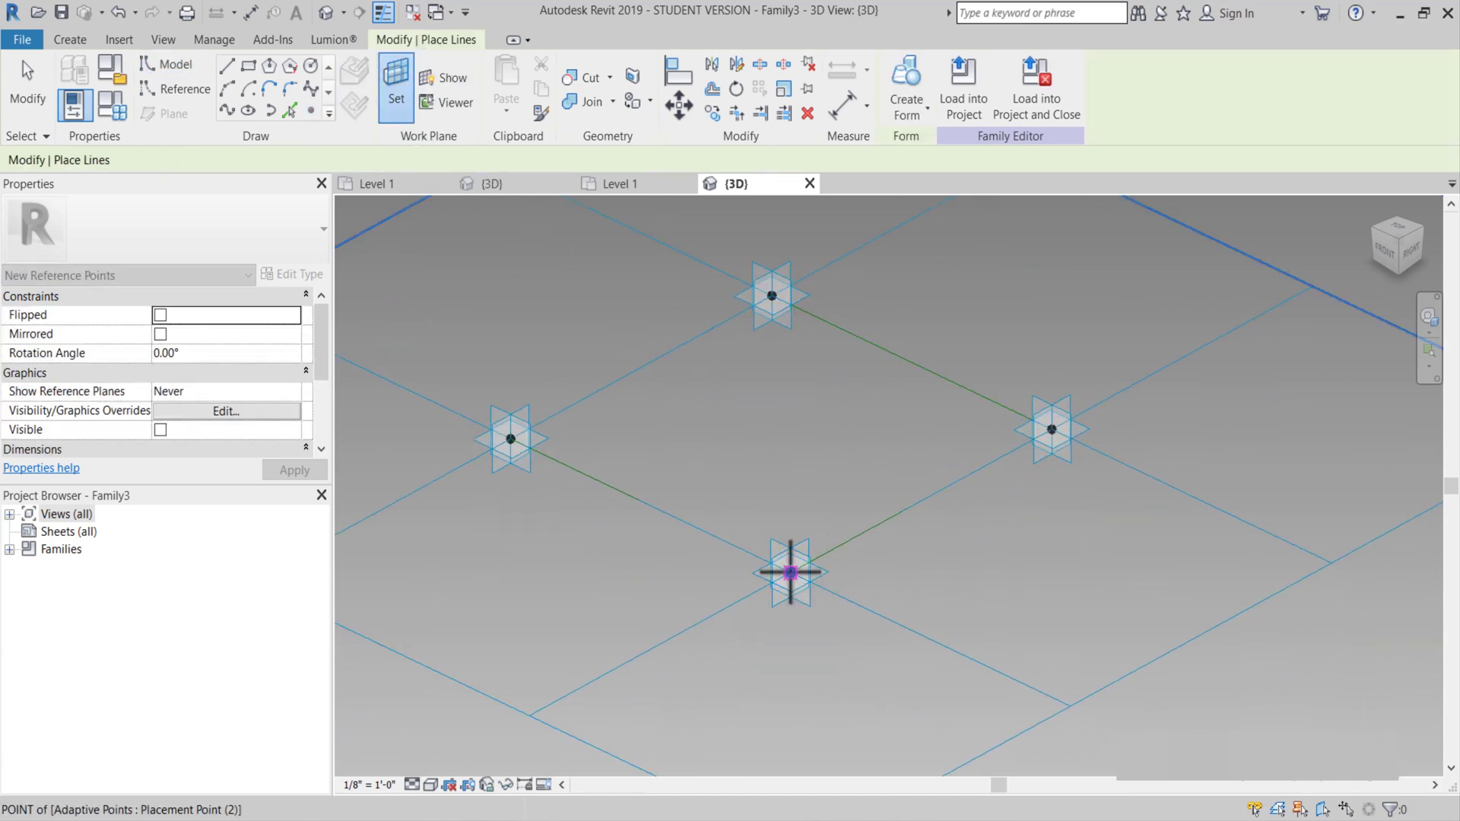
left_click(396, 97)
scroll(505, 440, "up", 3)
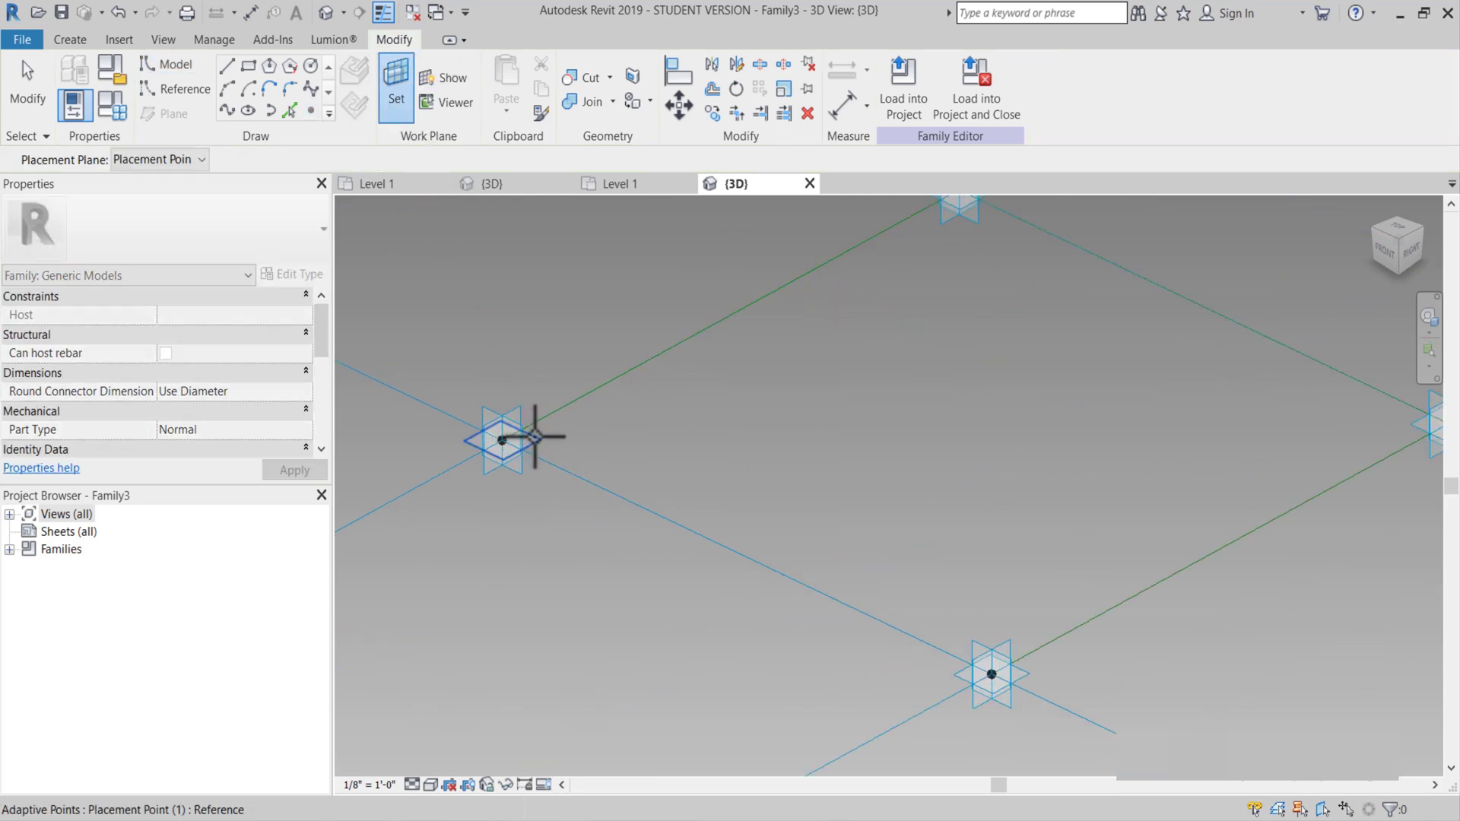
key("Escape")
scroll(578, 437, "down", 3)
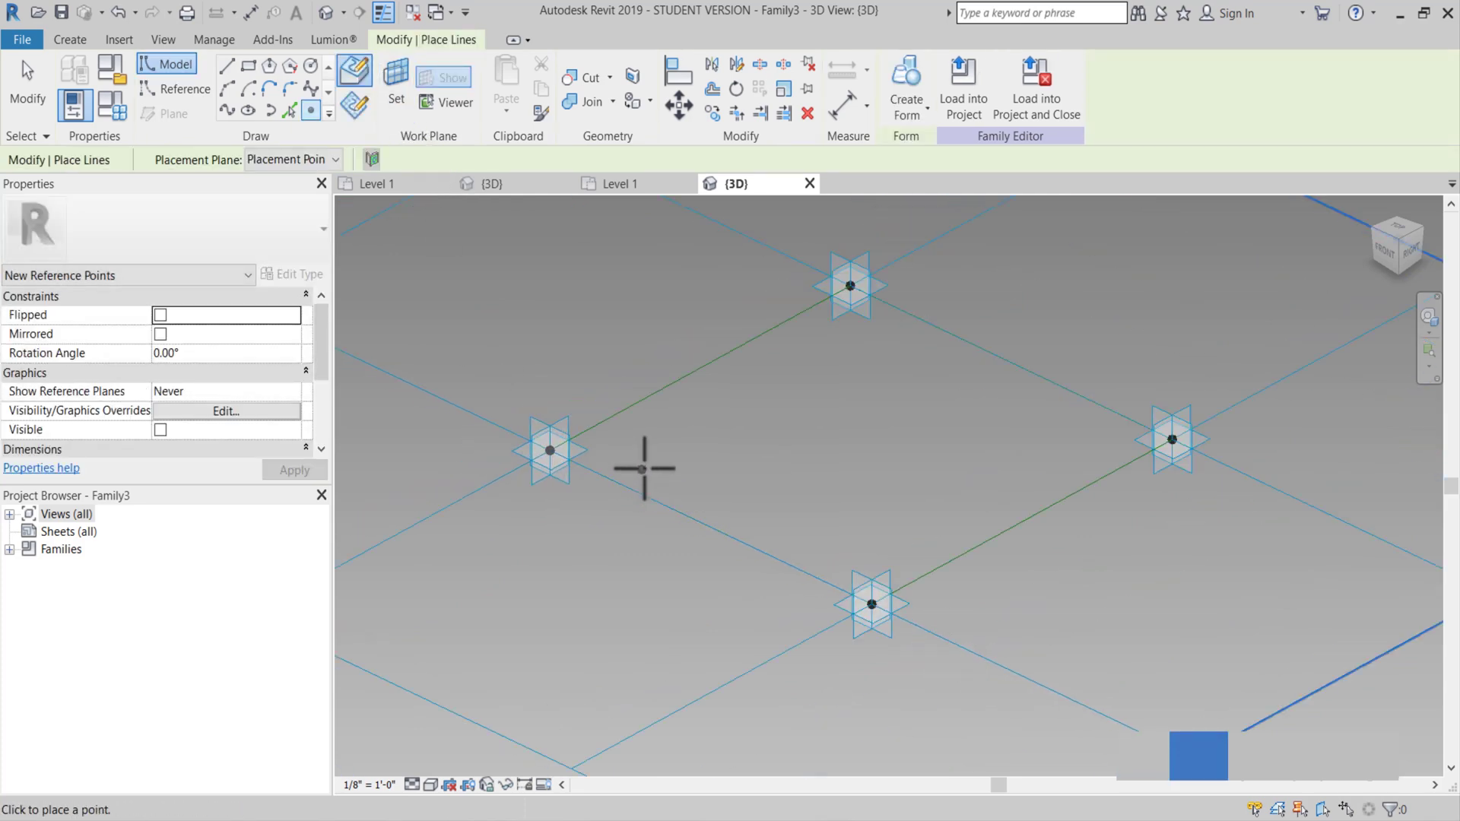
key("Escape")
Select the pattern rig and filter the selection to its four reference points, excluding adaptive points and reference lines.
scroll(667, 428, "down", 5)
middle_click_drag(717, 515, 720, 553)
left_click_drag(551, 381, 836, 583)
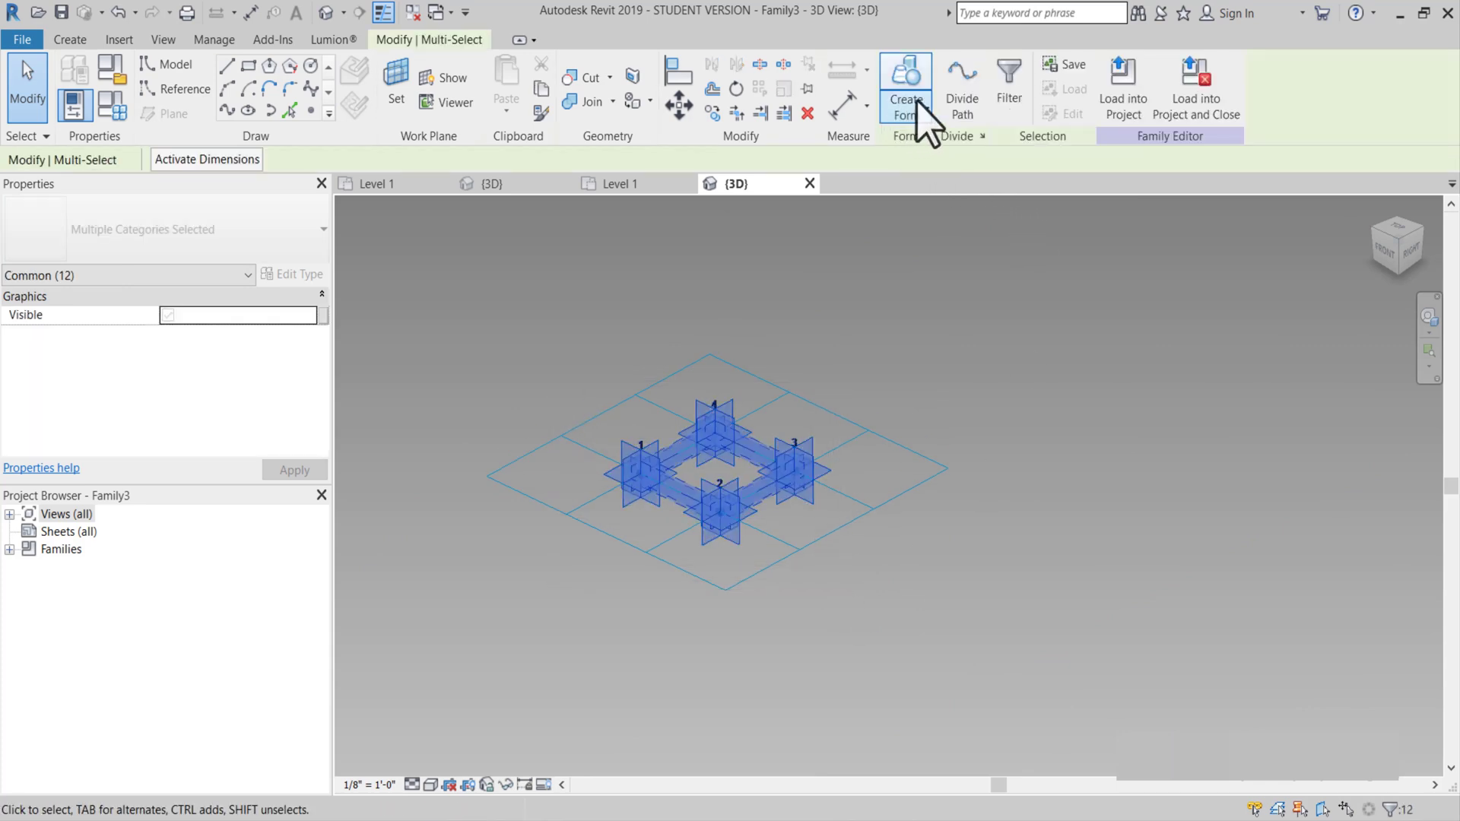
left_click(1008, 90)
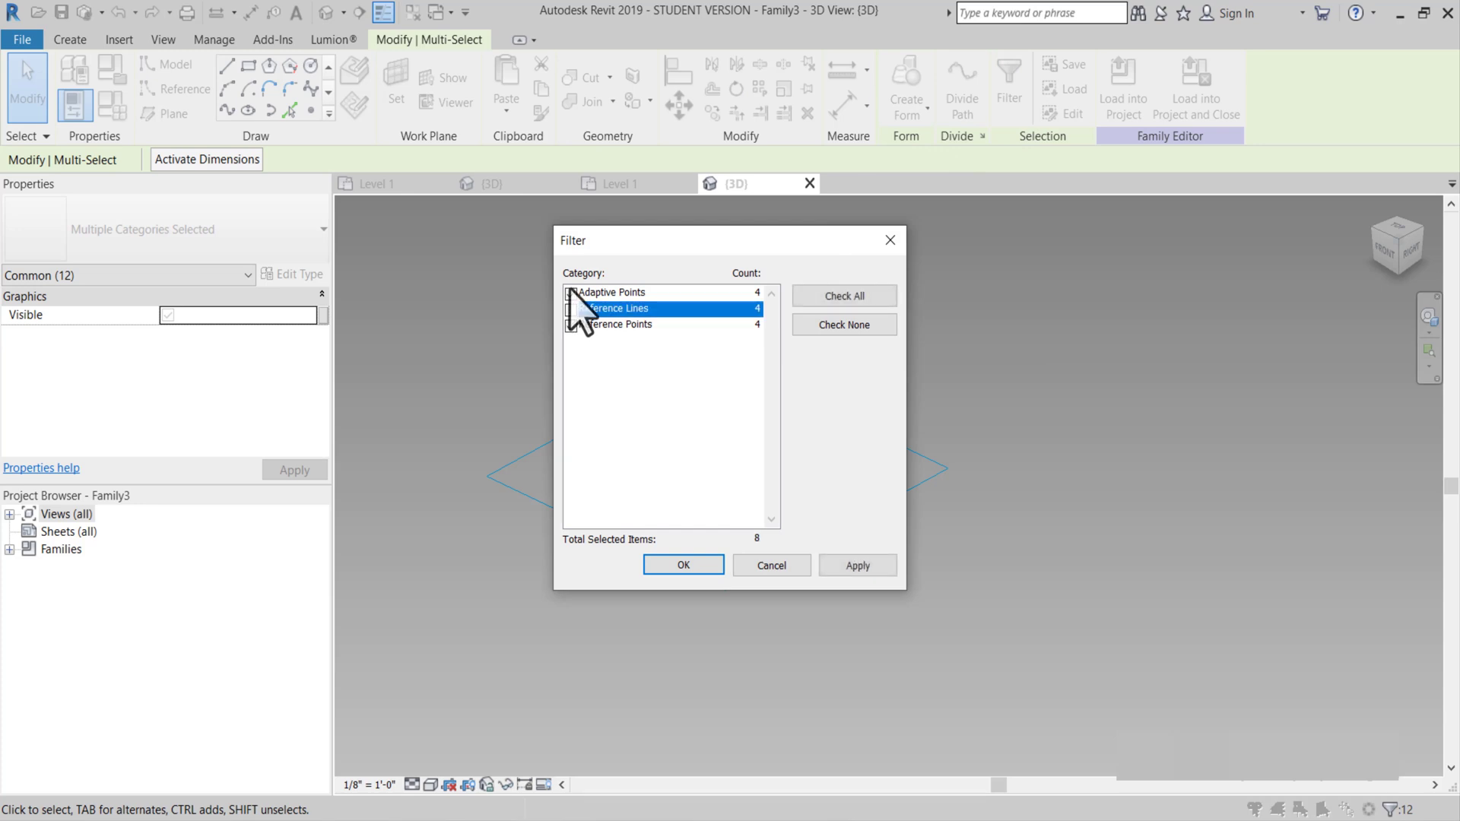
left_click(571, 292)
left_click(672, 566)
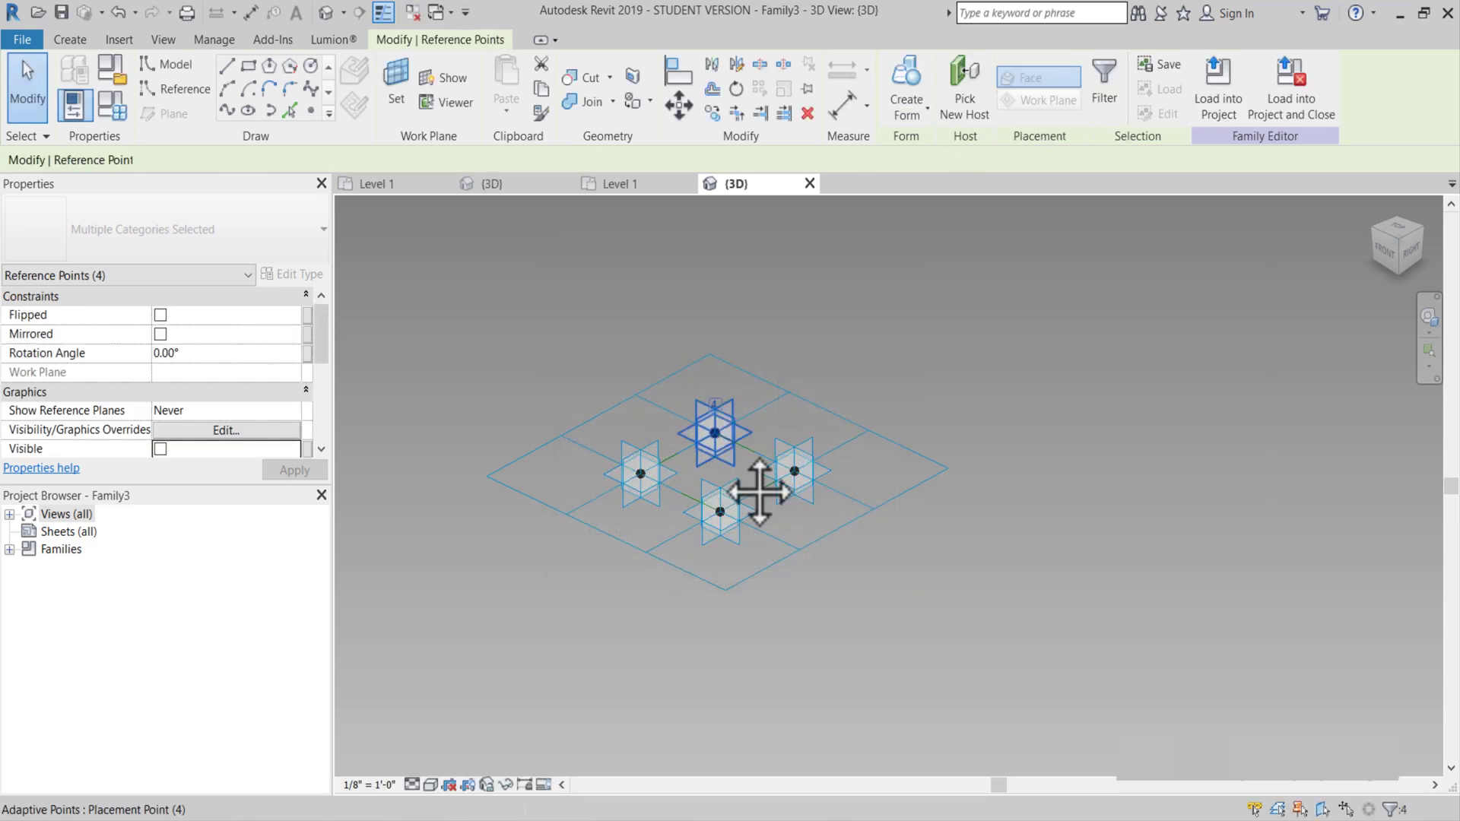
middle_click_drag(760, 492, 741, 503)
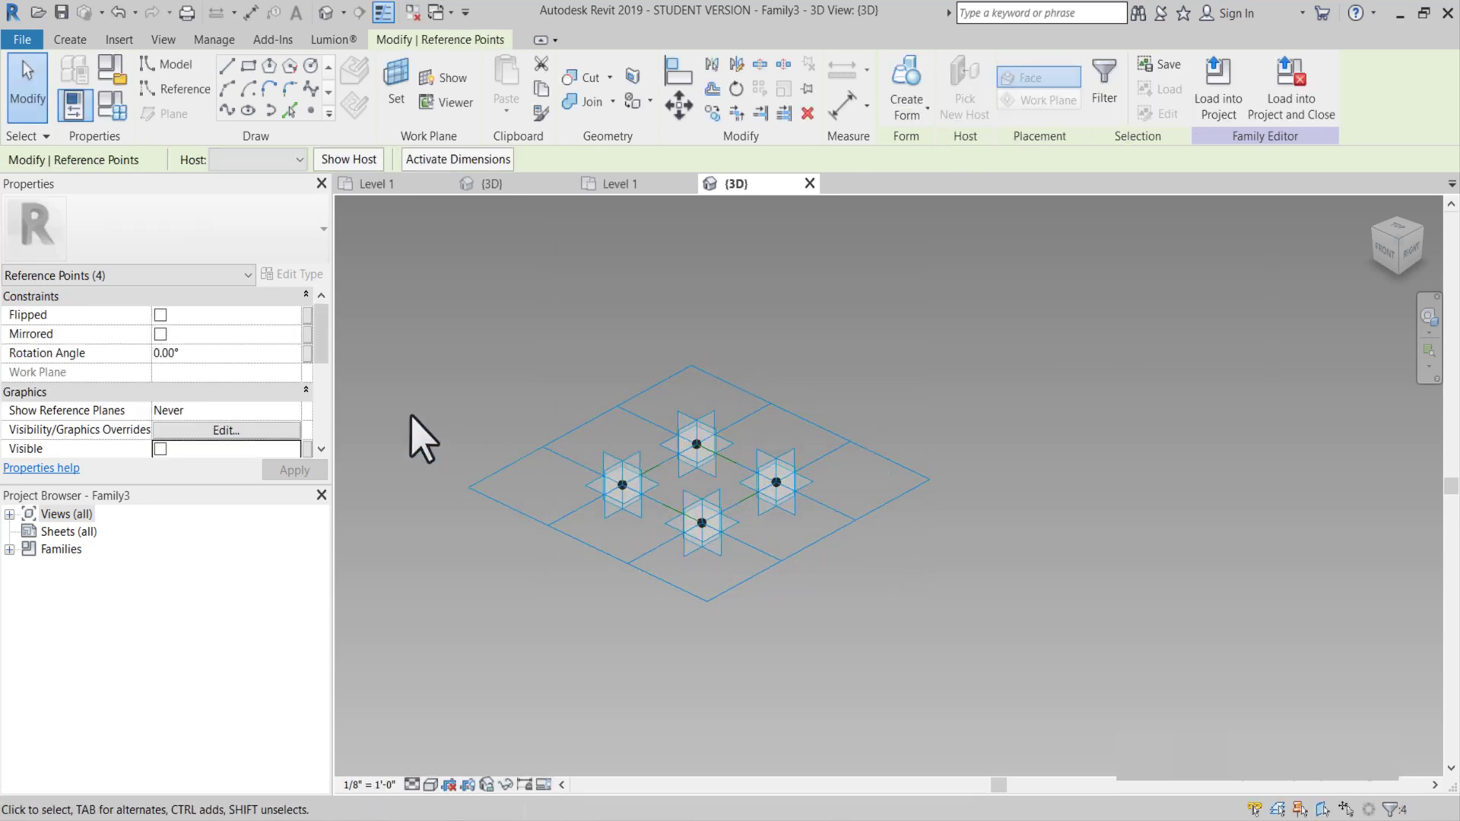
scroll(403, 418, "up", 1)
scroll(244, 401, "down", 5)
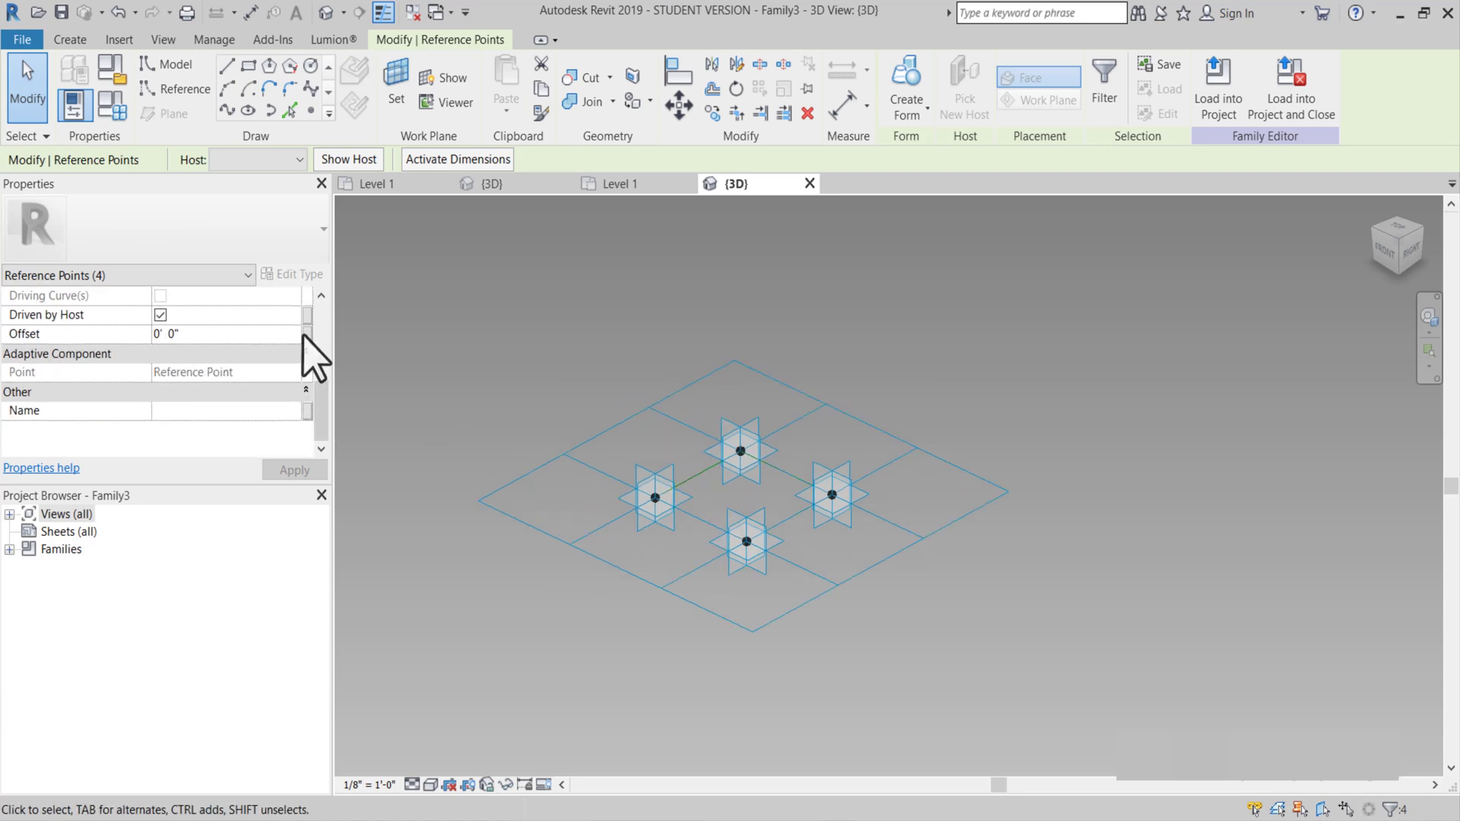
Set the project's length units to millimeters with 0 decimal places and the mm unit symbol.
key("n")
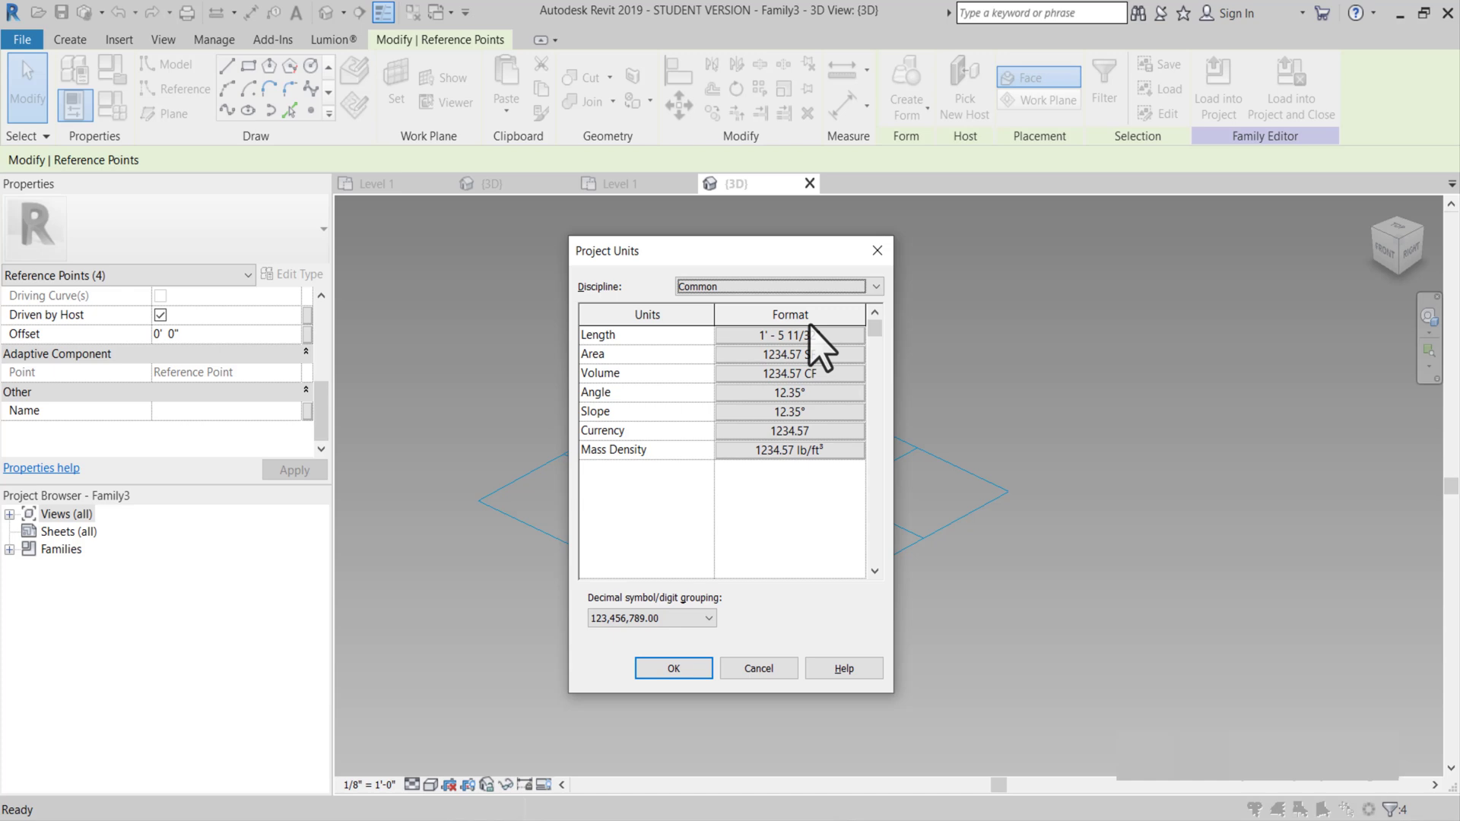
left_click(788, 338)
left_click(831, 368)
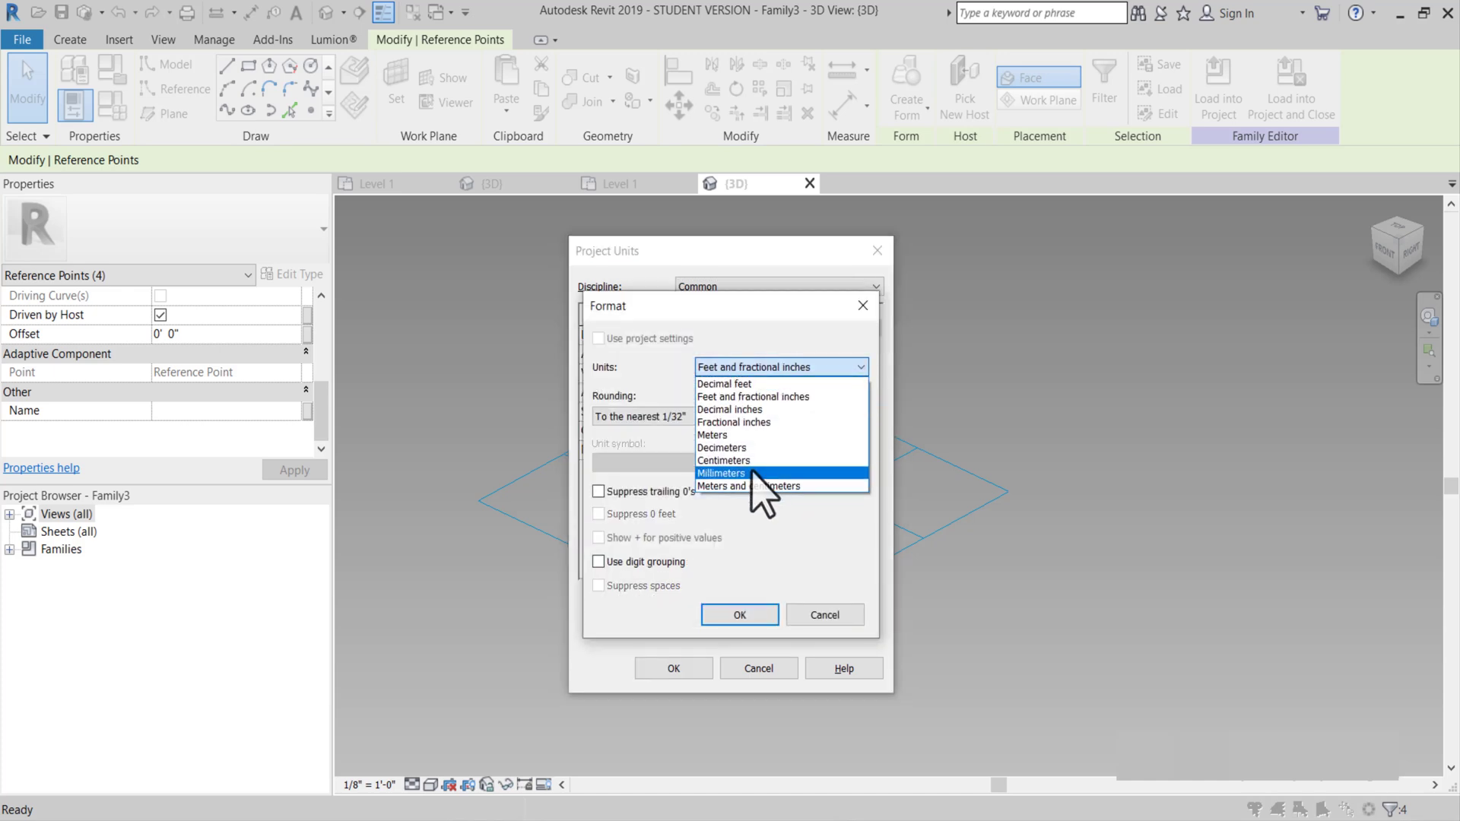
left_click(779, 473)
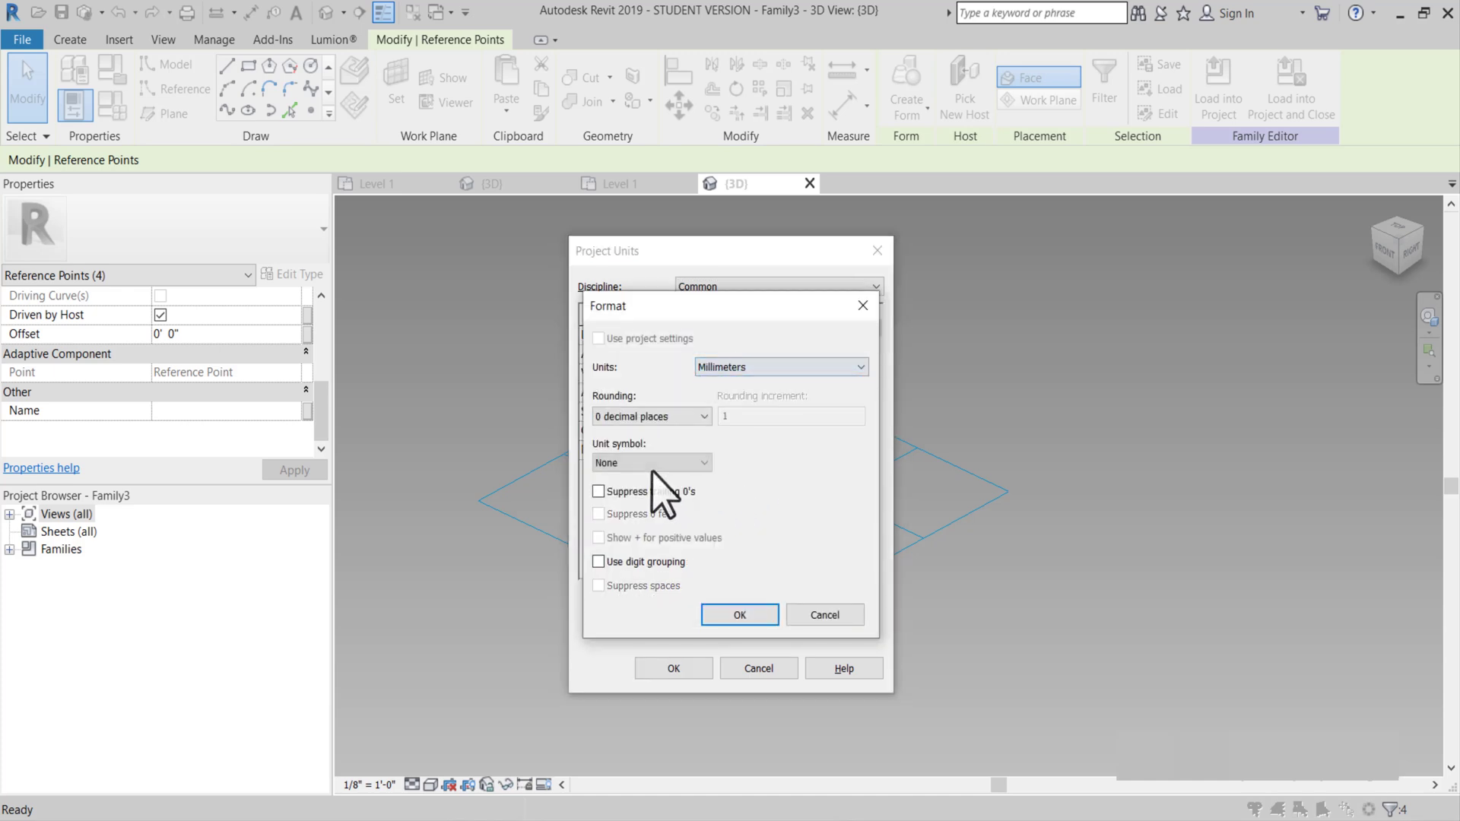
left_click(740, 616)
left_click(684, 668)
left_click(555, 555)
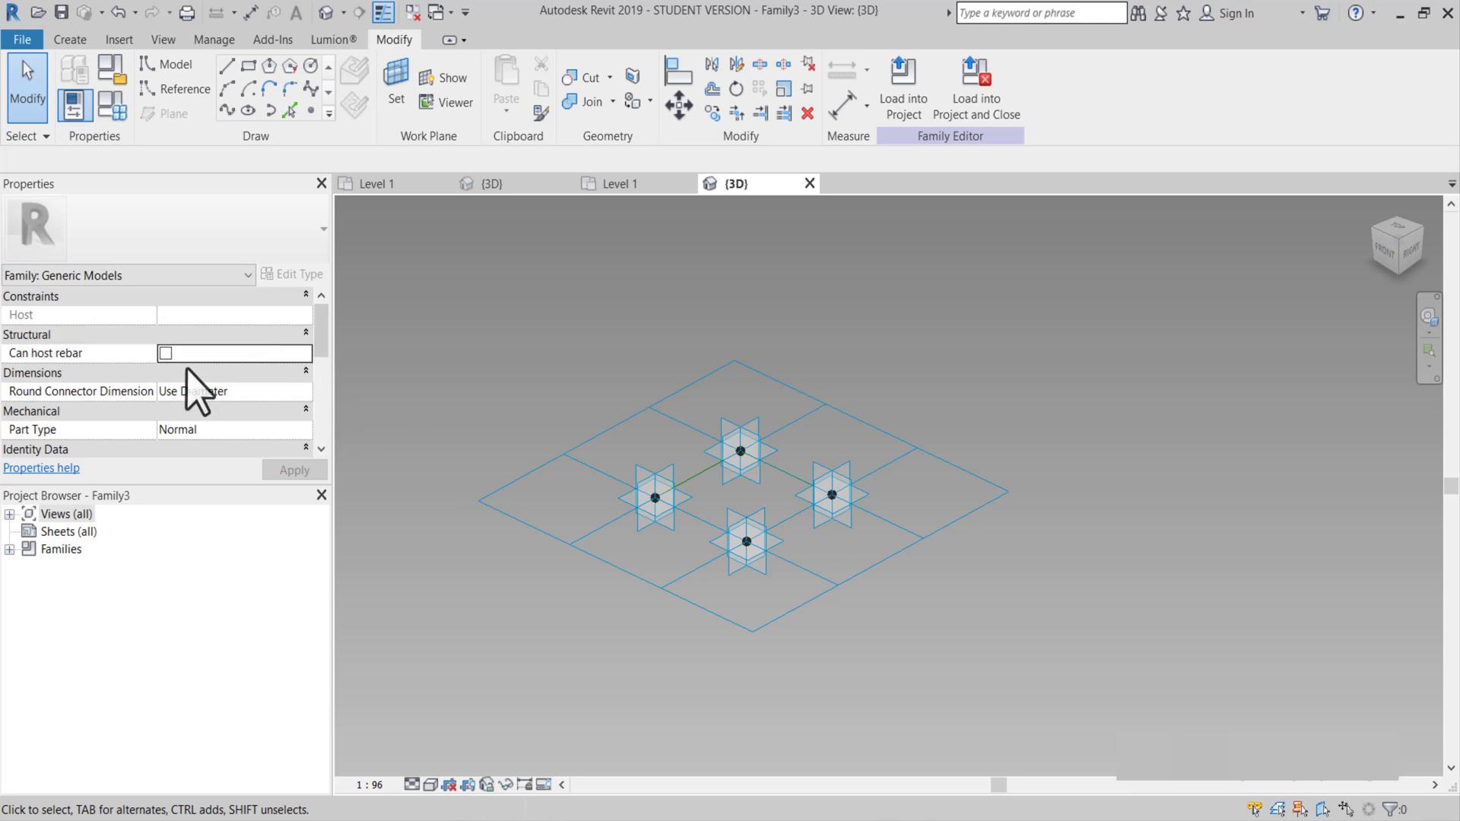
Filter a selection of the rig to the four reference points and associate their Offset with a new family type parameter named OFFSET.
scroll(194, 389, "down", 5)
scroll(267, 384, "up", 3)
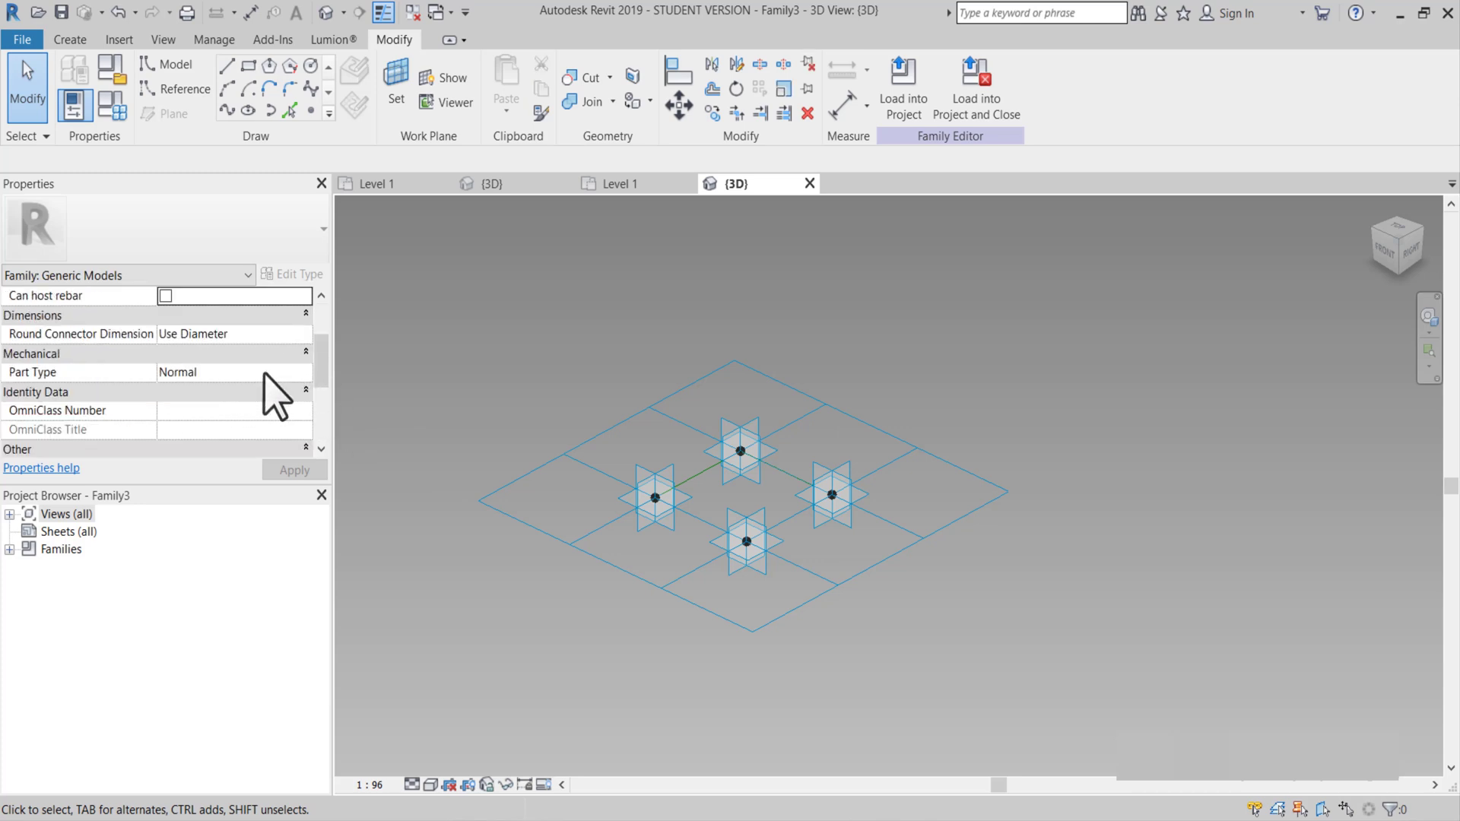
scroll(304, 391, "down", 3)
left_click_drag(518, 389, 882, 647)
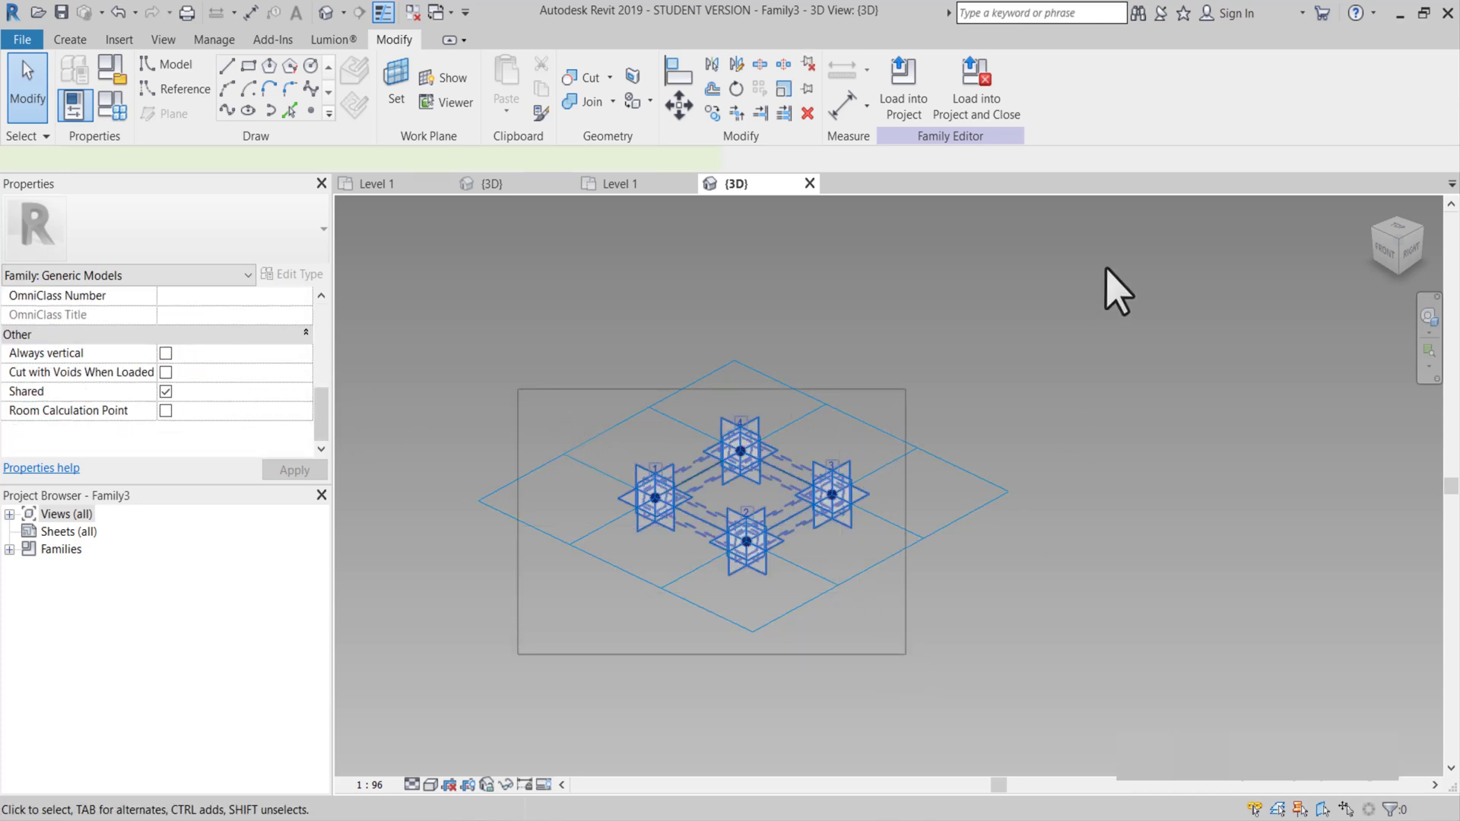
left_click(1008, 83)
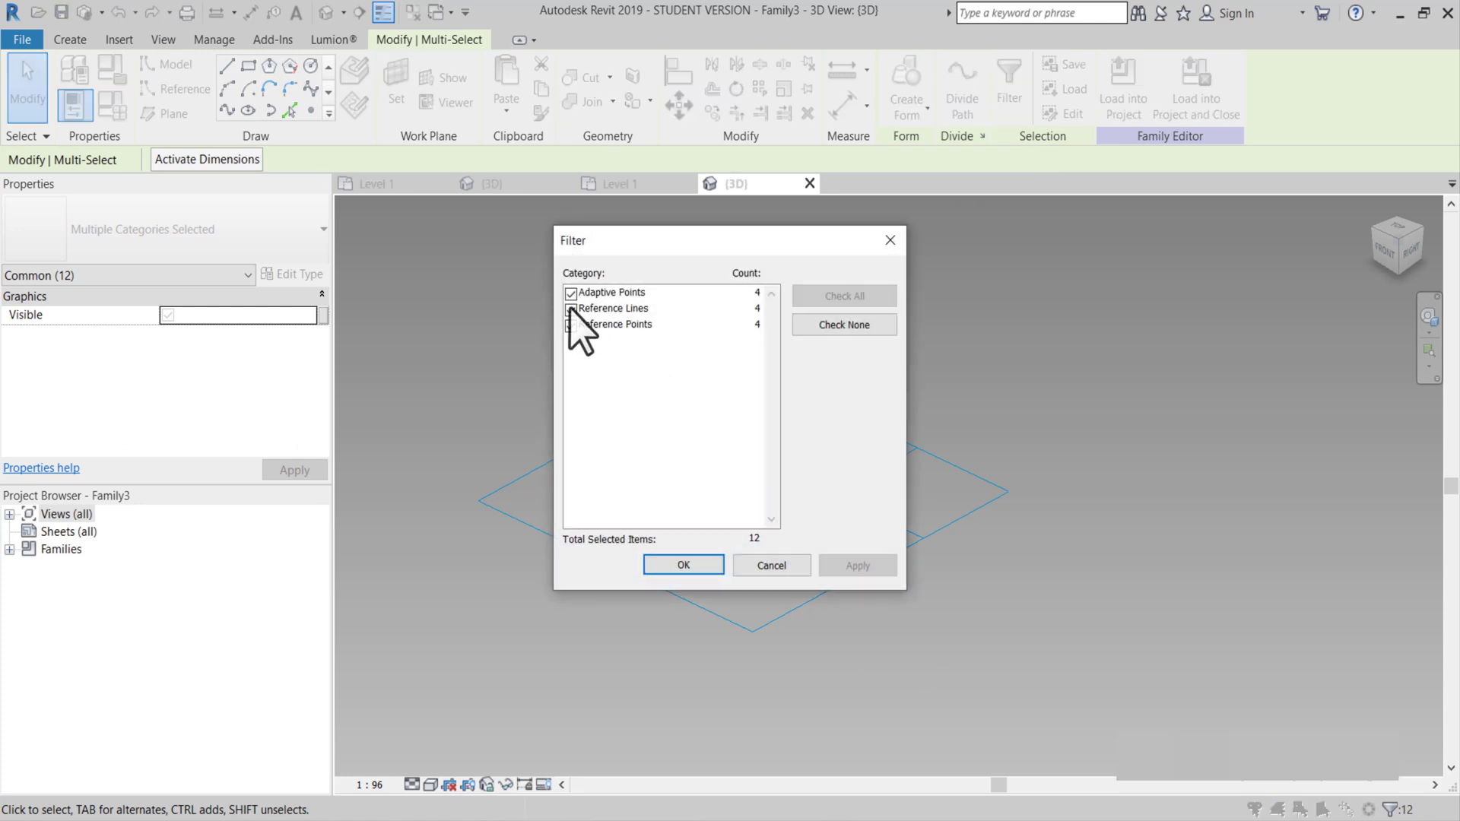
left_click(571, 309)
left_click(571, 297)
left_click(682, 565)
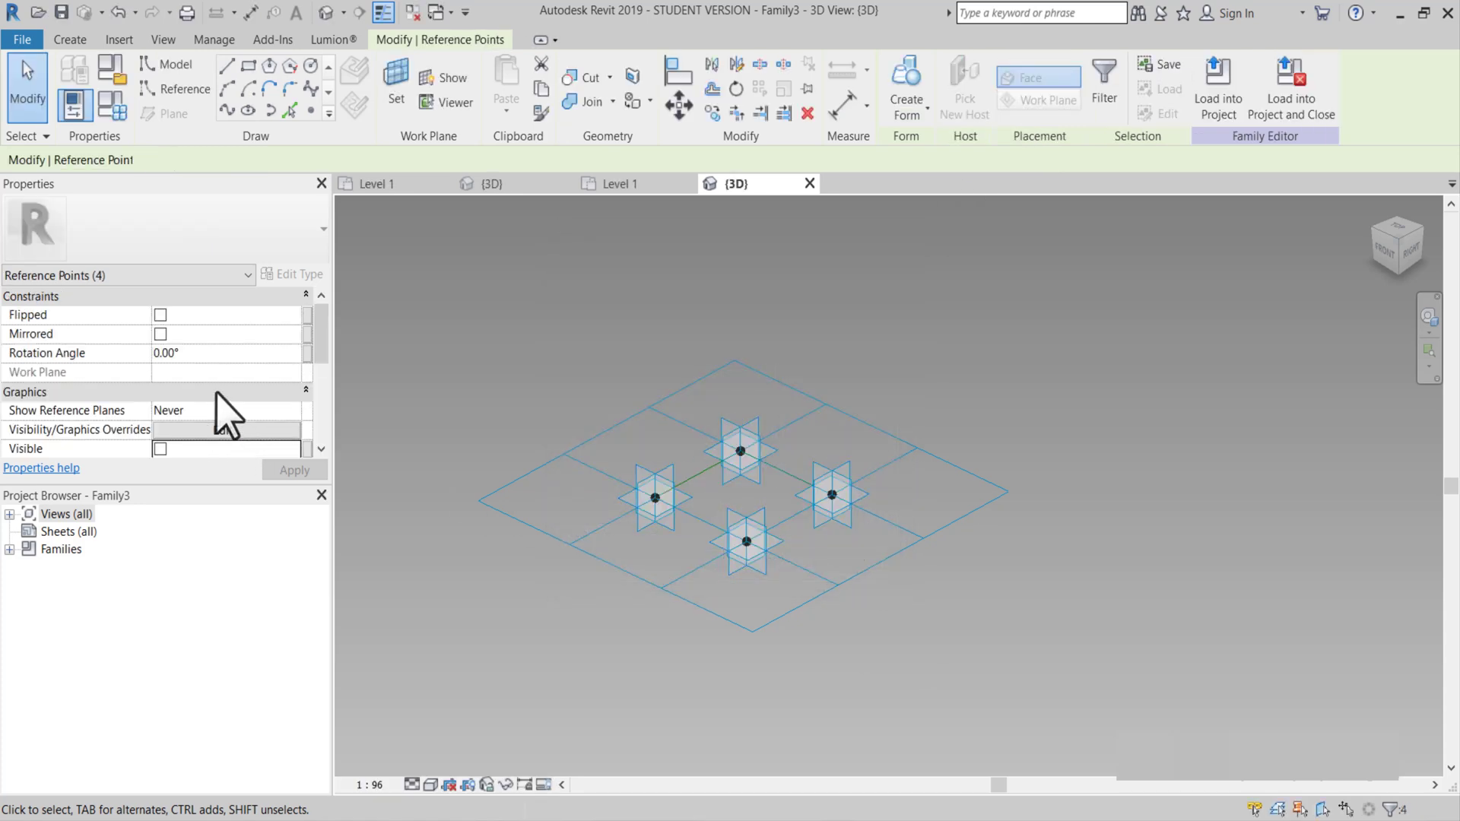
left_click(307, 336)
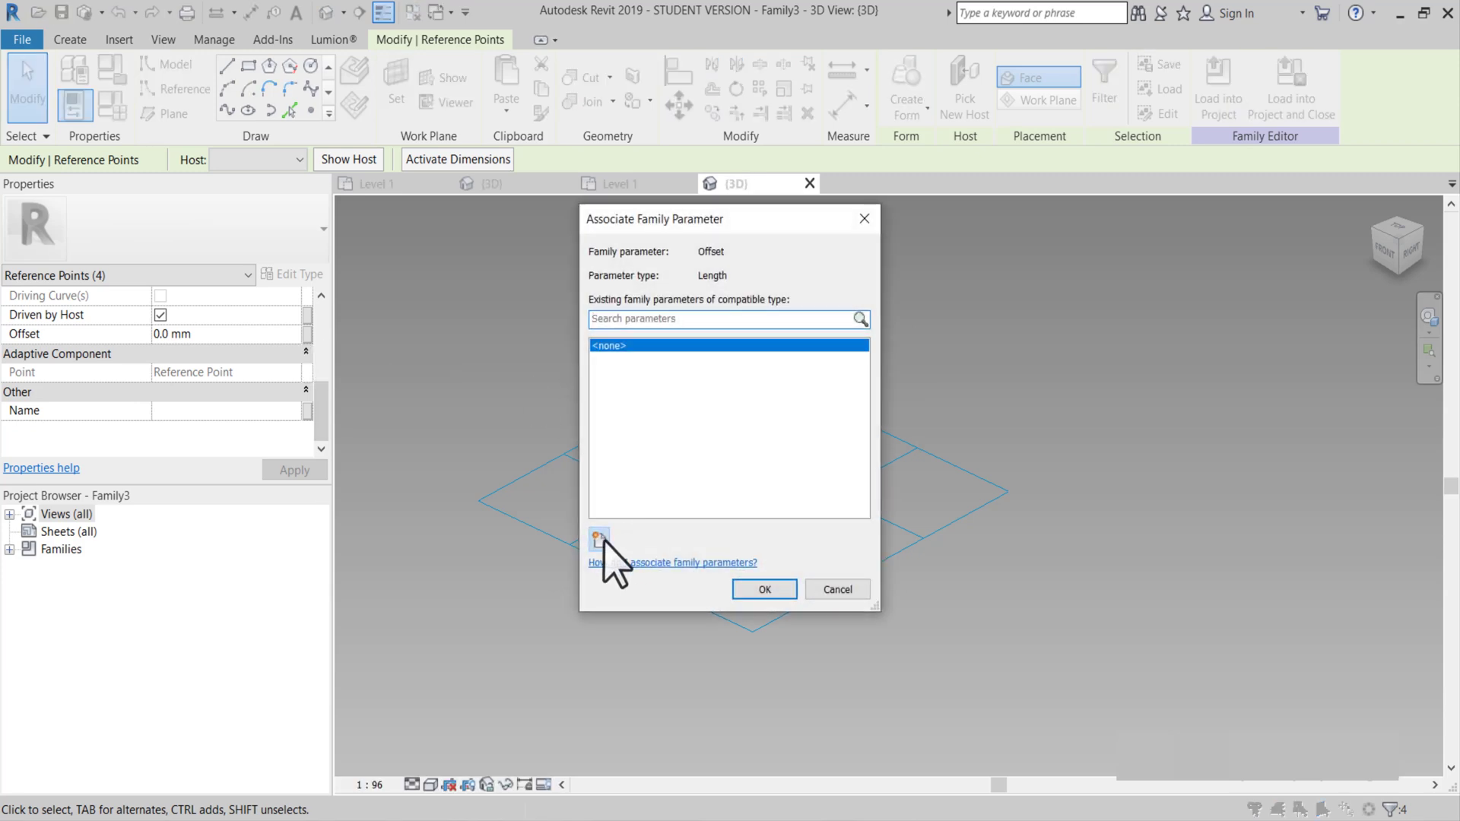
left_click(599, 539)
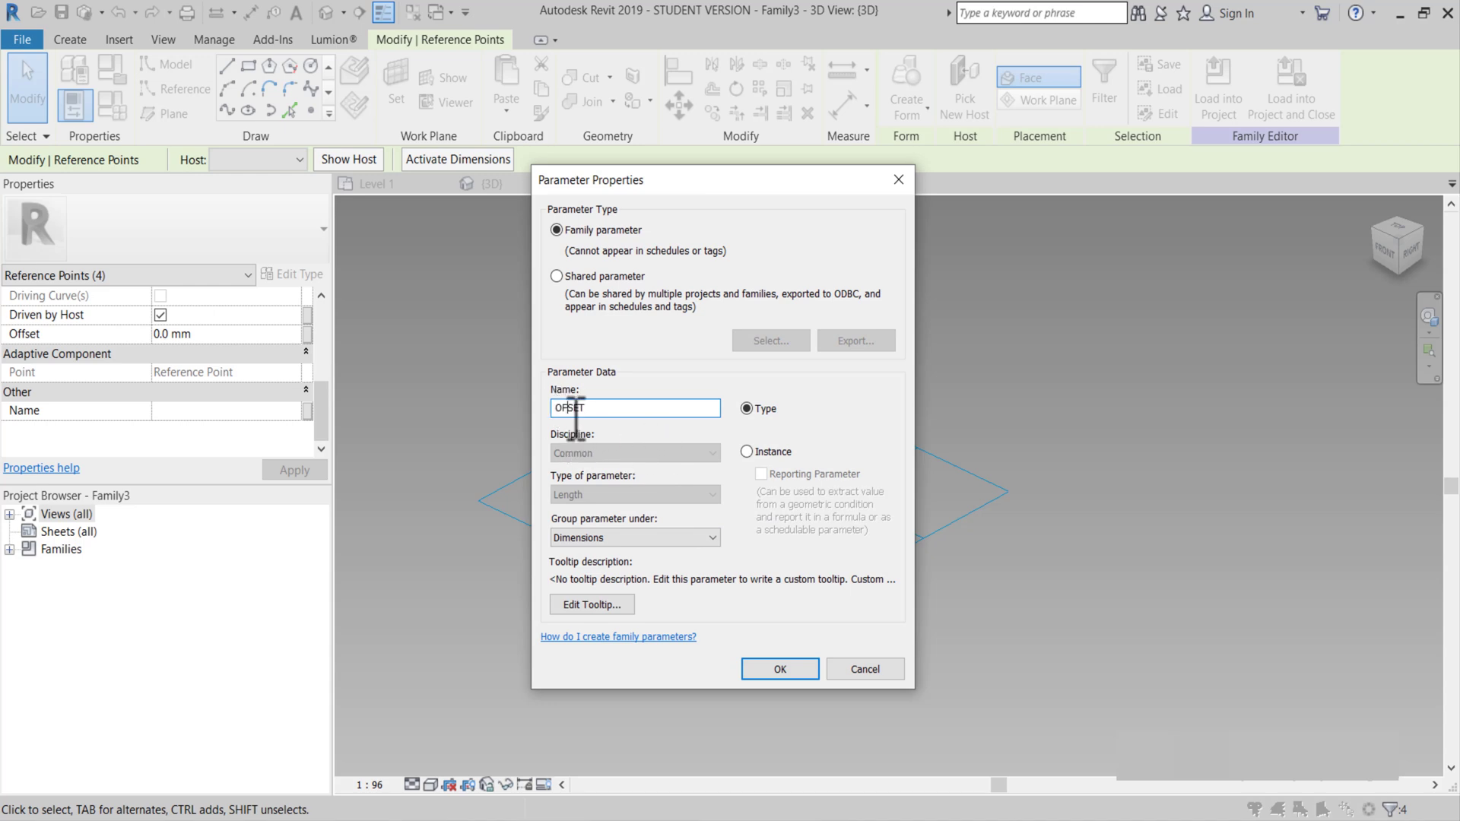
left_click(790, 672)
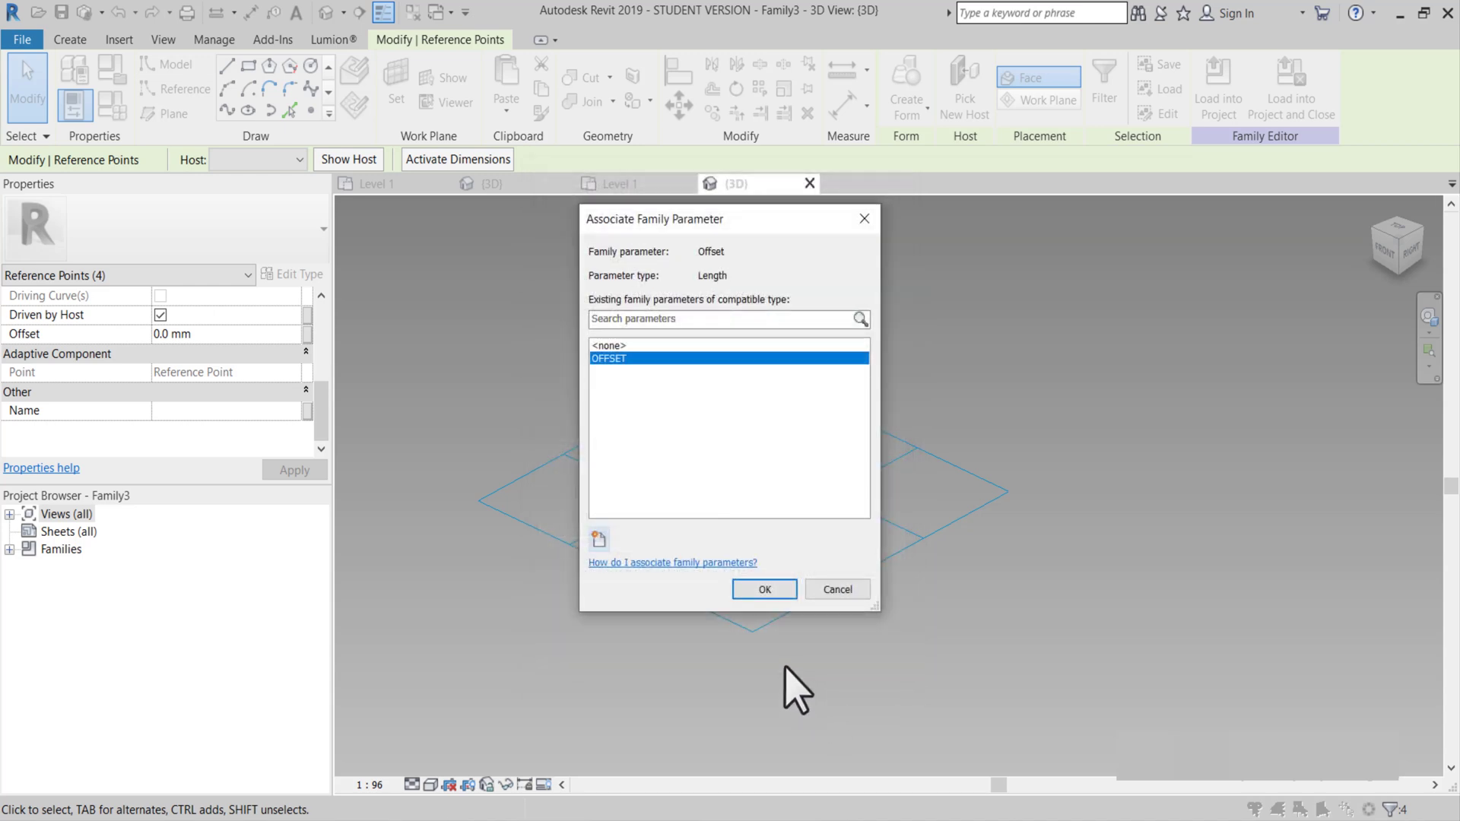
left_click(765, 589)
key("Escape")
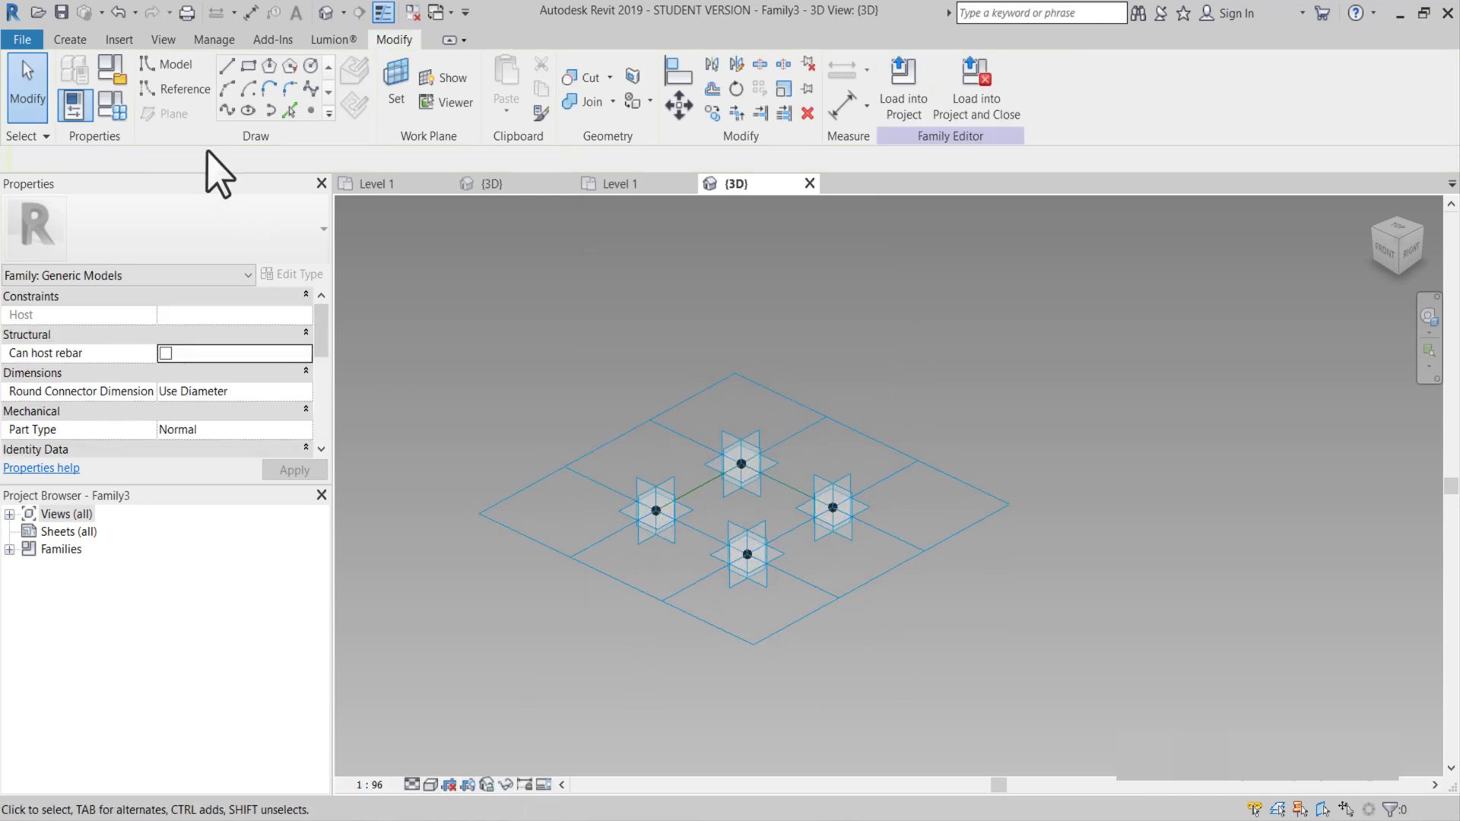
Set the OFFSET parameter to 1000 mm in the family types.
left_click(113, 106)
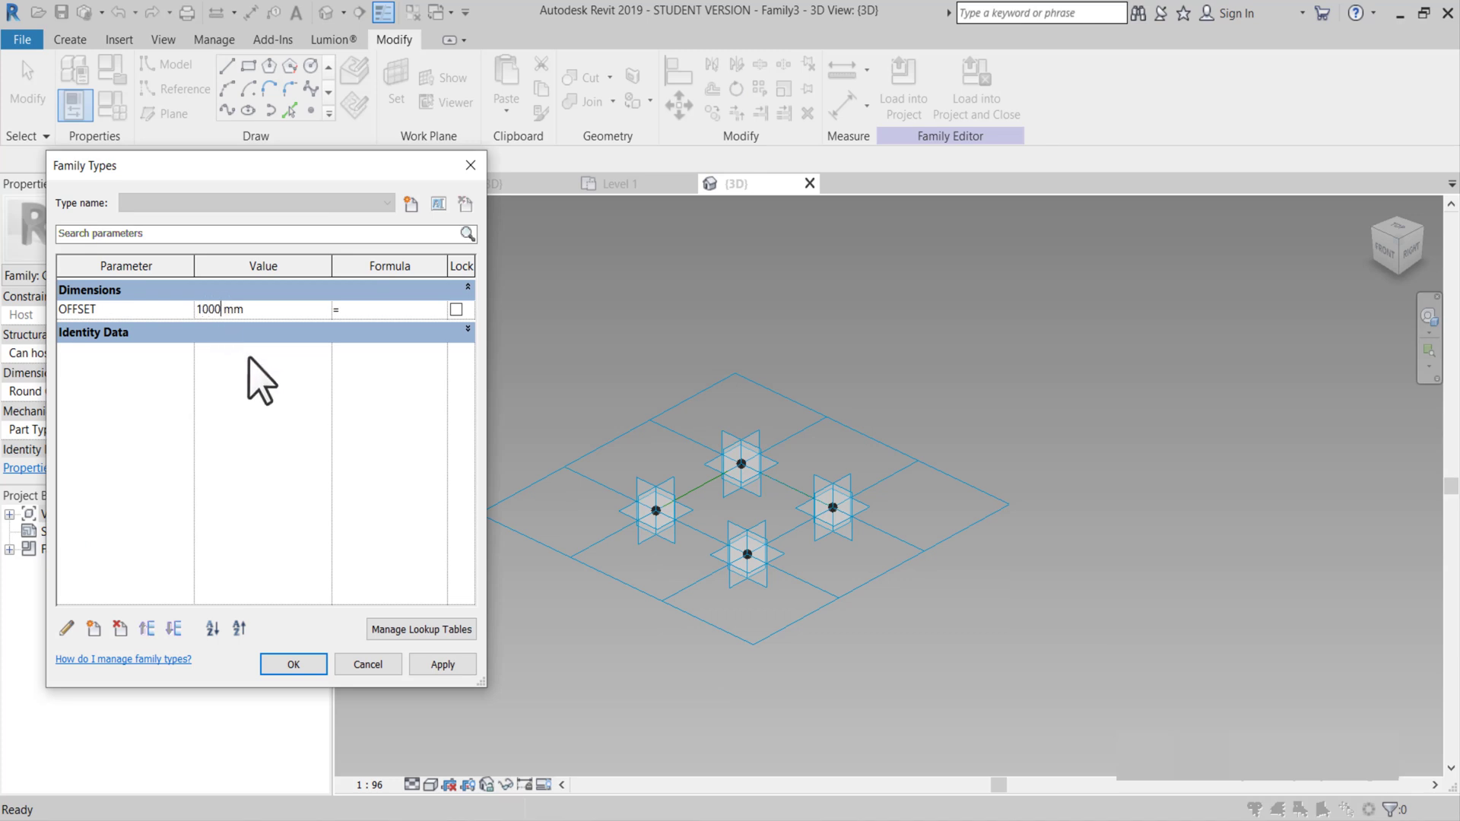
left_click(311, 667)
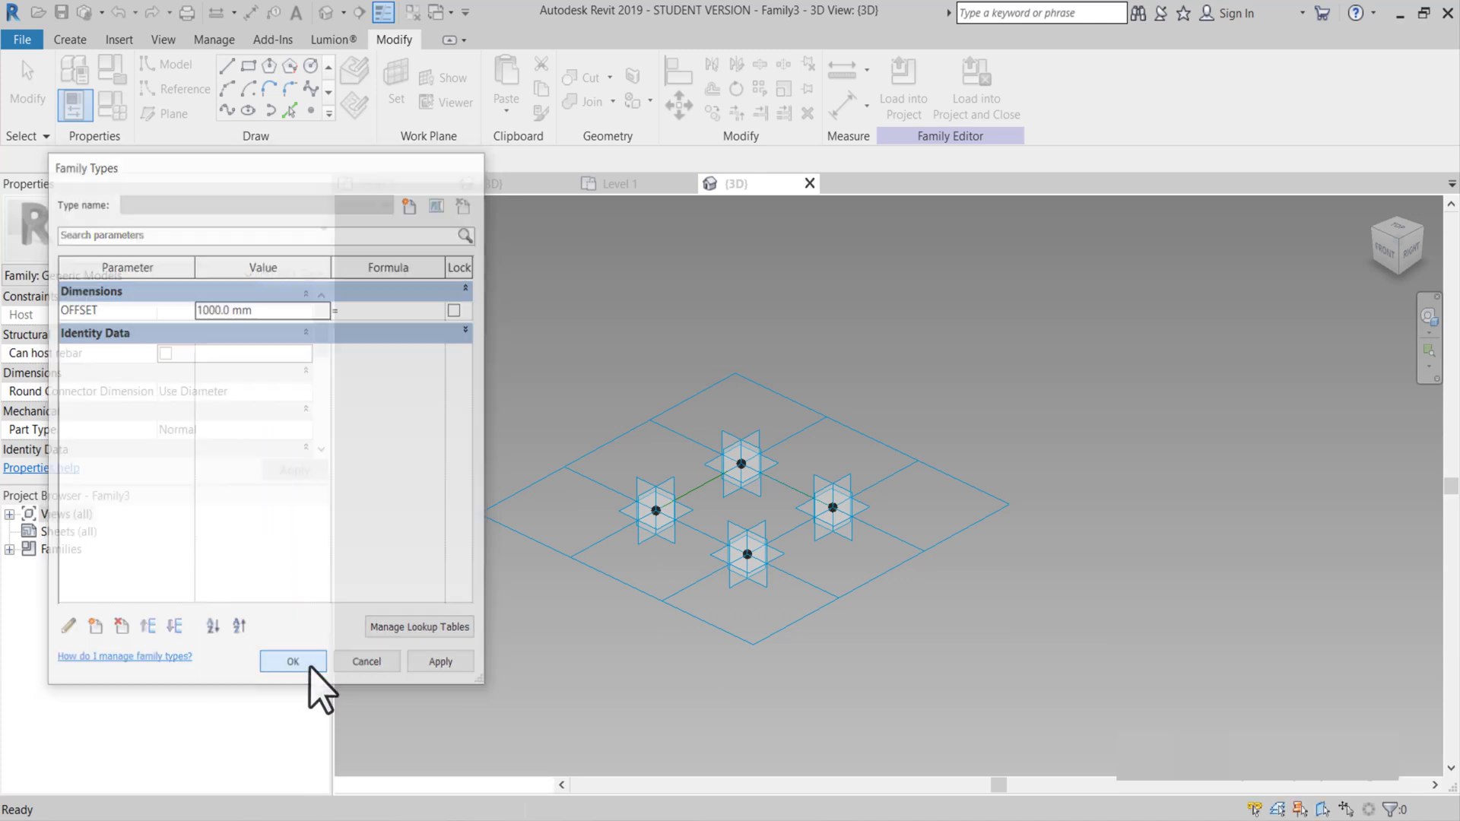
middle_click_drag(982, 596, 966, 579)
scroll(775, 469, "up", 3)
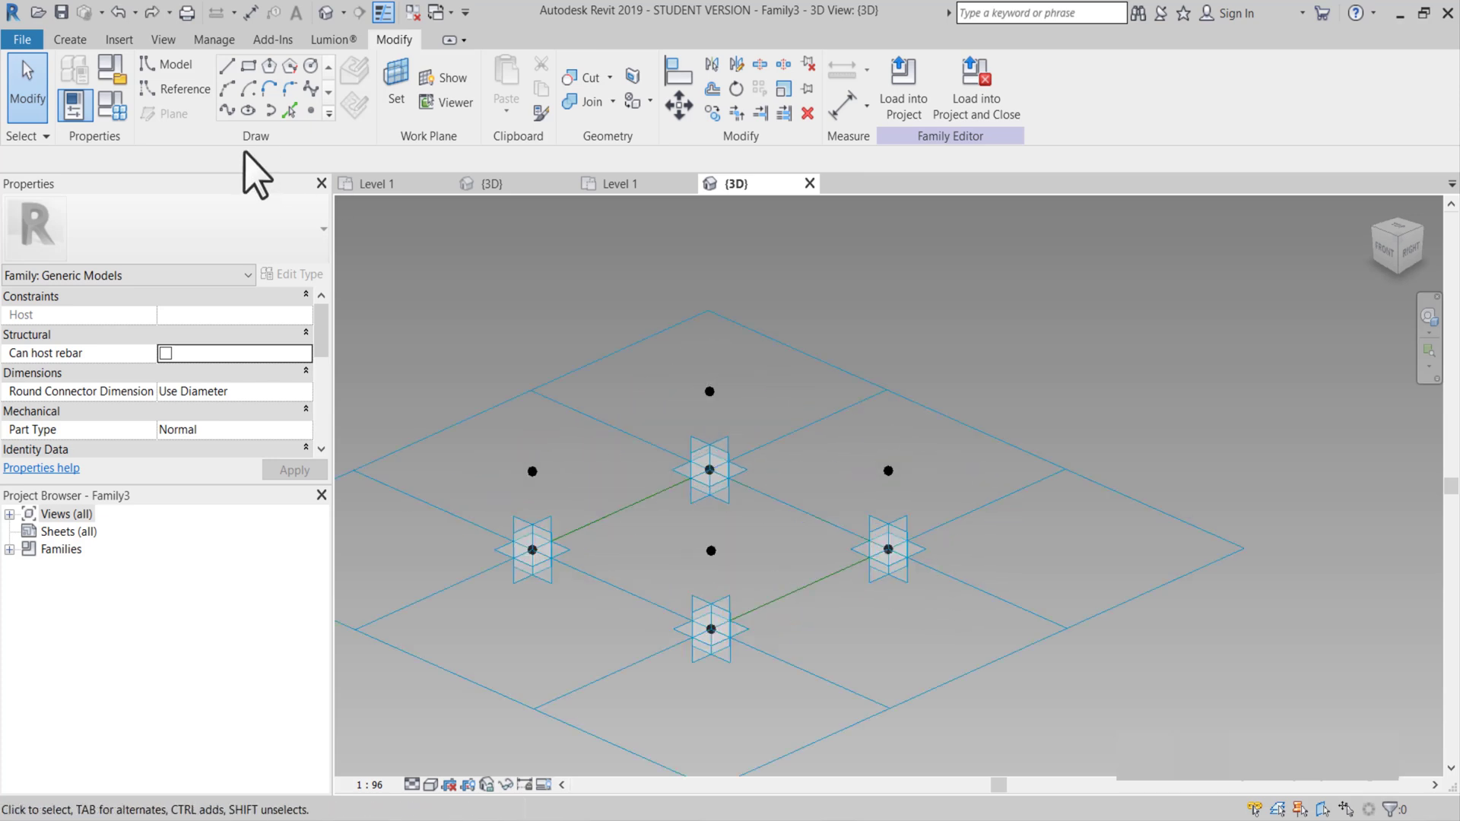
Draw a closed loop of reference lines through the four offset reference points above the pattern rig.
scroll(794, 557, "down", 2)
middle_click_drag(806, 557, 800, 540, "shift")
scroll(760, 495, "up", 2)
middle_click_drag(769, 488, 825, 514, "shift")
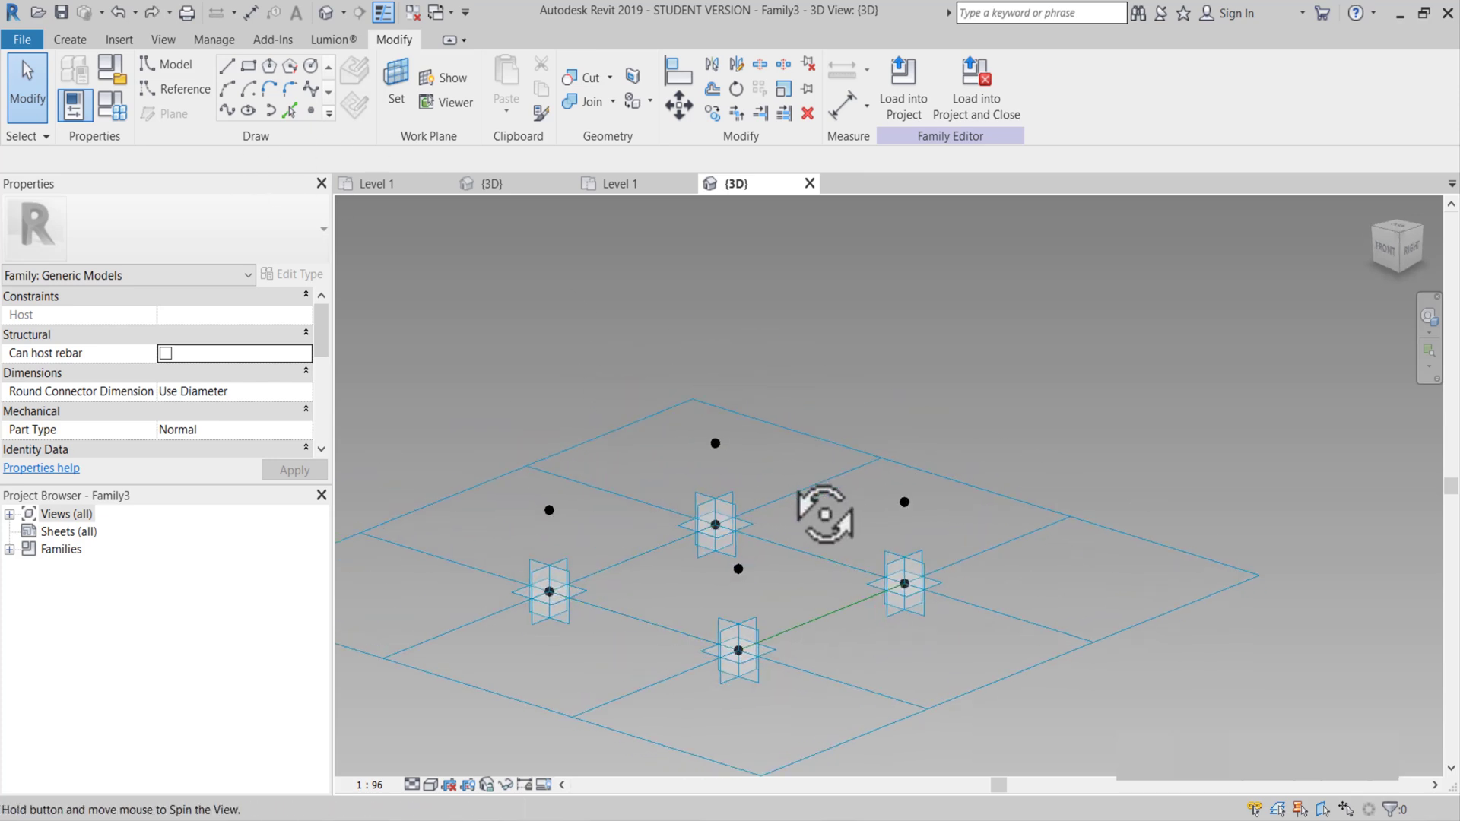
left_click(177, 91)
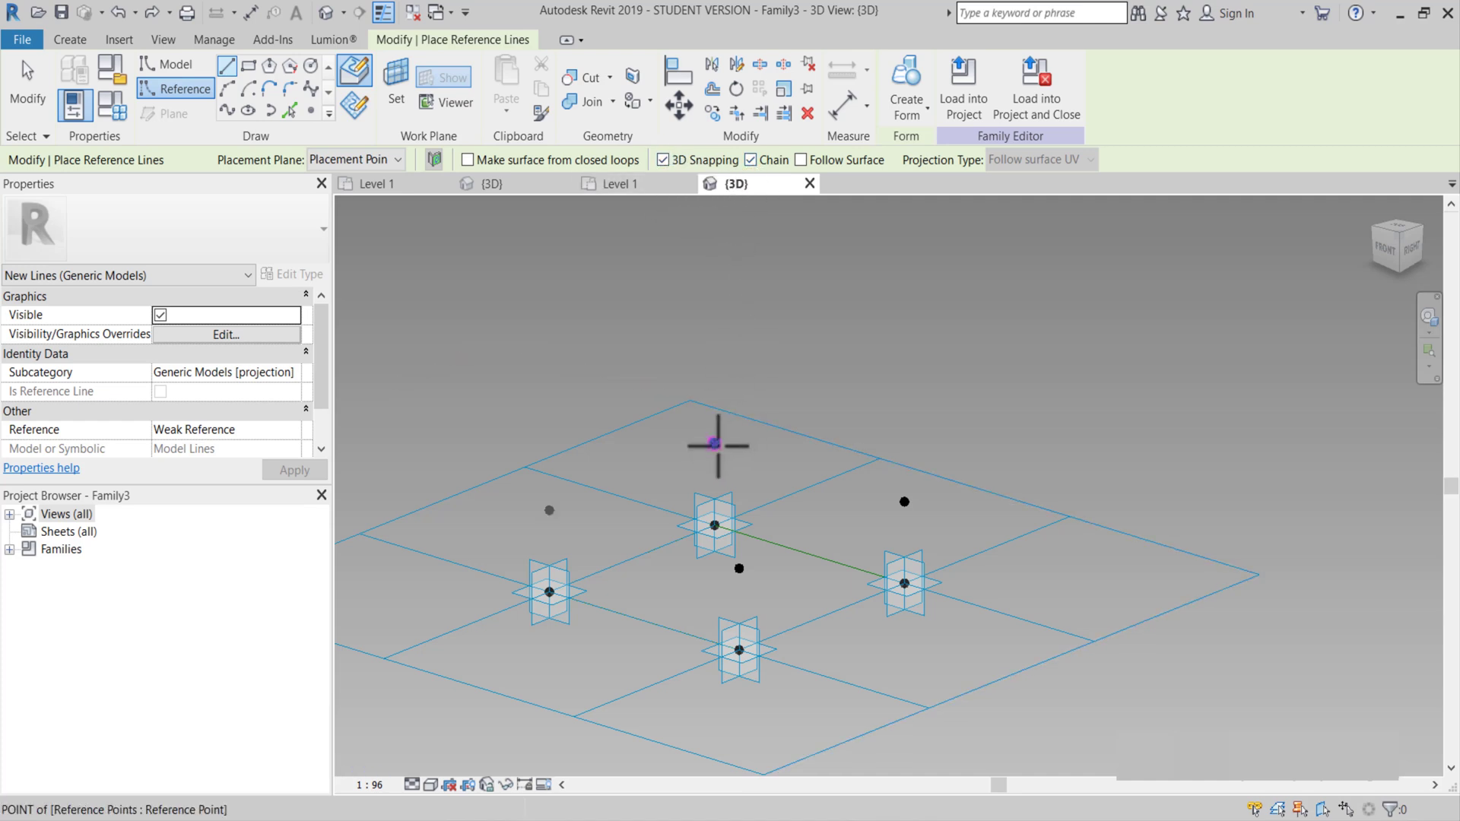
left_click(714, 443)
left_click(904, 501)
left_click(739, 567)
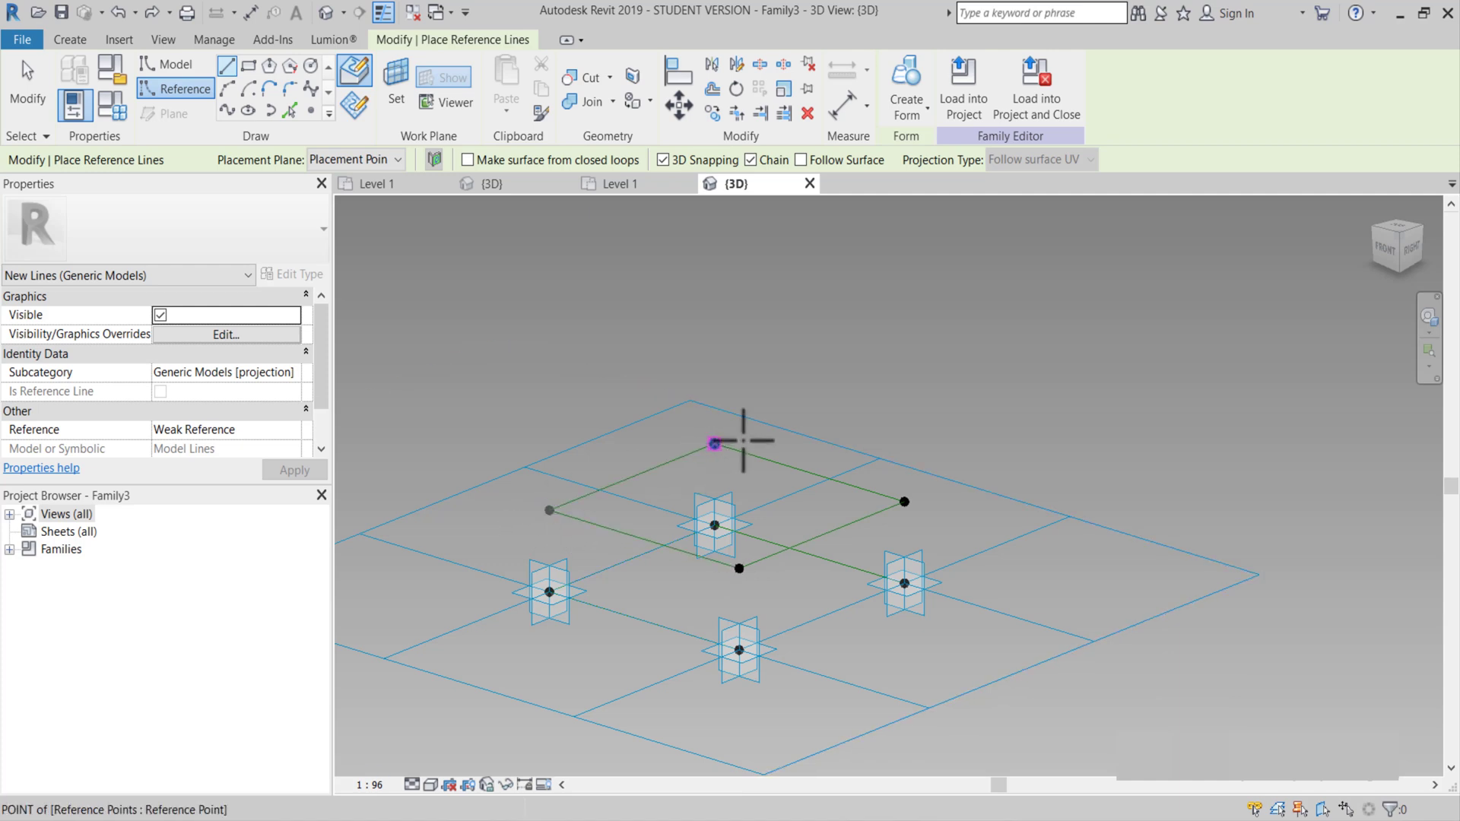
left_click(742, 440)
middle_click_drag(766, 457, 771, 498, "shift")
key("Escape")
key("Escape")
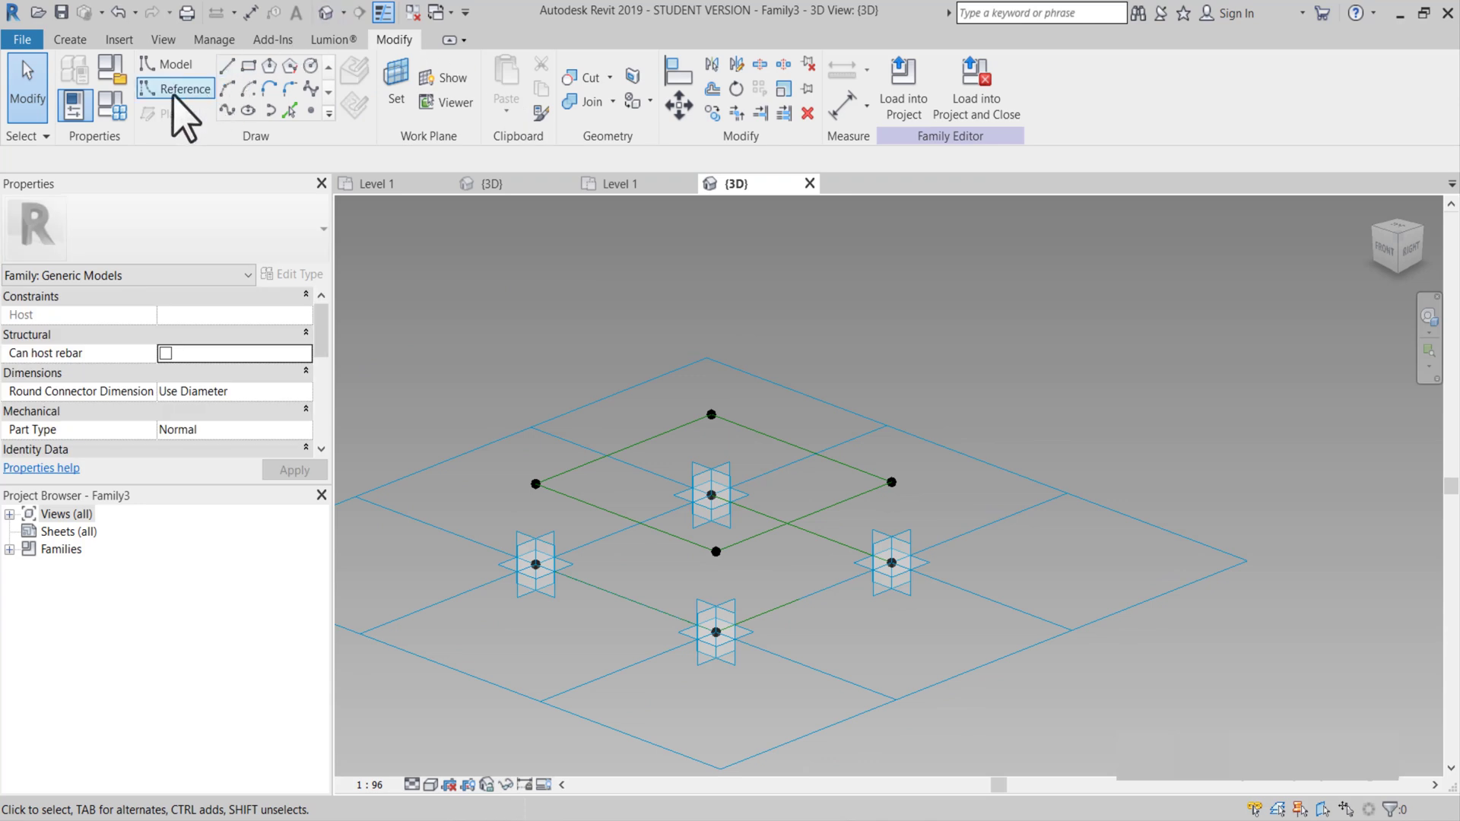
Draw a reference line between the midpoints of two opposite sides of the upper loop.
left_click(173, 98)
scroll(623, 437, "up", 1)
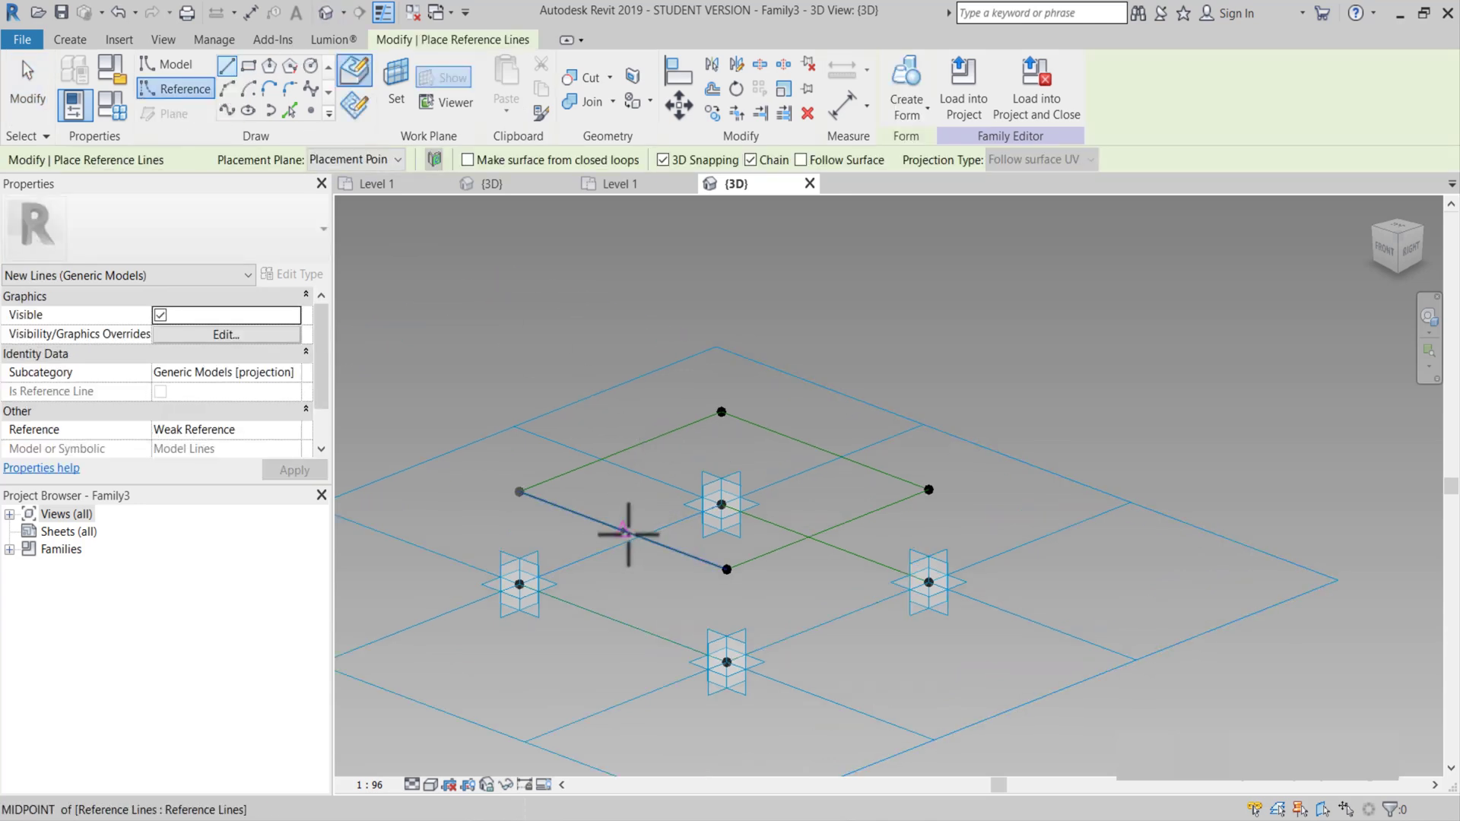
middle_click_drag(826, 452, 685, 532, "shift")
key("Escape")
key("Escape")
Draw a reference spline from one base line's midpoint, through the upper cross line's midpoint, to the opposite base line's midpoint.
left_click(189, 90)
left_click(229, 112)
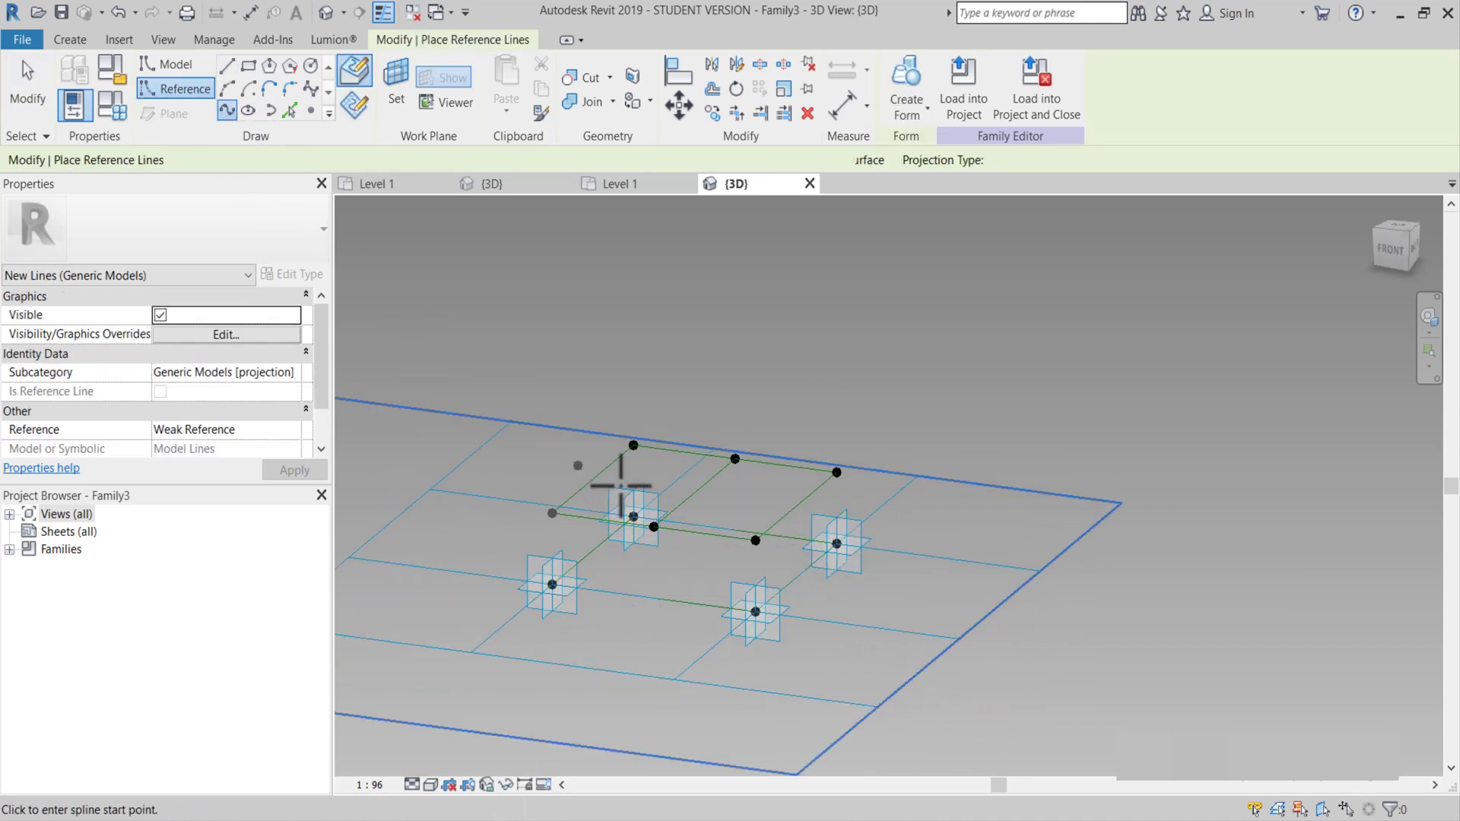
scroll(635, 610, "up", 2)
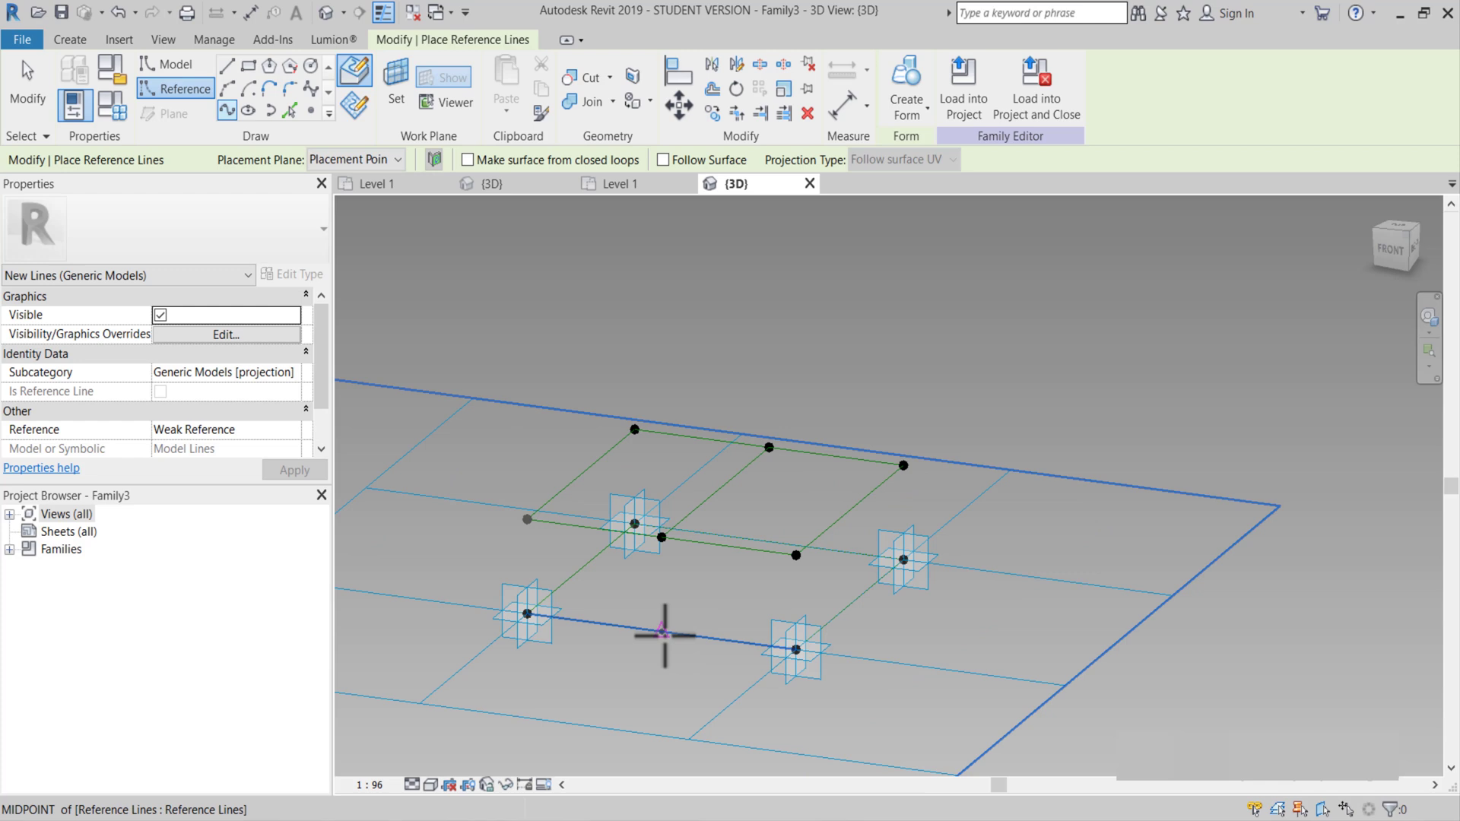
left_click(663, 632)
left_click(716, 491)
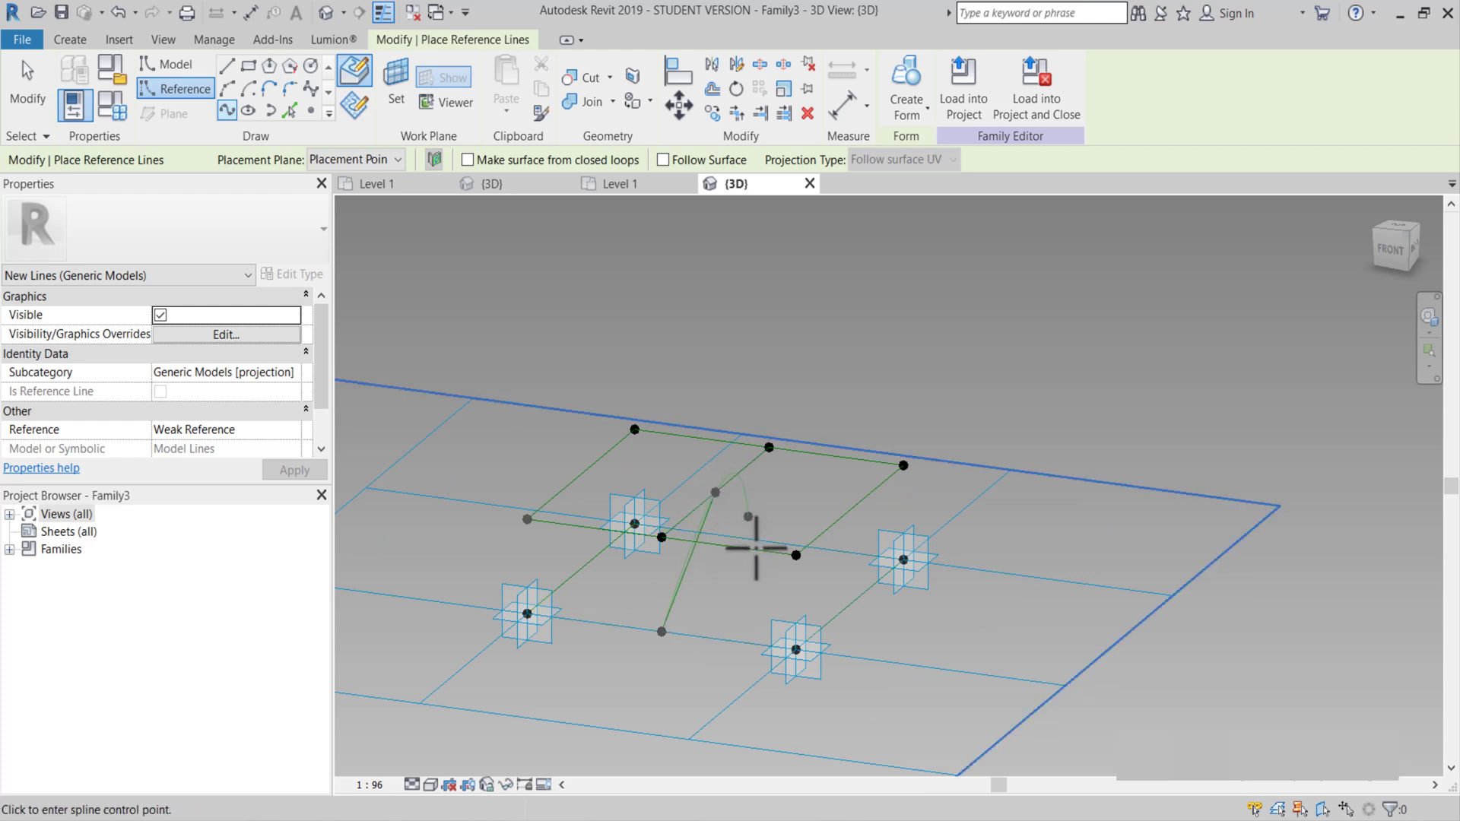
left_click(773, 543)
scroll(758, 553, "down", 3)
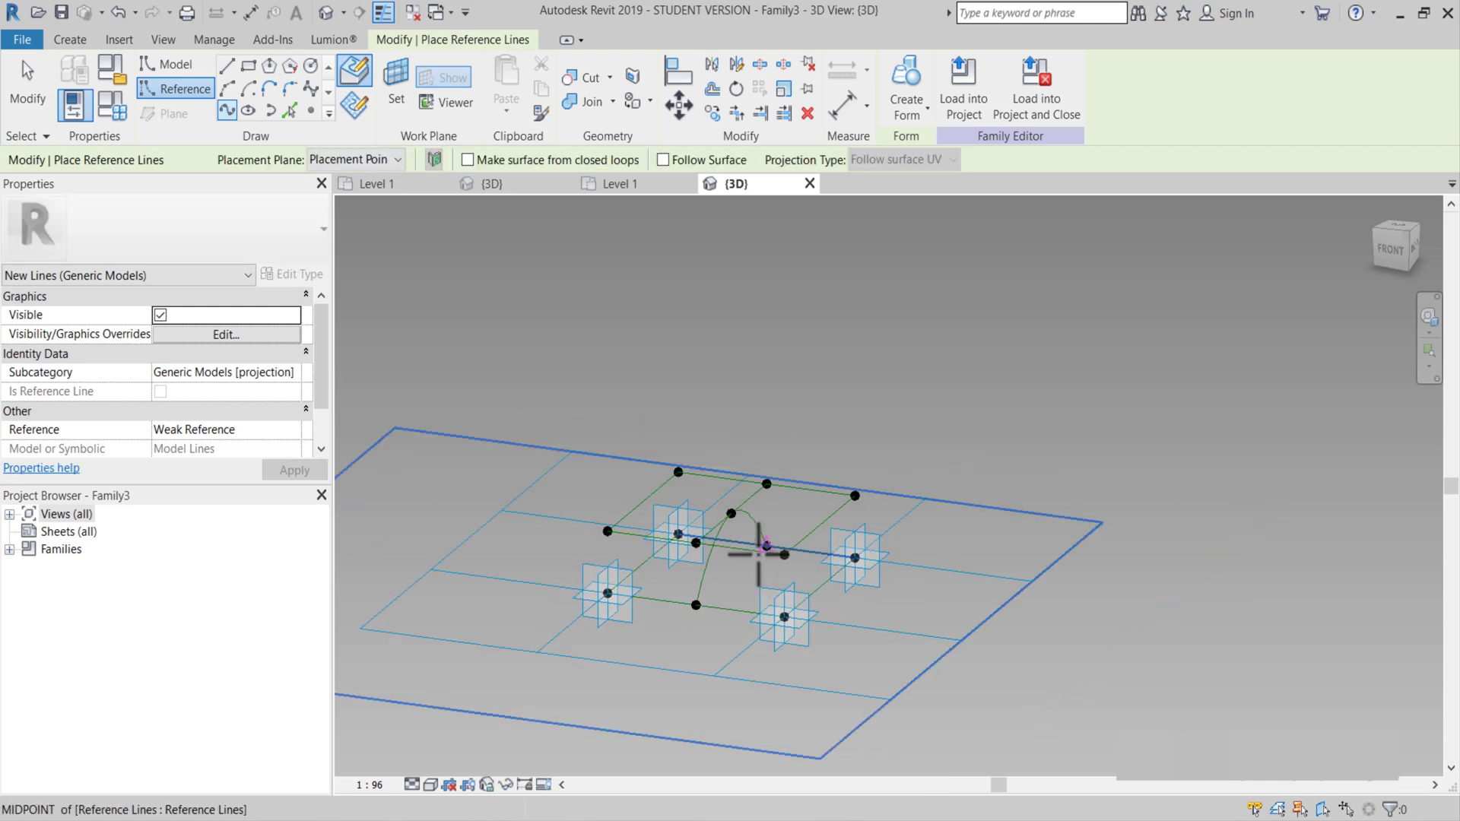
key("Escape")
key("Escape")
scroll(759, 553, "up", 4)
Place a reference point on a base reference line without a spline endpoint, and set its Show Reference Planes to Always.
middle_click_drag(760, 553, 408, 244, "shift")
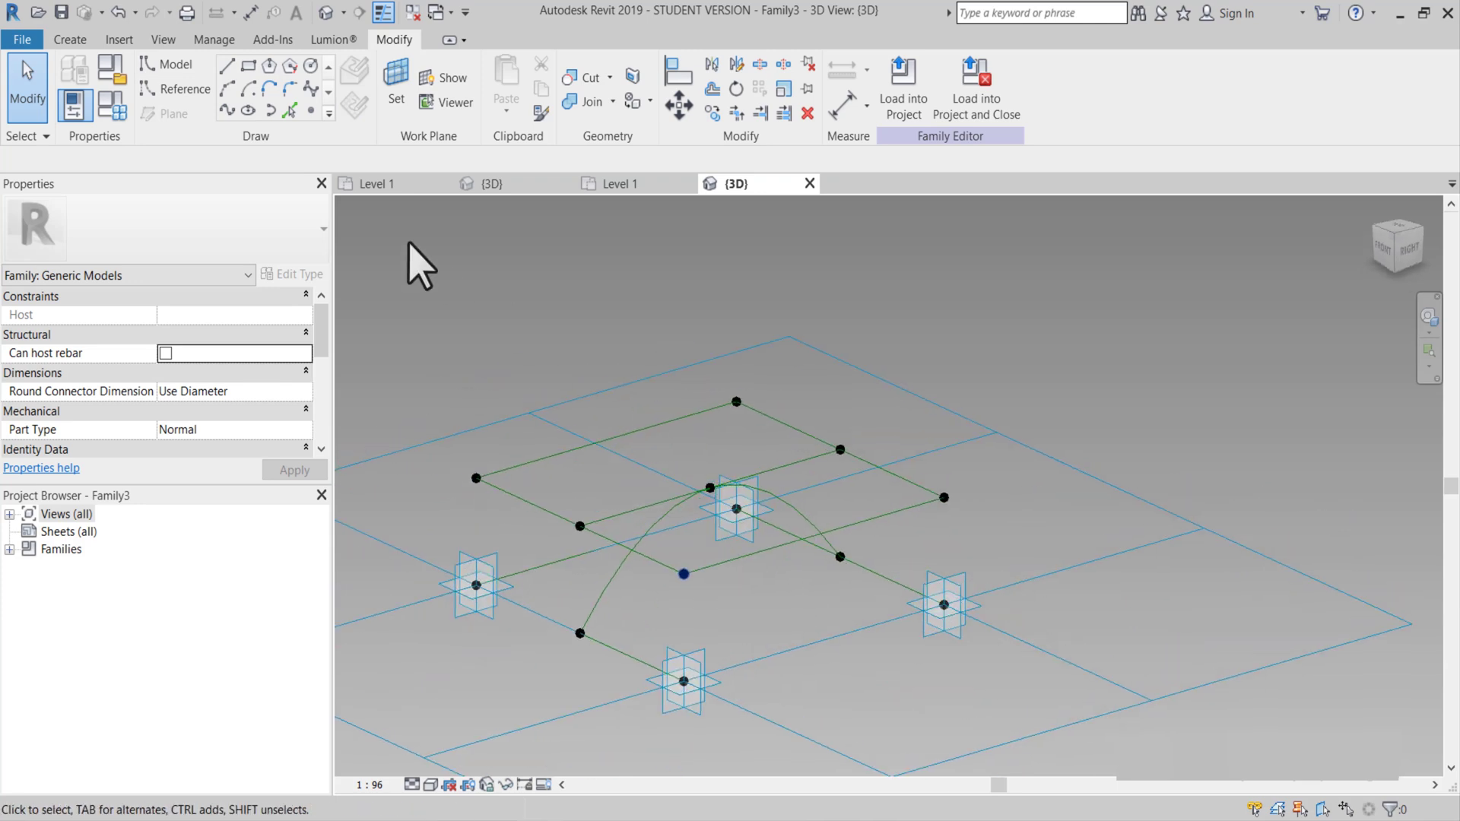
left_click(311, 111)
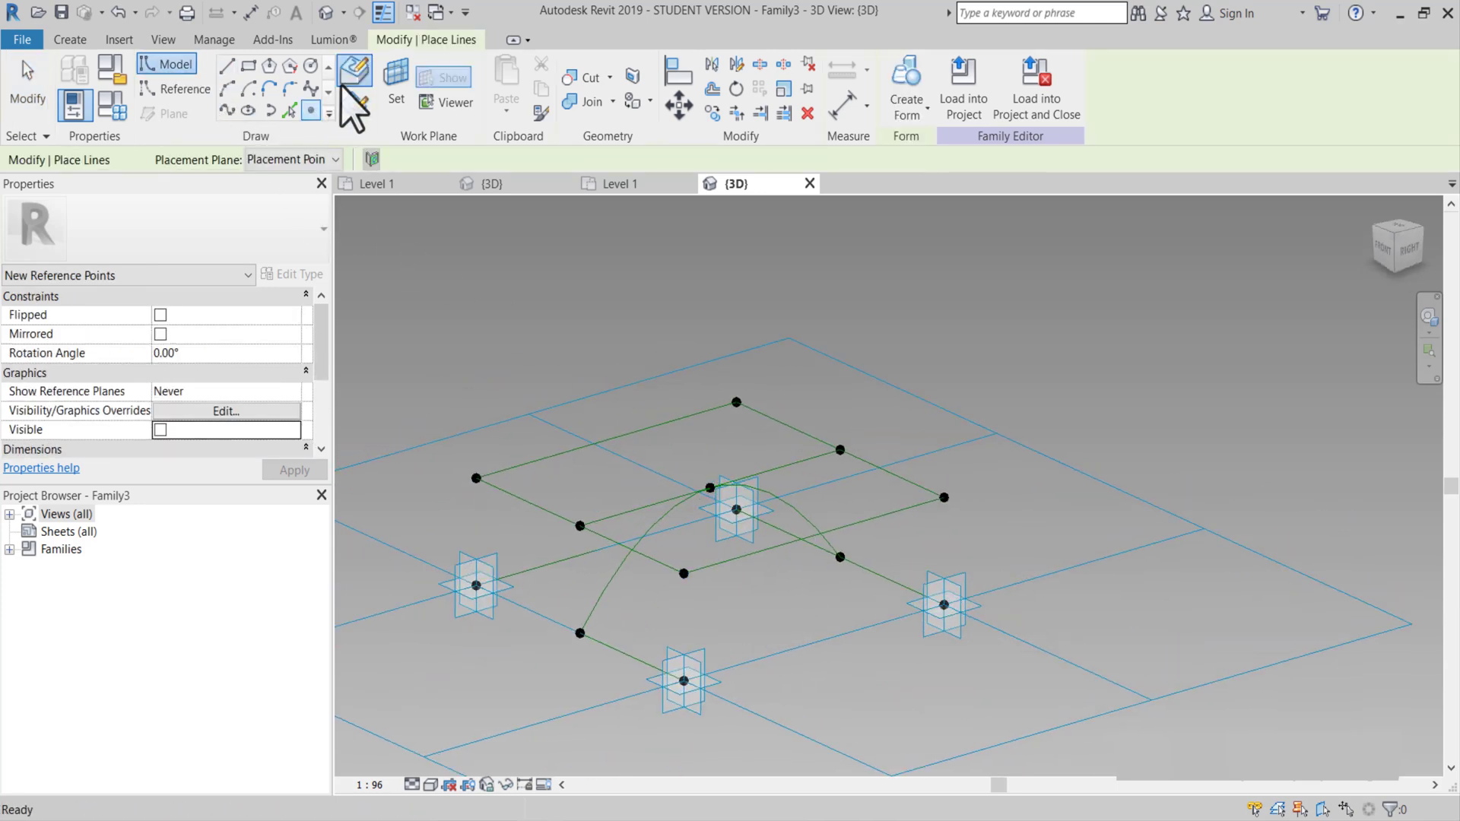
left_click(769, 659)
key("Escape")
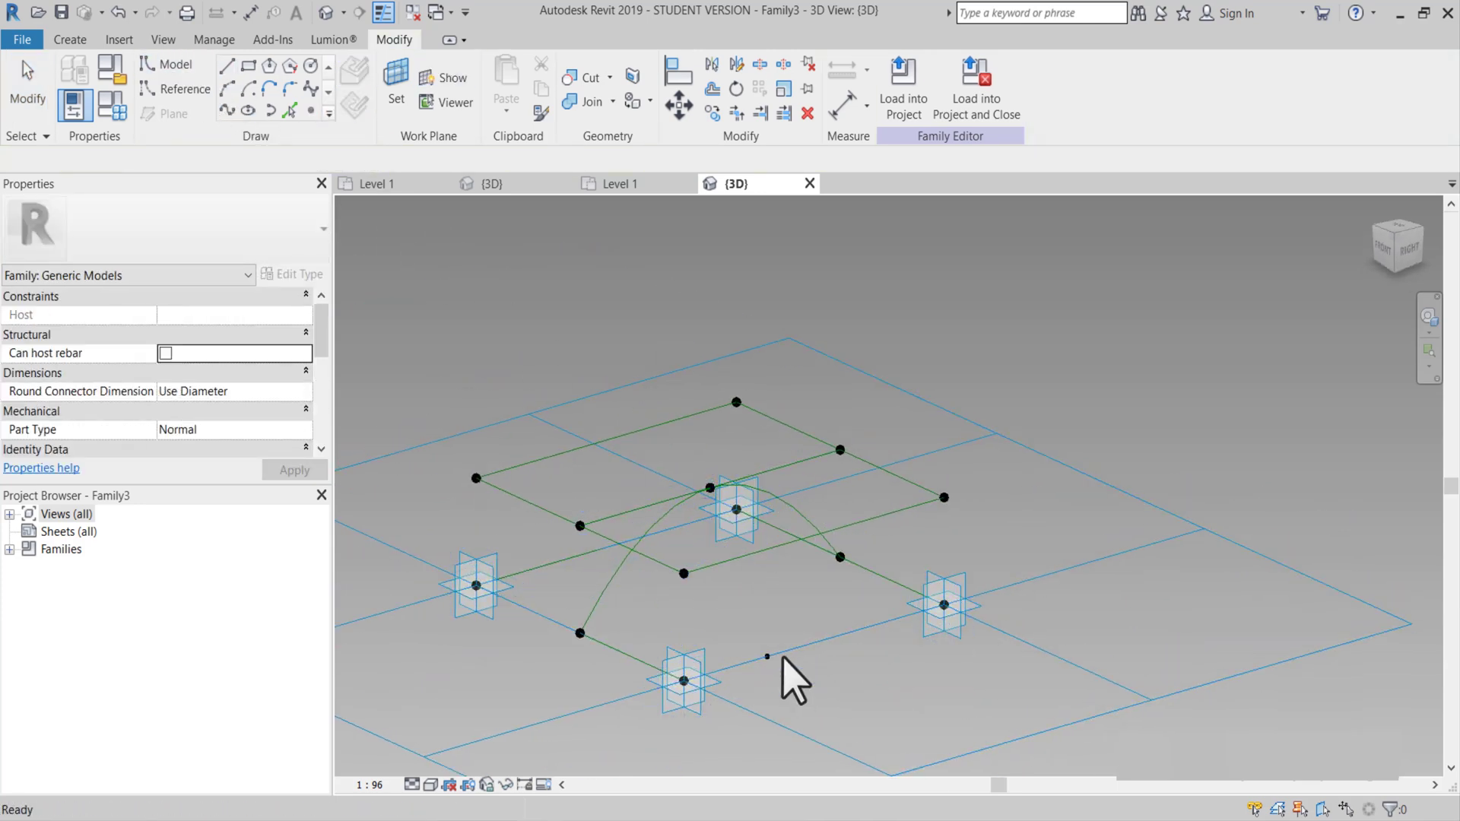
scroll(772, 655, "up", 1)
left_click(794, 694)
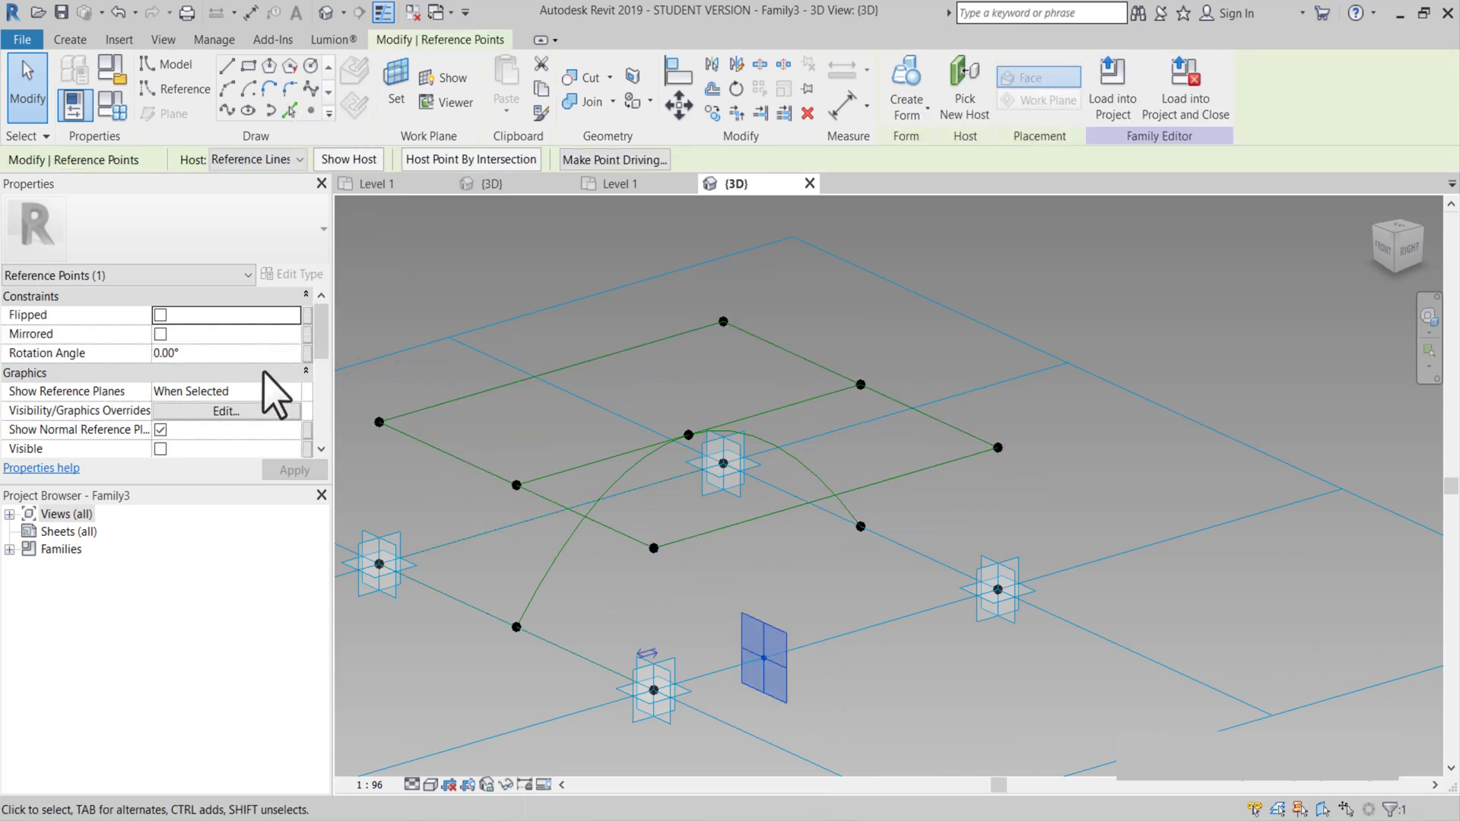
left_click(228, 391)
left_click(293, 391)
left_click(229, 447)
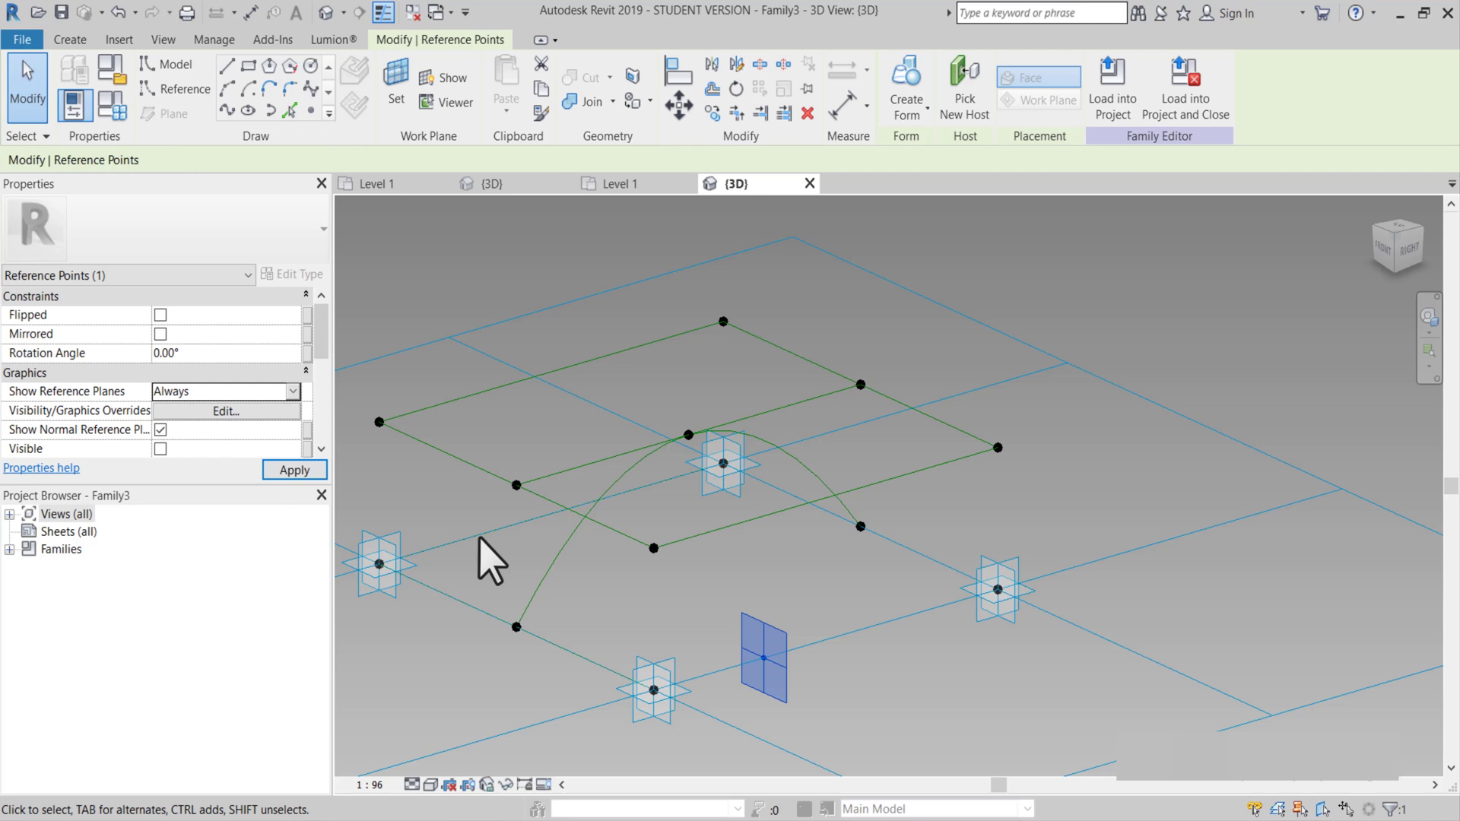
left_click(820, 647)
middle_click_drag(819, 647, 806, 628)
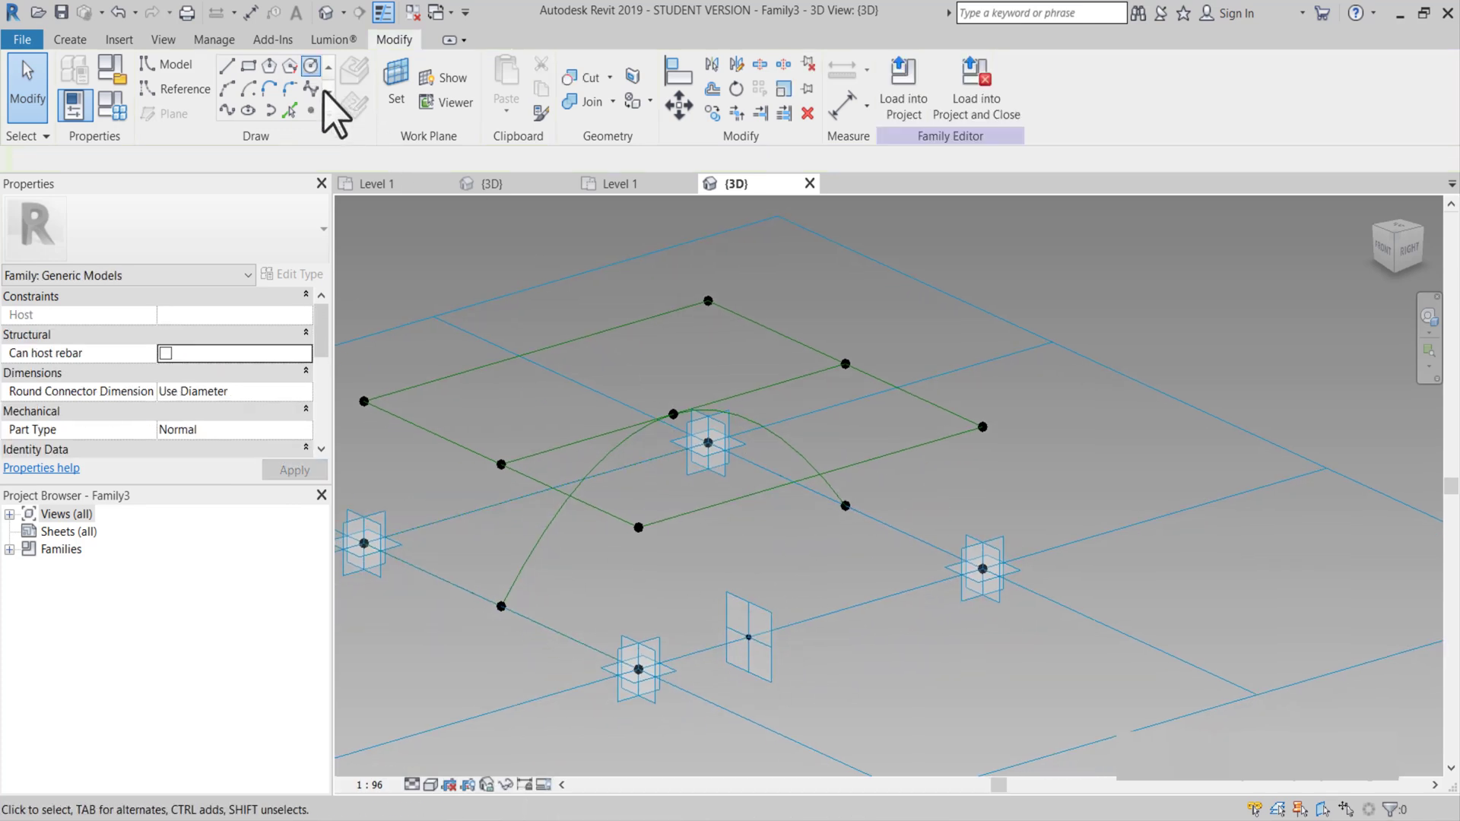
Draw a model circle with a 100 mm radius centered on the new reference point, using that point's work plane.
scroll(759, 675, "up", 2)
left_click(745, 623)
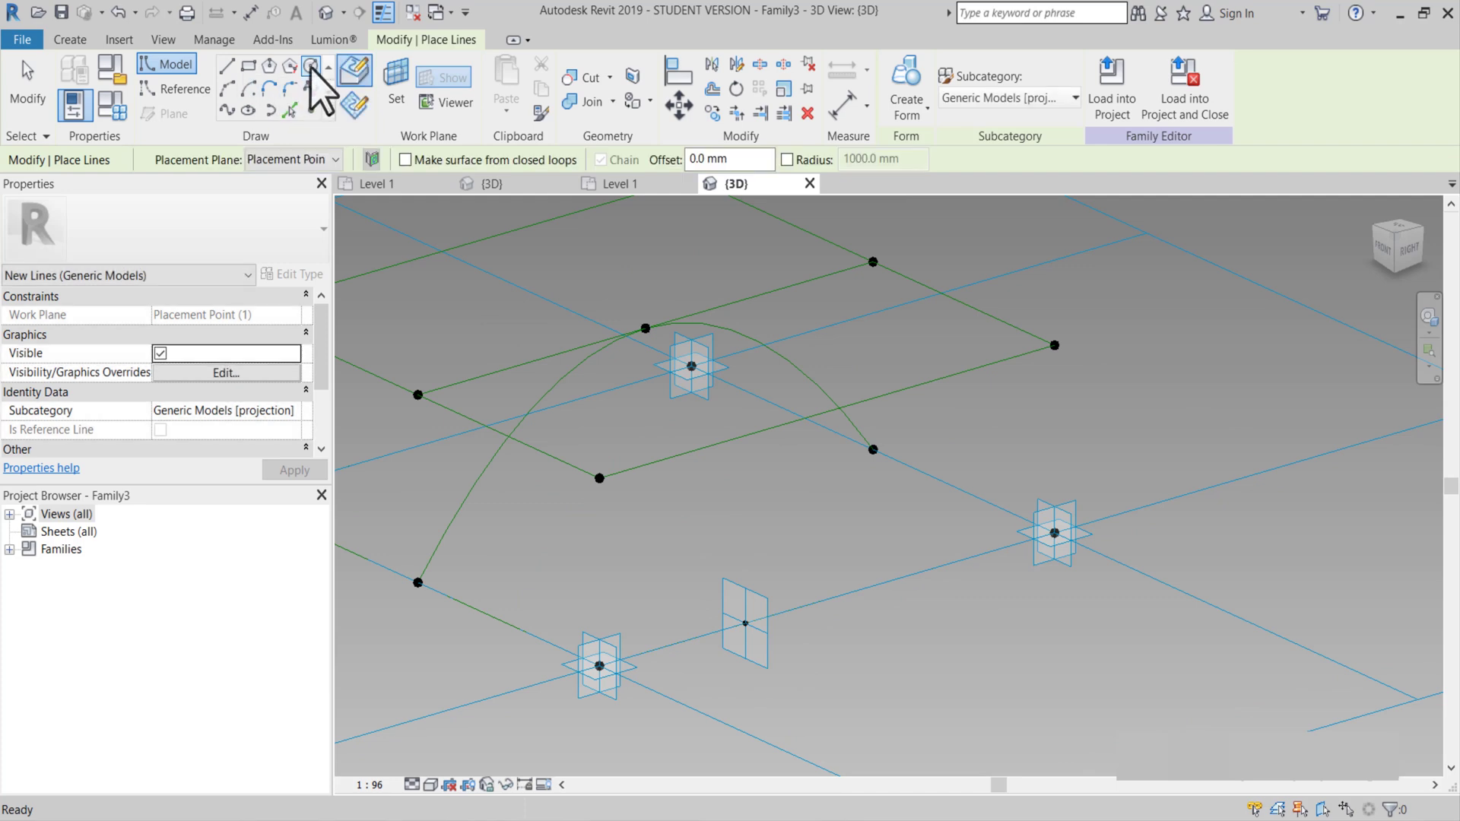
left_click(398, 90)
left_click(746, 625)
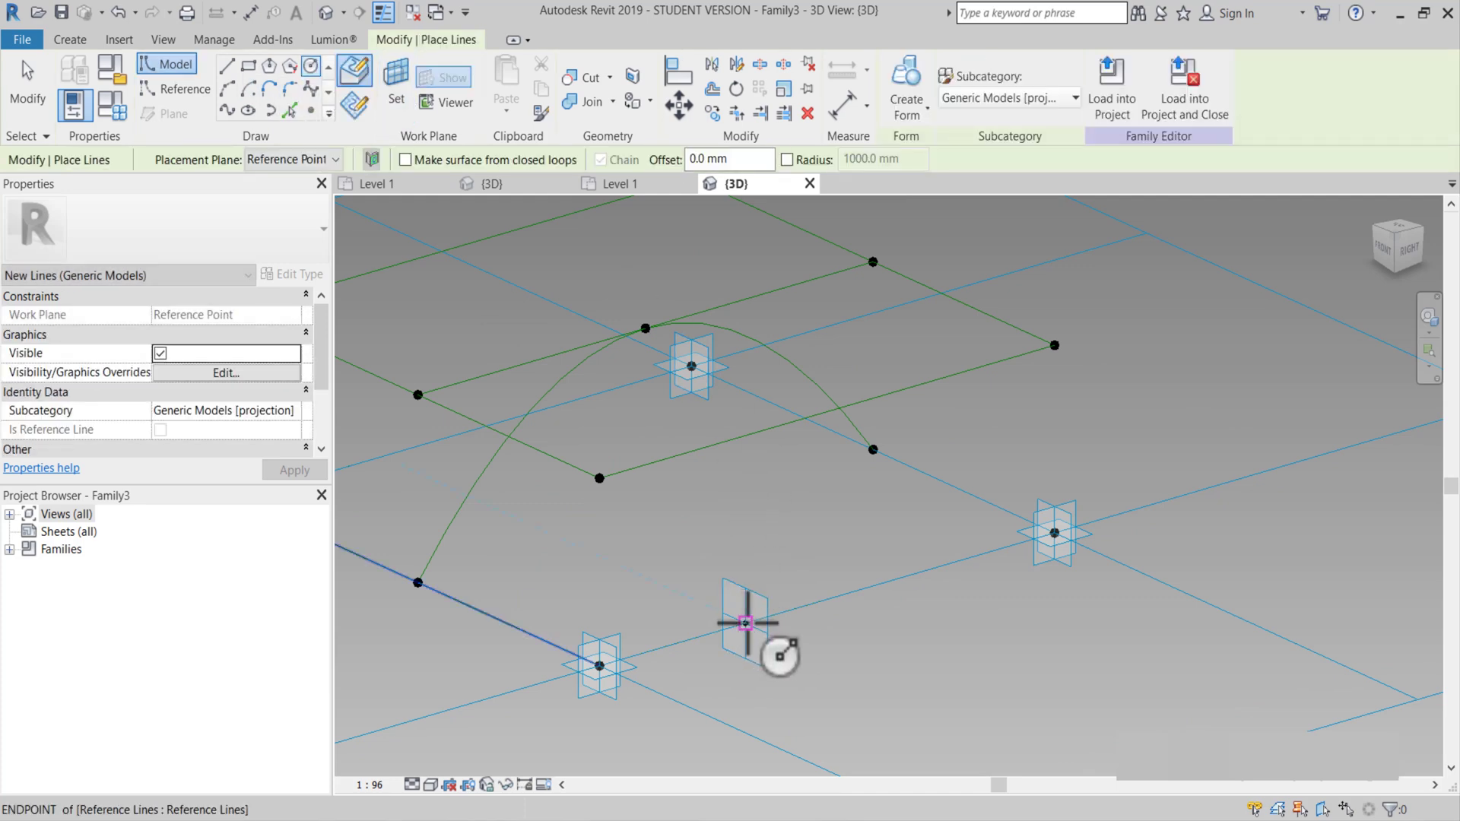
left_click(747, 623)
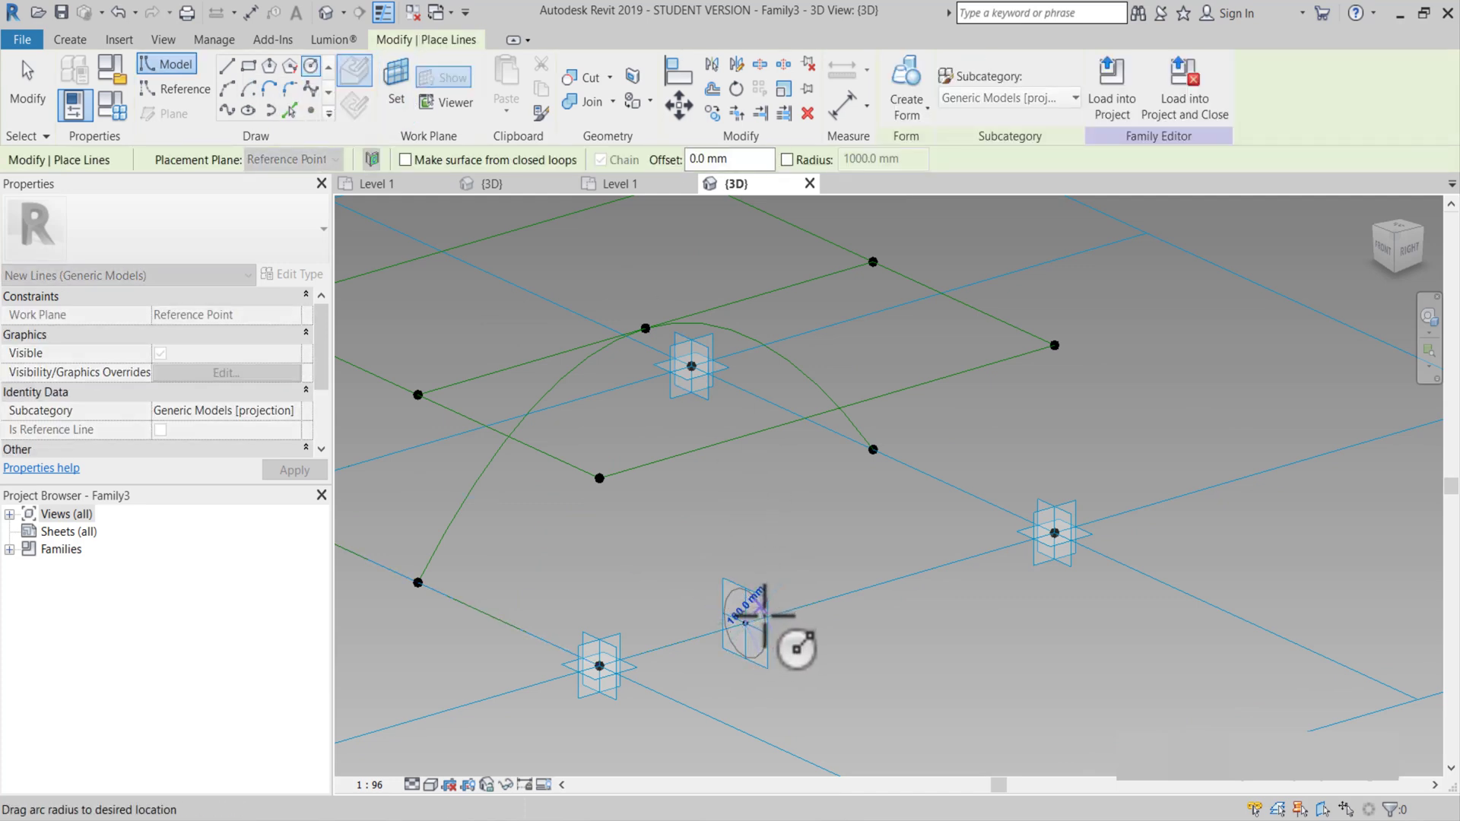
type("100")
key("Return")
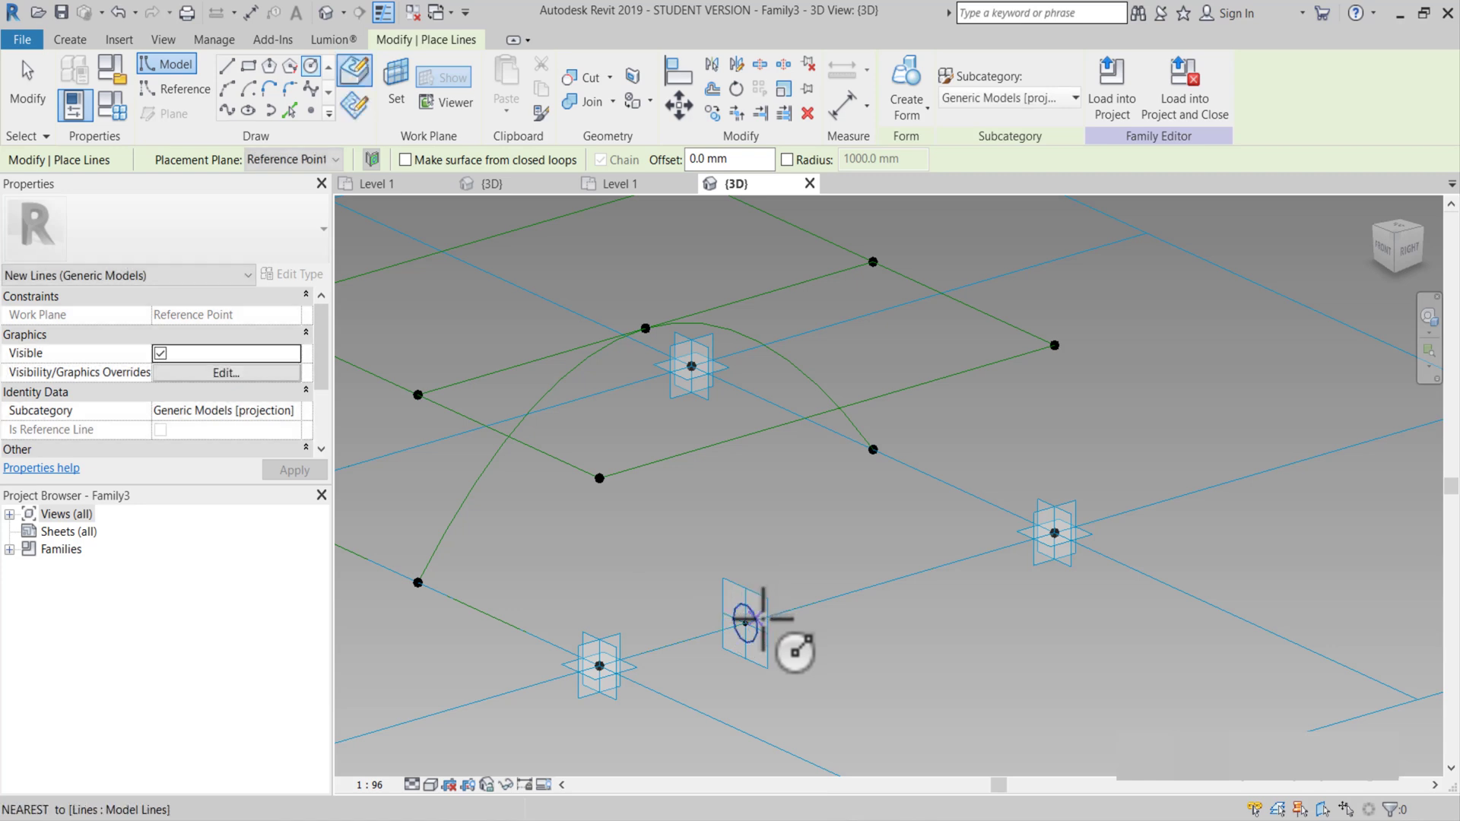
key("Escape")
key("Escape")
Create a domed surface form from the arched spline and the two base reference lines on either side of it.
middle_click_drag(746, 631, 577, 482, "shift")
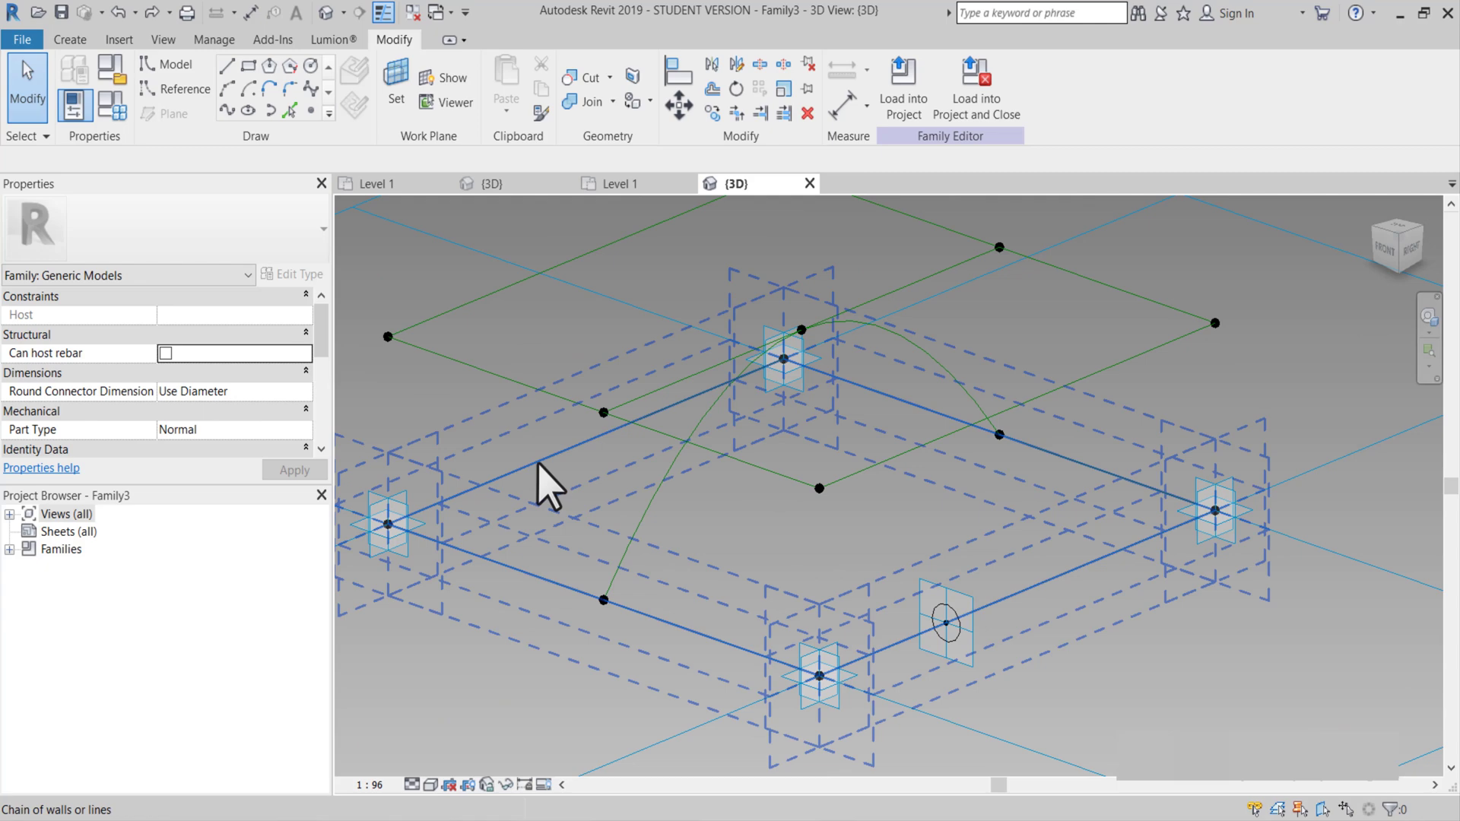
left_click(670, 482)
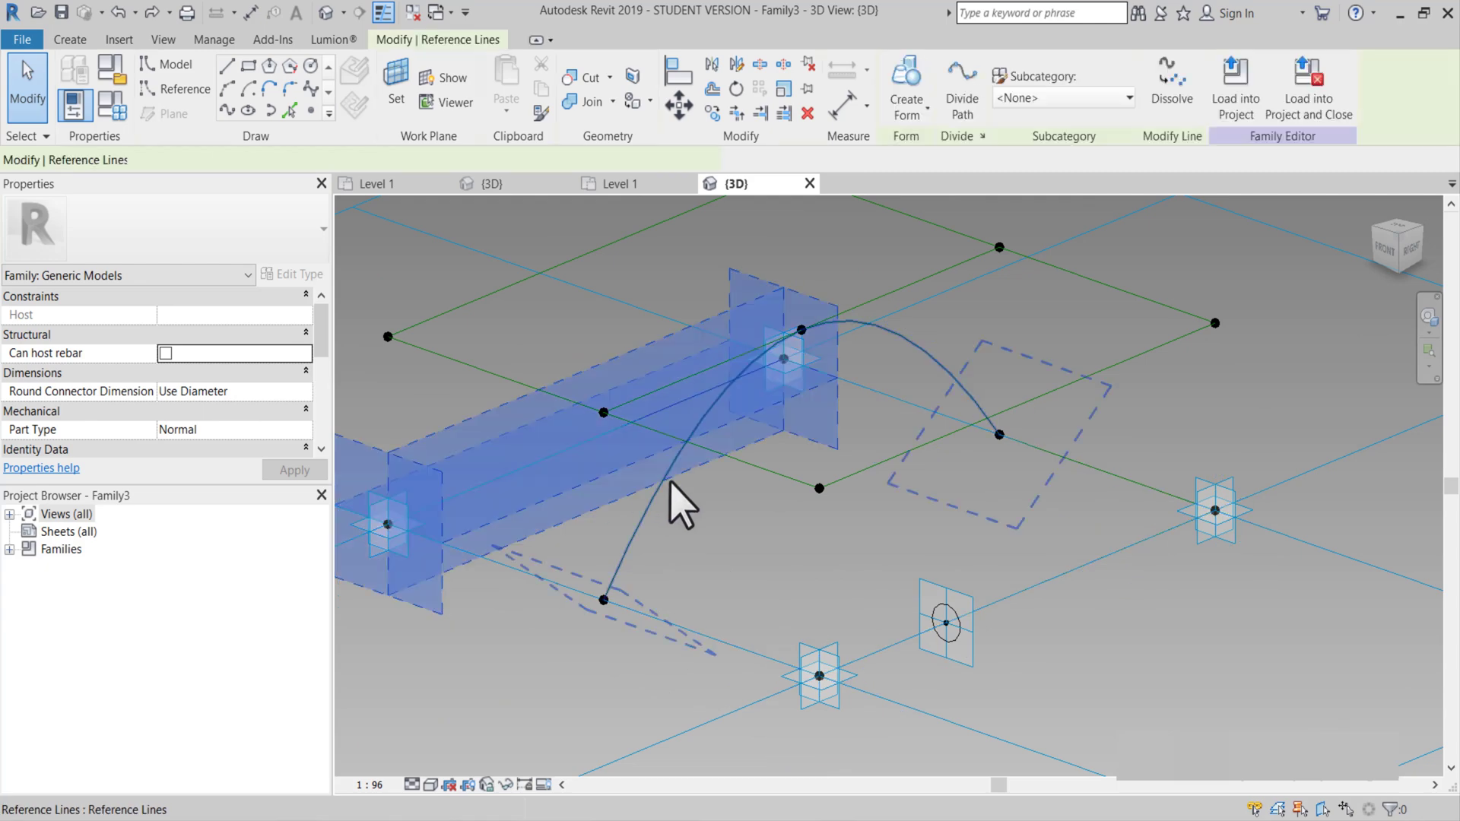
left_click(1094, 560, "ctrl")
left_click(1080, 462, "ctrl")
left_click(908, 115)
left_click(936, 168)
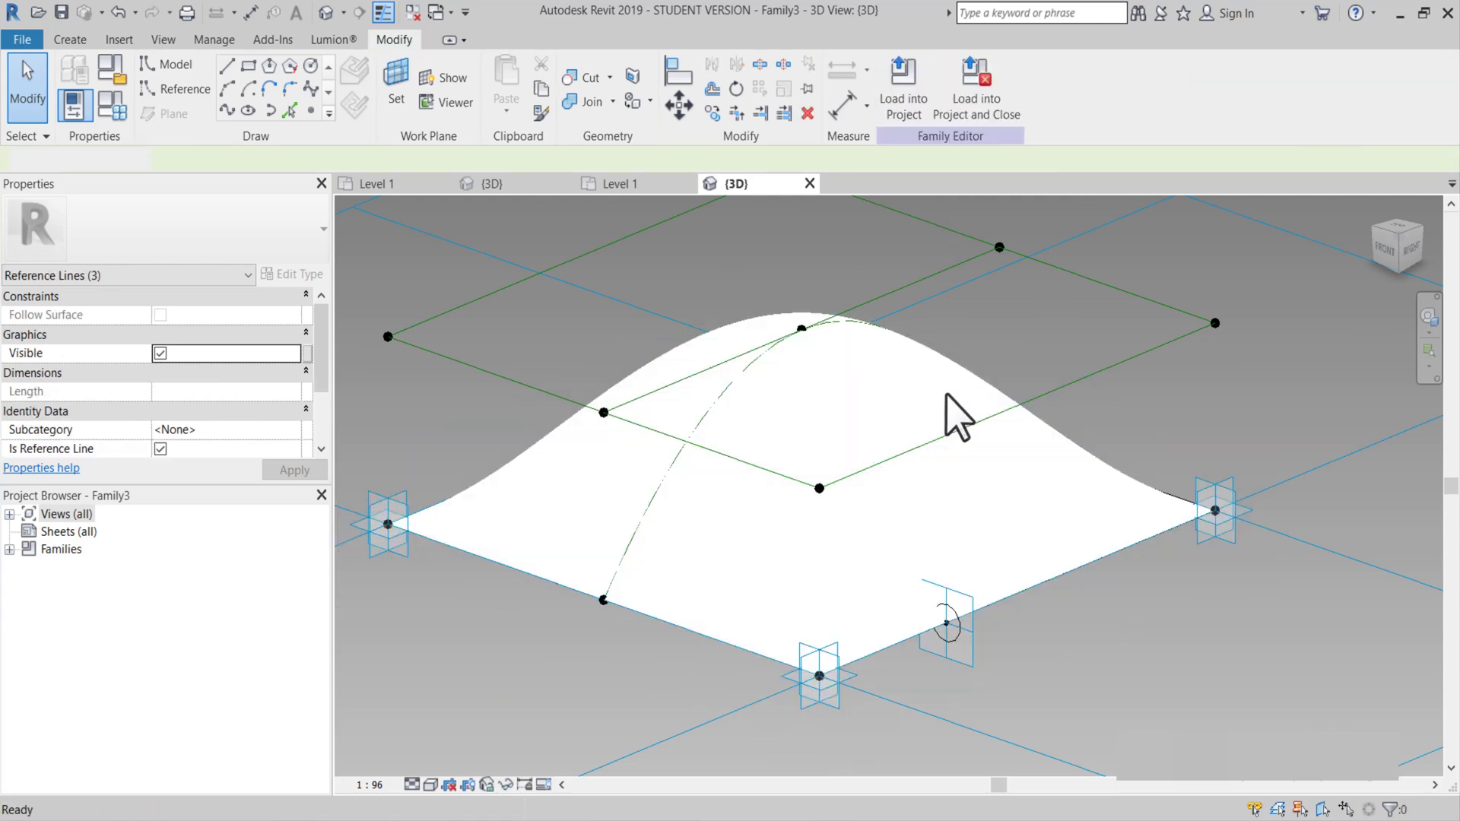
key("Escape")
Set the 3D view's visual style to Shaded.
left_click(431, 785)
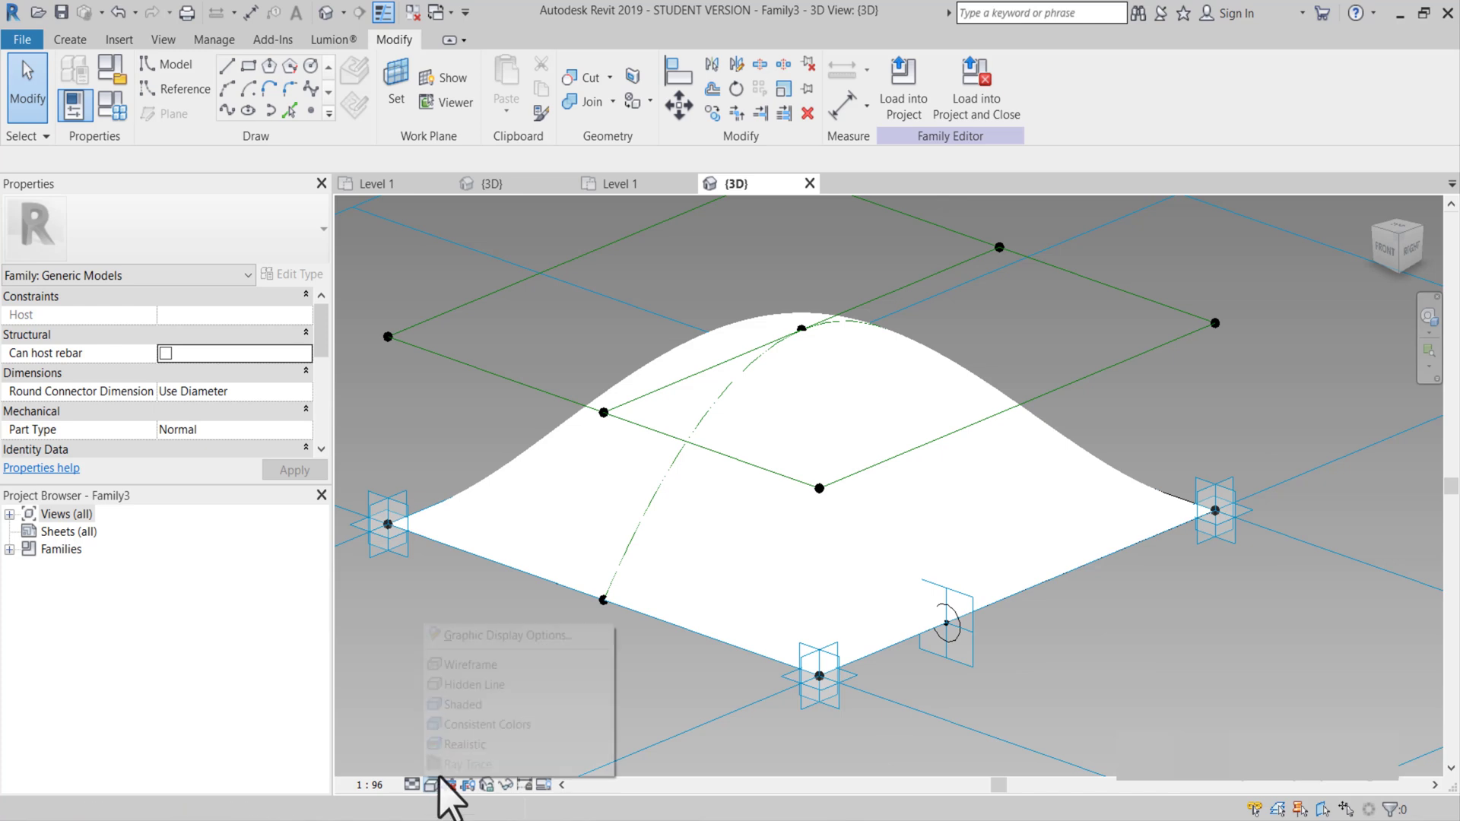
left_click(463, 704)
mouse_move(609, 668)
middle_mouse_down("shift")
mouse_move(1004, 661)
mouse_move(852, 616)
middle_mouse_up("shift")
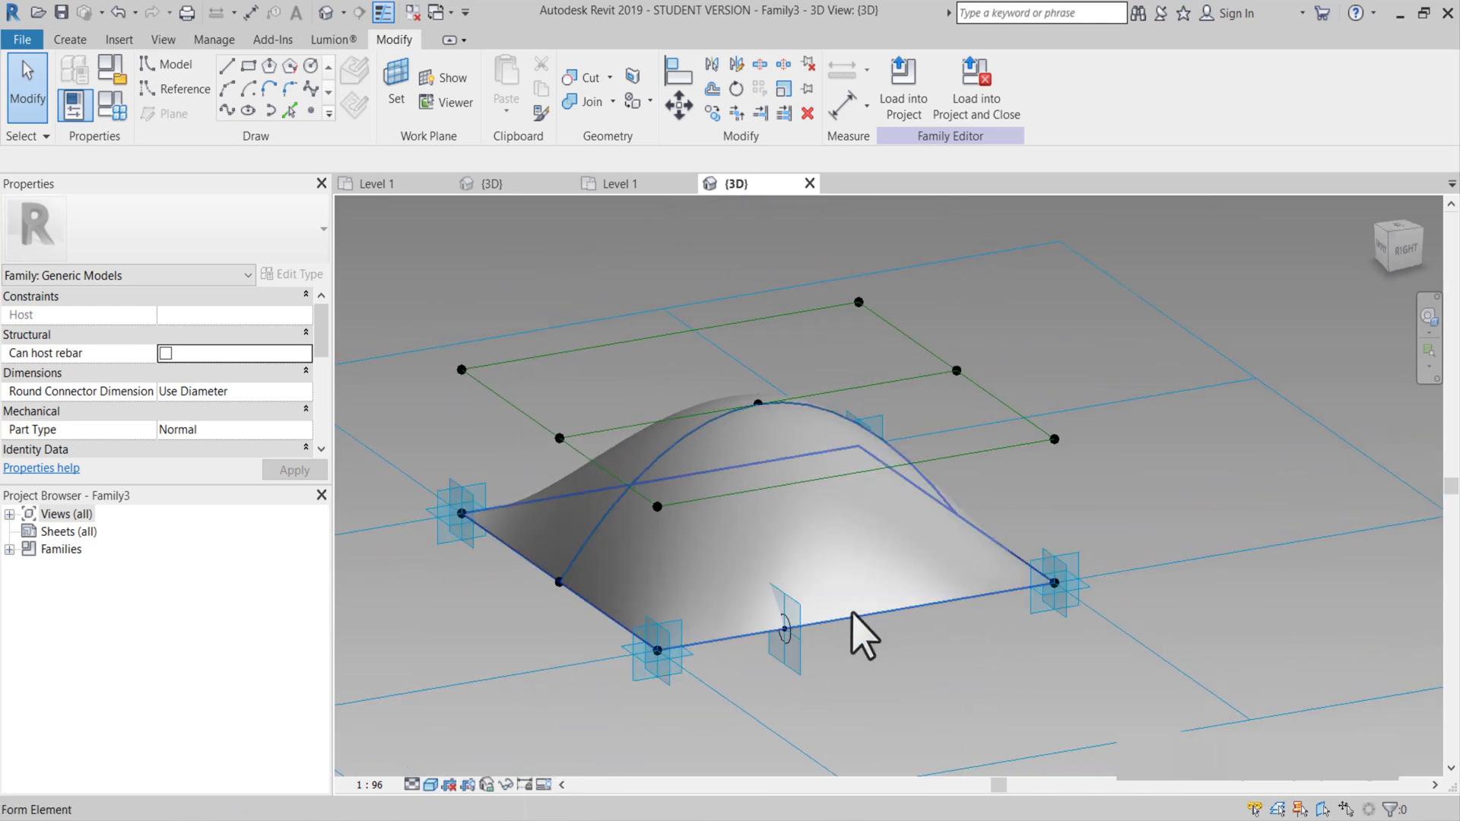
scroll(854, 621, "up", 1)
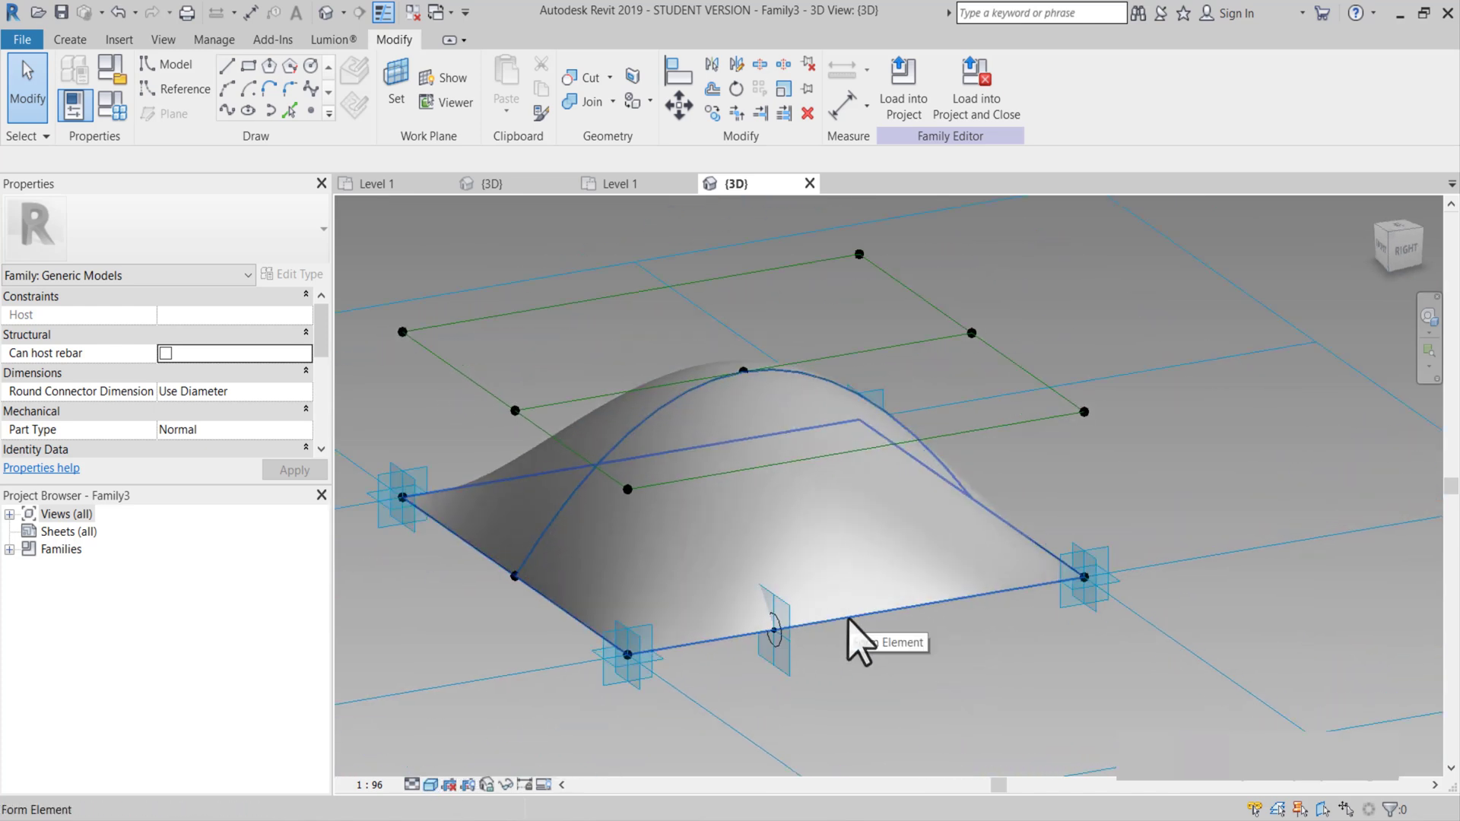
Create a solid tubular frame form from the circle profile and the chain of four base reference lines.
left_click(849, 619)
key("Escape")
scroll(902, 677, "up", 1)
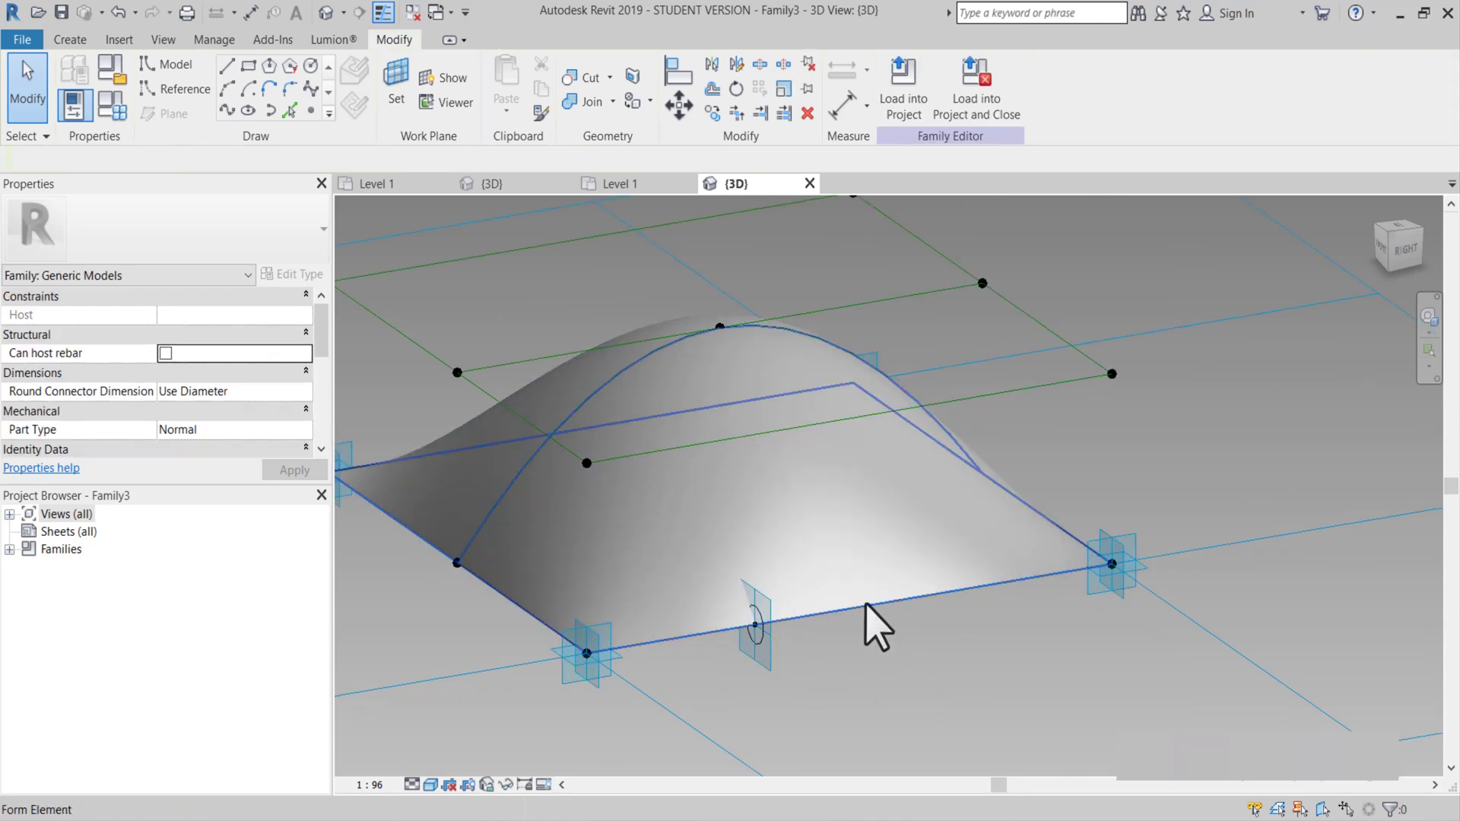
key("Tab")
left_click(803, 626)
scroll(760, 612, "up", 4)
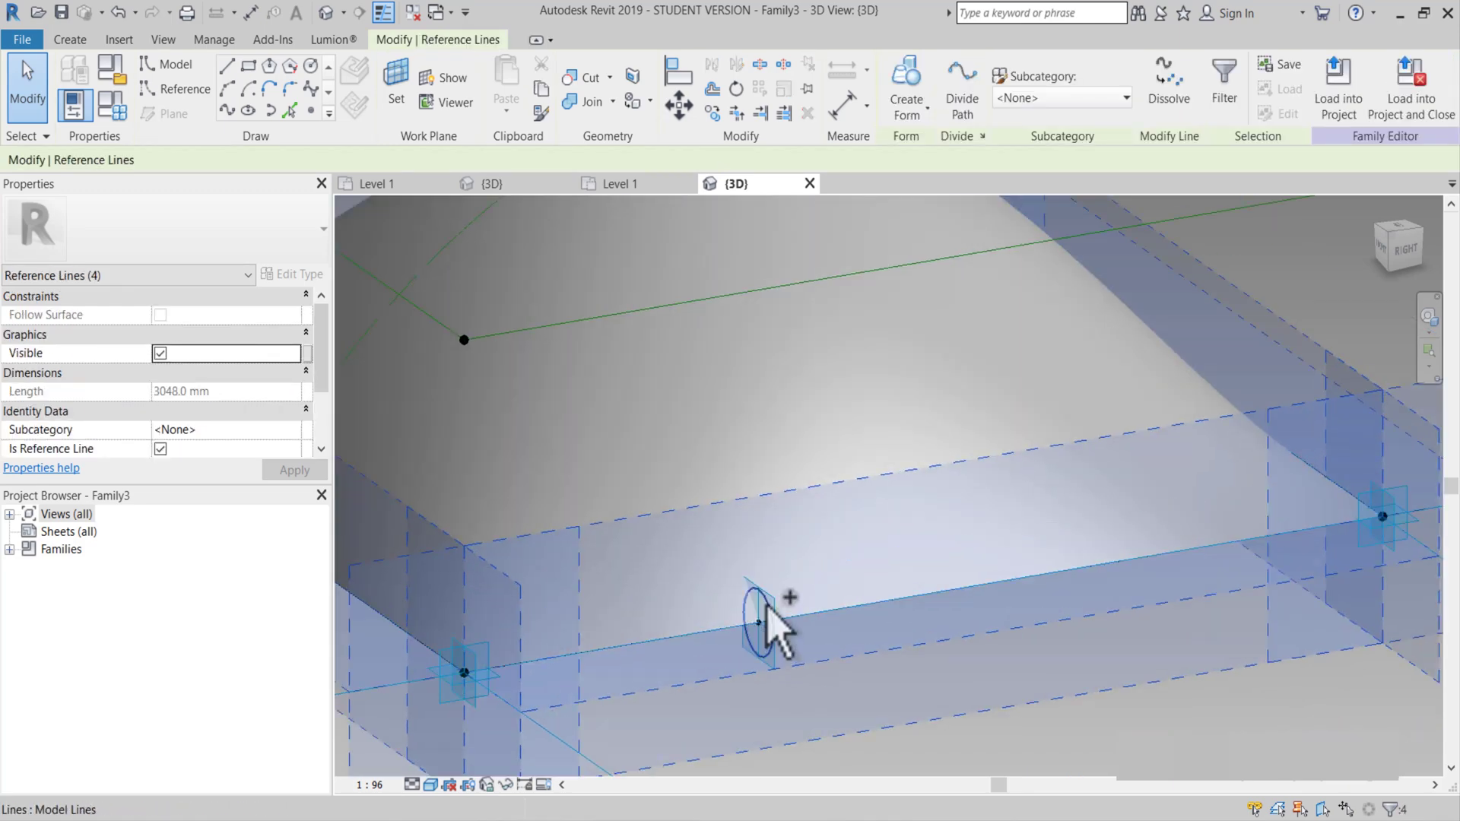
left_click(912, 106)
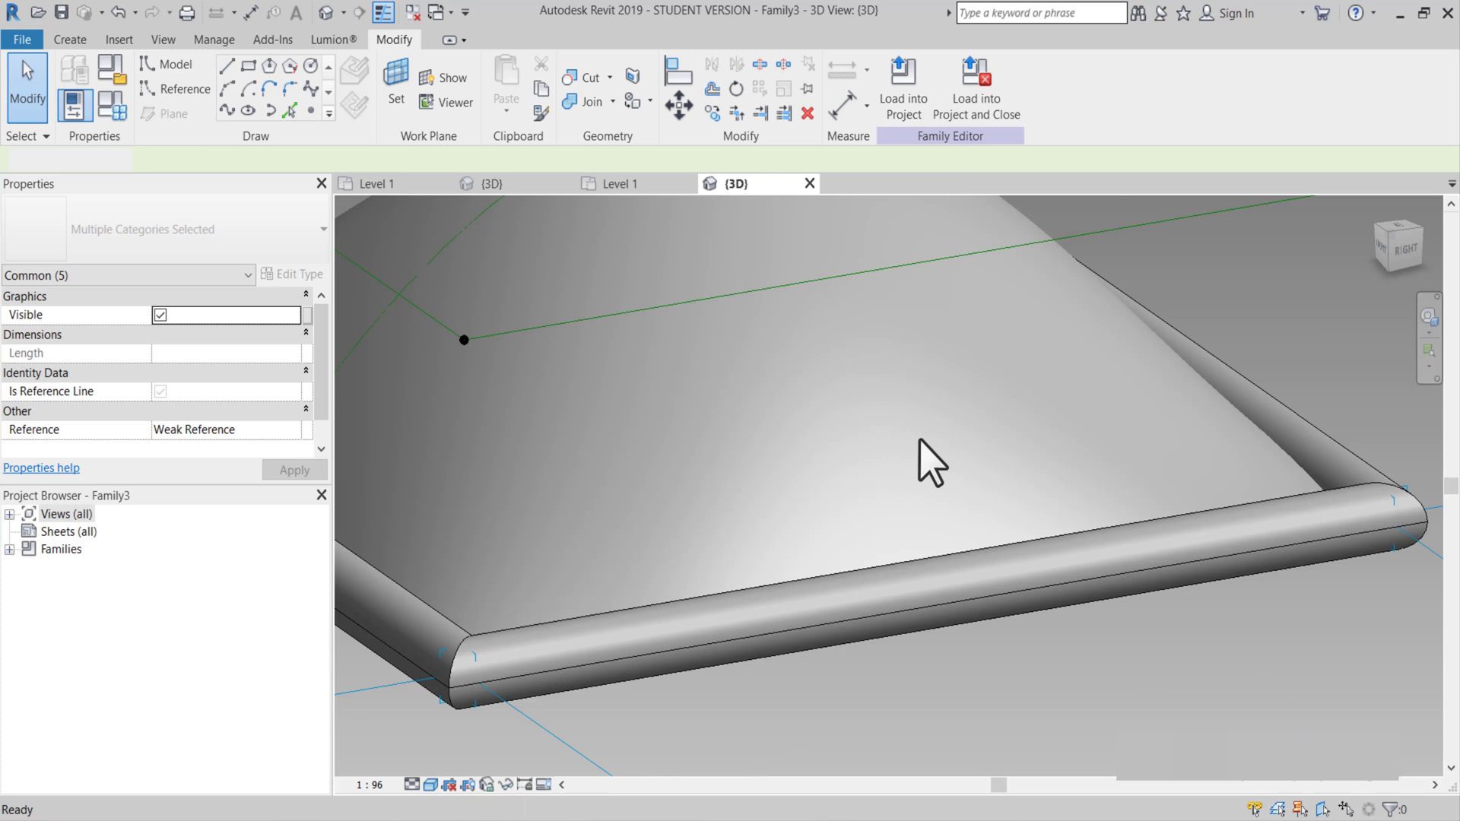
scroll(920, 456, "down", 4)
Temporarily hide the domed surface form in the 3D view.
mouse_move(891, 442)
middle_mouse_down("shift")
mouse_move(1107, 466)
mouse_move(1173, 385)
mouse_move(1036, 423)
mouse_move(1032, 460)
mouse_move(938, 472)
mouse_move(922, 488)
mouse_move(893, 456)
middle_mouse_up("shift")
left_click(893, 456)
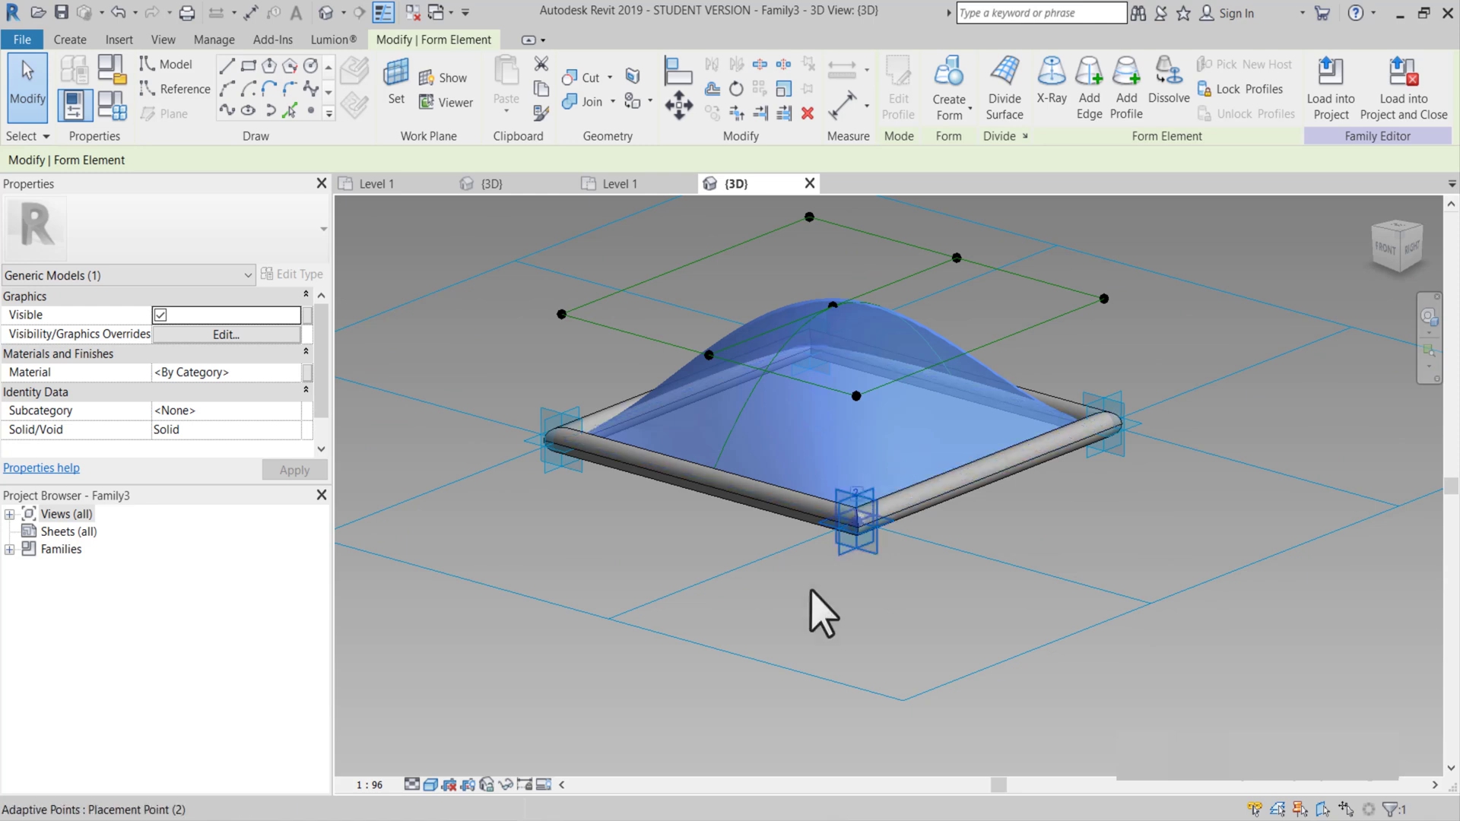
left_click(504, 784)
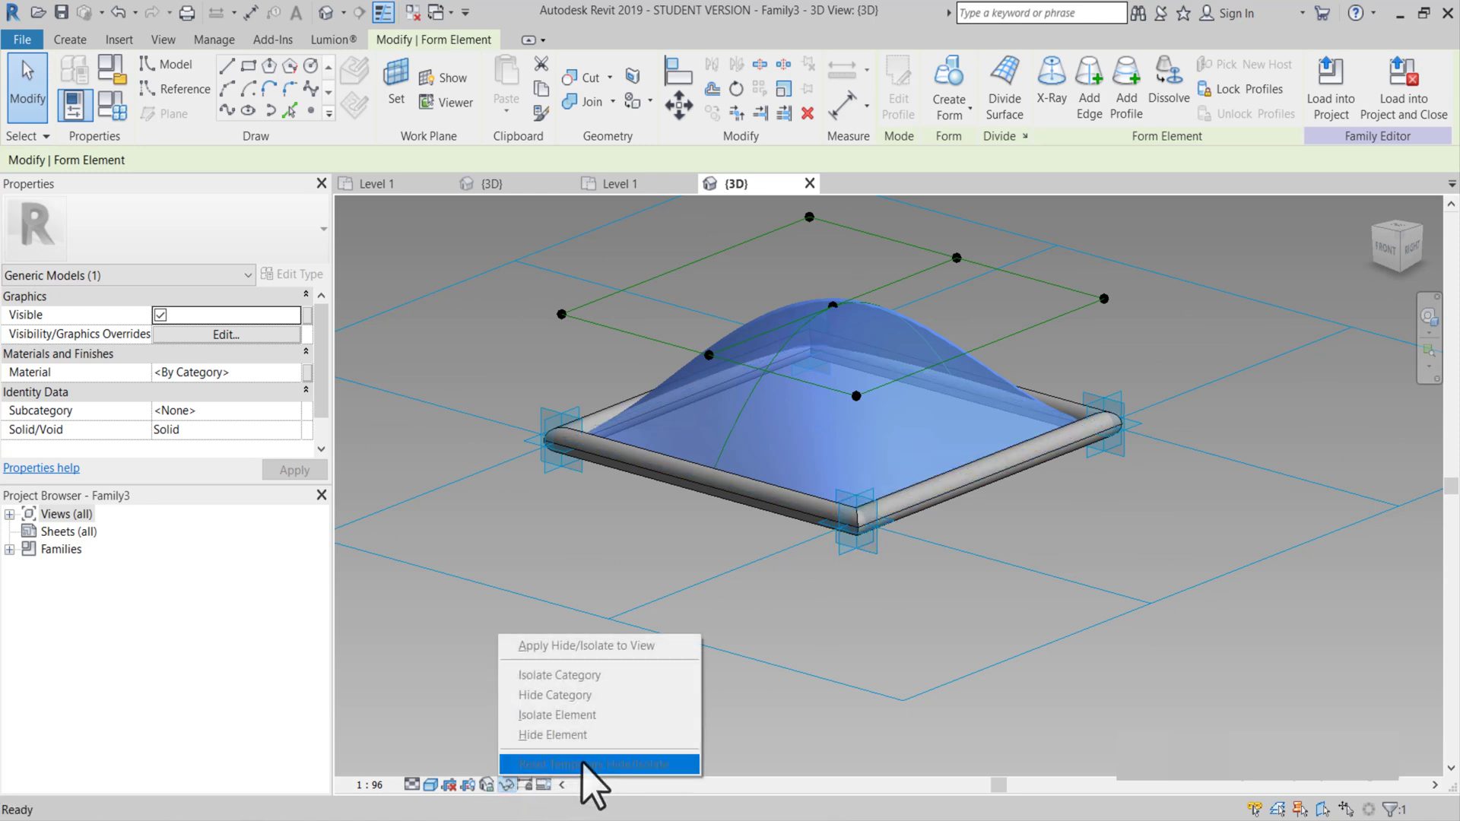
left_click(596, 763)
left_click(910, 533)
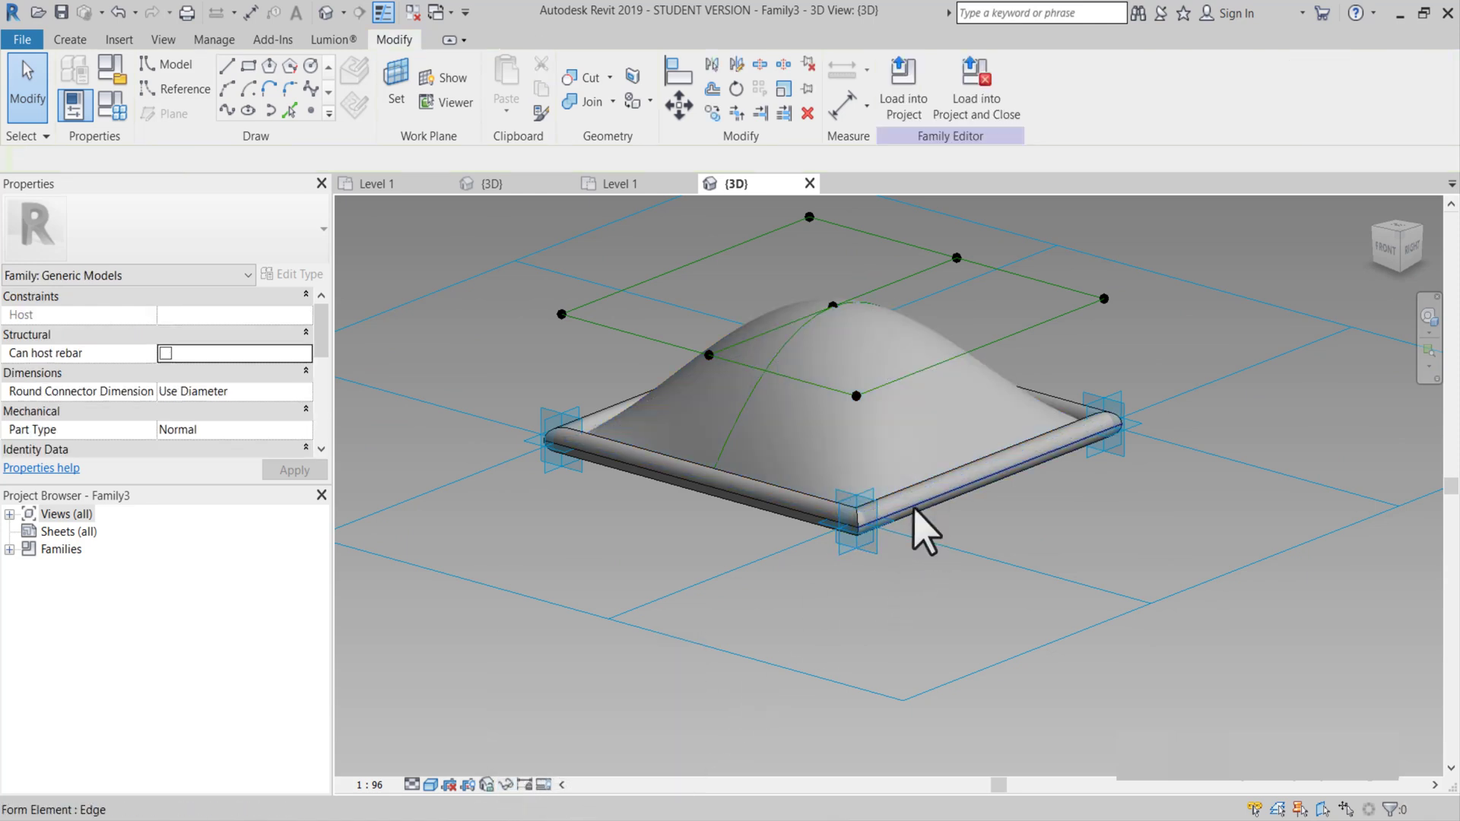
middle_click_drag(943, 528, 864, 447, "shift")
left_click(863, 446)
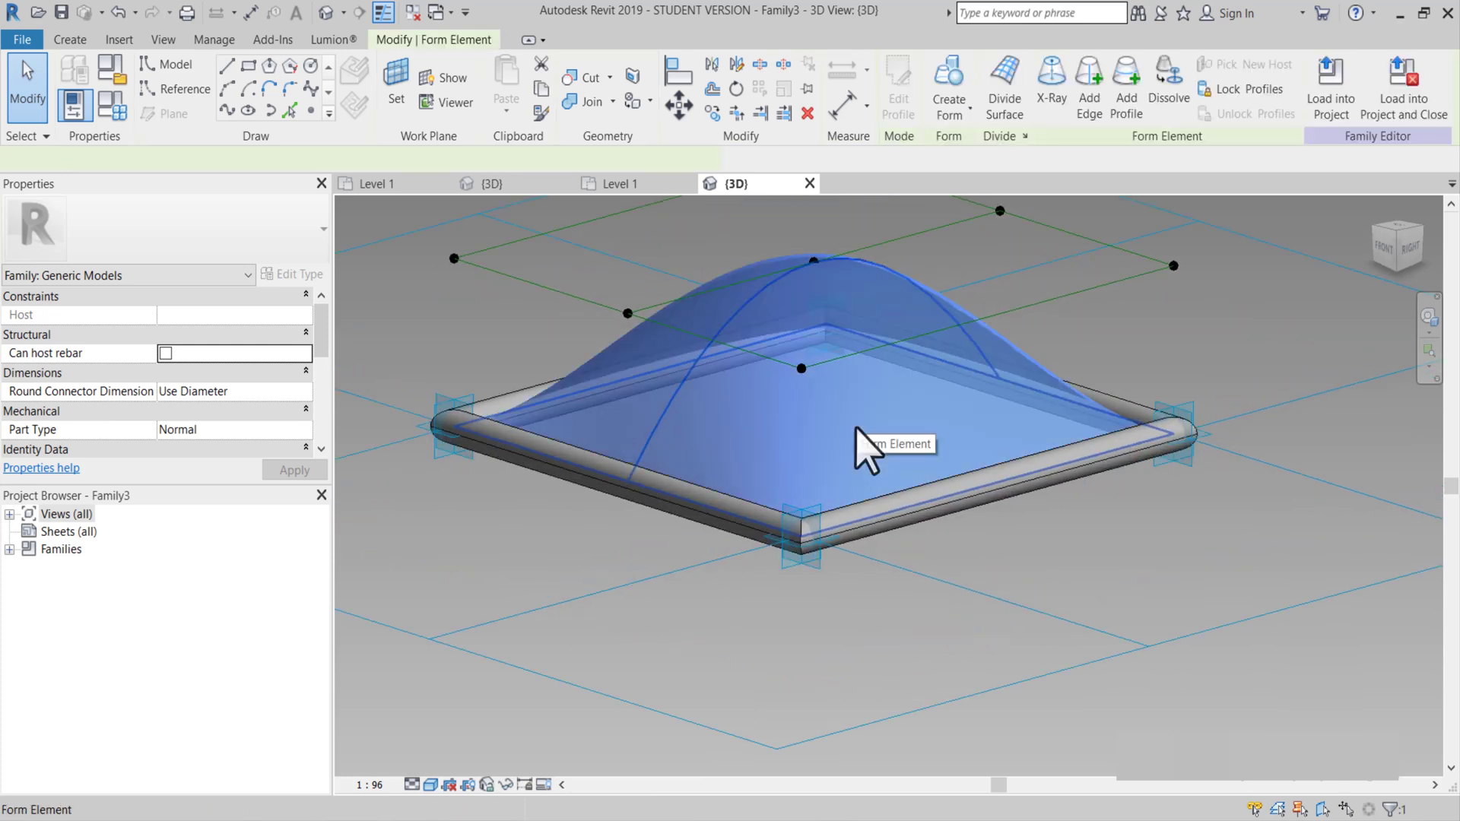
left_click(507, 791)
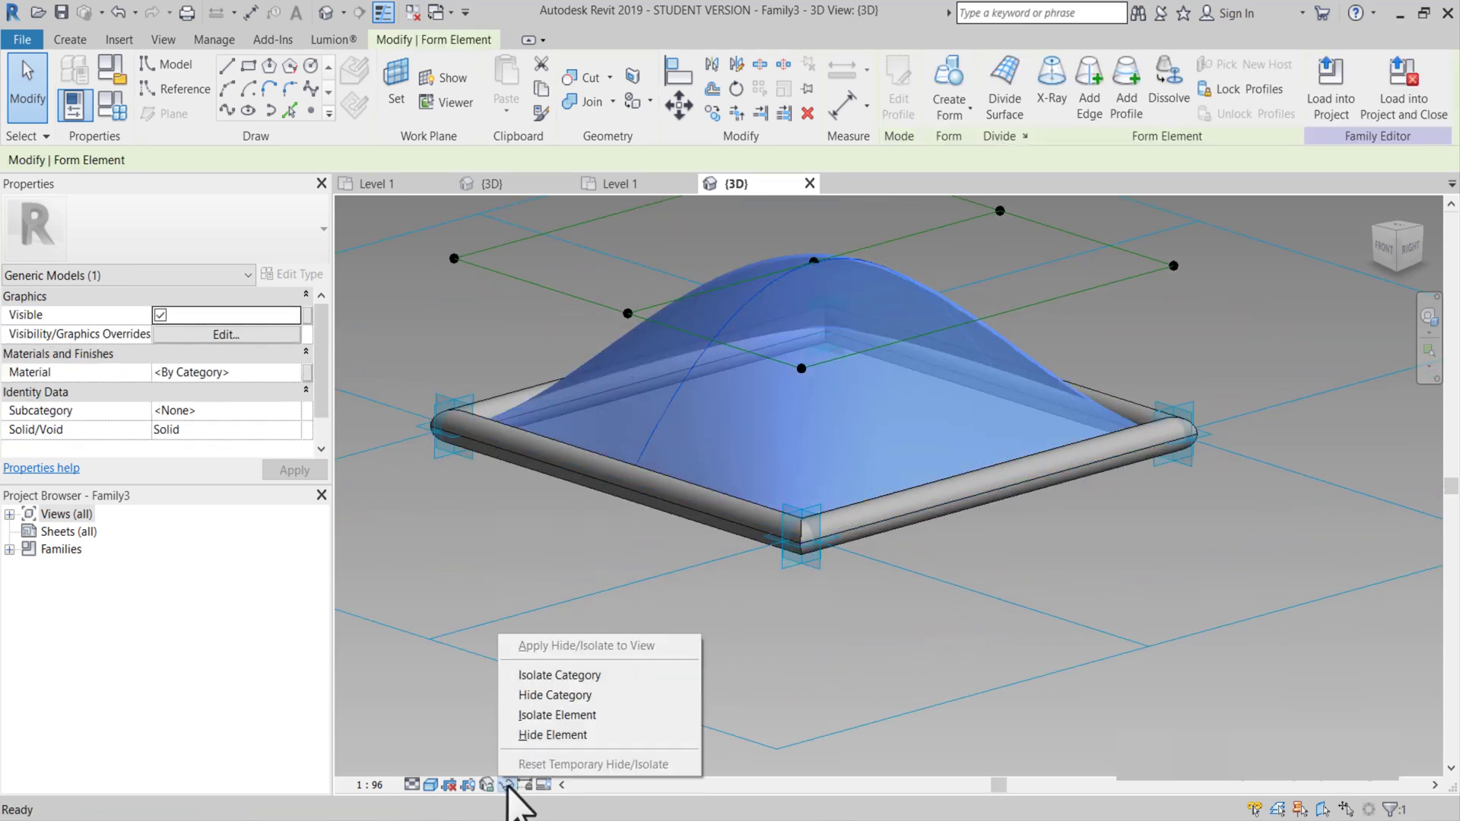
left_click(578, 737)
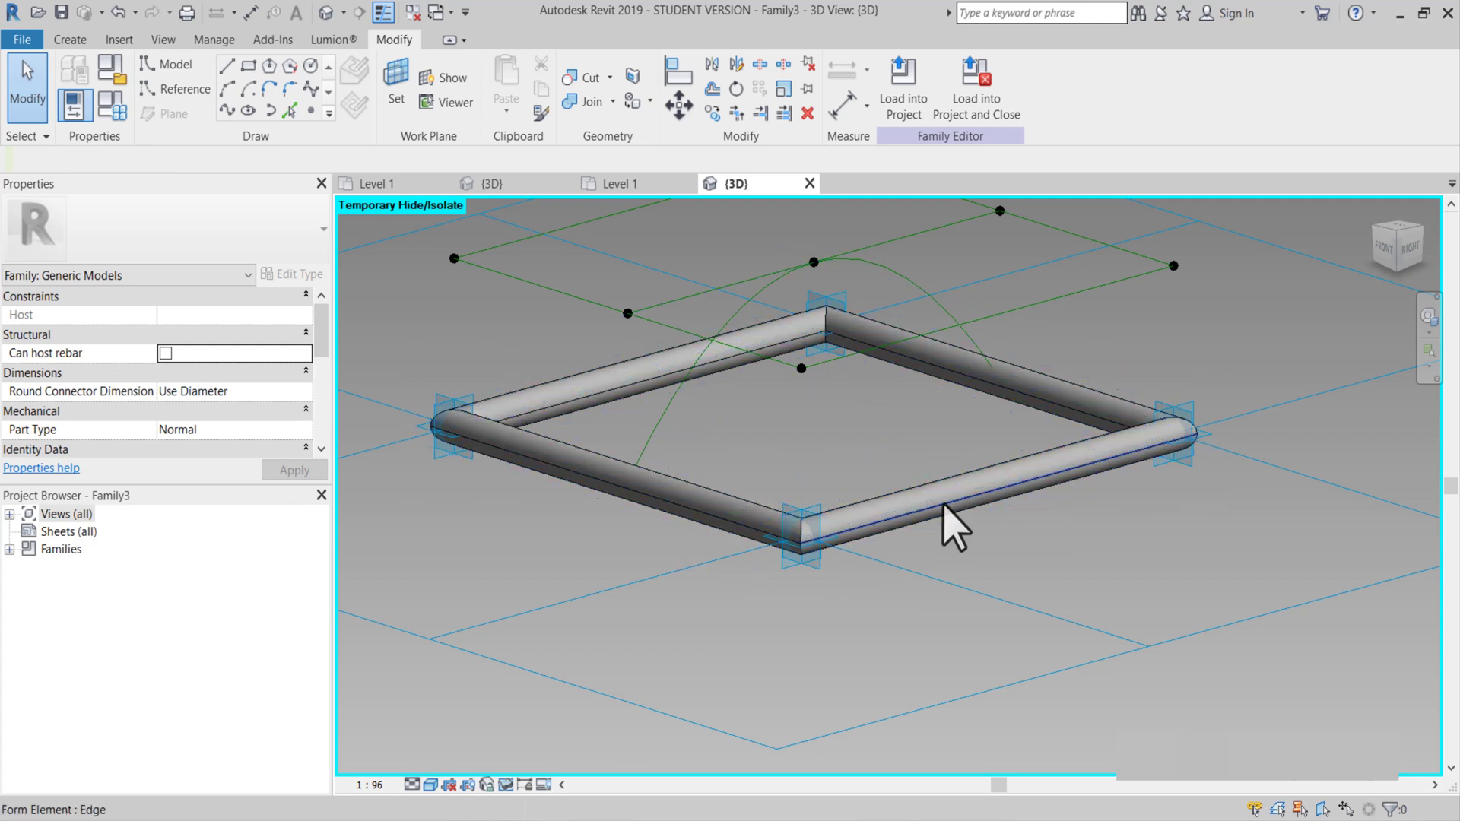
Temporarily hide the solid tubular frame form in the 3D view.
left_click(943, 501)
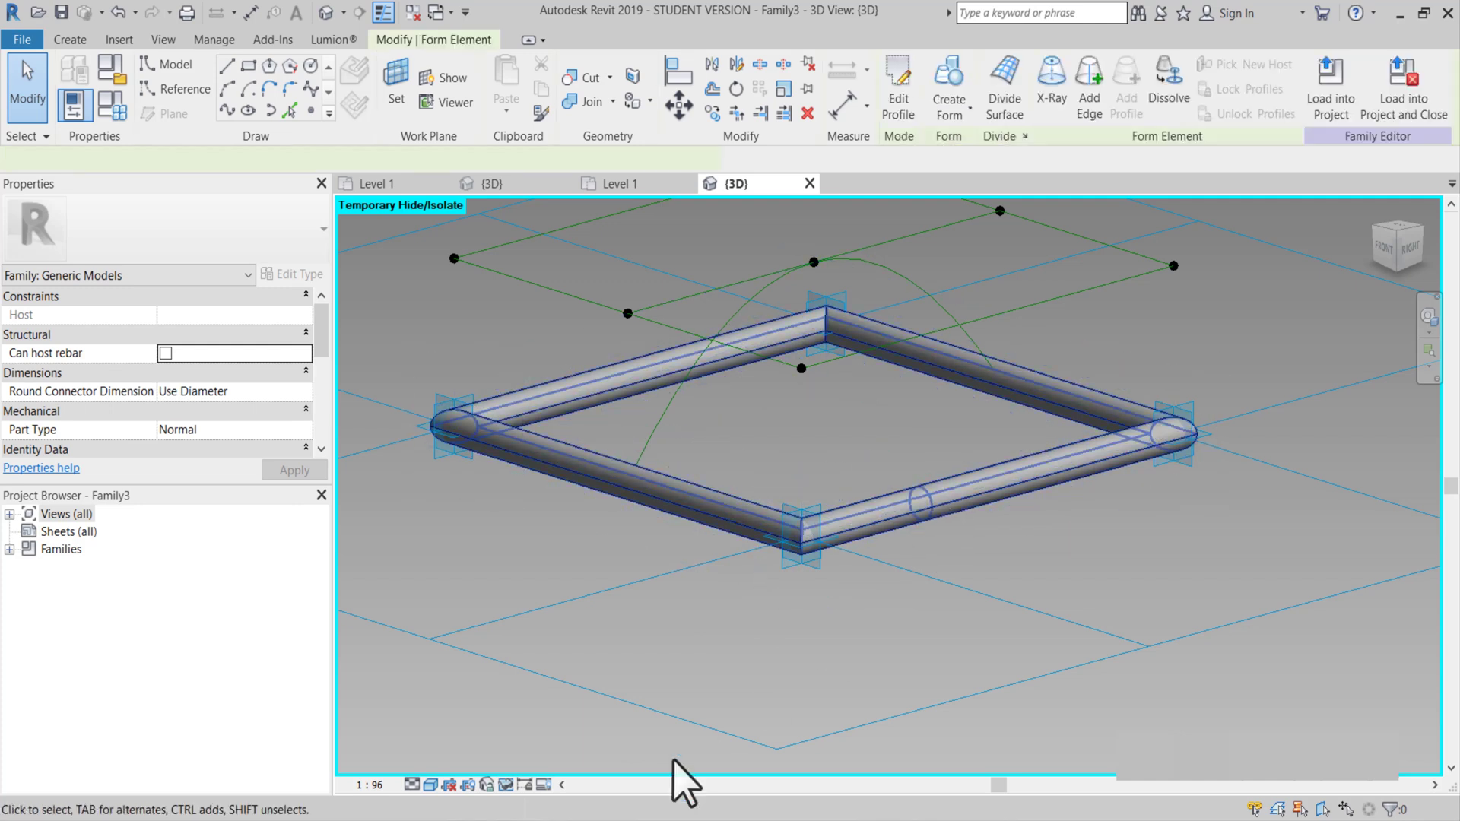
left_click(507, 790)
left_click(578, 734)
middle_click_drag(798, 619, 763, 648, "shift")
scroll(736, 603, "down", 1)
middle_click_drag(891, 520, 912, 447)
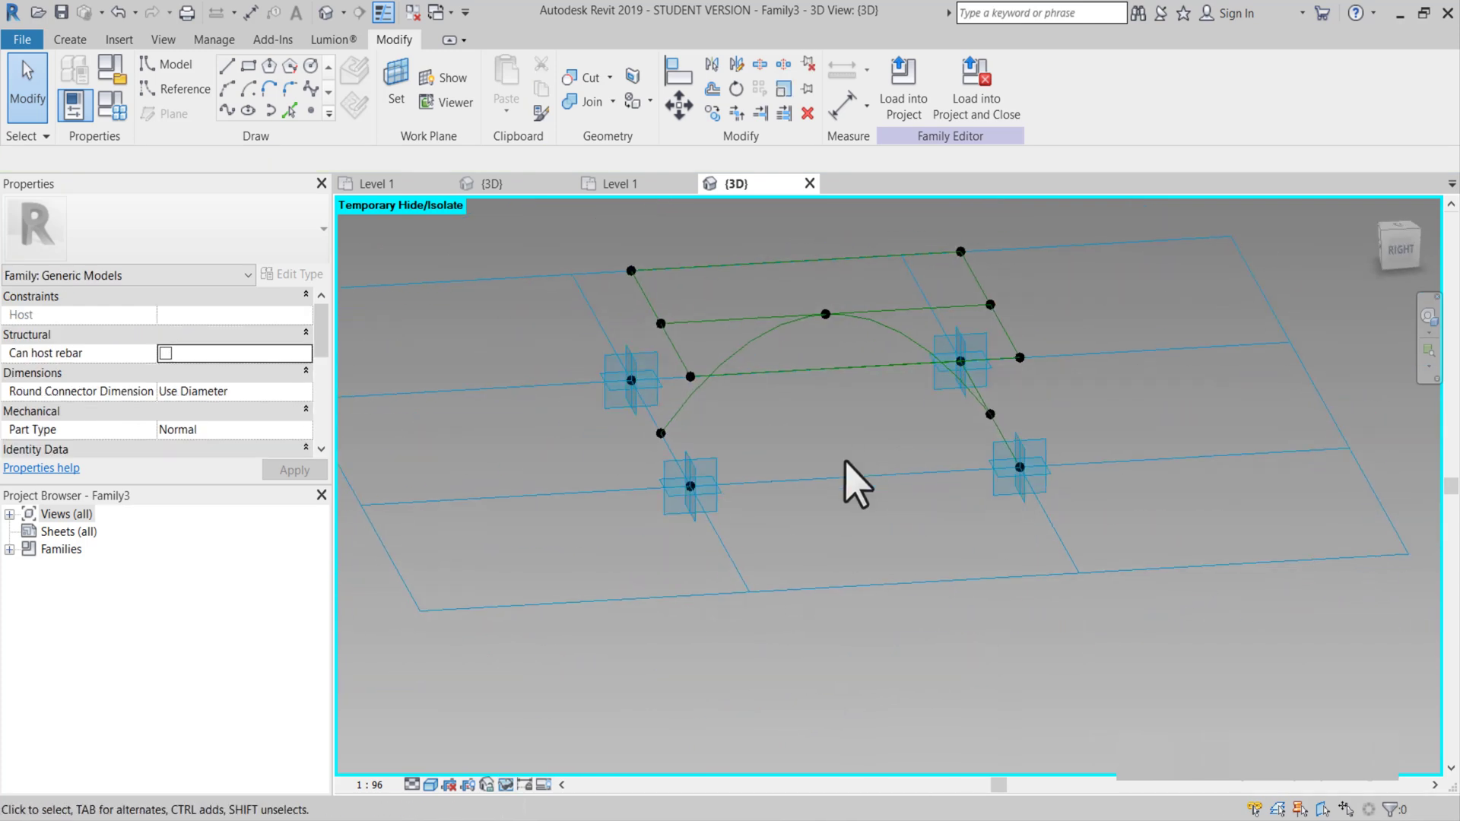
mouse_move(775, 515)
middle_mouse_down("shift")
mouse_move(808, 547)
mouse_move(755, 492)
mouse_move(761, 554)
middle_mouse_up("shift")
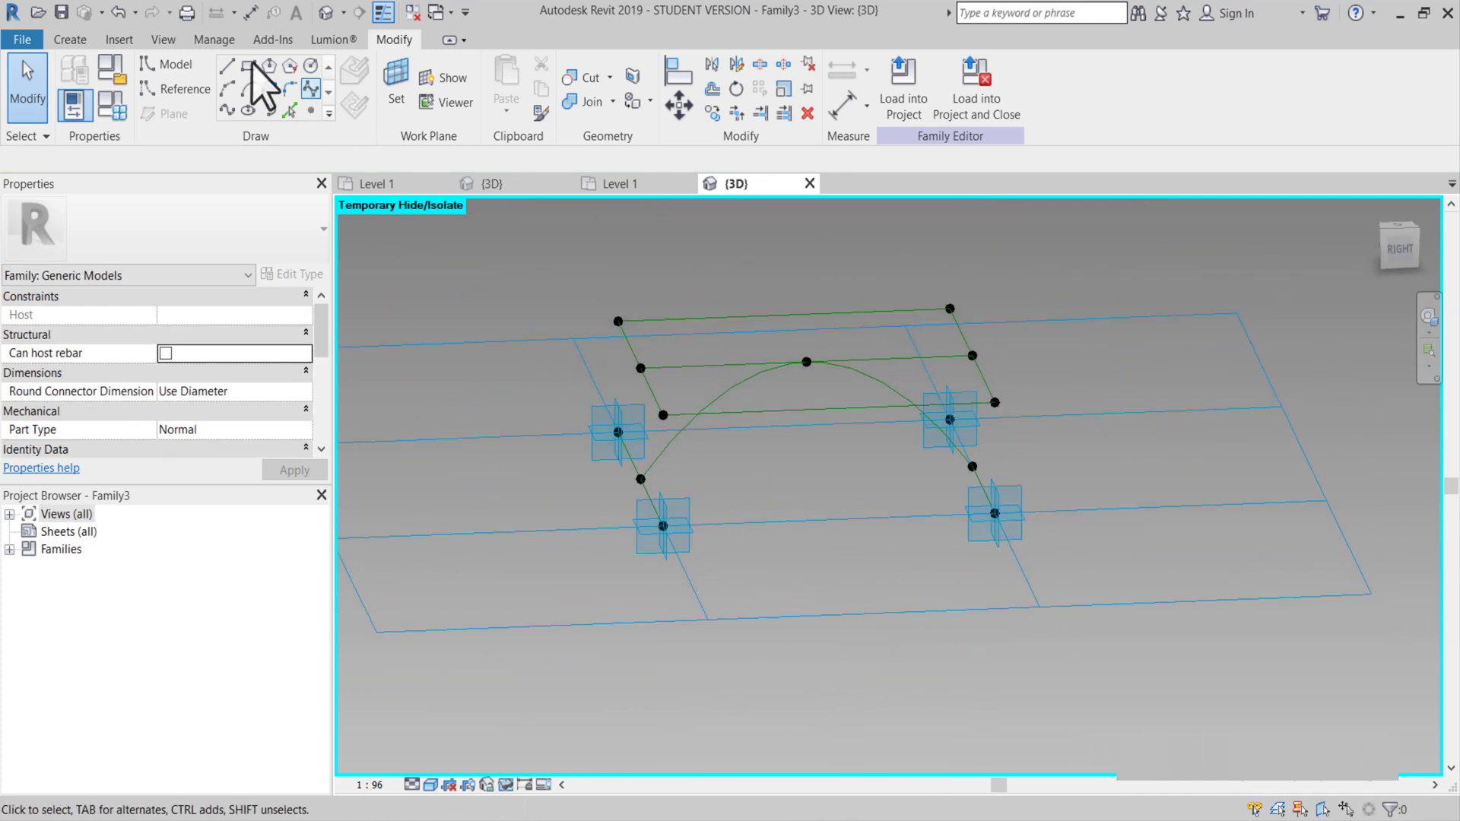
Place a reference point on adaptive placement point 2, hosted on that point's horizontal work plane.
left_click(169, 76)
left_click(310, 111)
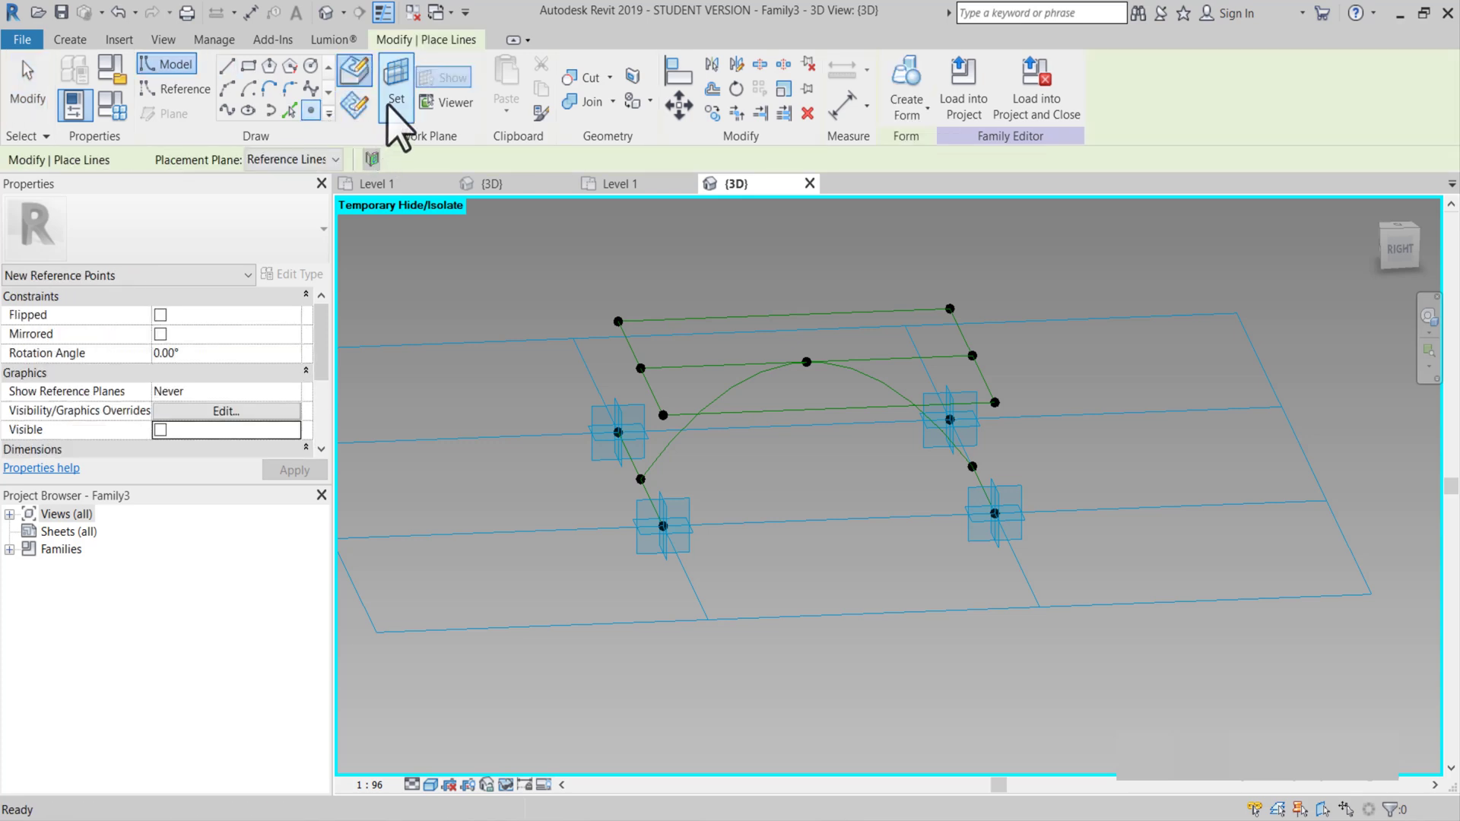
left_click(408, 109)
scroll(698, 520, "up", 3)
middle_click_drag(712, 571, 633, 583, "shift")
left_click(592, 520)
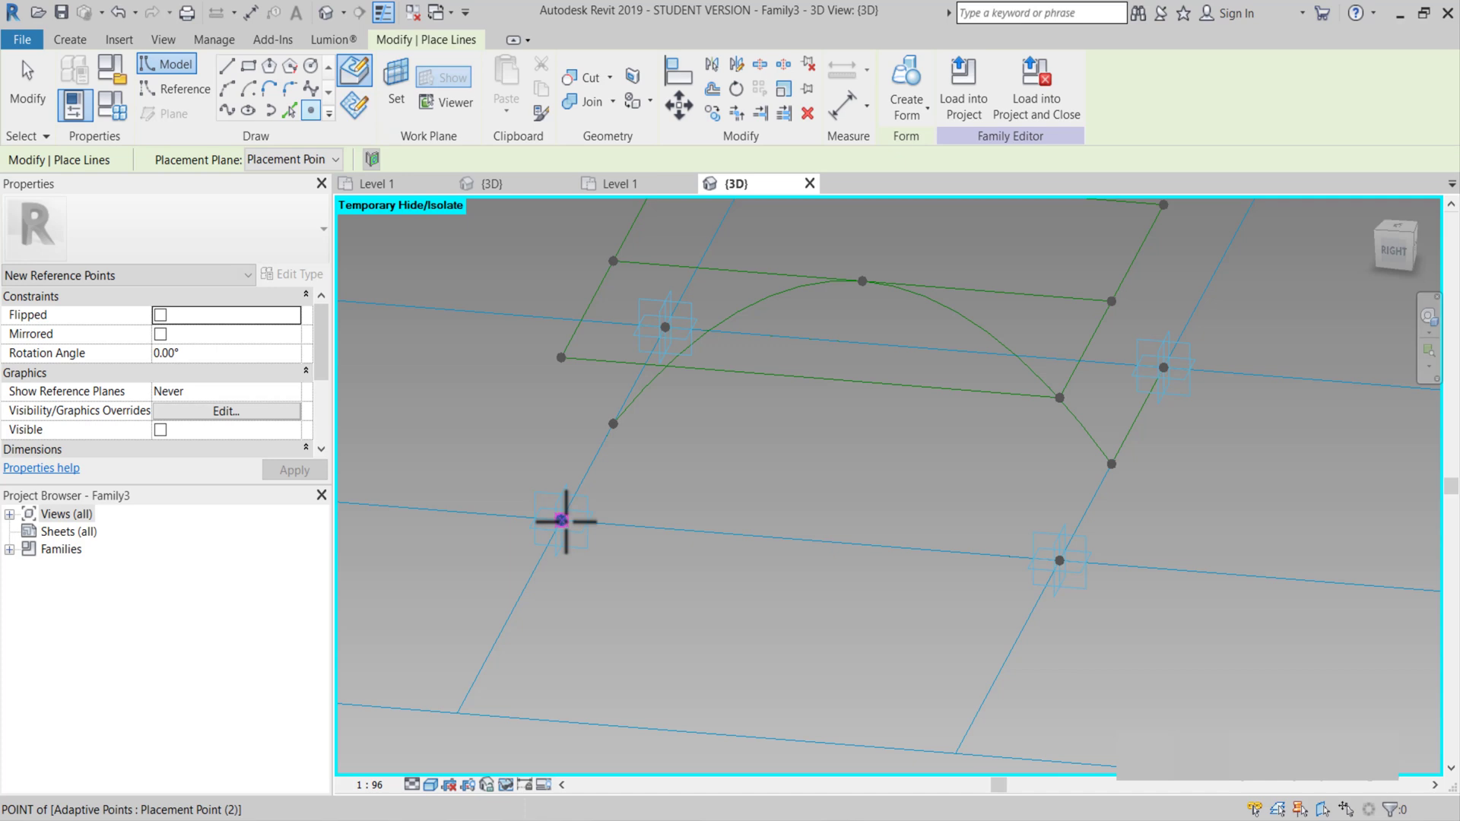
left_click(899, 504)
Place a reference point on the diagonally opposite adaptive placement point 4, hosted on that point's horizontal work plane.
middle_click_drag(850, 570, 479, 641)
scroll(833, 449, "up", 2)
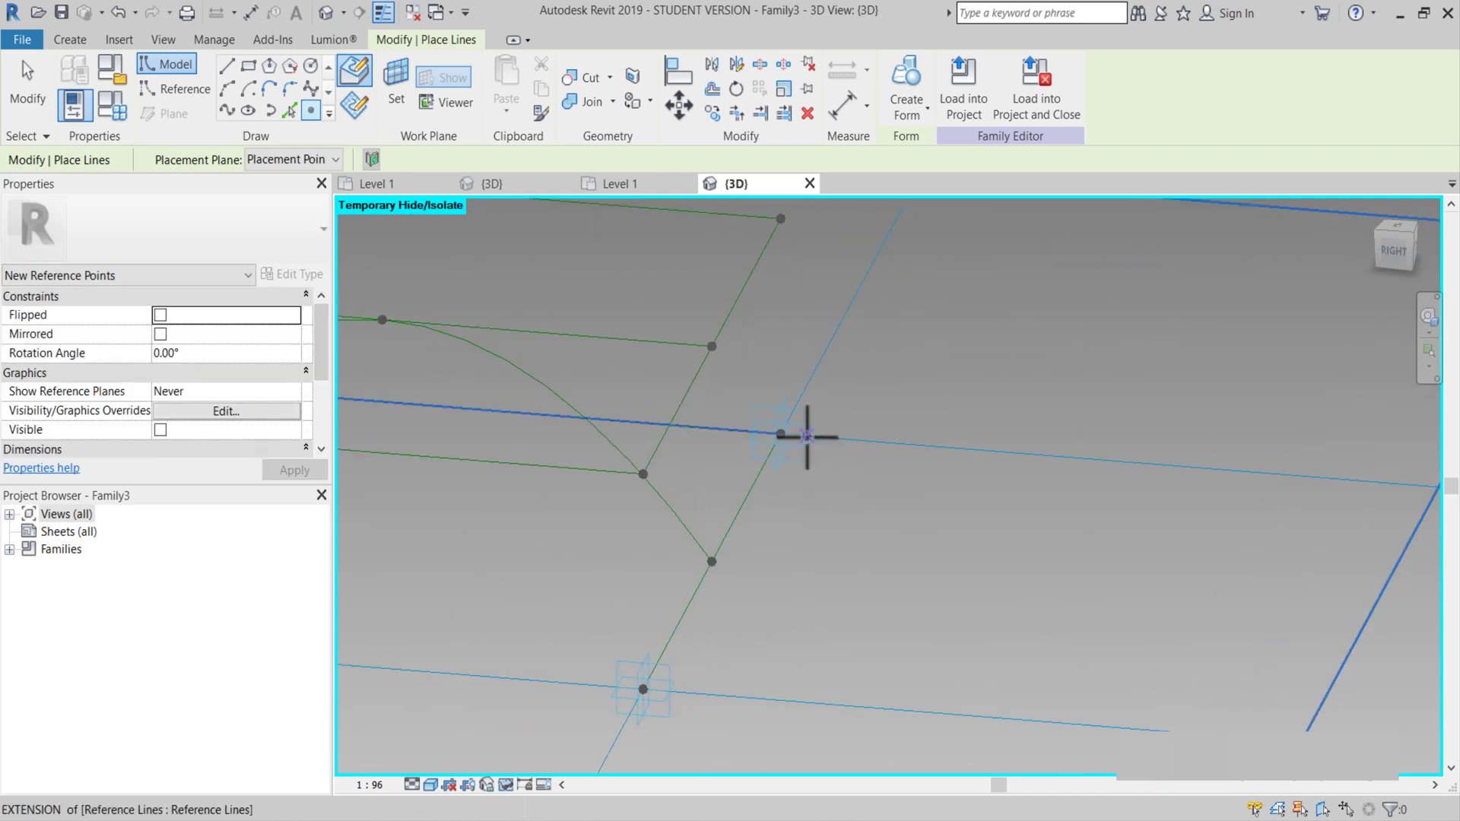
left_click(396, 99)
scroll(836, 450, "up", 2)
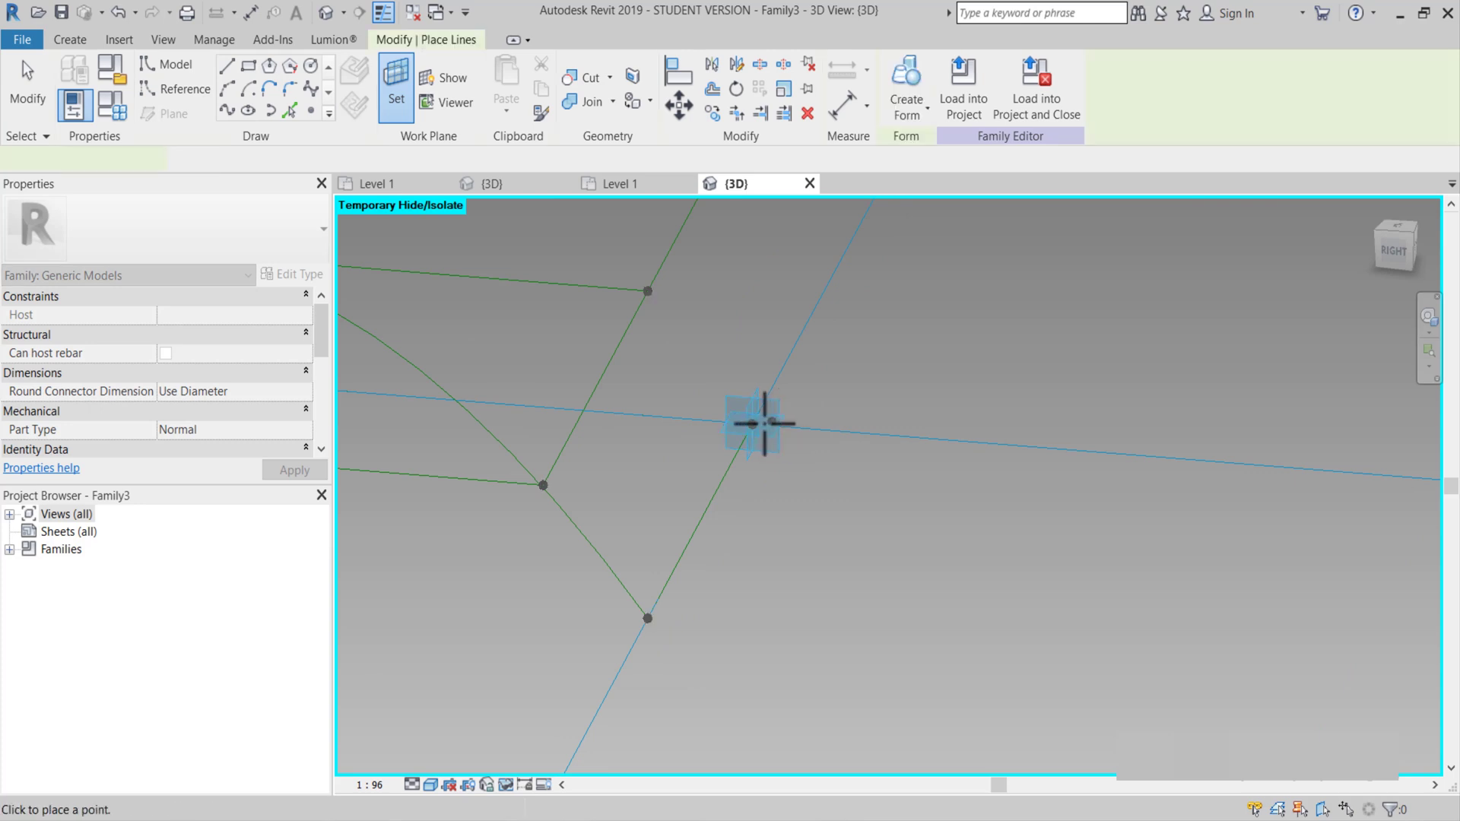
left_click(759, 422)
key("Escape")
scroll(769, 447, "down", 2)
middle_click_drag(769, 447, 863, 521, "shift")
scroll(707, 566, "up", 1)
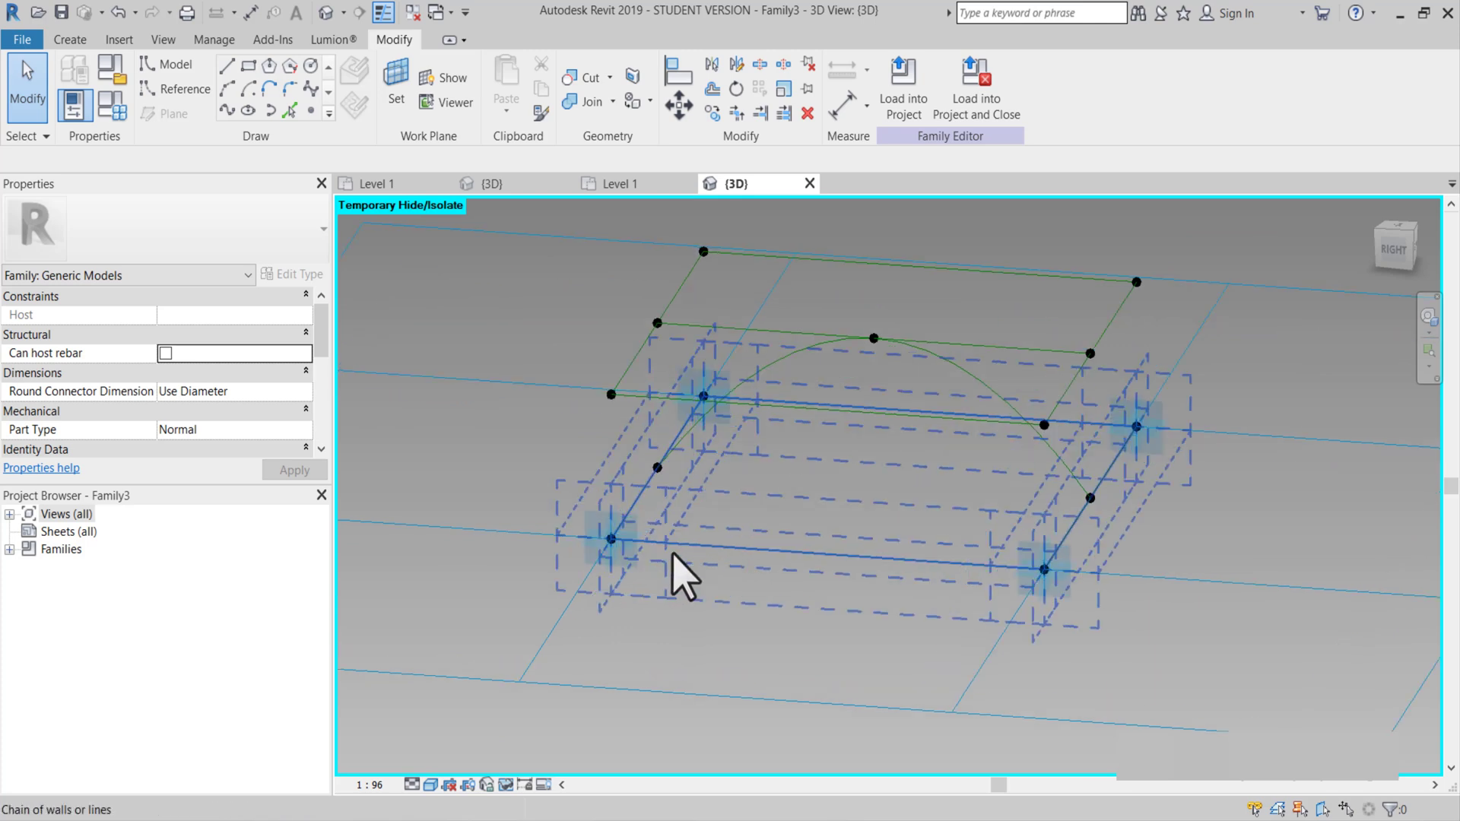
middle_click_drag(773, 561, 822, 517, "shift")
scroll(823, 517, "up", 2)
left_click(534, 537)
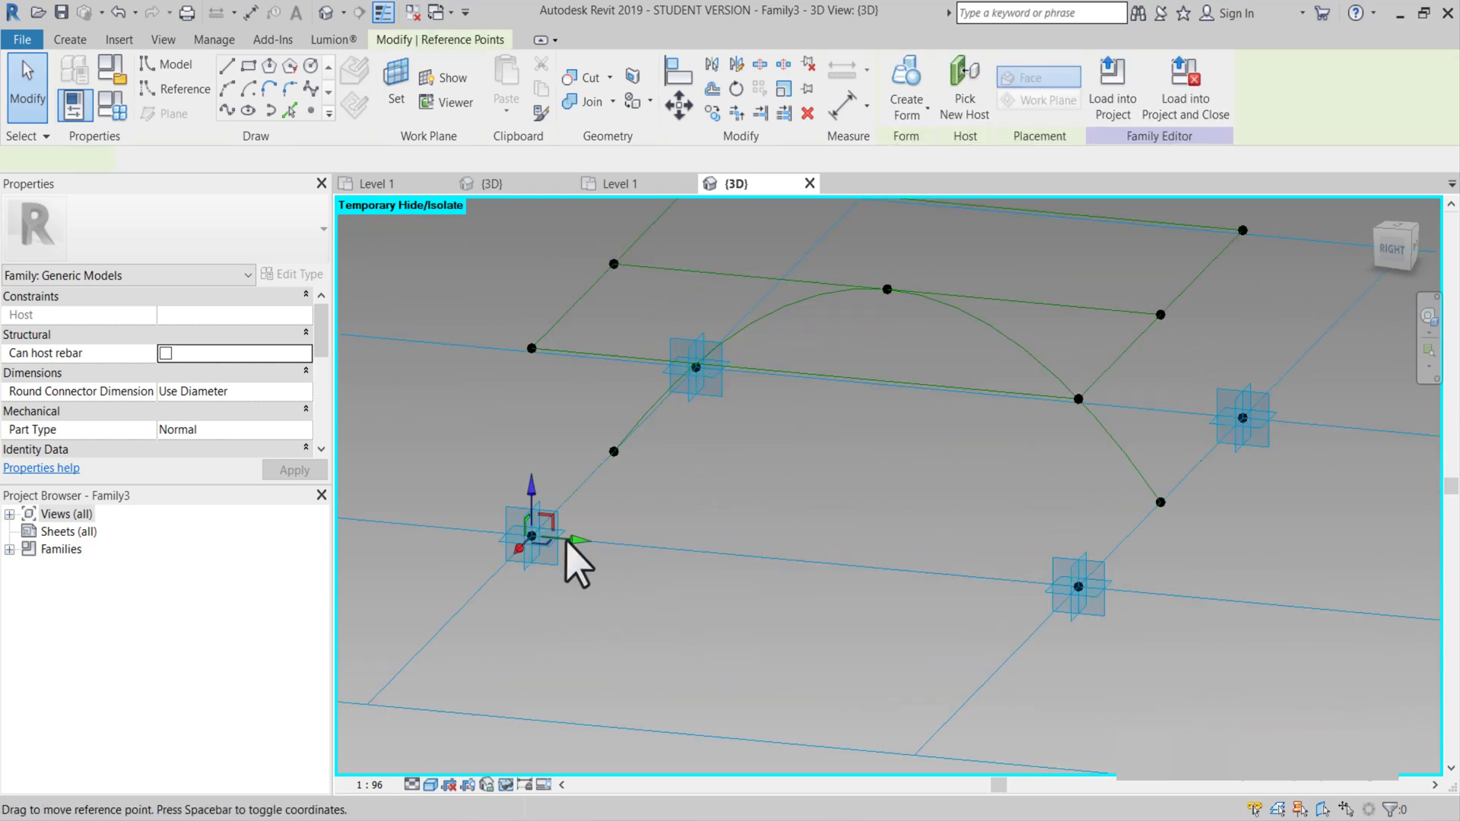
left_click(1244, 420, "ctrl")
scroll(171, 378, "down", 2)
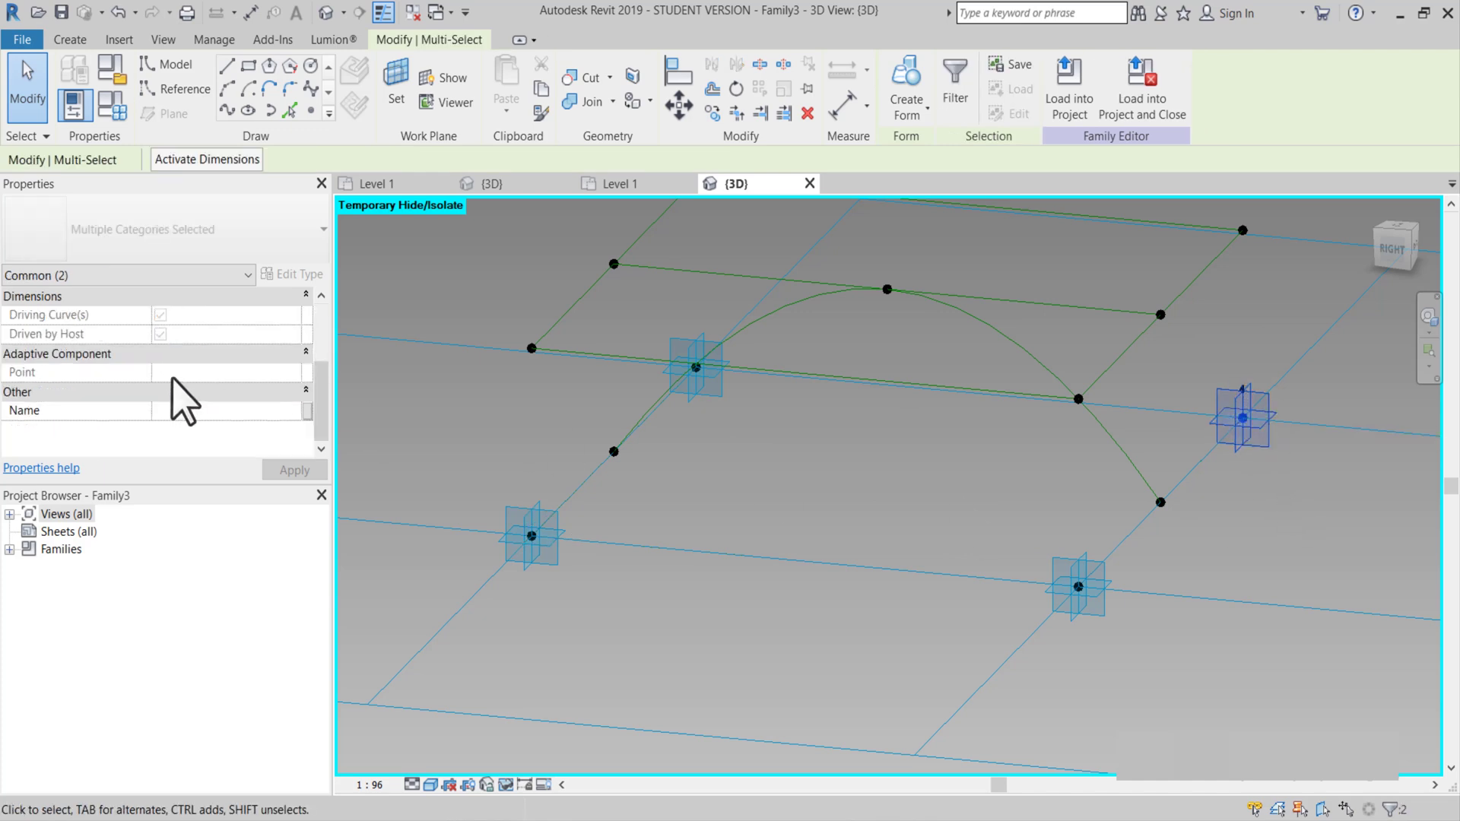
scroll(250, 372, "up", 1)
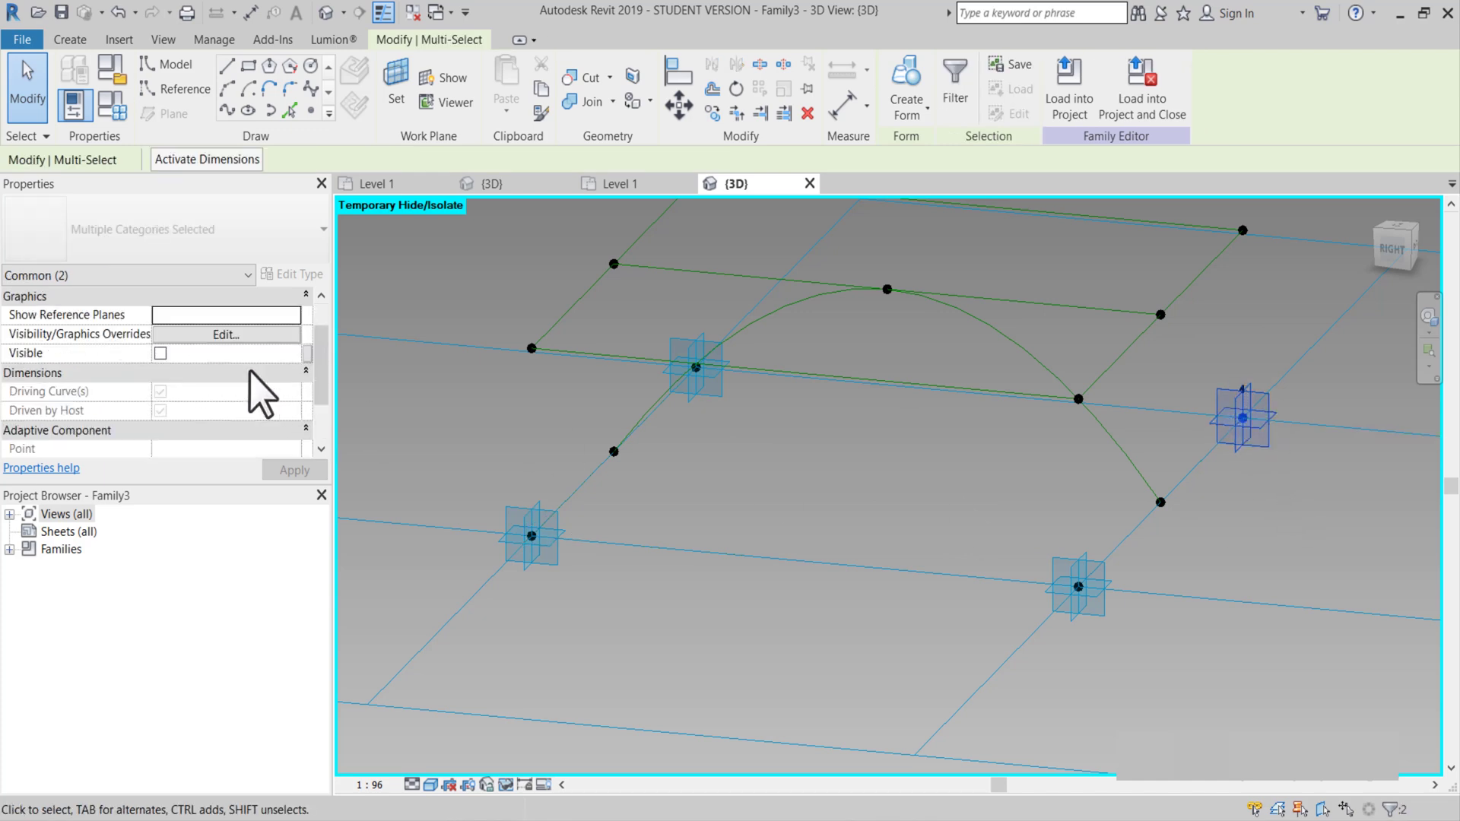
left_click(988, 521)
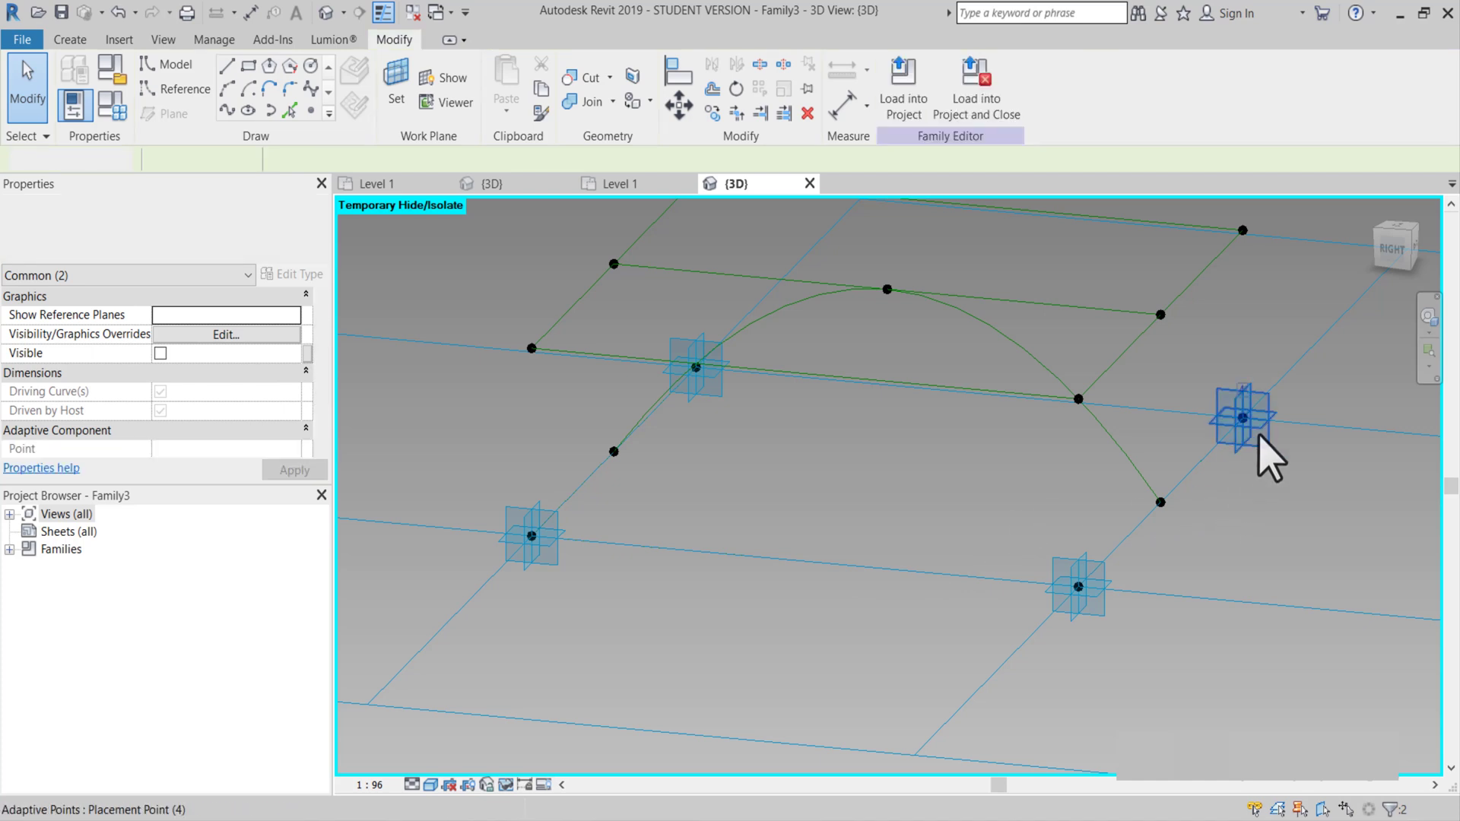
Associate the Offset of the two reference points hosted on placement points 2 and 4 with a new type parameter EN ALT NOKTA.
scroll(1258, 422, "up", 2)
mouse_move(1268, 454)
middle_mouse_down()
mouse_move(1274, 466)
mouse_move(1248, 466)
mouse_move(1247, 443)
middle_mouse_up()
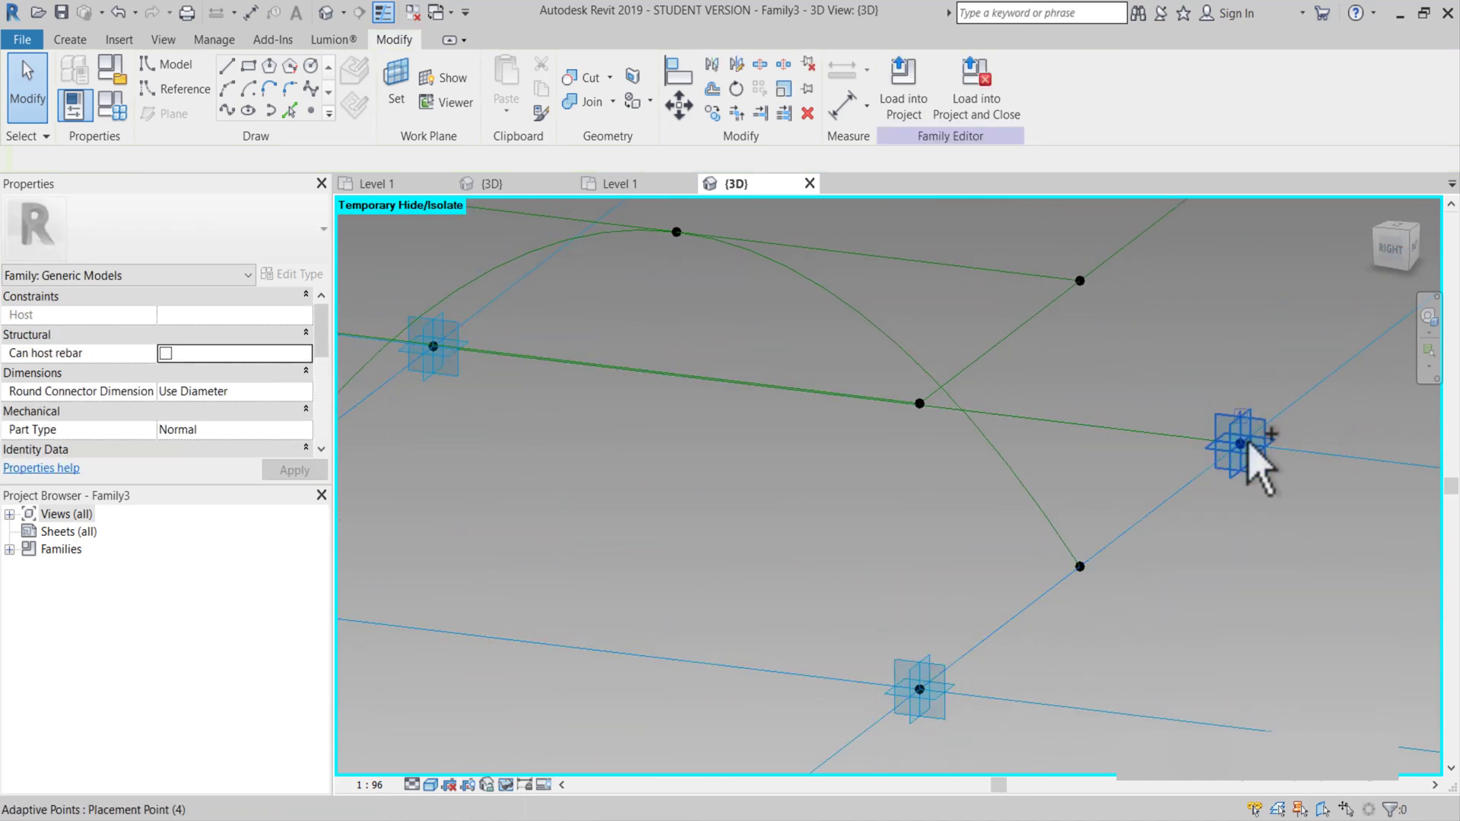
left_click(1242, 443)
scroll(894, 534, "down", 1)
middle_click_drag(894, 534, 1366, 489)
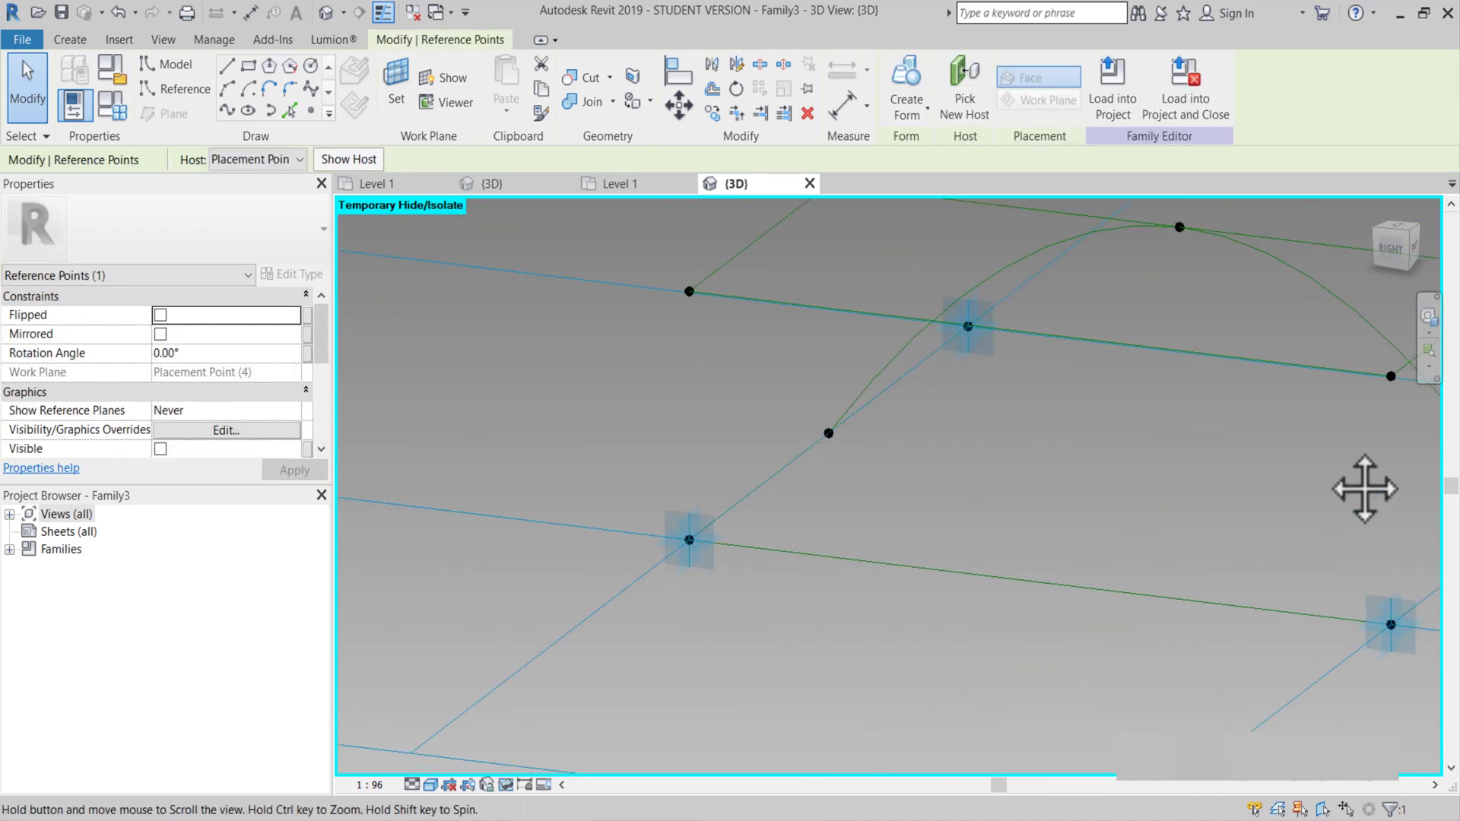
left_click(687, 539, "ctrl")
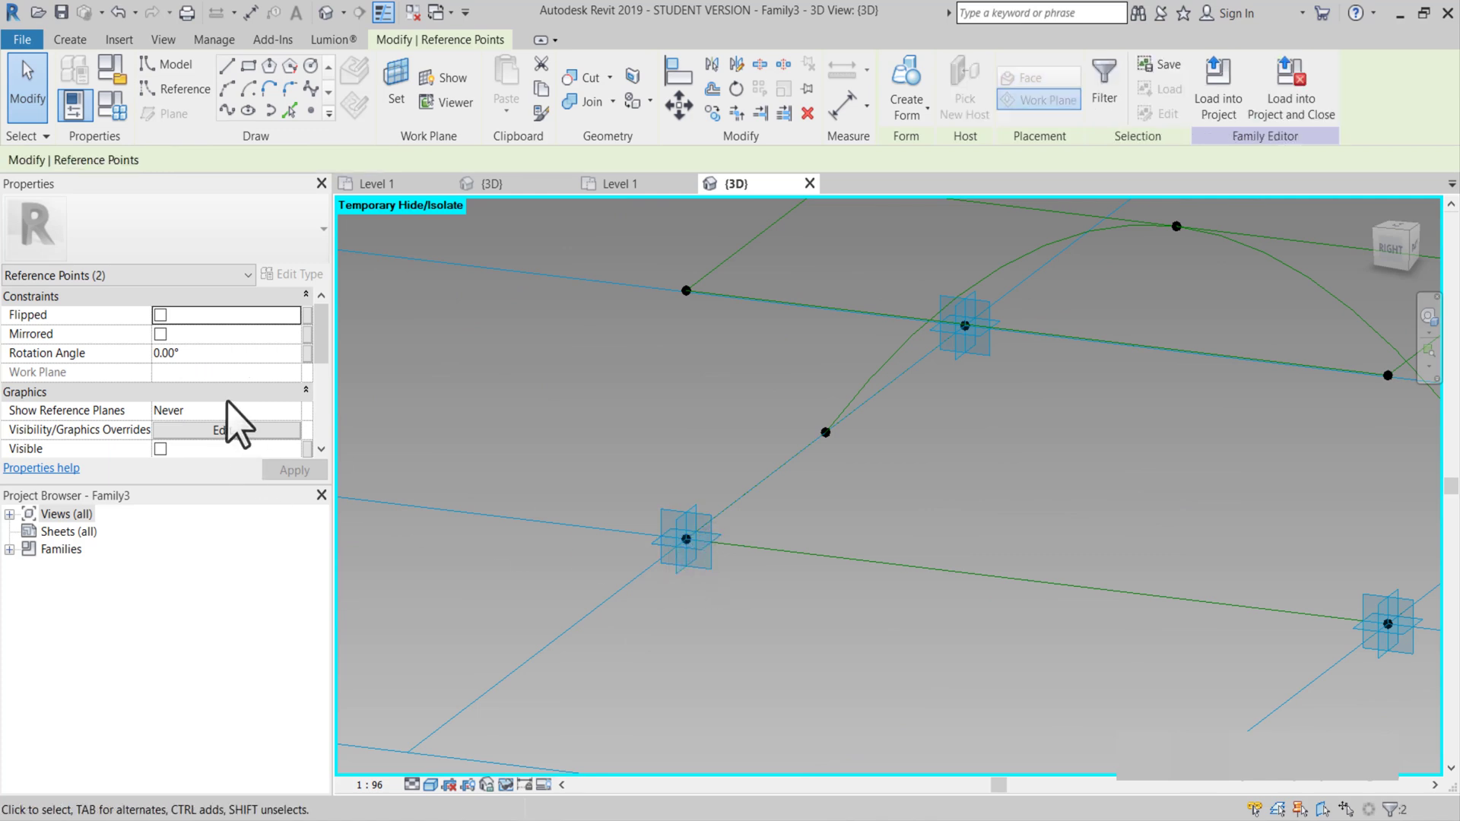
scroll(243, 411, "down", 5)
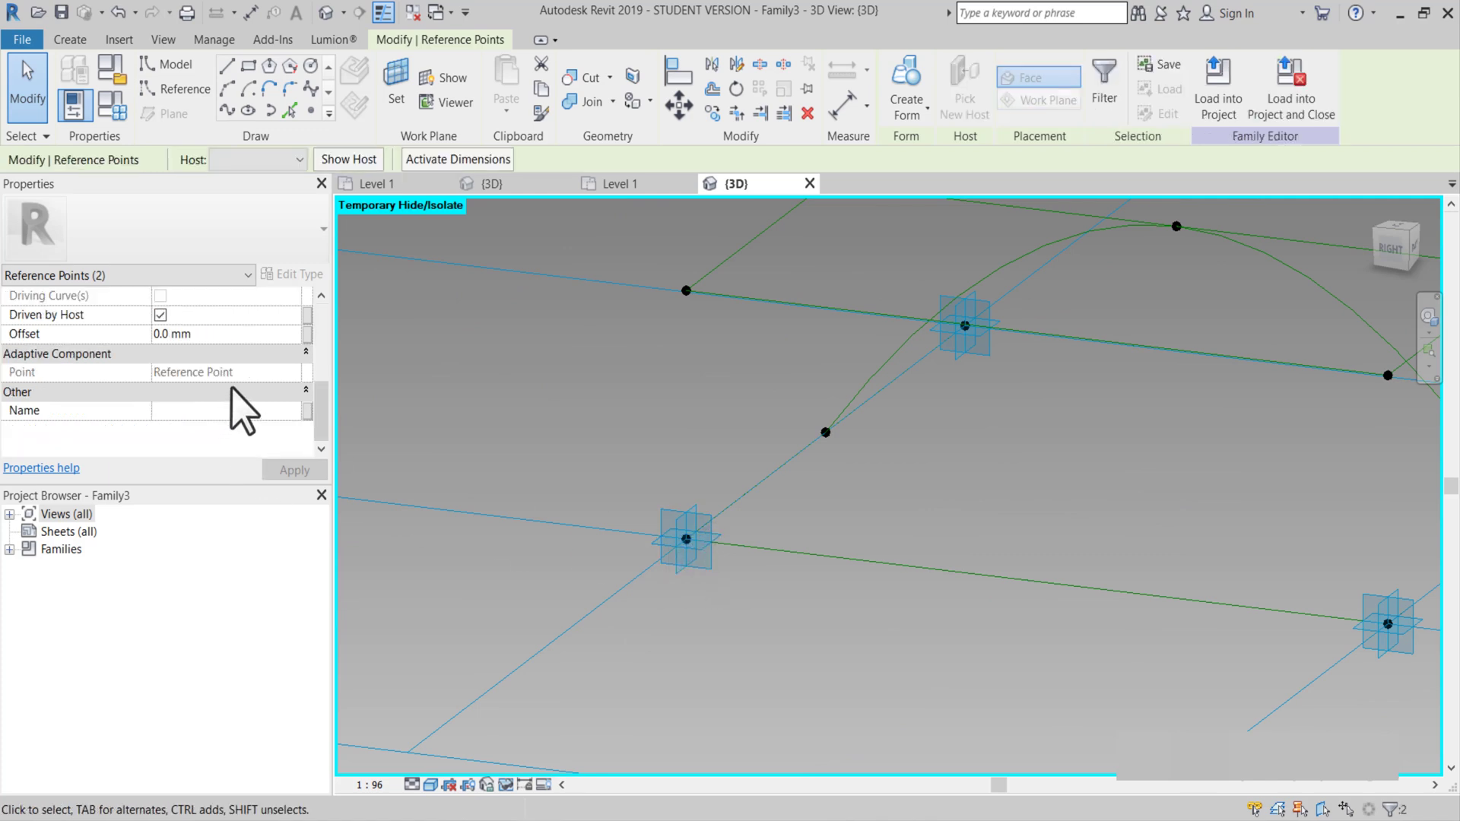
left_click(307, 334)
left_click(598, 538)
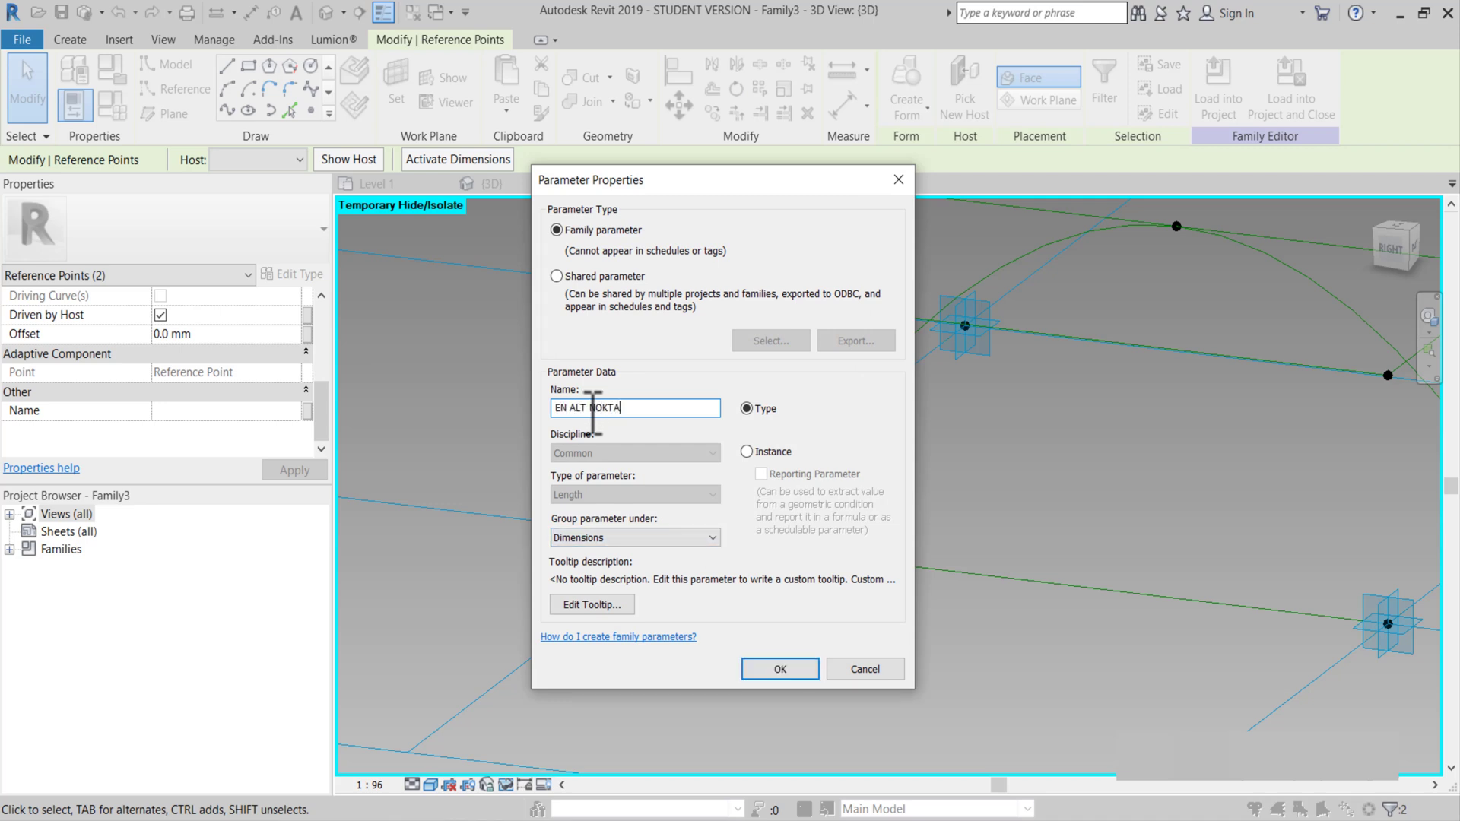
left_click(760, 665)
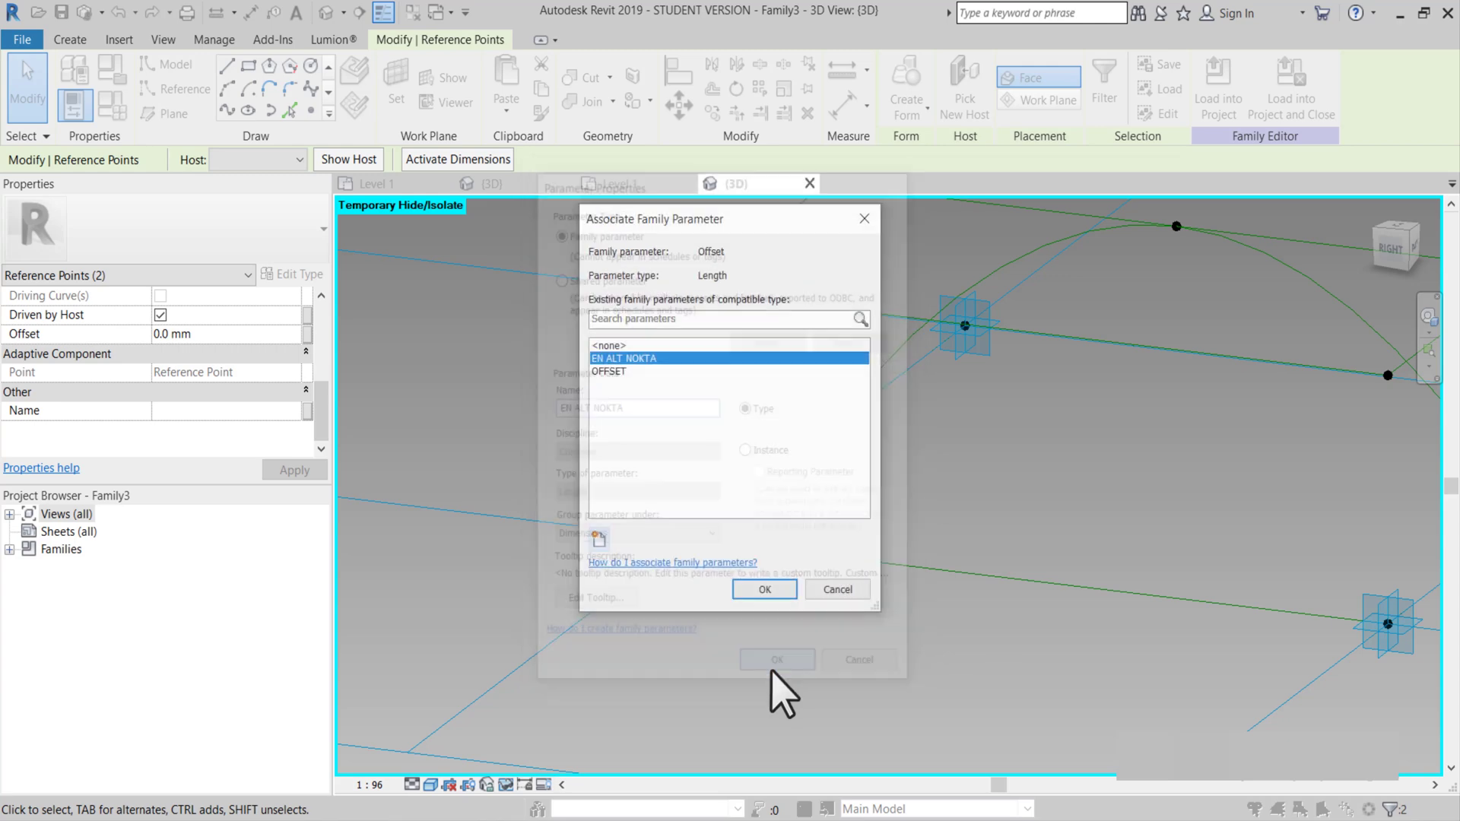
left_click(770, 598)
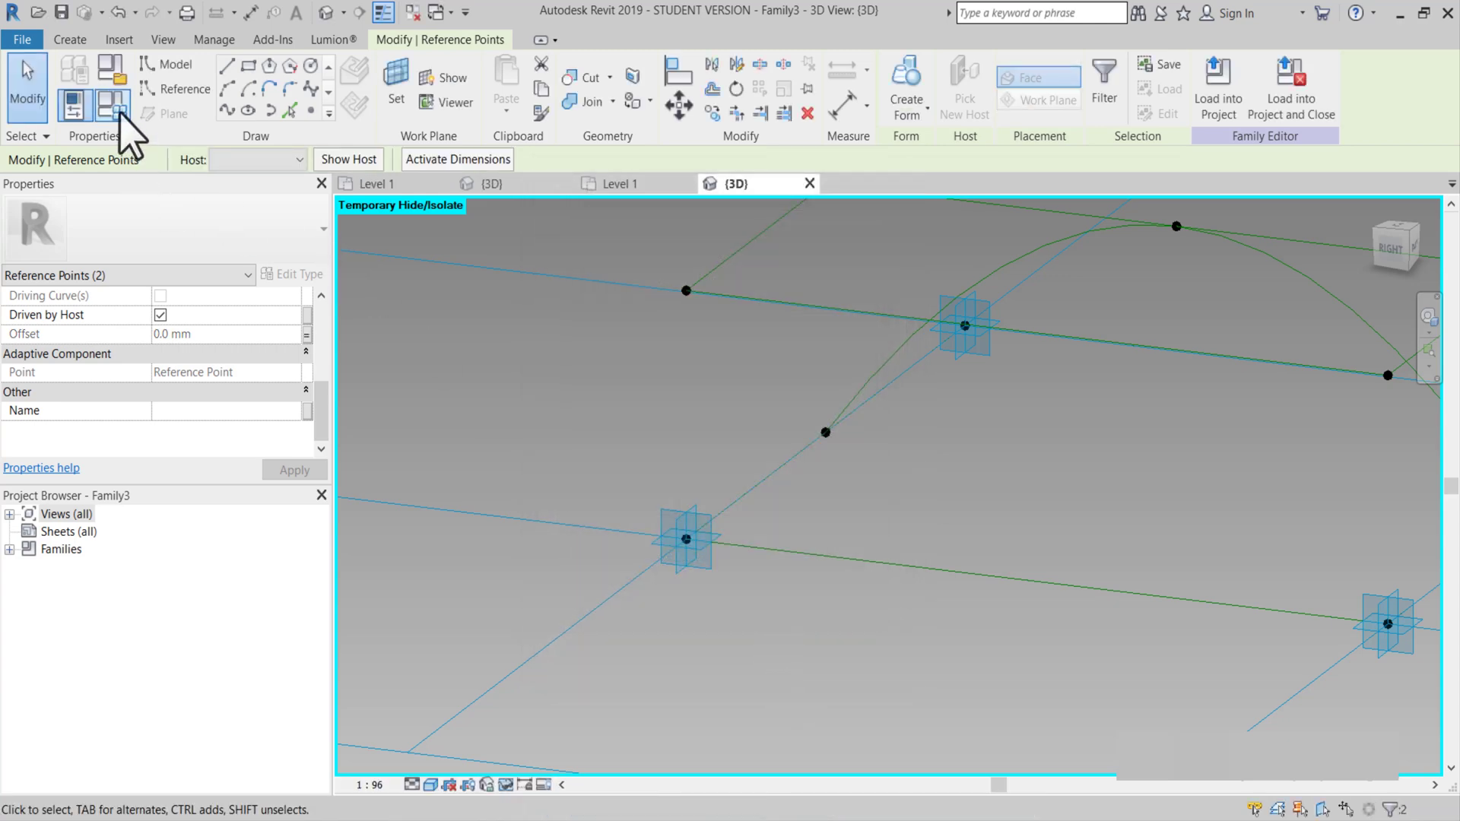
Give the EN ALT NOKTA parameter a negative value that places the two hosted reference points well below the pattern grid.
left_click(120, 113)
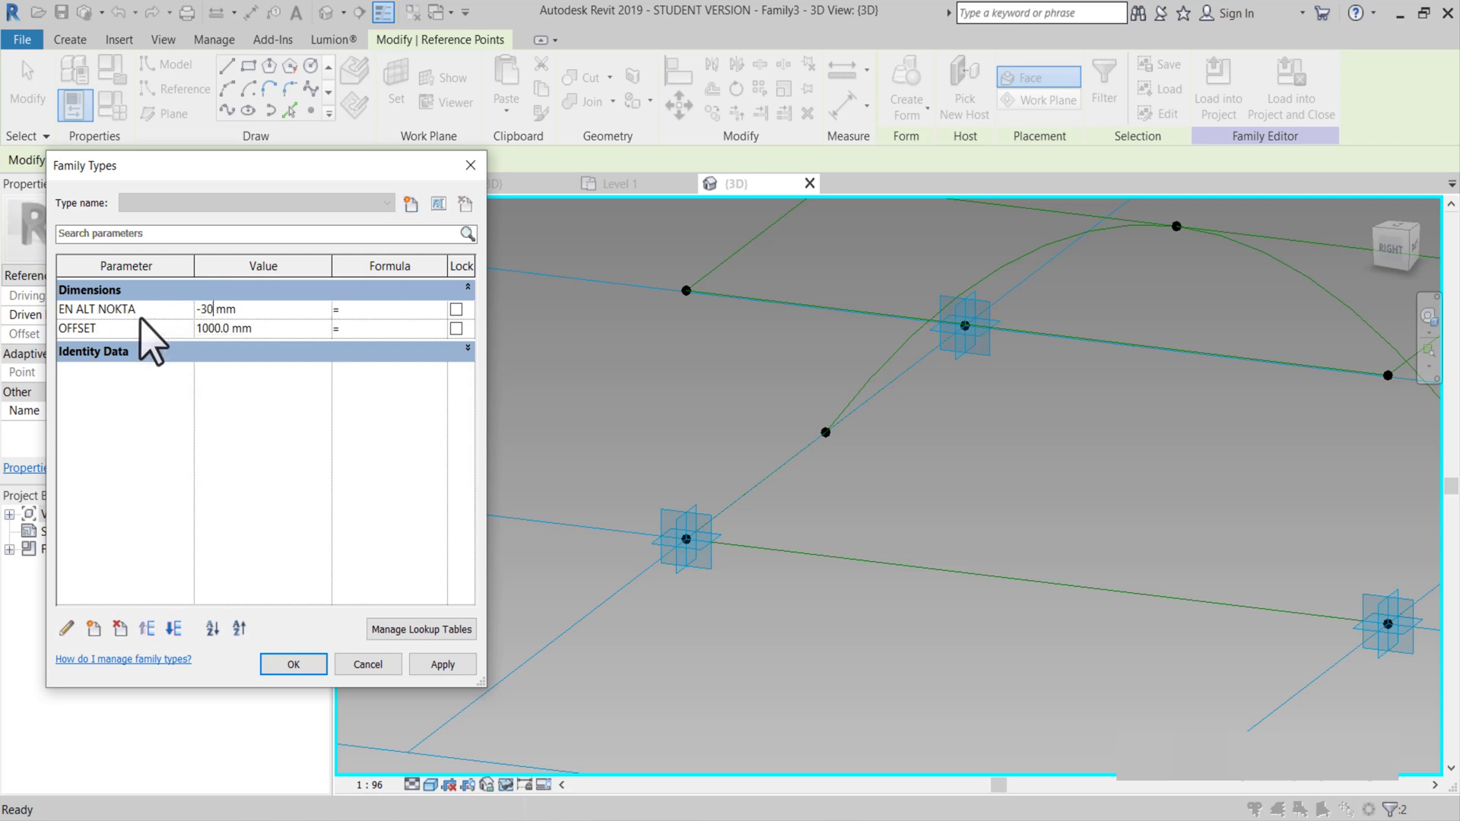
left_click(271, 664)
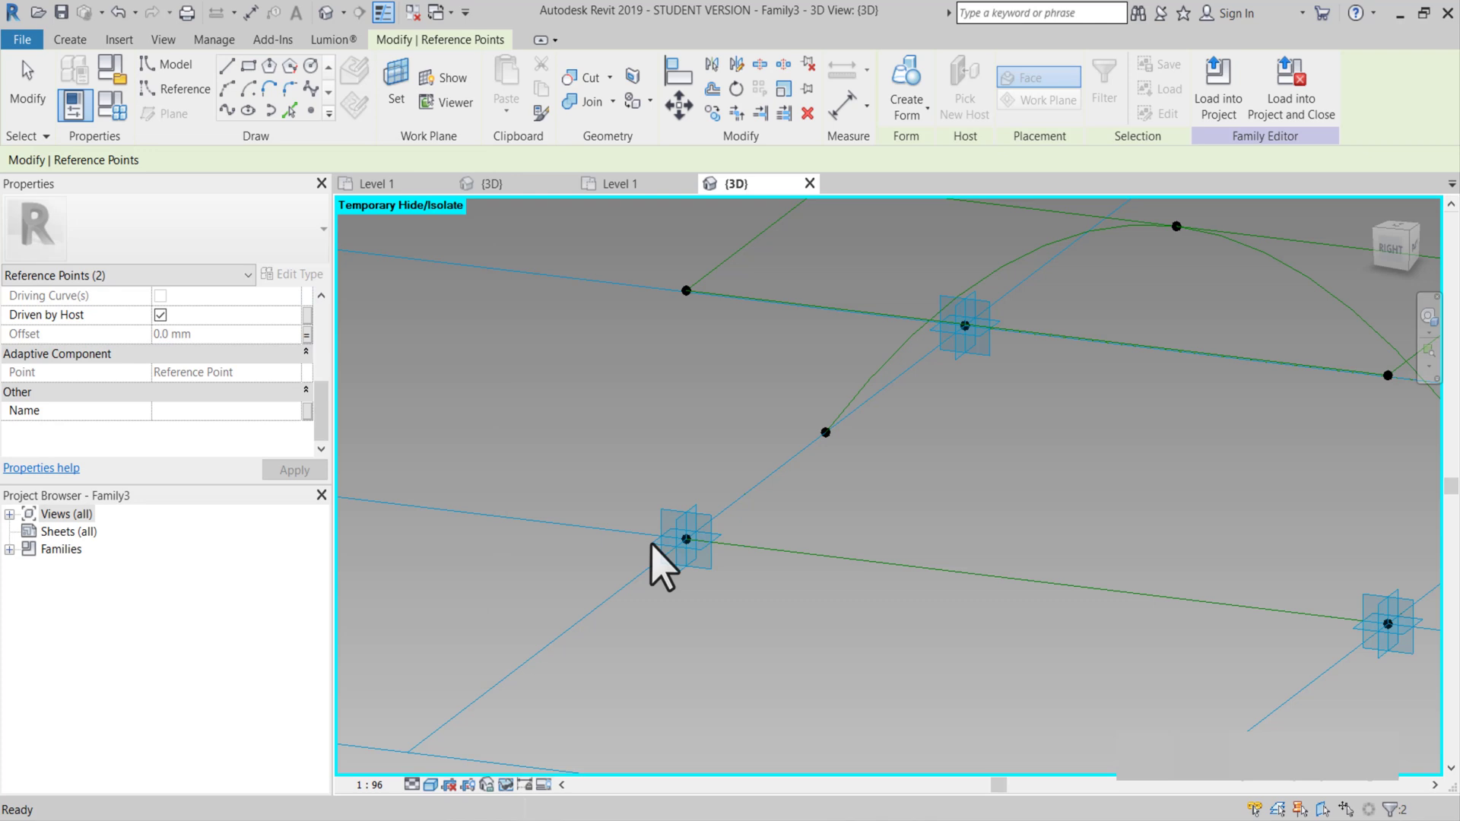
scroll(694, 526, "down", 4)
left_click(730, 518)
scroll(728, 517, "down", 1)
middle_click_drag(848, 591, 783, 538)
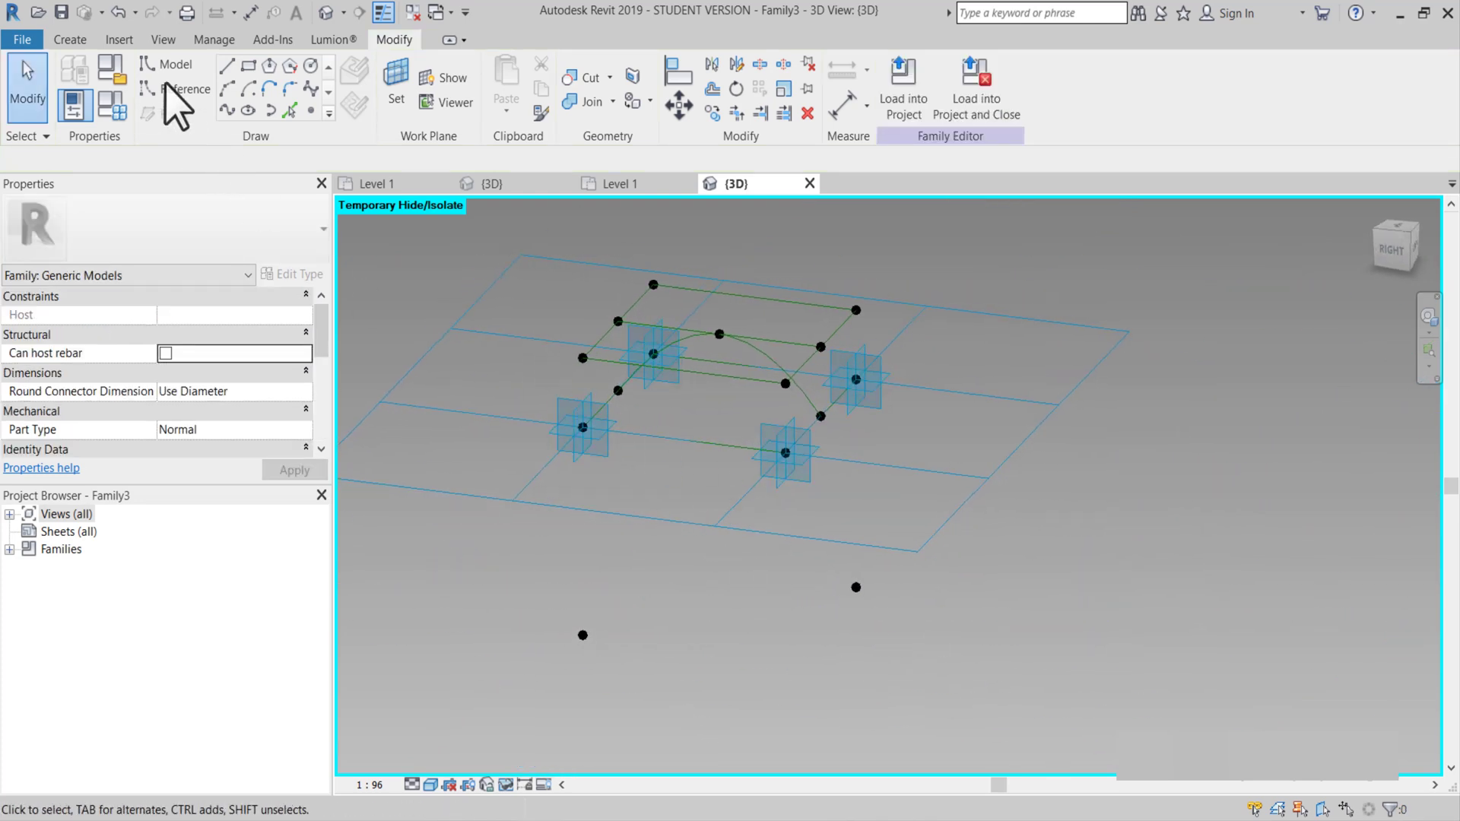
Draw a reference line connecting the two lowered reference points.
left_click(184, 89)
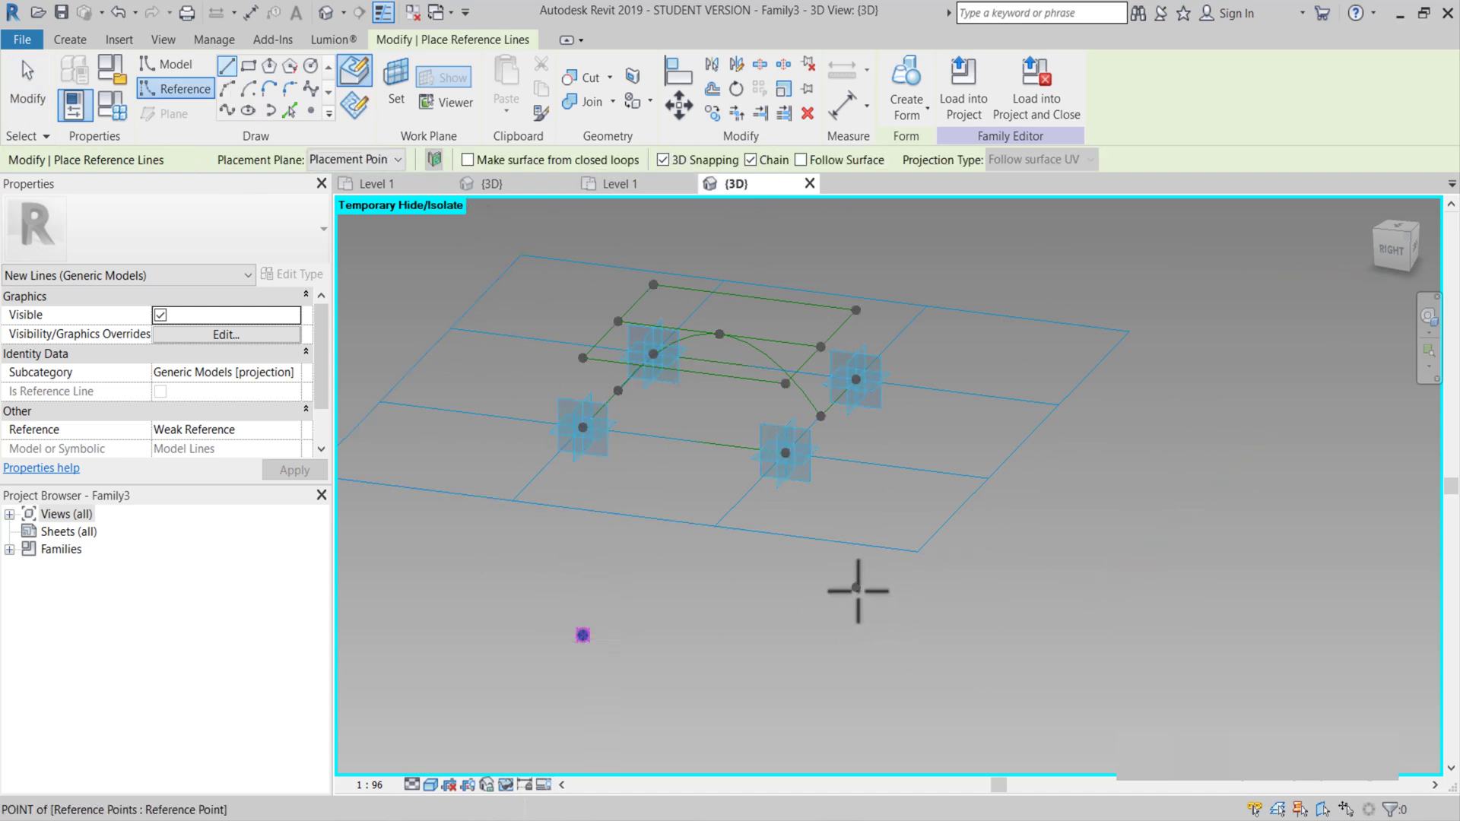
left_click(855, 588)
key("Escape")
Draw a closed reference line chain through two adjacent base edge midpoints, one lowered point and the midpoint of the lower reference line.
middle_click_drag(632, 486, 627, 408, "shift")
left_click(616, 376)
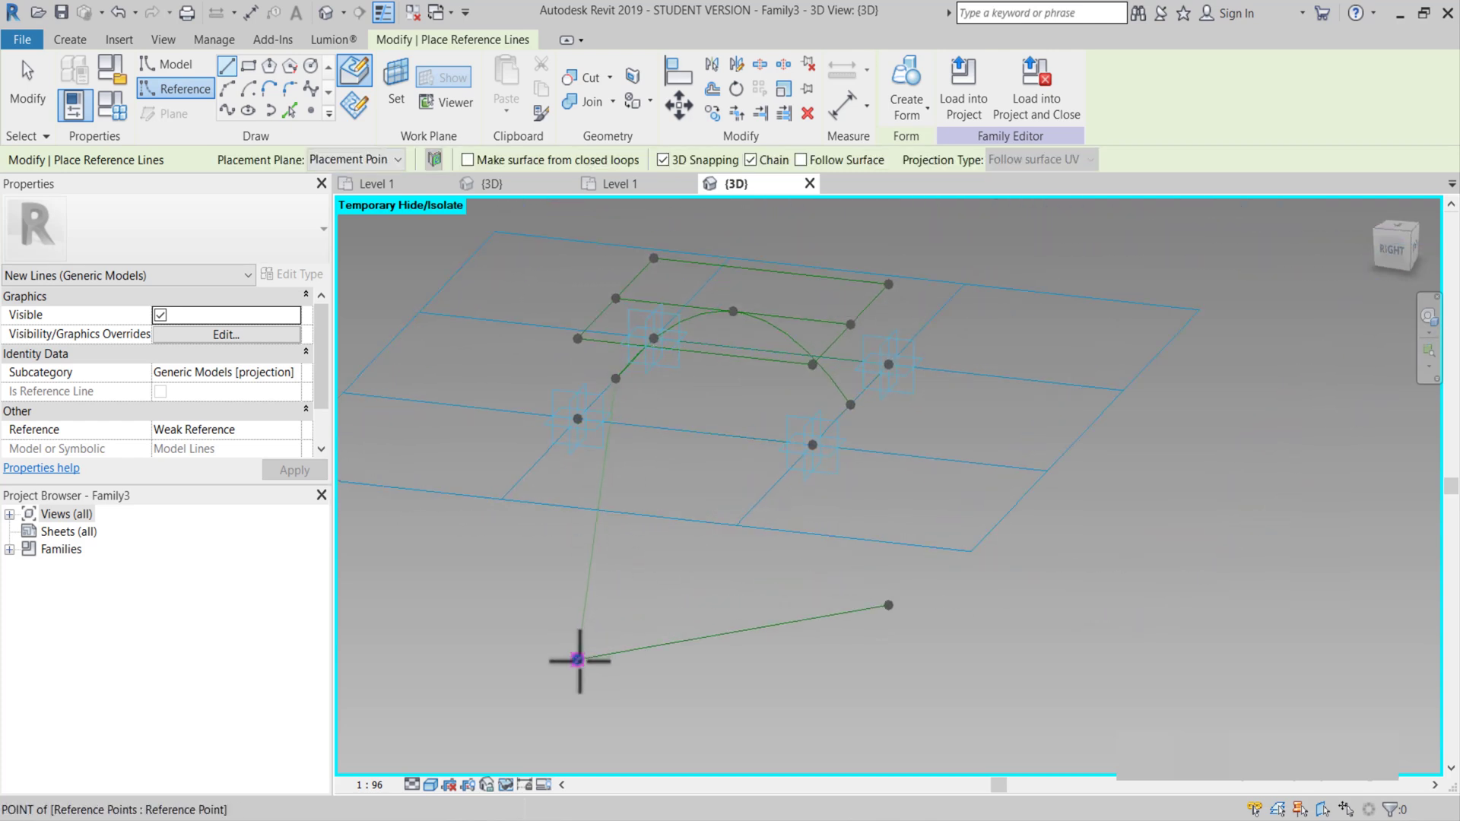
left_click(686, 669)
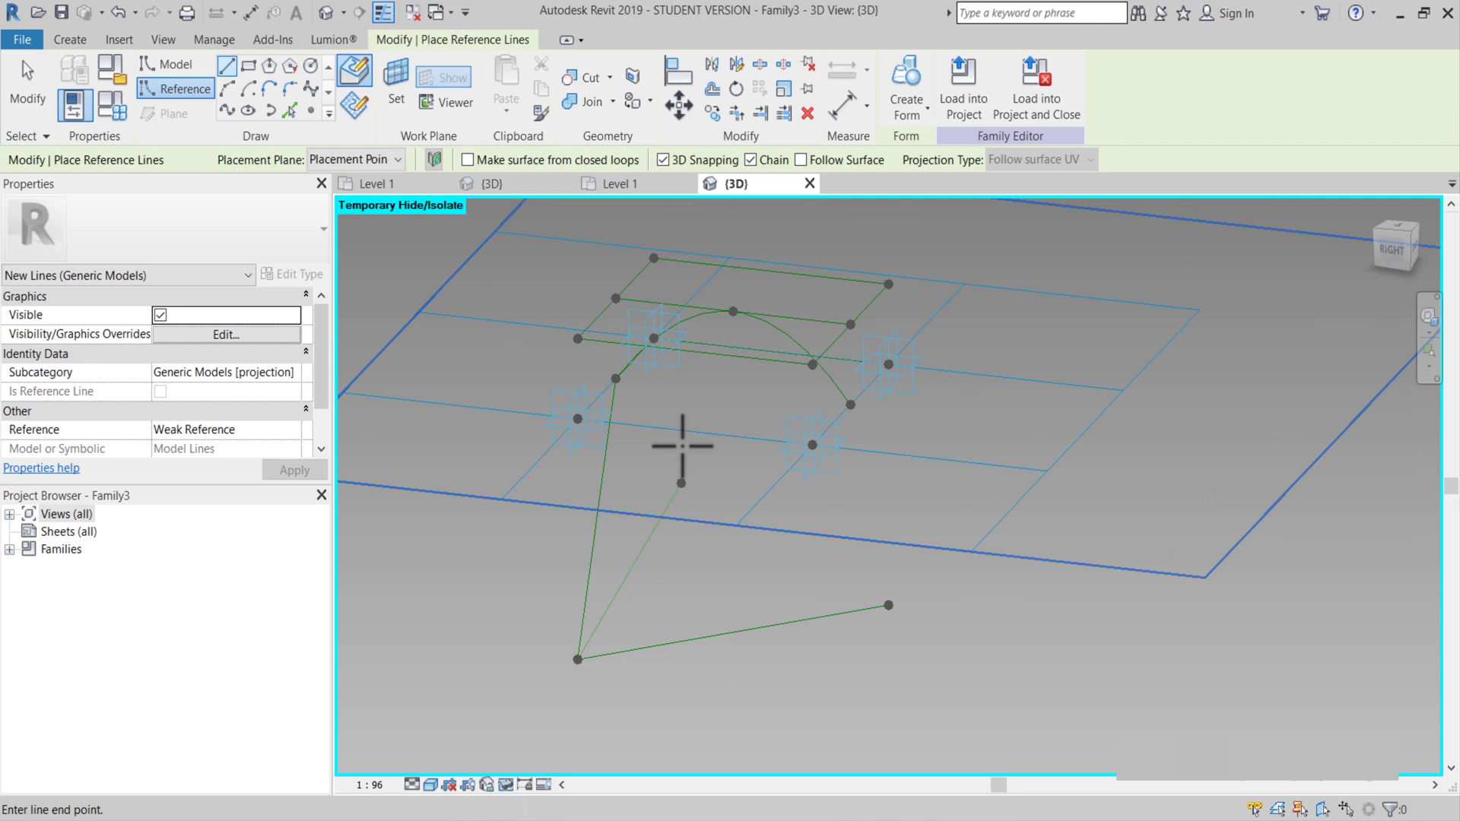
left_click(738, 593)
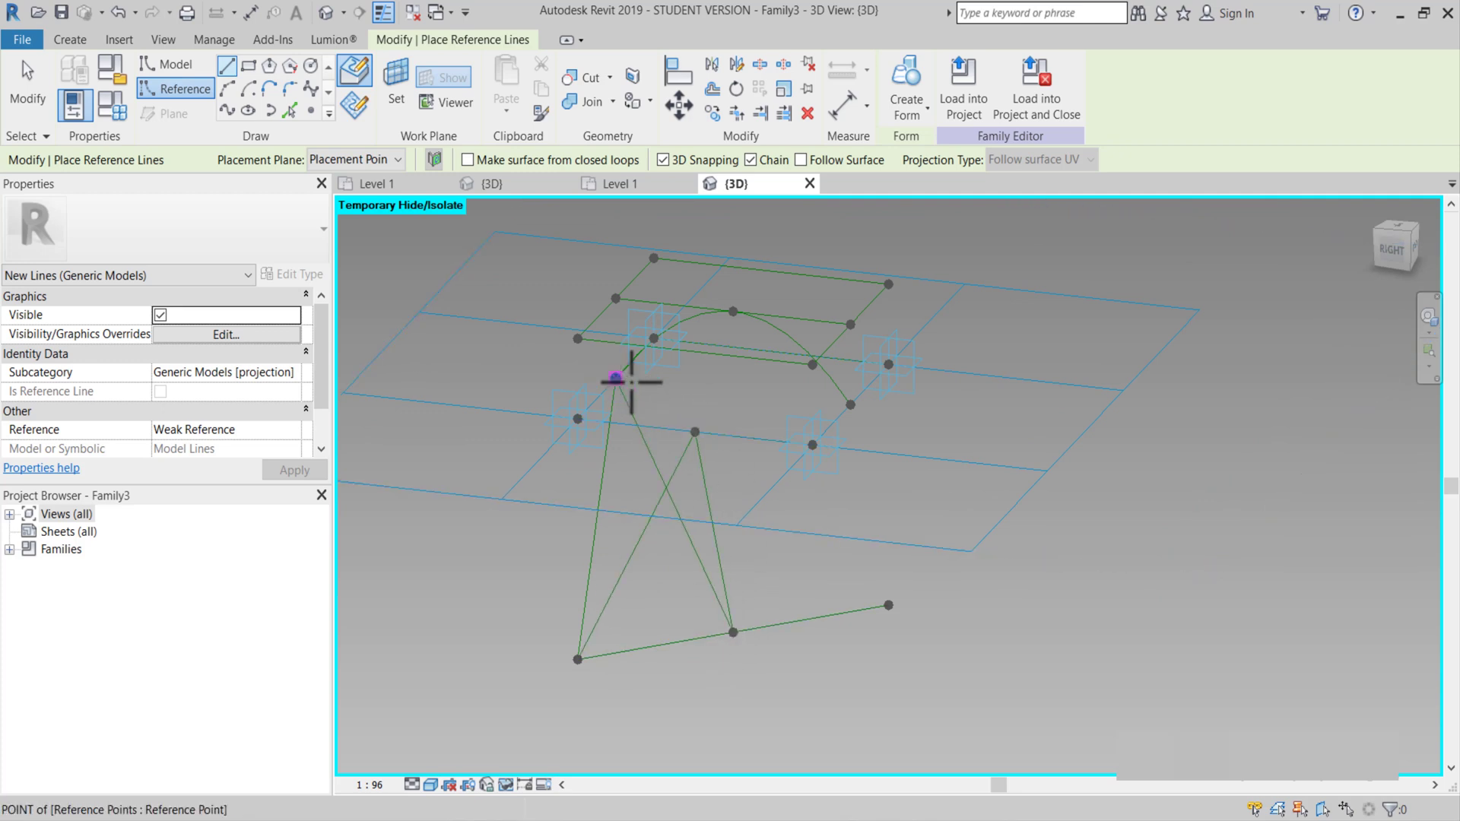
key("Escape")
Draw the matching closed reference line chain on the opposite side through the other two base edge midpoints, the other lowered point and the lower line's midpoint.
middle_click_drag(671, 407, 498, 530, "shift")
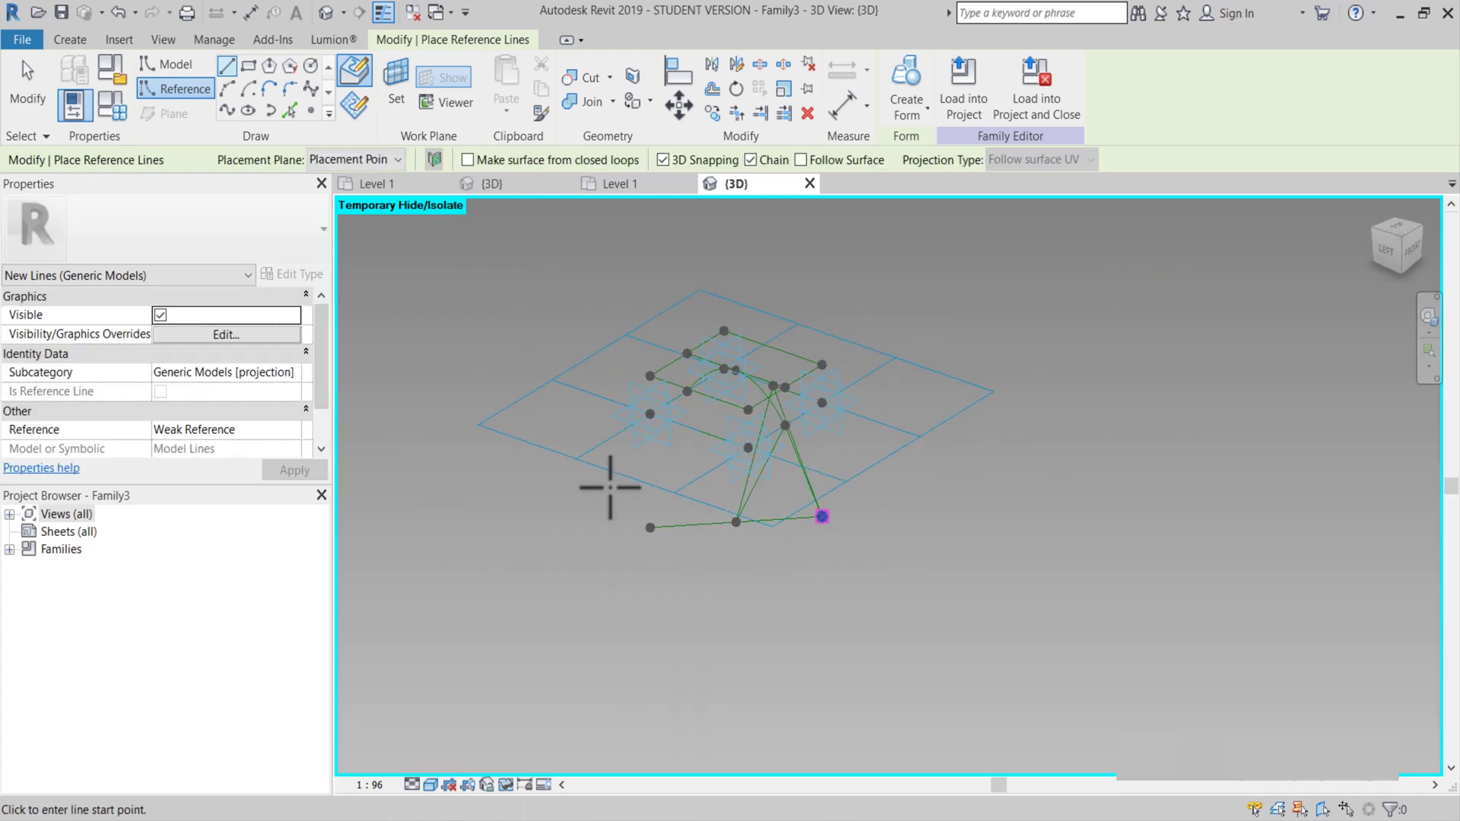
middle_click_drag(608, 486, 743, 482, "shift")
scroll(681, 502, "up", 3)
middle_click_drag(685, 427, 684, 416, "shift")
scroll(690, 398, "up", 1)
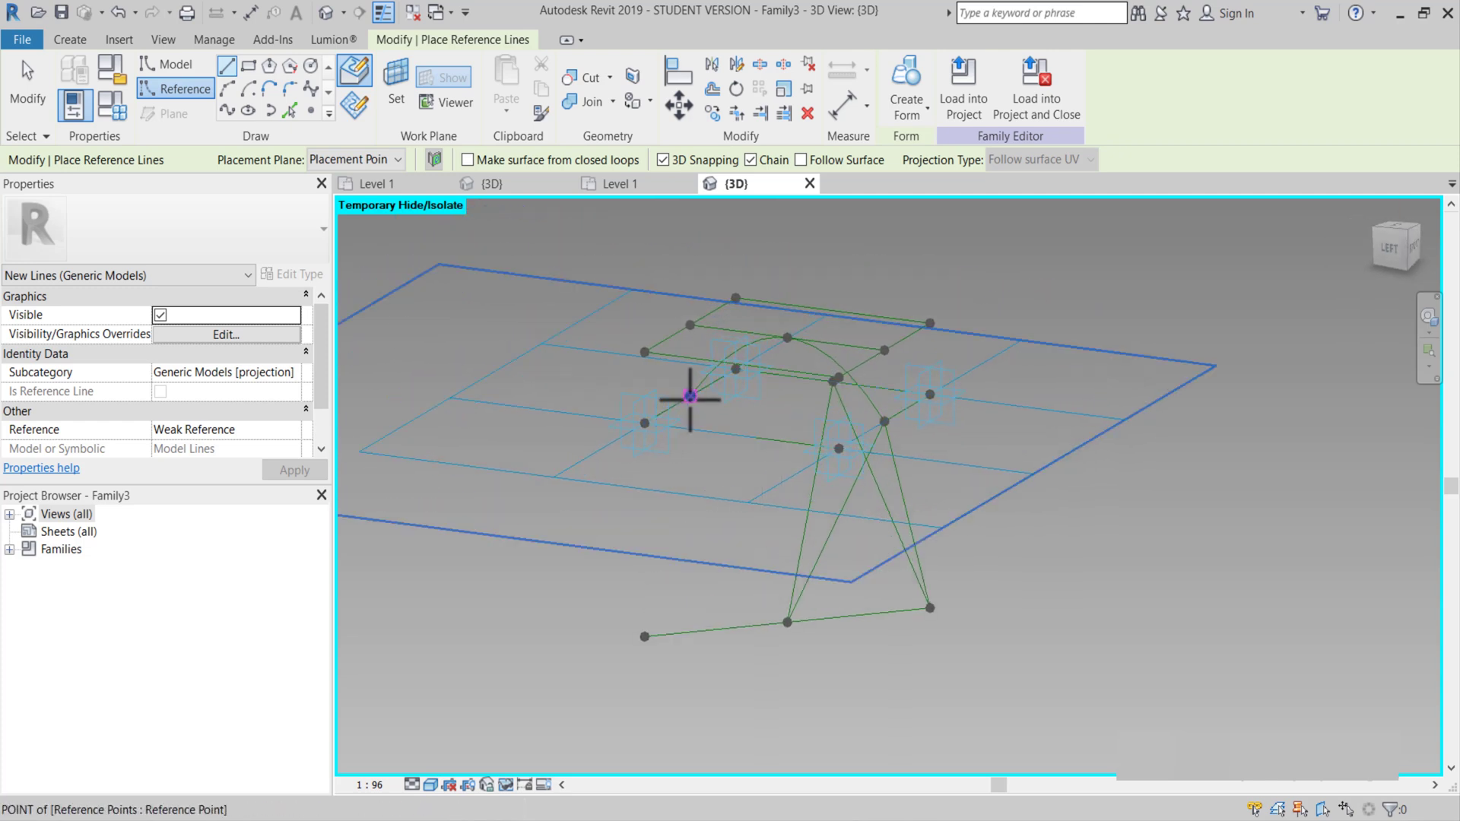
left_click(645, 635)
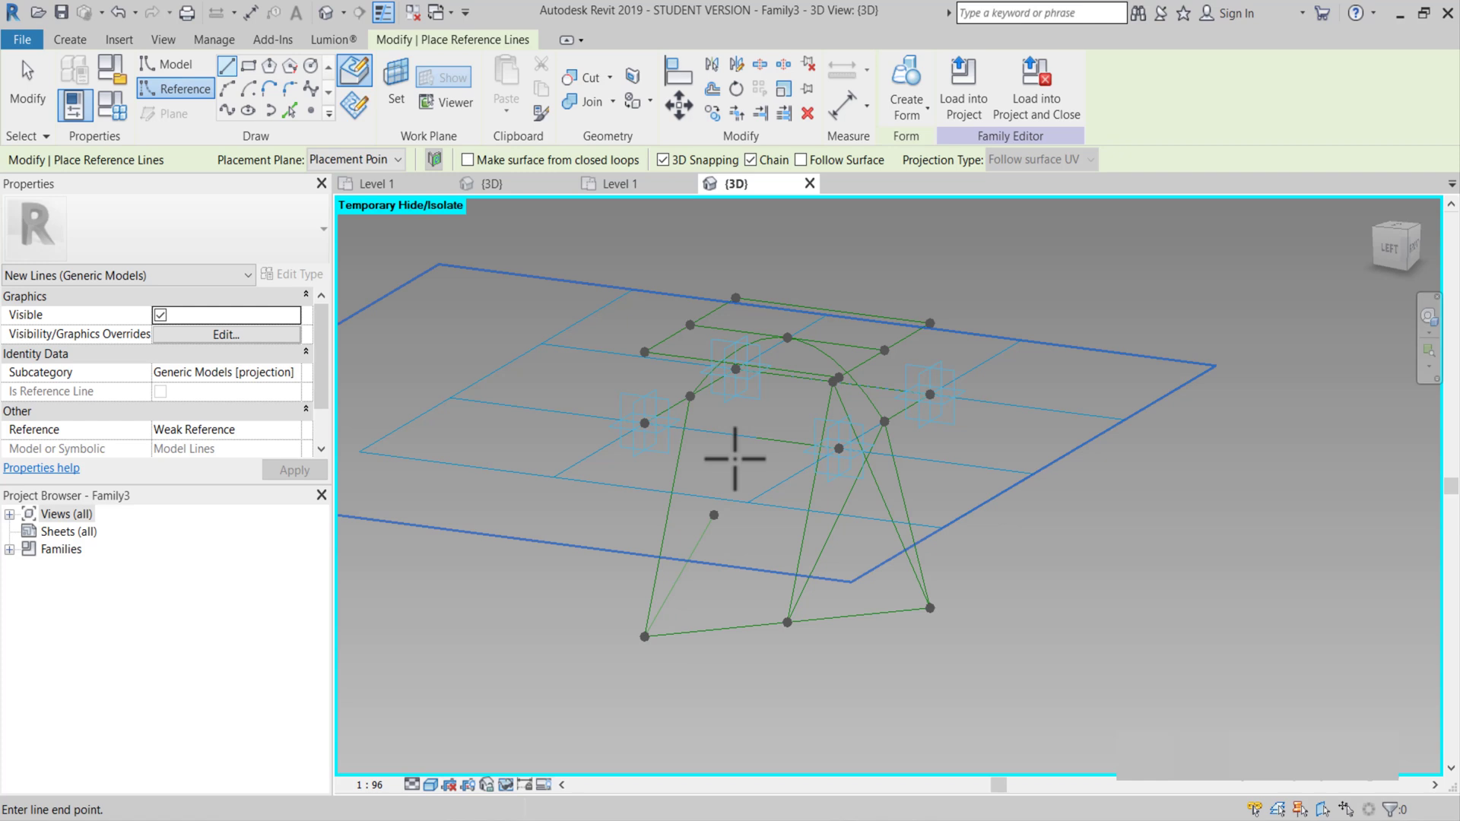
left_click(784, 593)
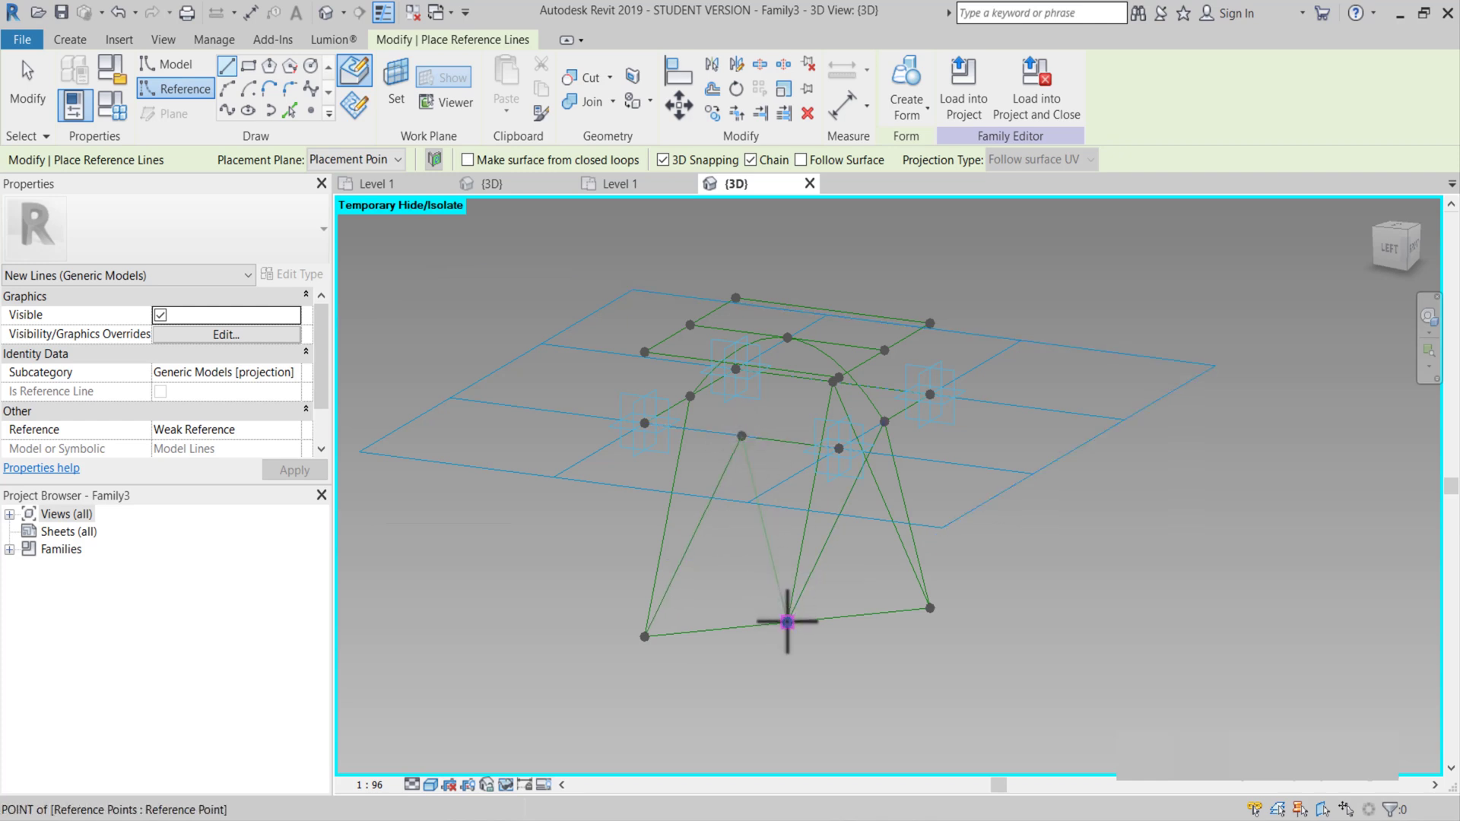
left_click(787, 621)
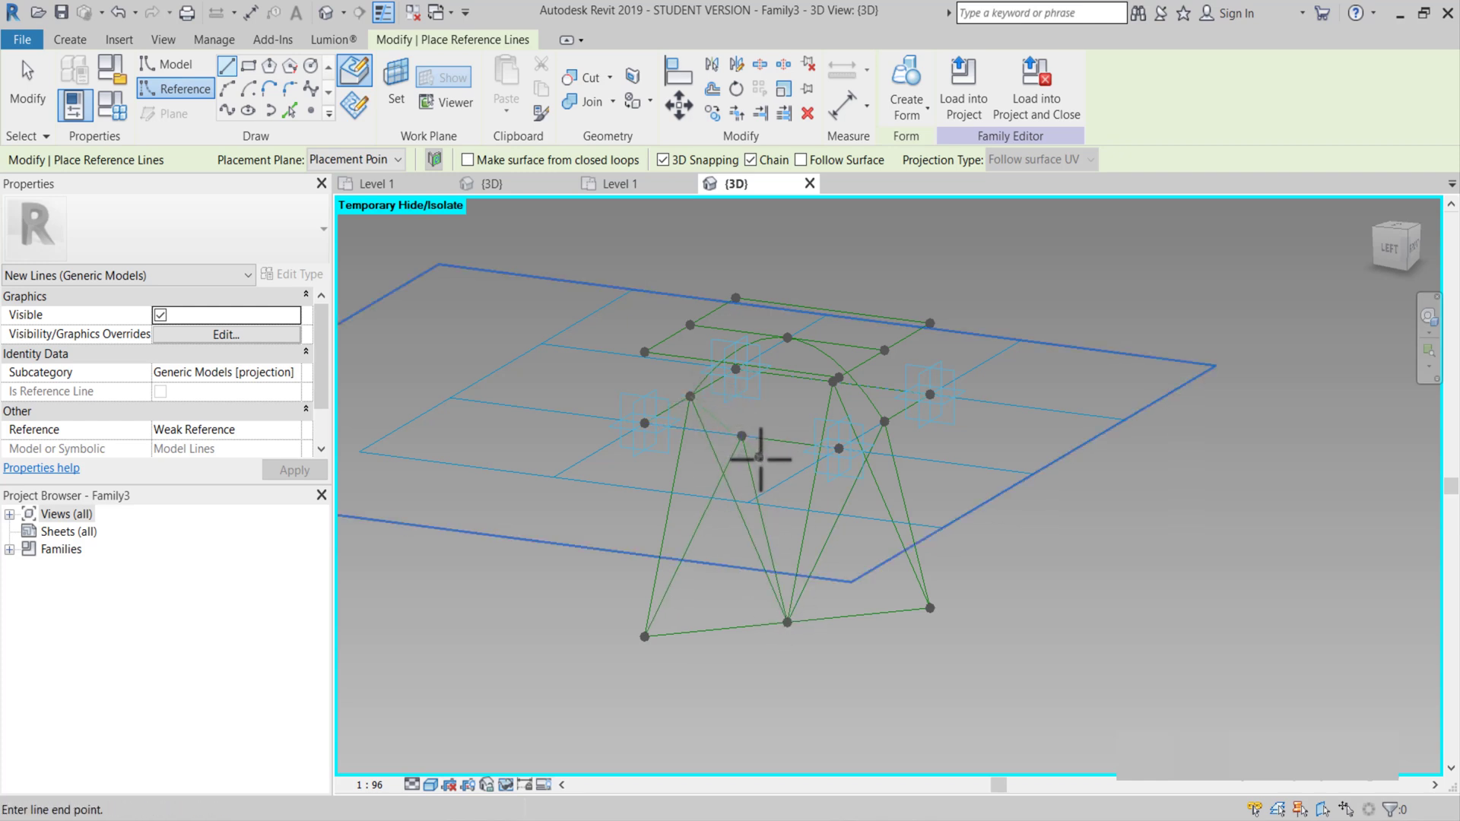
middle_click_drag(765, 463, 782, 603, "shift")
key("Escape")
key("Escape")
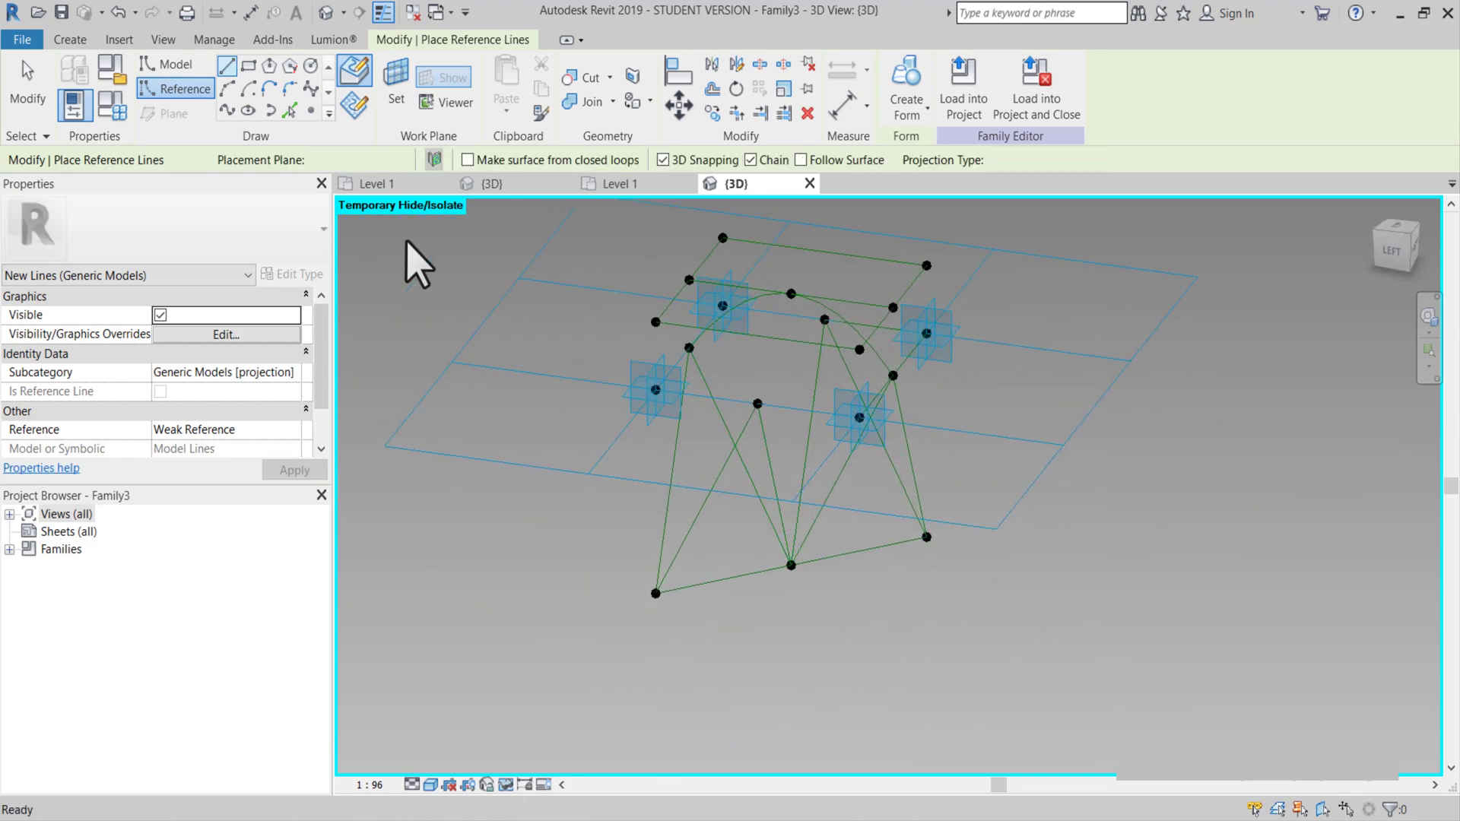
Place a reference point on the lower reference line, close to one of its ends.
left_click(174, 62)
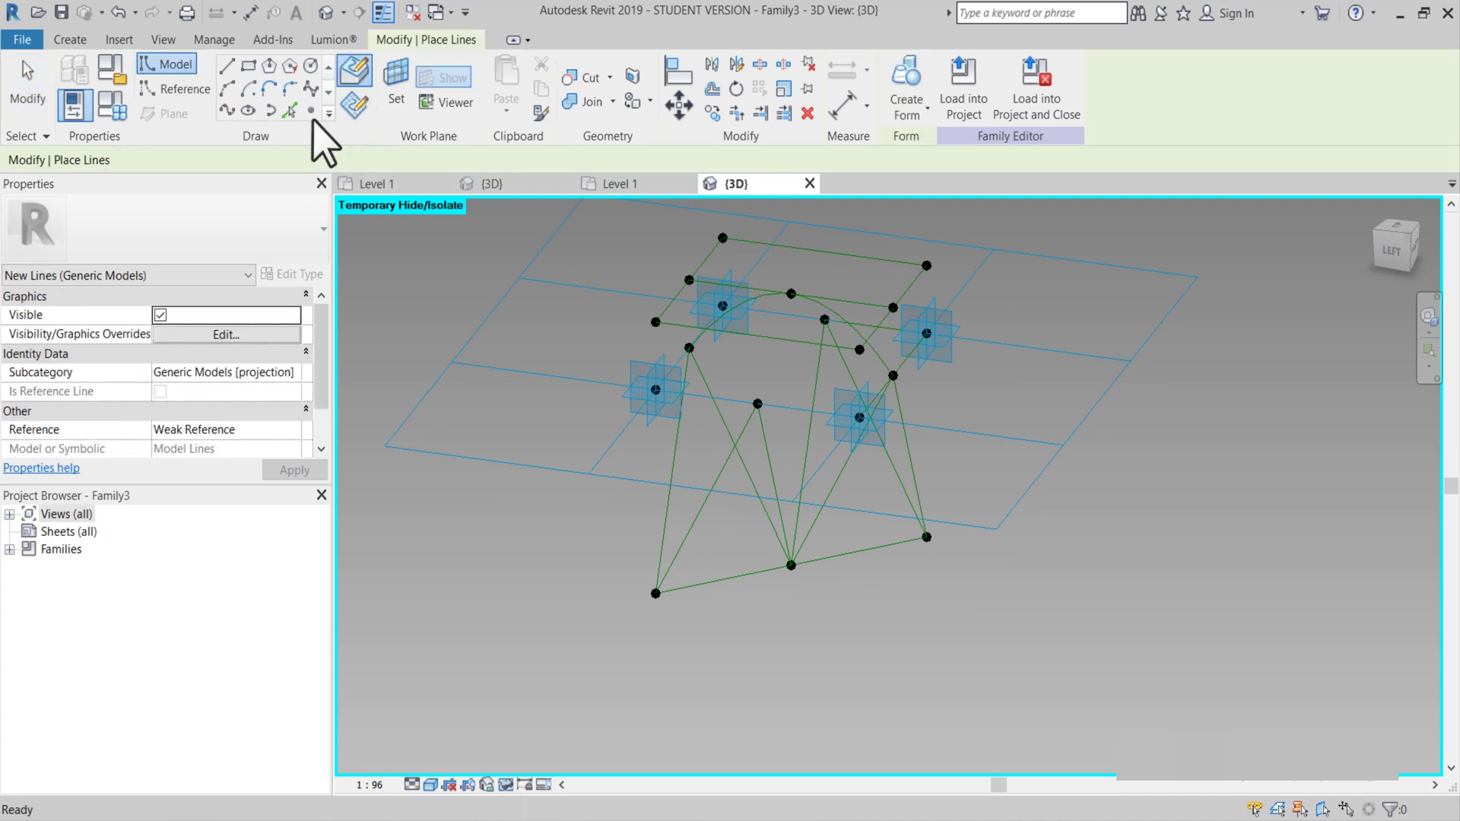
left_click(310, 112)
scroll(707, 583, "up", 2)
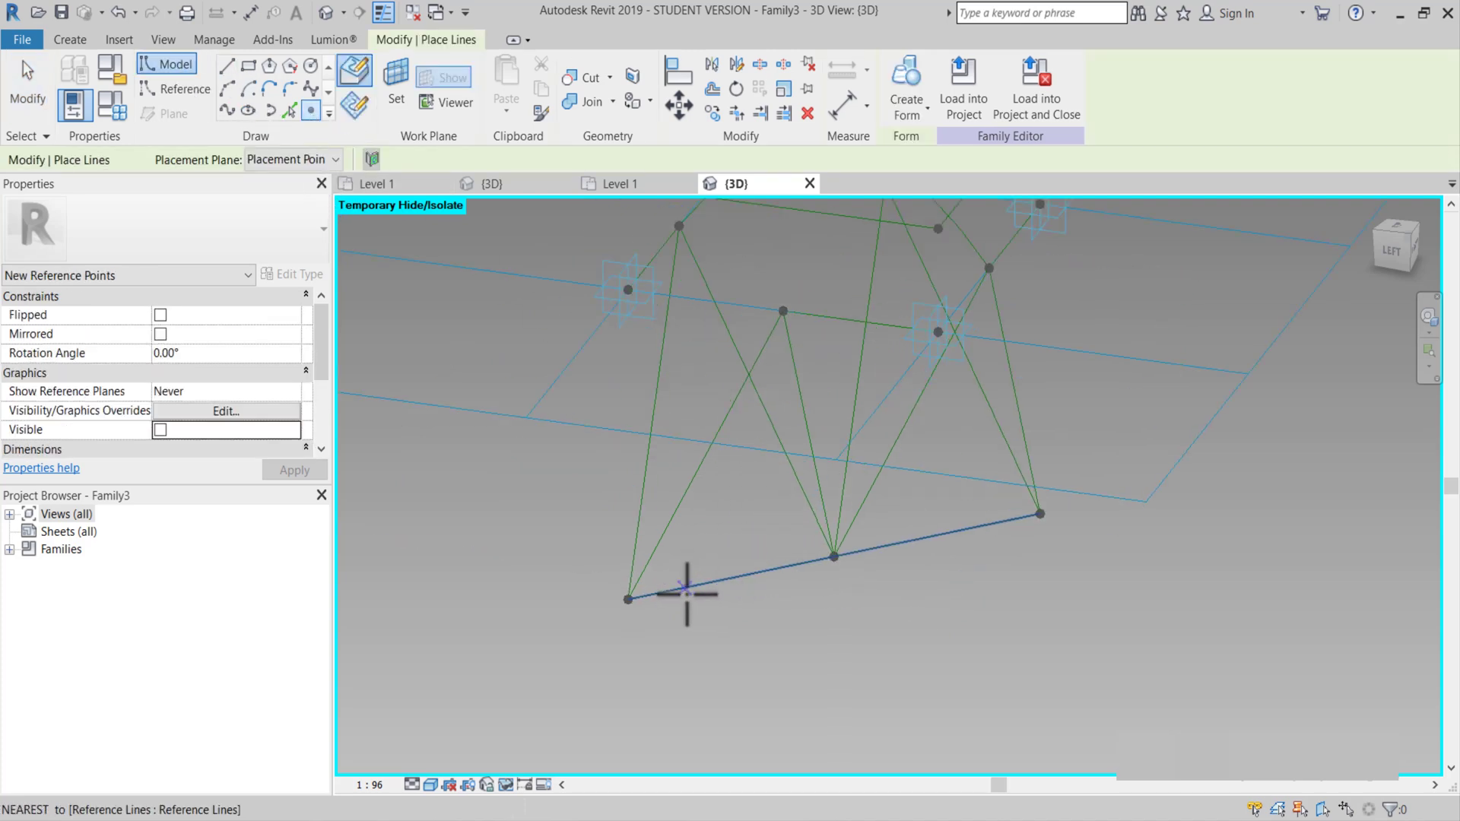
left_click(699, 585)
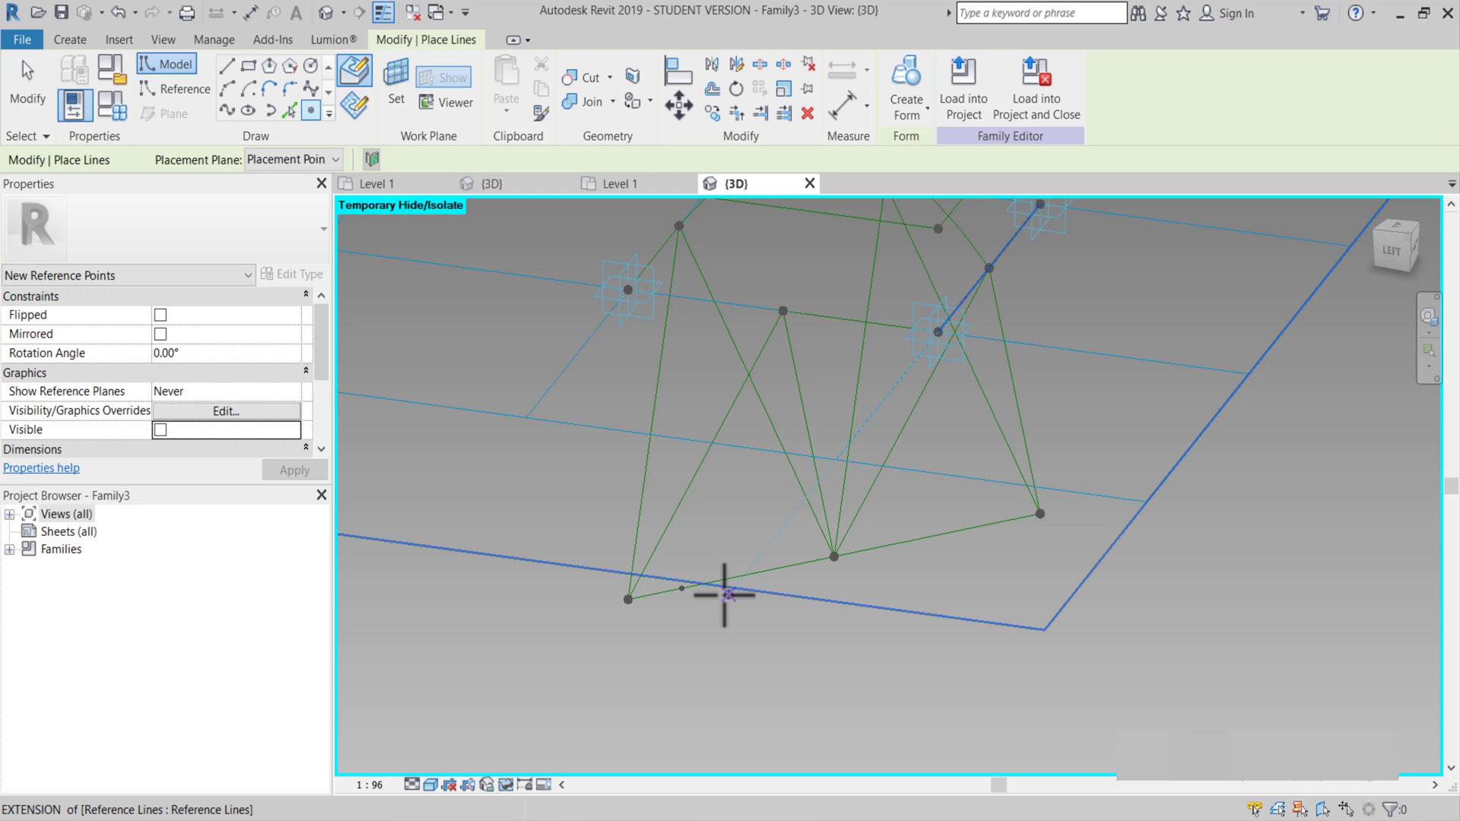
Set the new reference point on the lower reference line to always show its reference planes.
key("Escape")
key("Escape")
scroll(685, 602, "up", 2)
left_click_drag(656, 543, 753, 630)
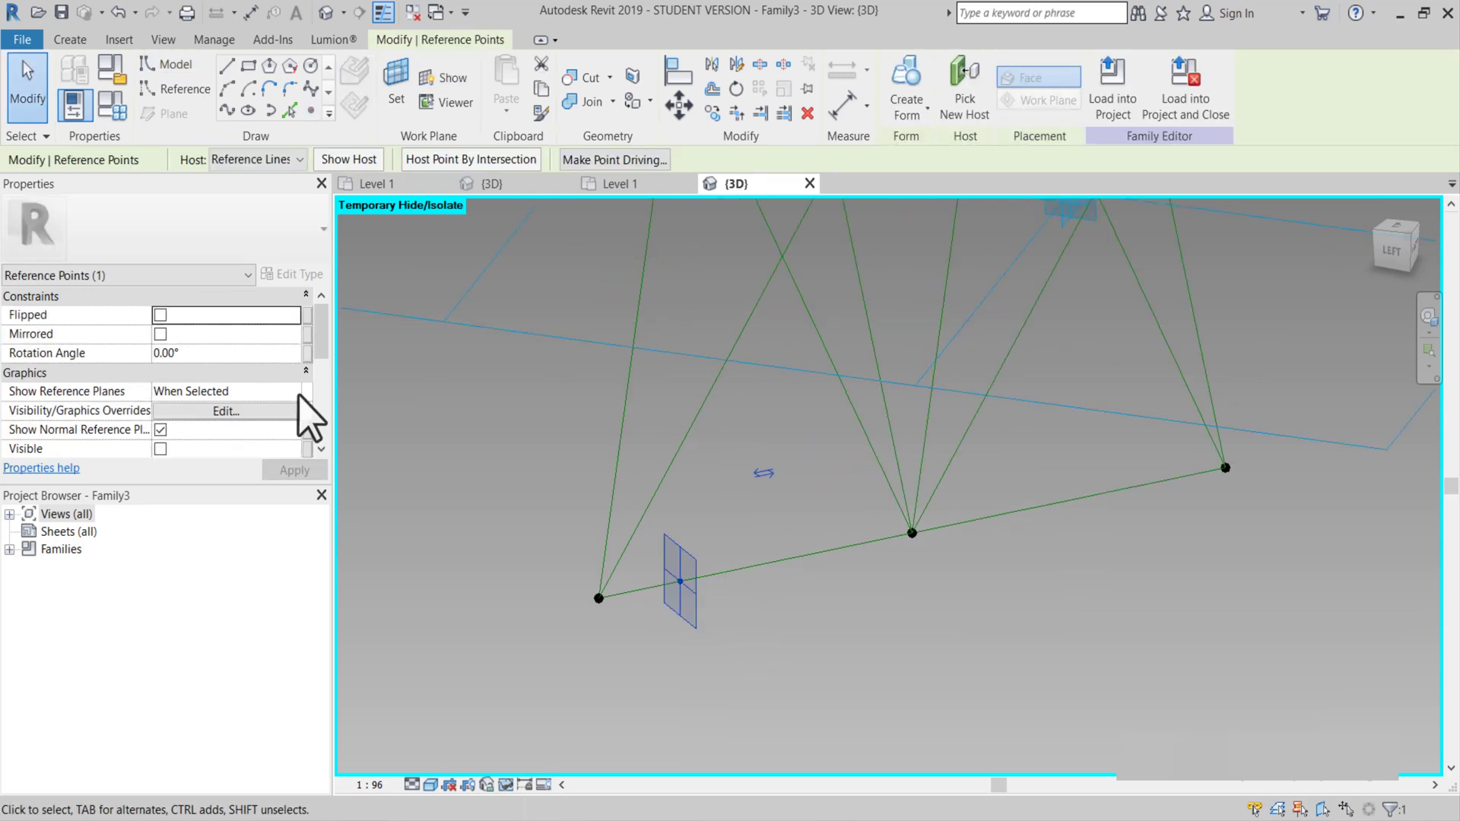
left_click(293, 391)
left_click(226, 443)
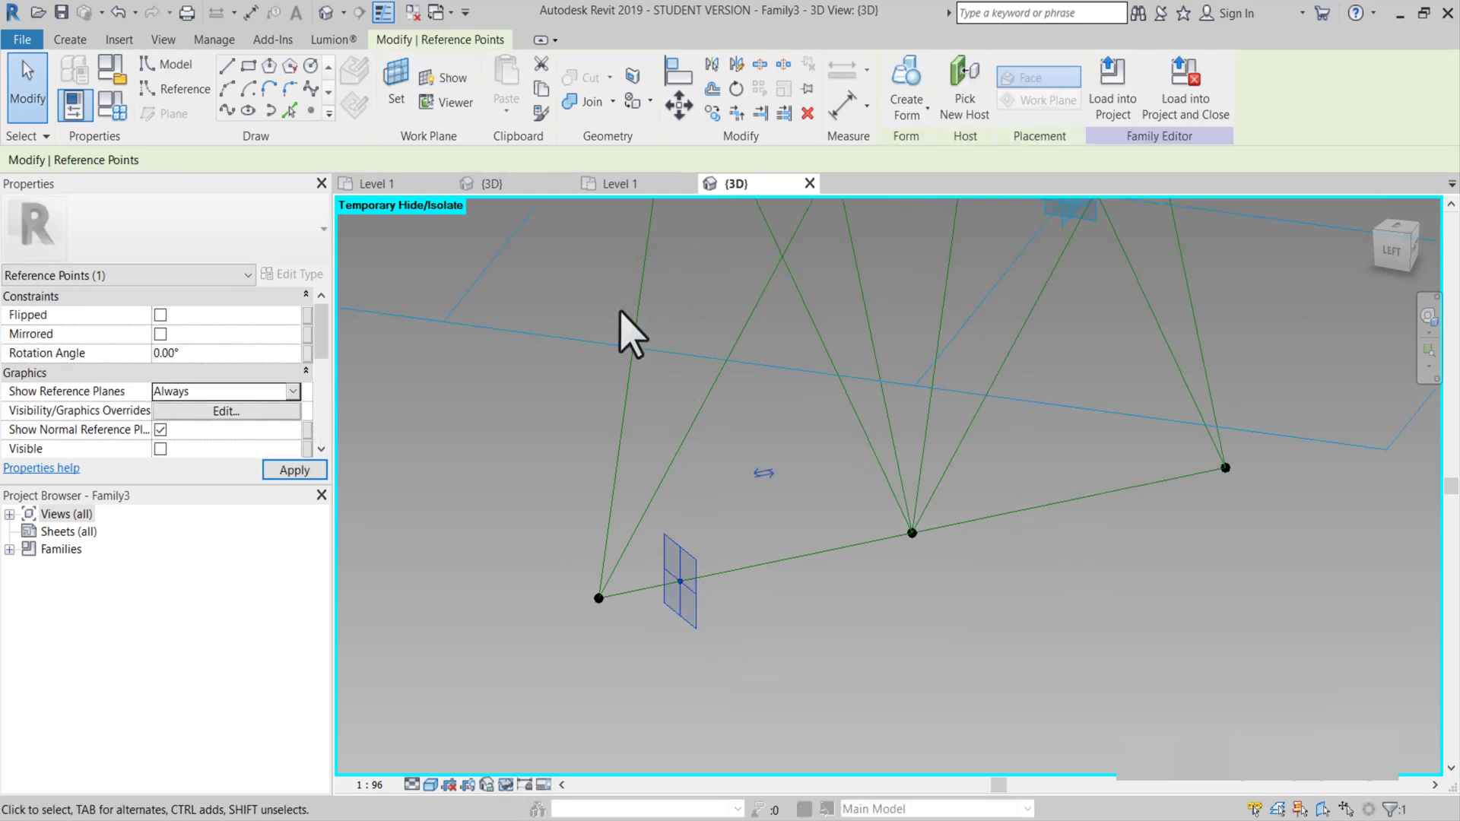
Draw a 200 mm radius circle centred on the lower line's reference point, using that point's perpendicular plane as the work plane.
left_click(310, 67)
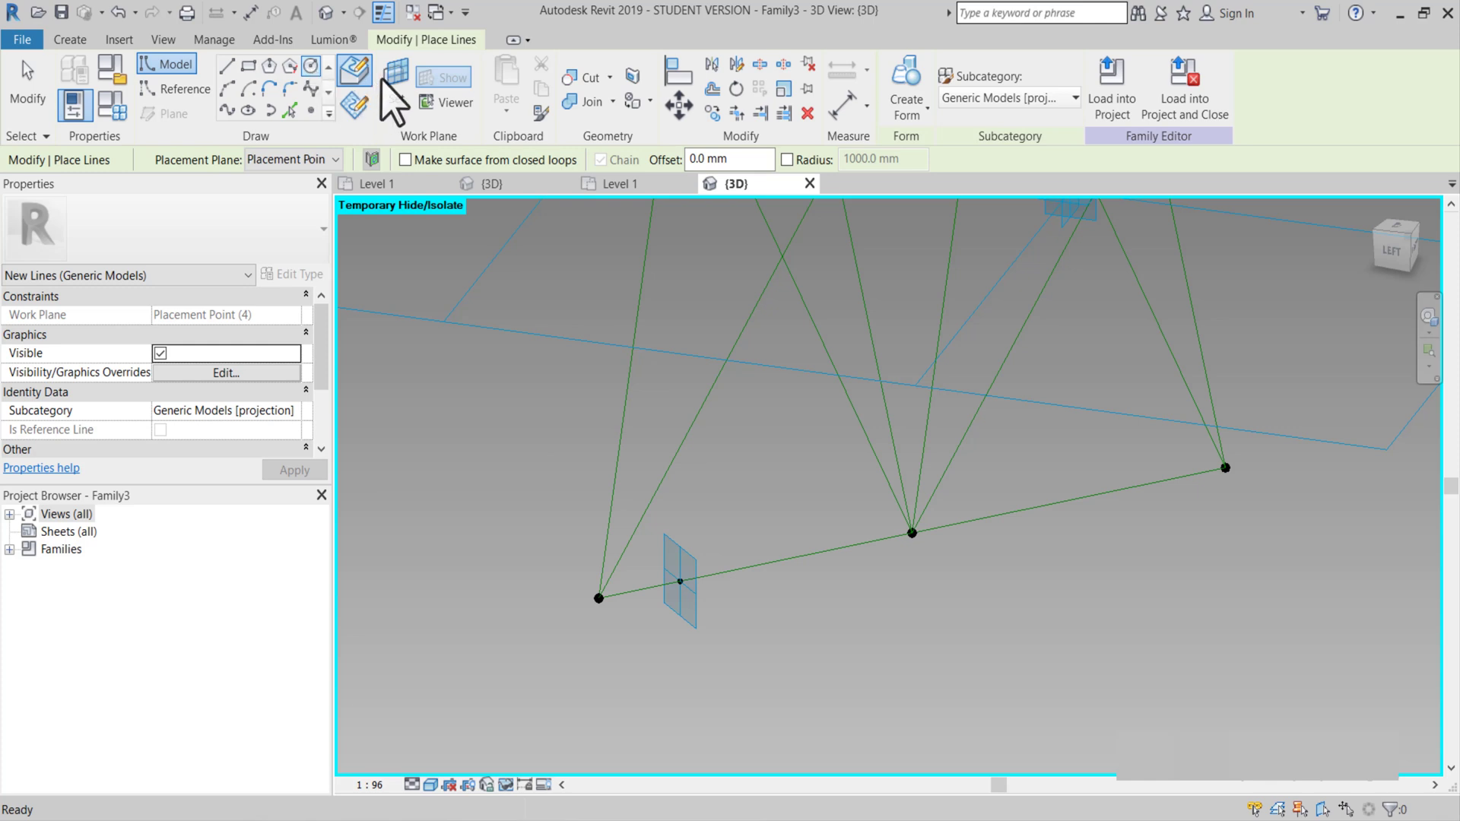
key("Escape")
scroll(684, 601, "up", 1)
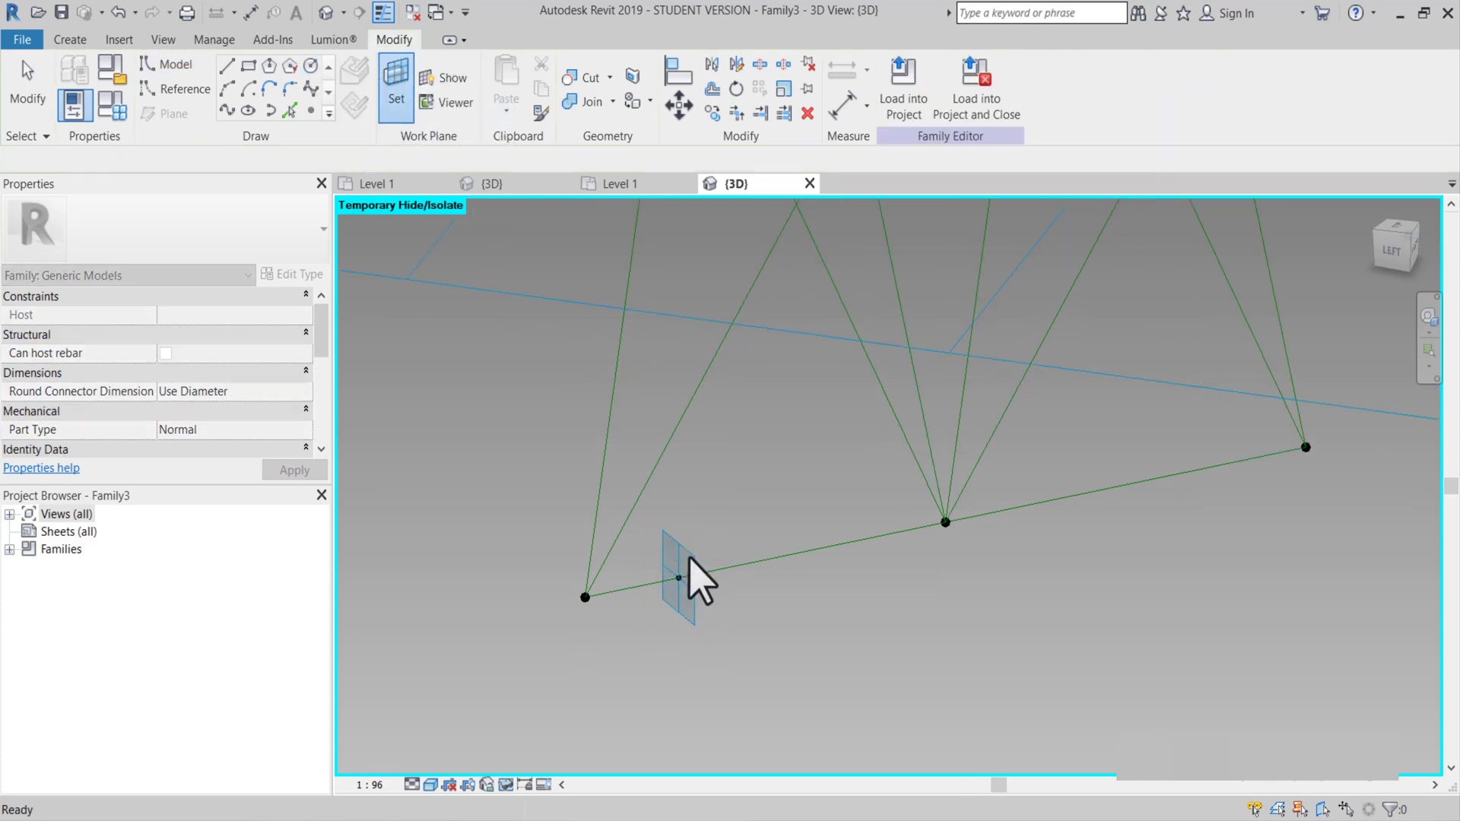
key("Return")
left_click(678, 577)
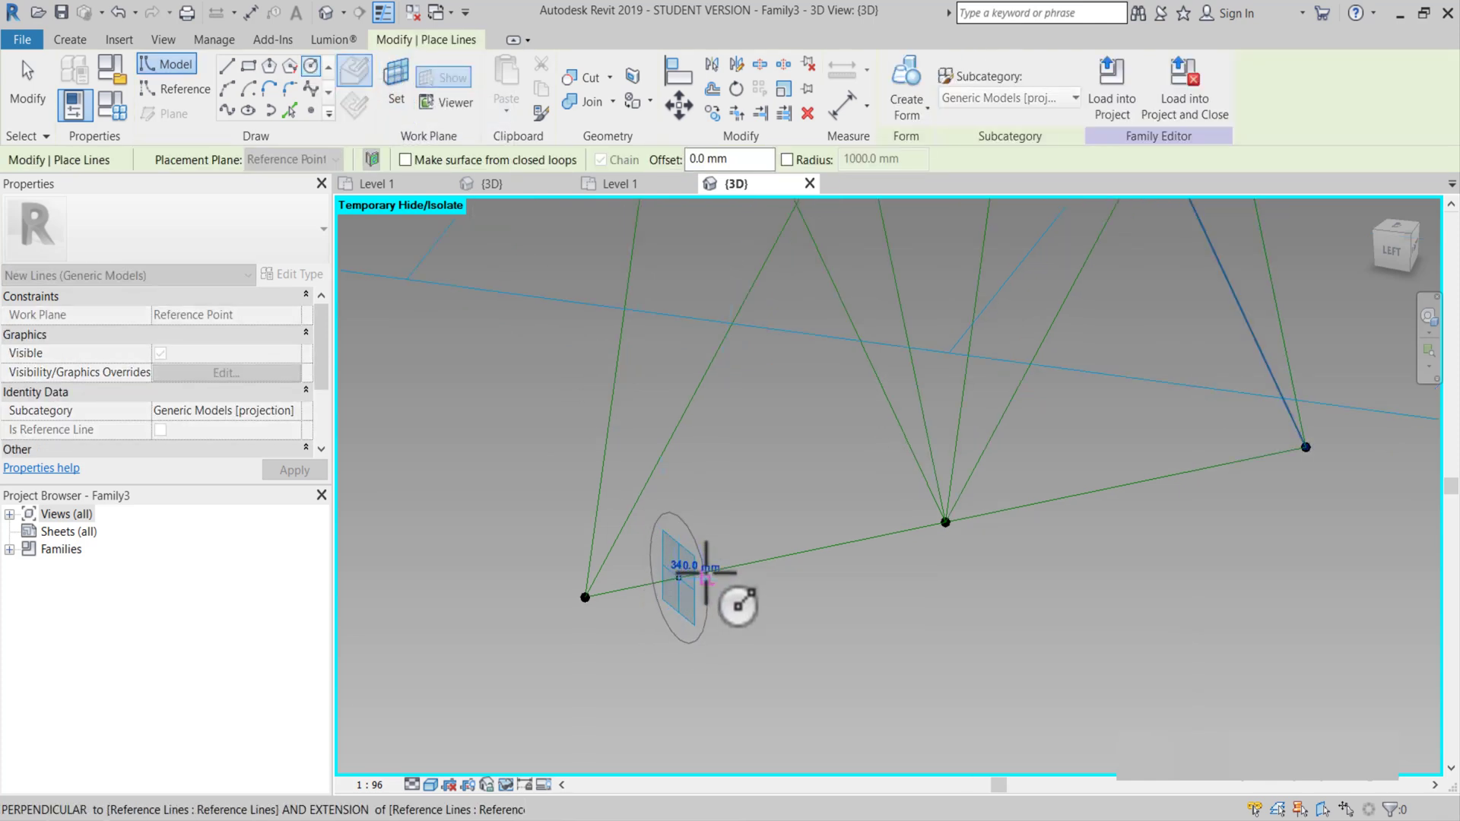
type("200")
key("Return")
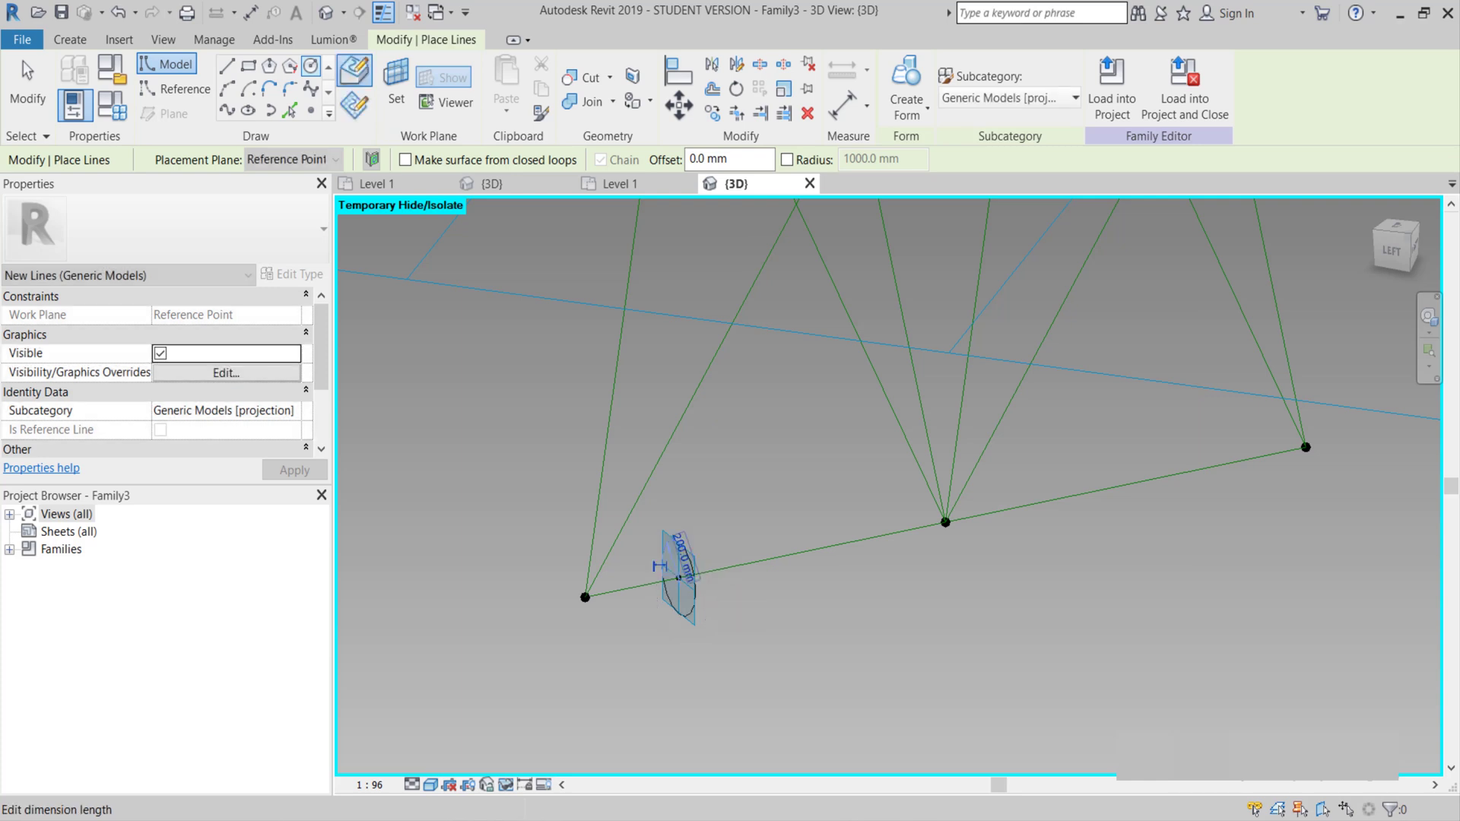
key("Escape")
key("Escape")
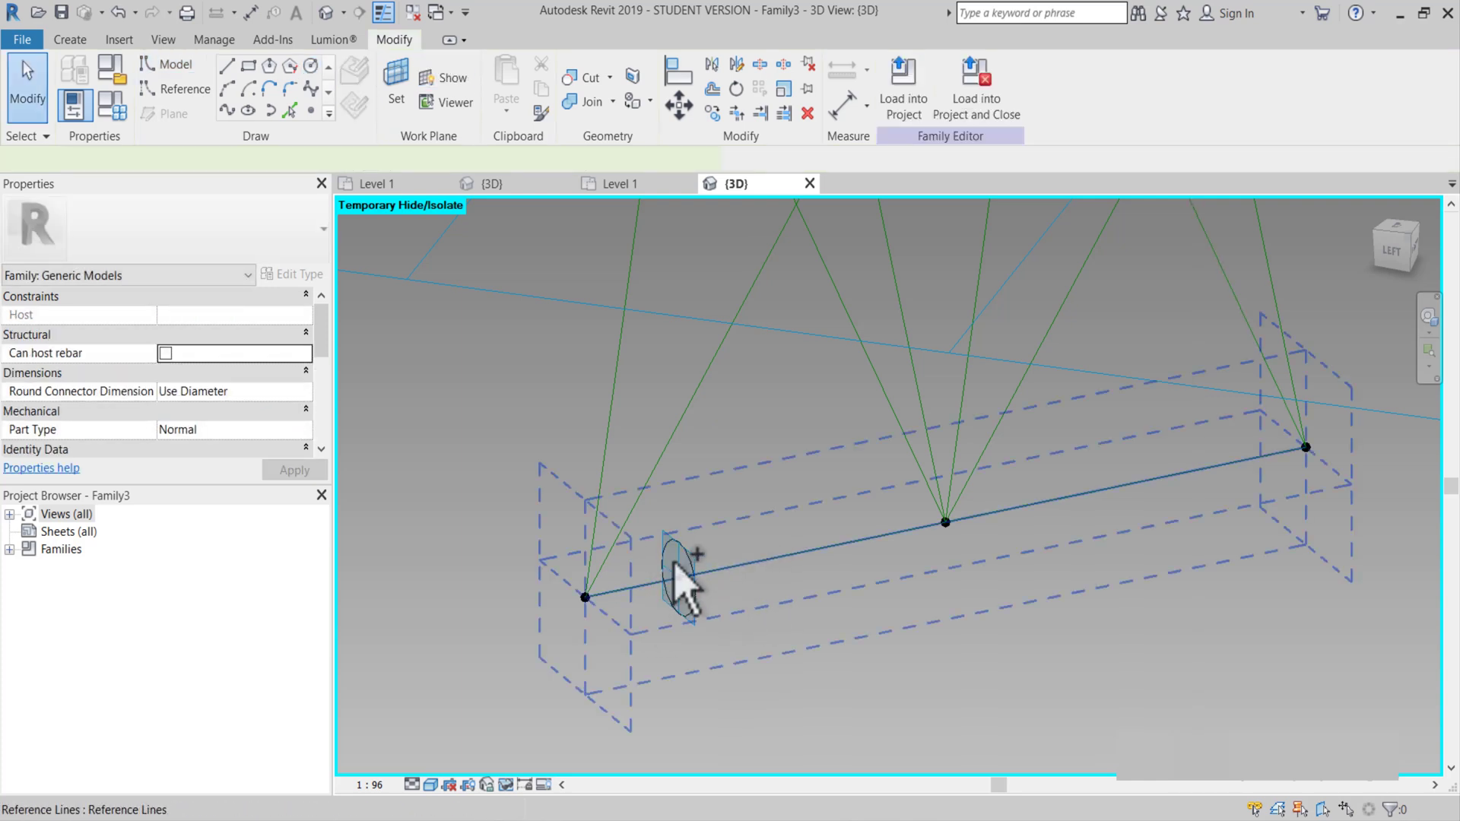
Create a solid form from the 200 mm circle and the lower reference line.
left_click(675, 577)
scroll(686, 564, "up", 2)
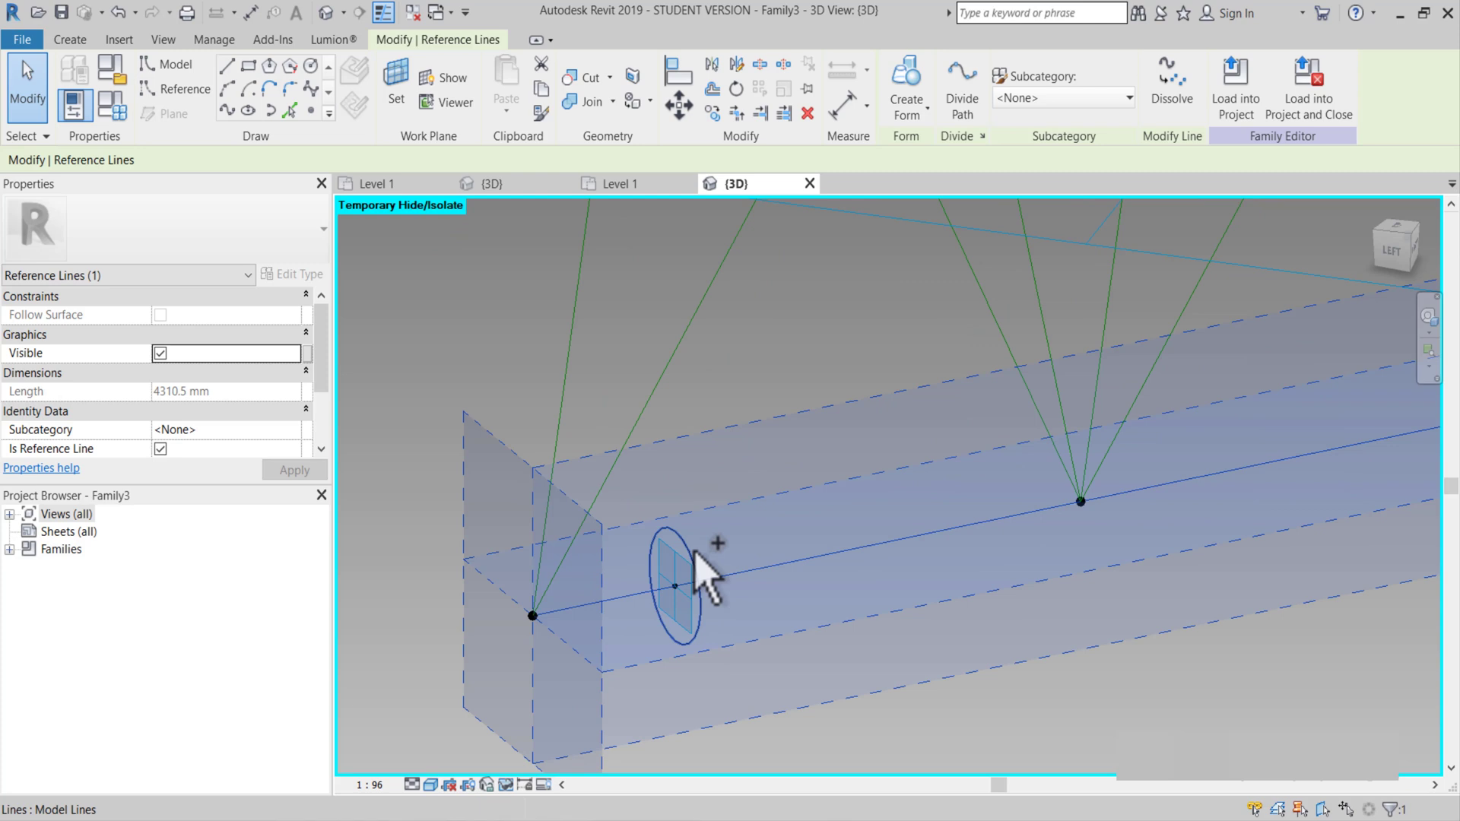
left_click(695, 559, "ctrl")
left_click(912, 116)
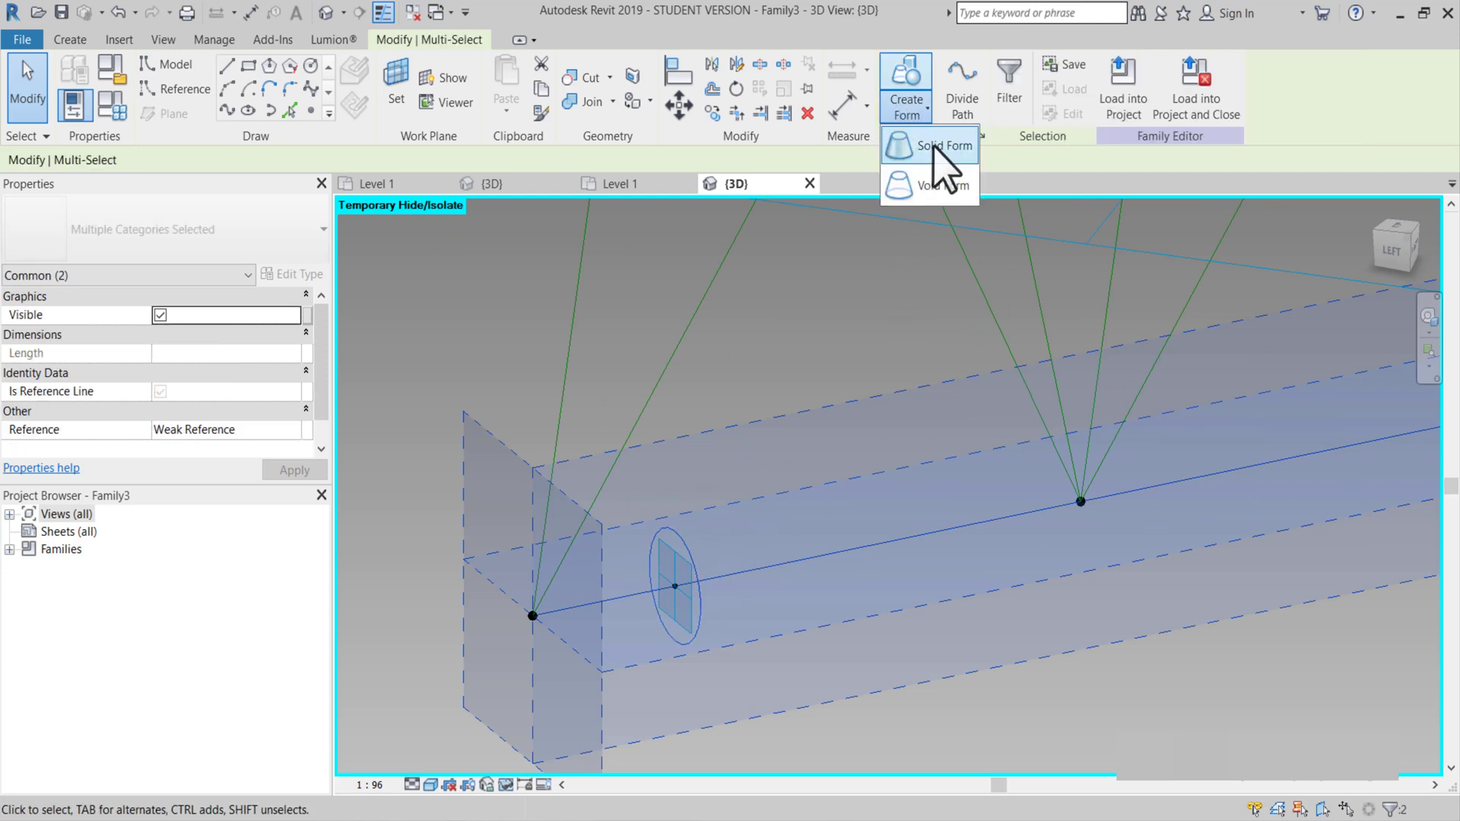
left_click(936, 150)
scroll(841, 435, "down", 5)
mouse_move(840, 432)
middle_mouse_down("shift")
mouse_move(799, 407)
mouse_move(870, 505)
middle_mouse_up("shift")
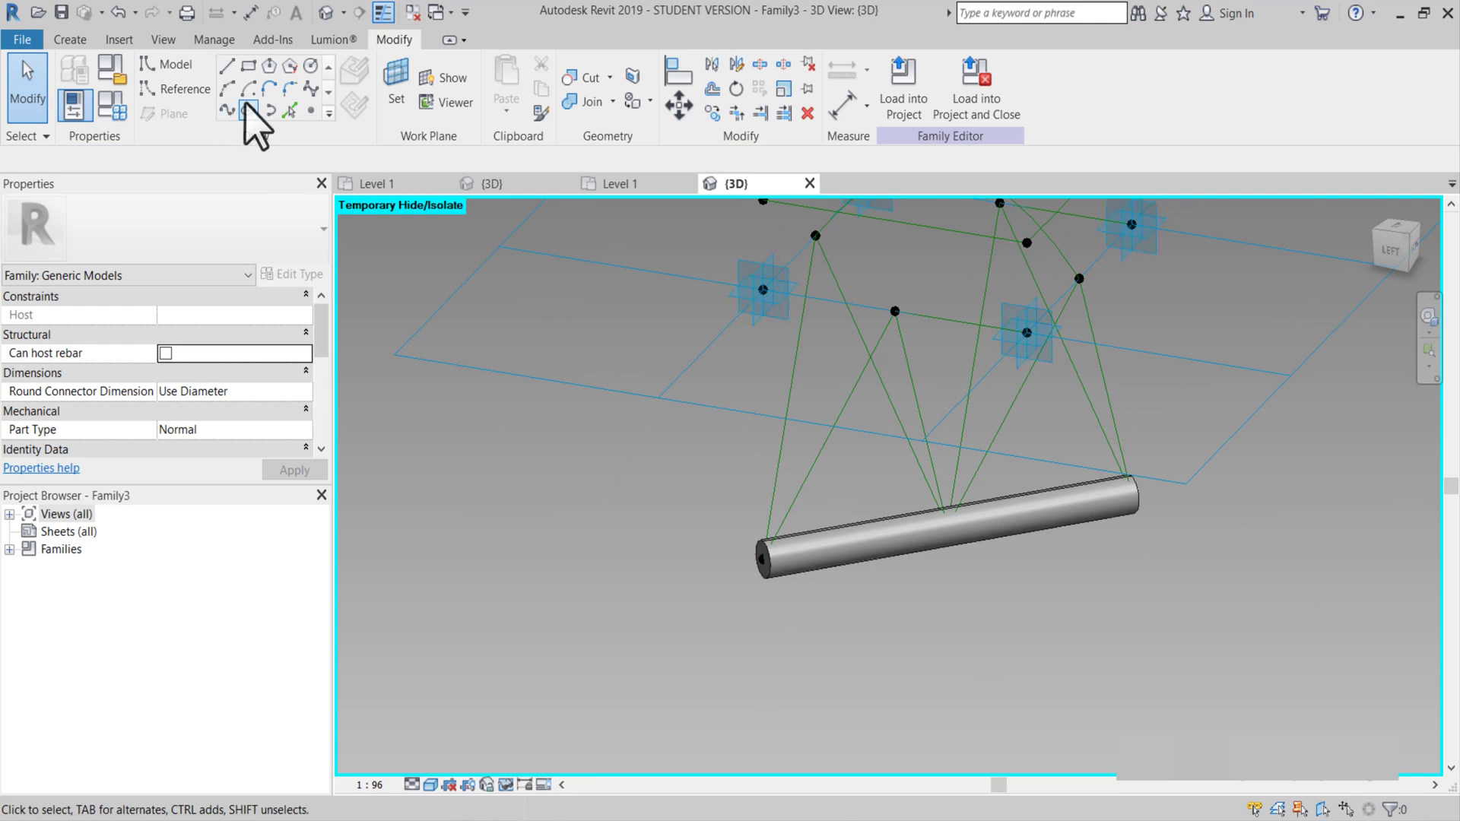
Place a reference point on the outer inclined reference line that rises from the near end of the lower tube.
left_click(186, 63)
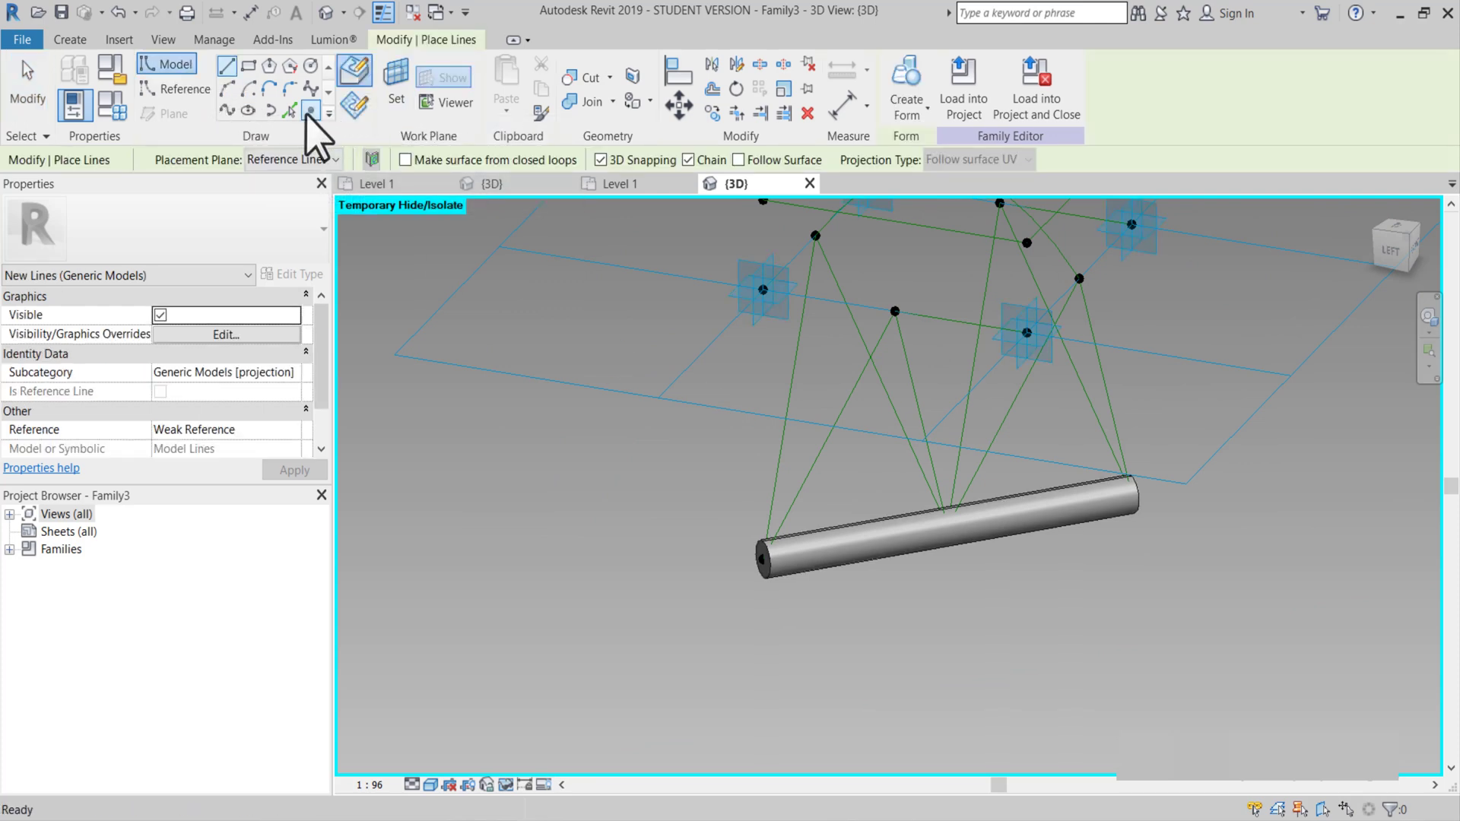
left_click(311, 110)
scroll(782, 428, "up", 2)
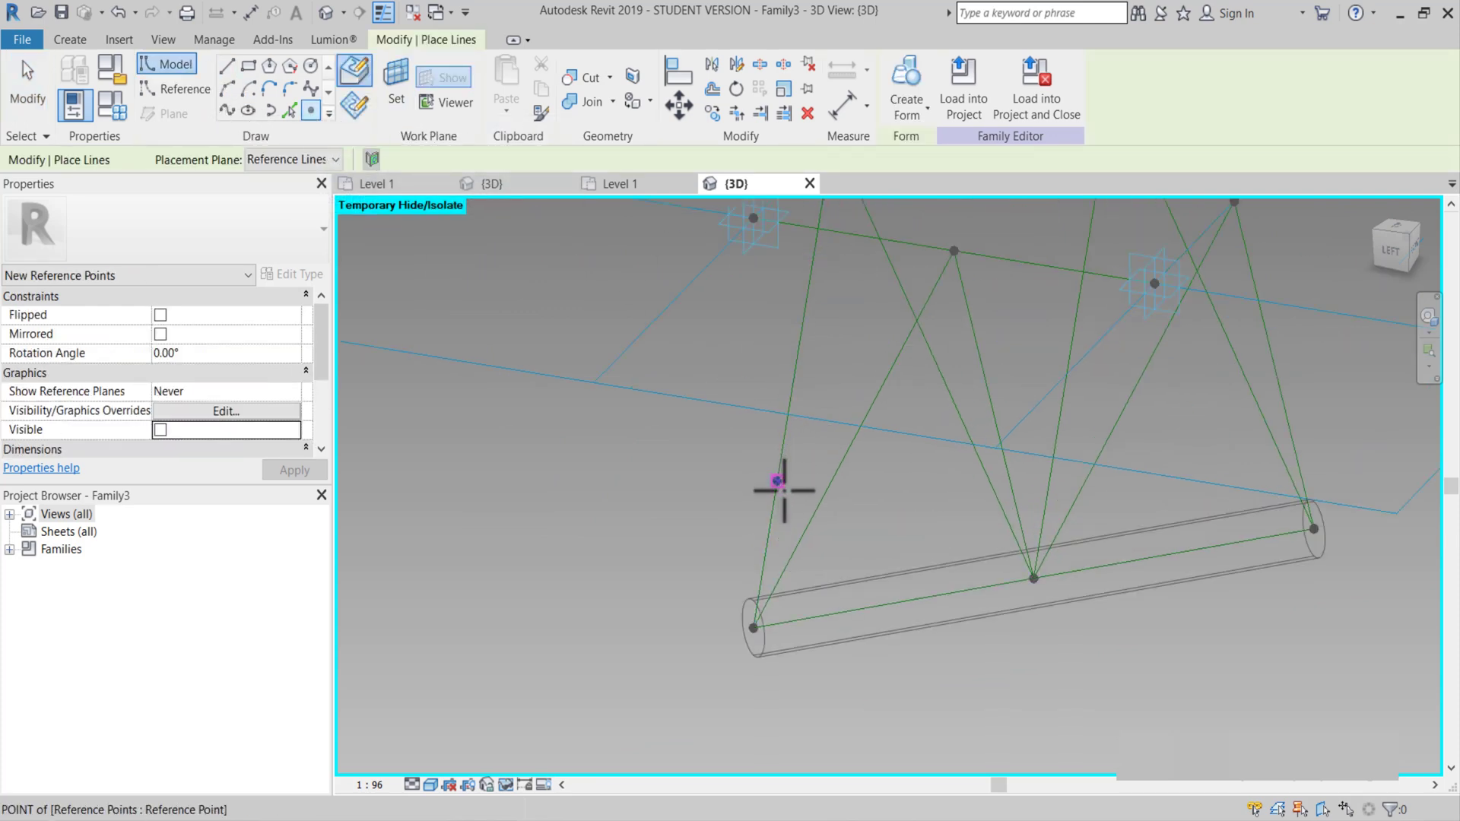
key("Escape")
key("Escape")
scroll(760, 493, "up", 3)
Set the inclined line's new reference point to always show its reference planes.
left_click(806, 490)
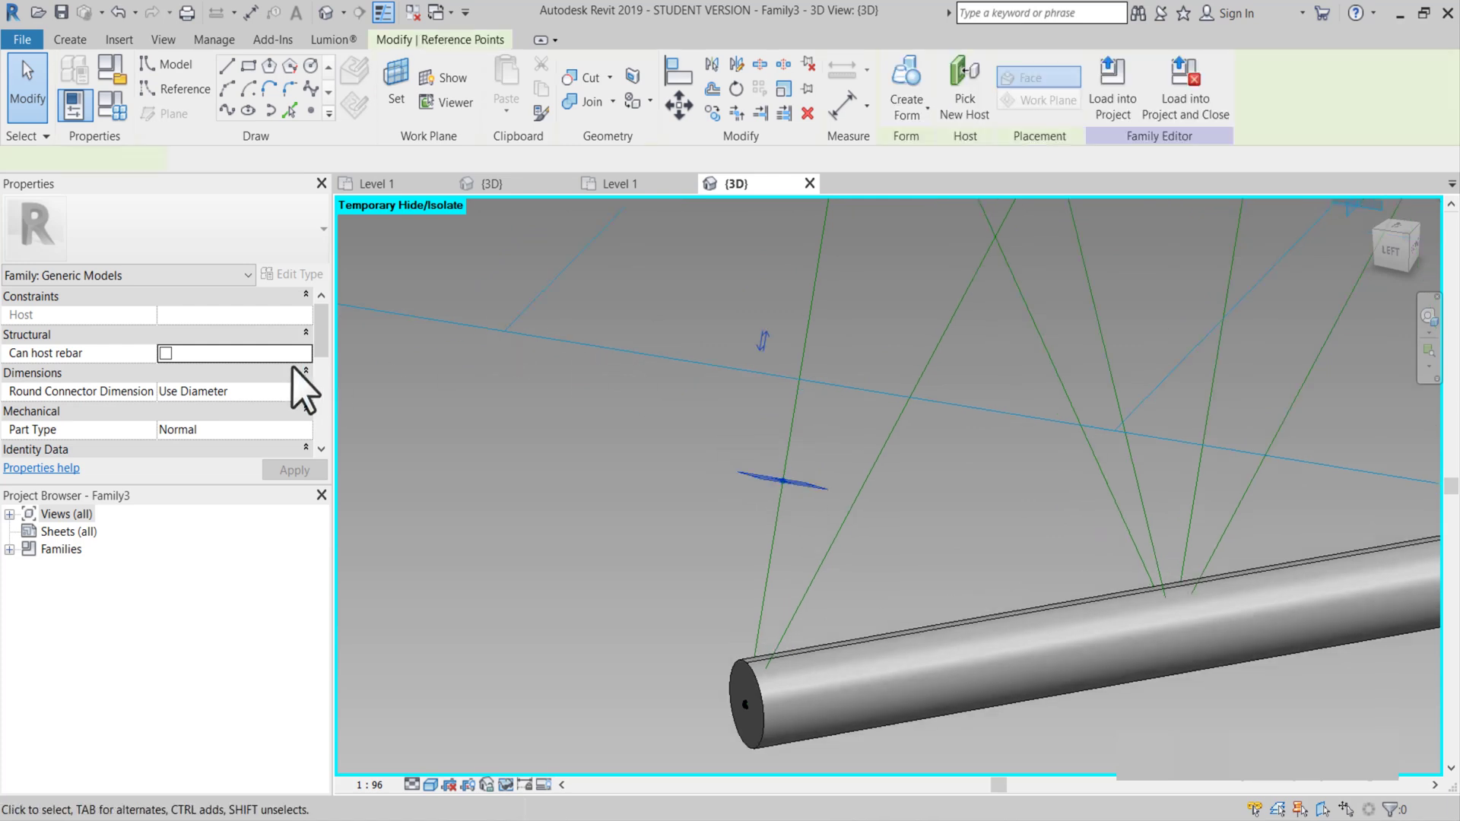
left_click(297, 392)
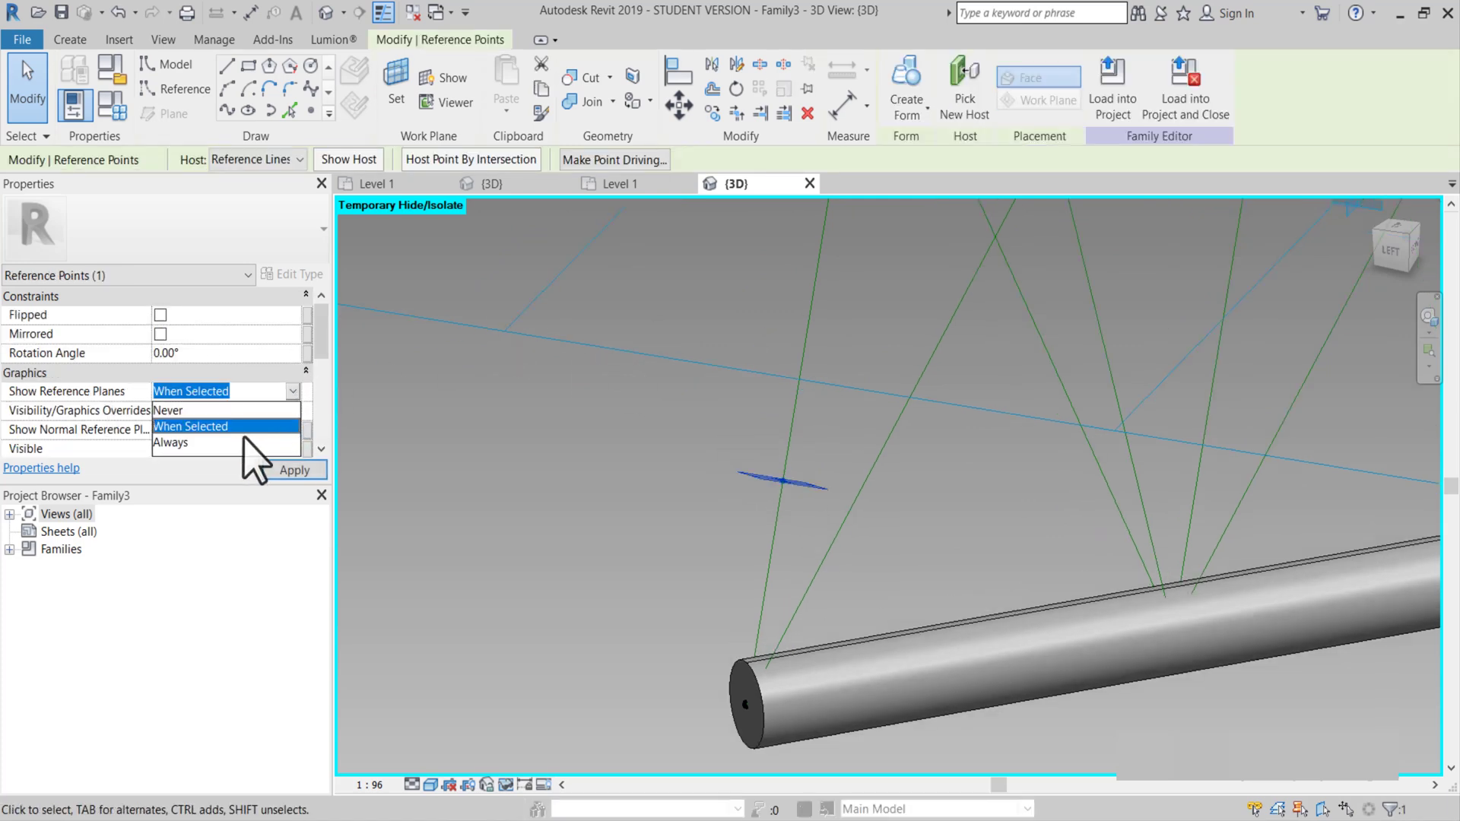
left_click(243, 436)
left_click(304, 469)
left_click(700, 432)
middle_click_drag(773, 489, 764, 334, "shift")
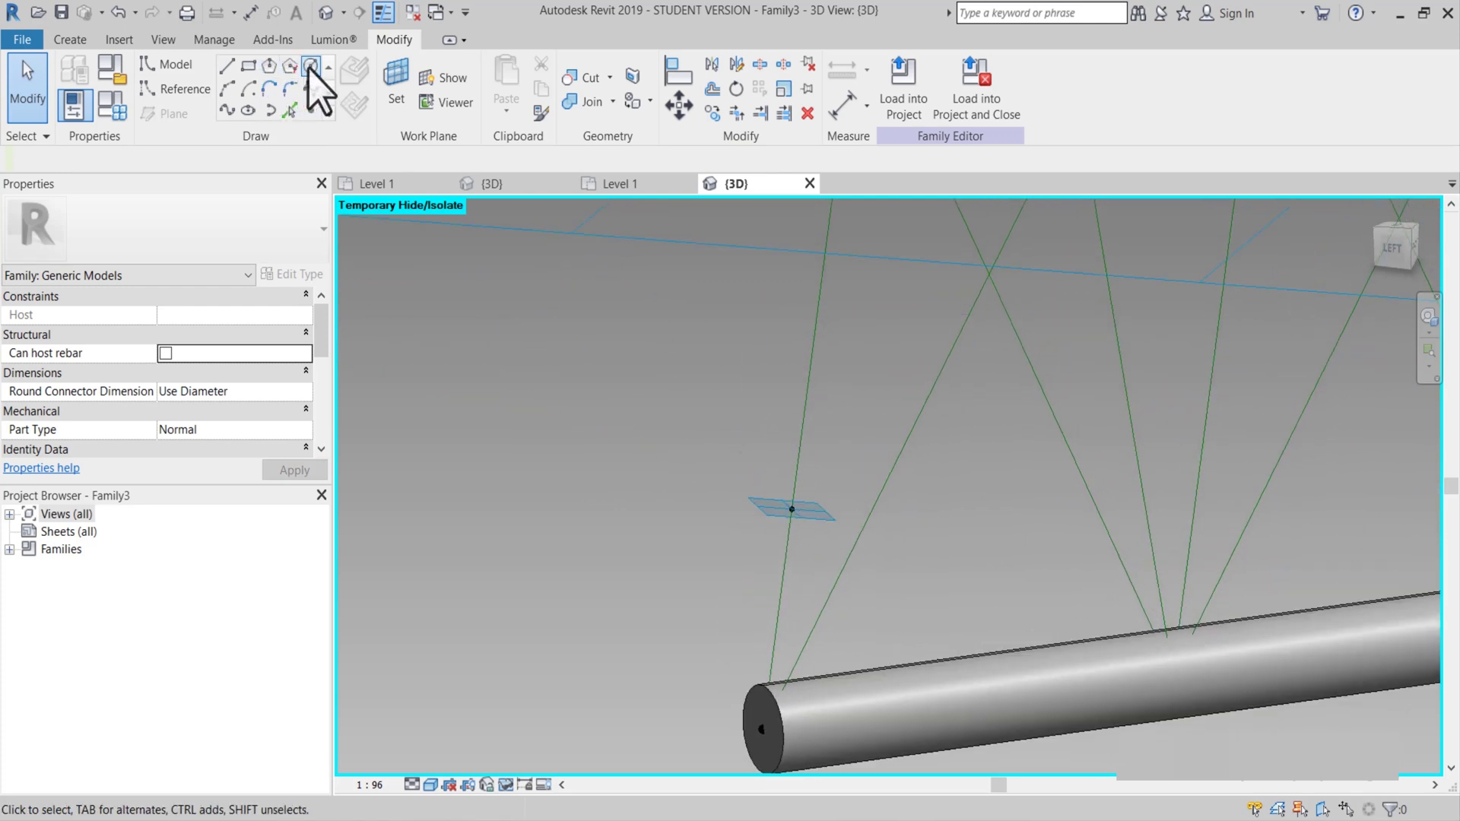
Draw a small circle centred on the inclined line's reference point, using that point's plane as the work plane.
left_click(310, 67)
left_click(396, 87)
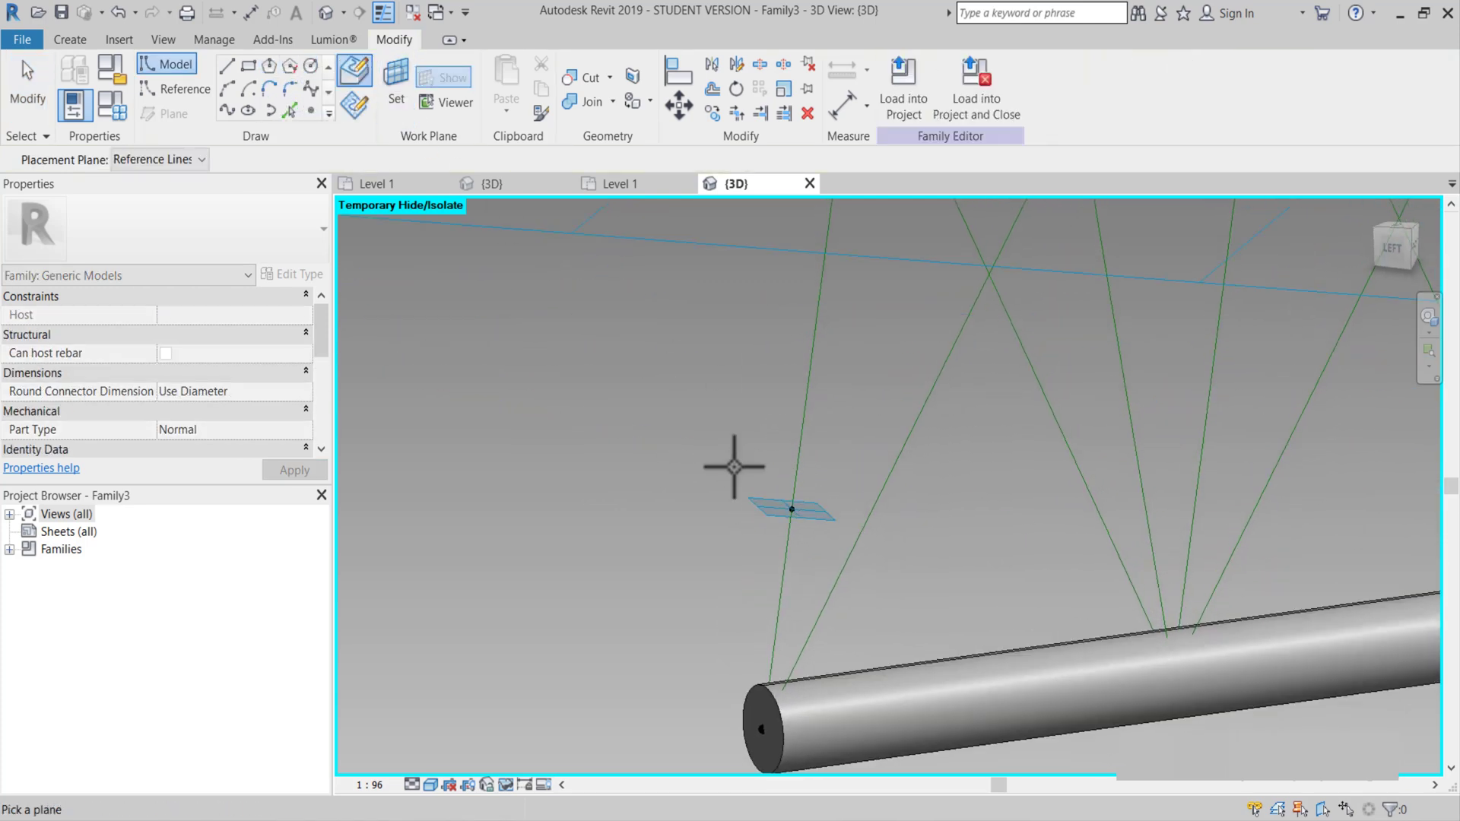
left_click(770, 504)
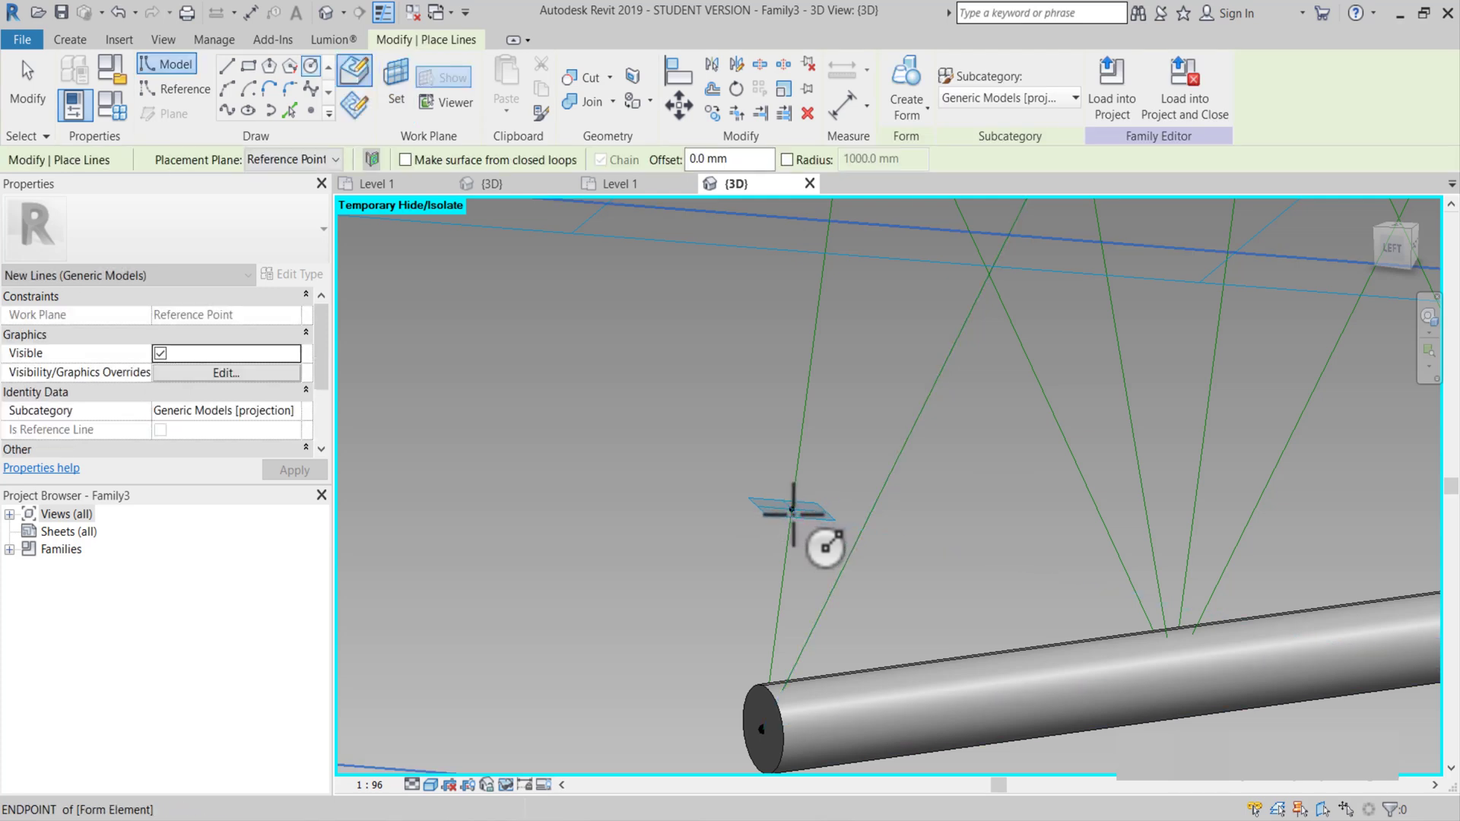
scroll(796, 511, "up", 2)
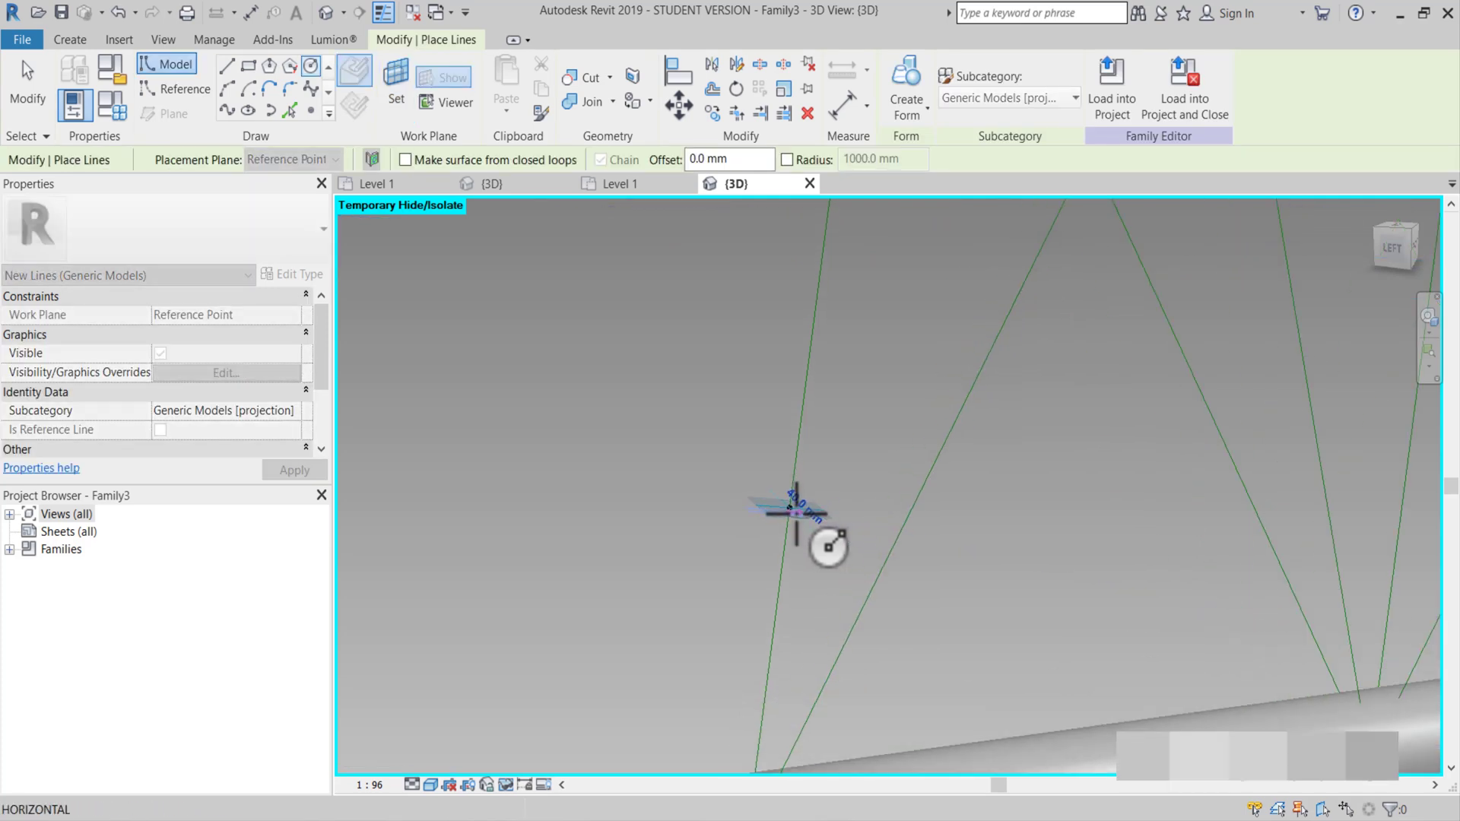
left_click(402, 89)
left_click(404, 95)
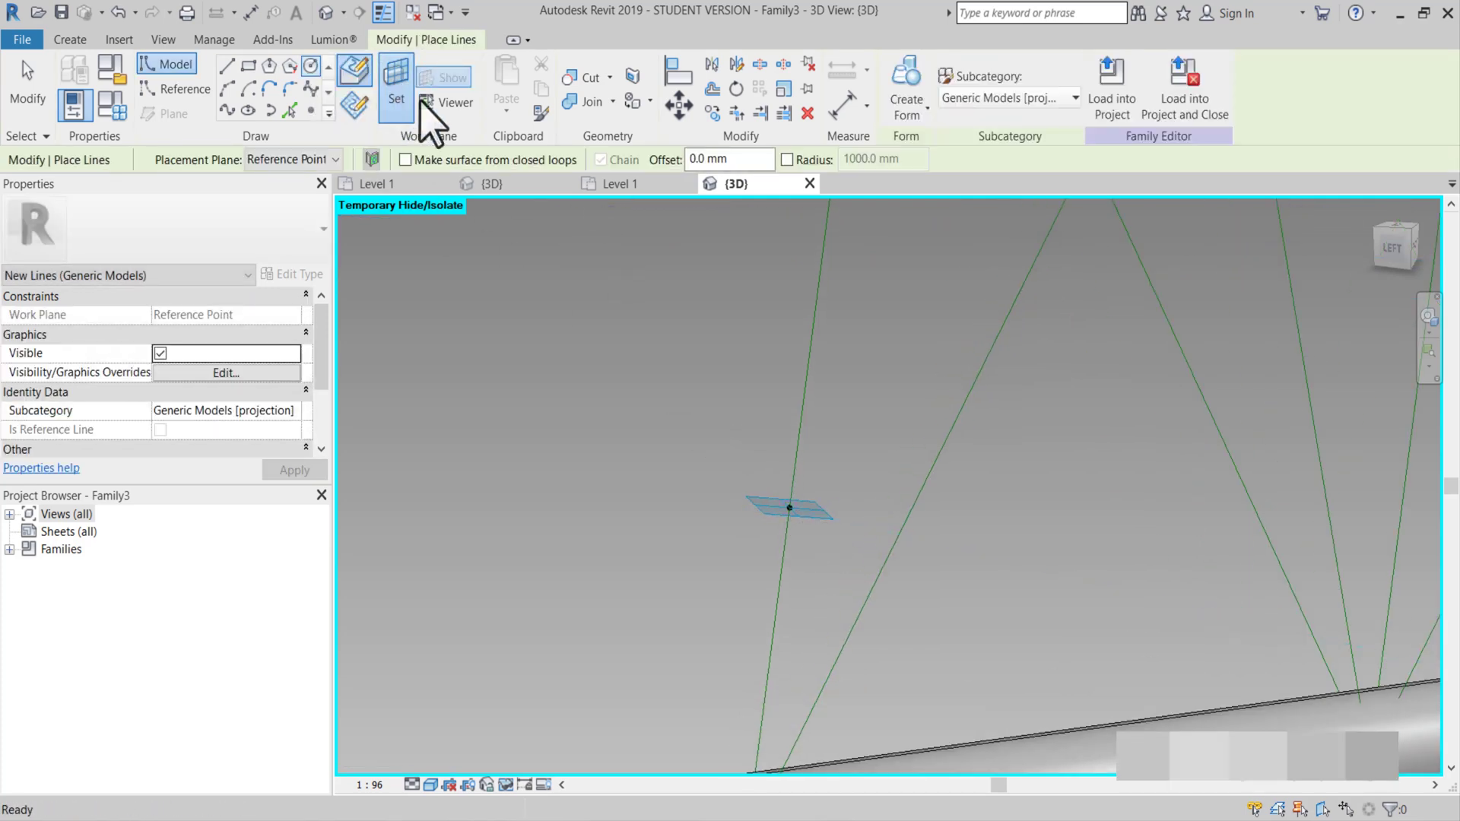
left_click(789, 508)
left_click(797, 511)
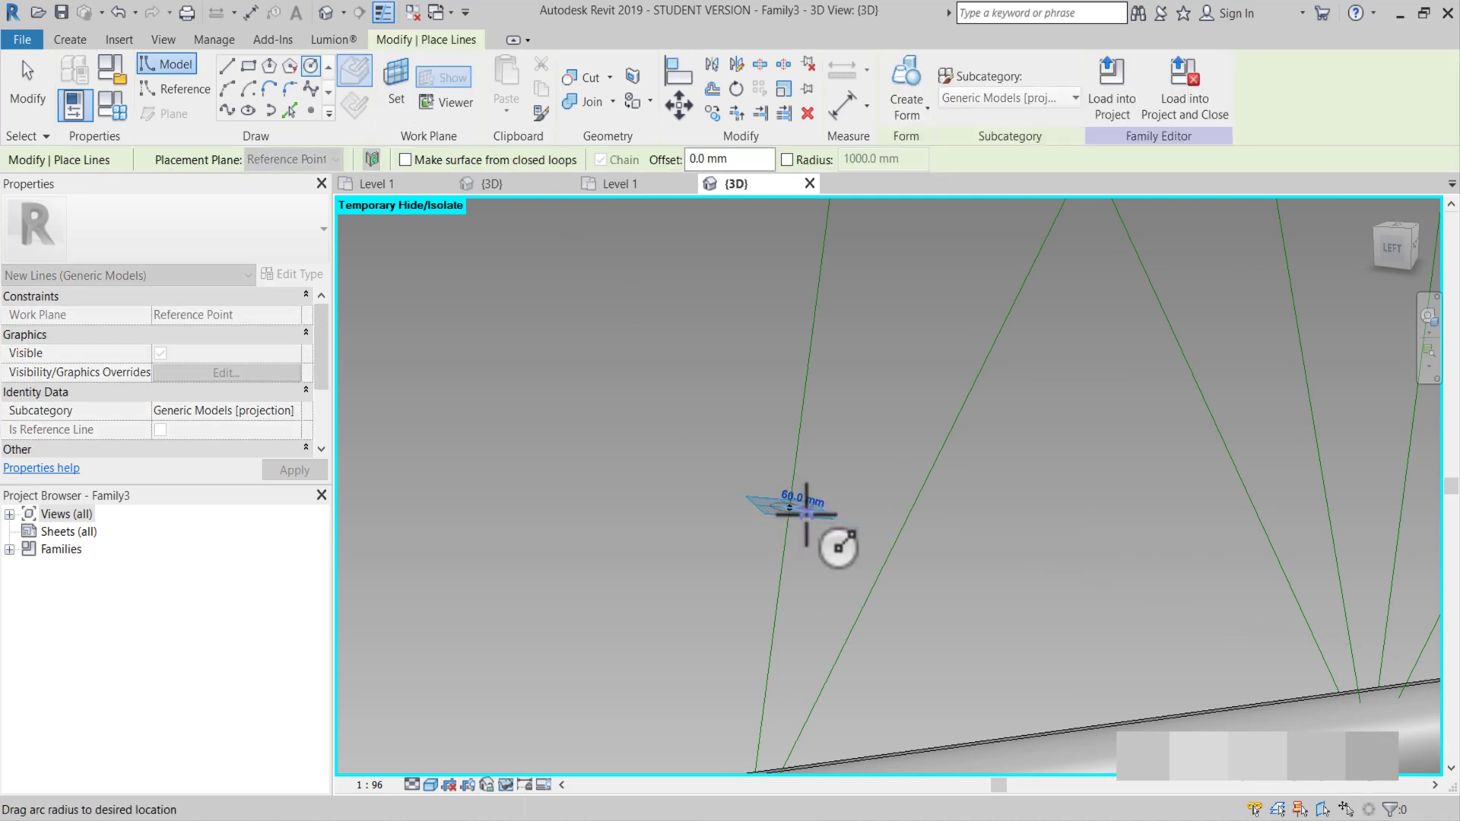
left_click(807, 514)
key("Escape")
key("Escape")
scroll(784, 508, "down", 2)
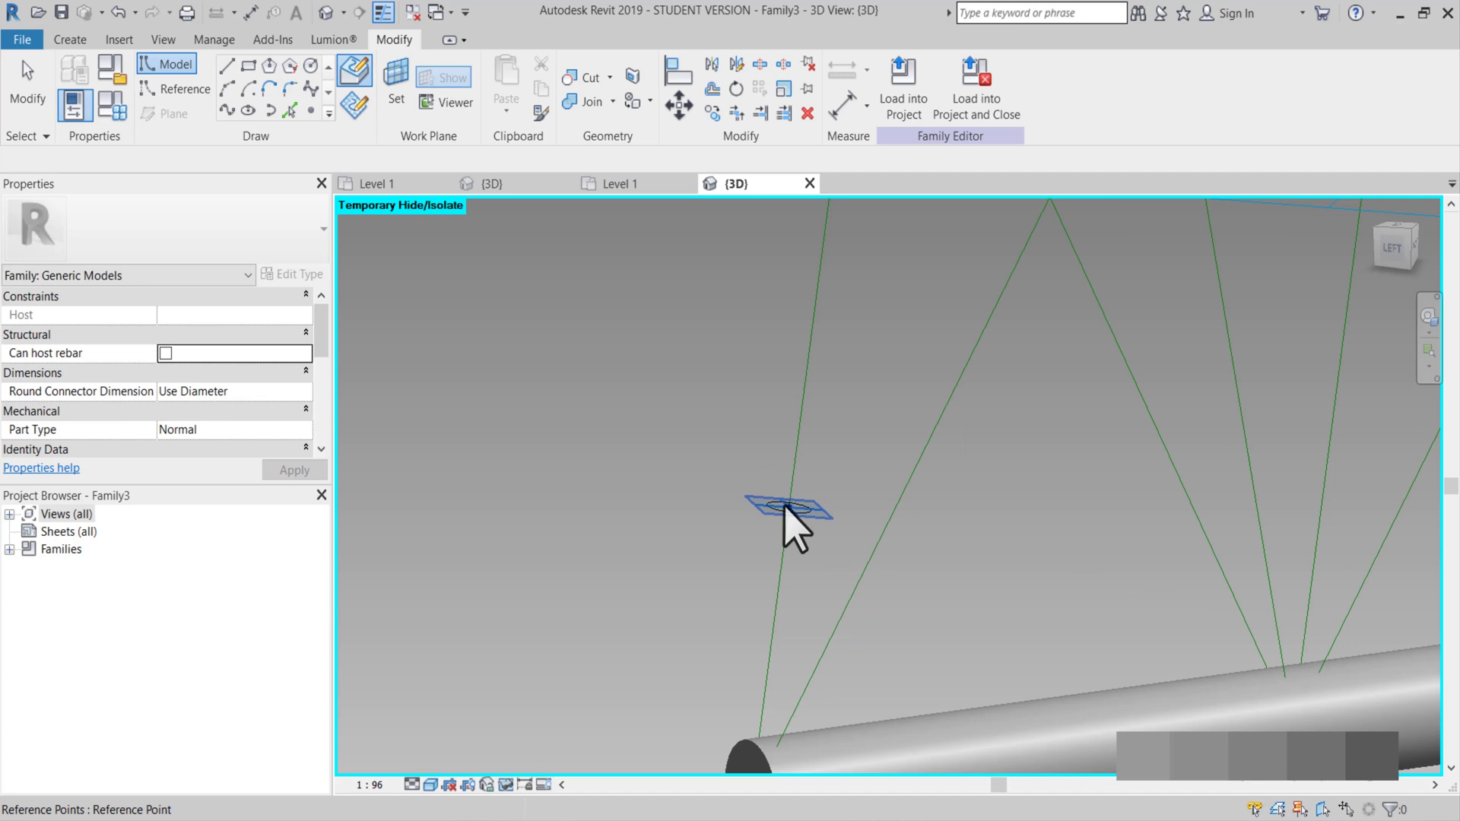
middle_click_drag(789, 537, 776, 541)
scroll(742, 487, "down", 3)
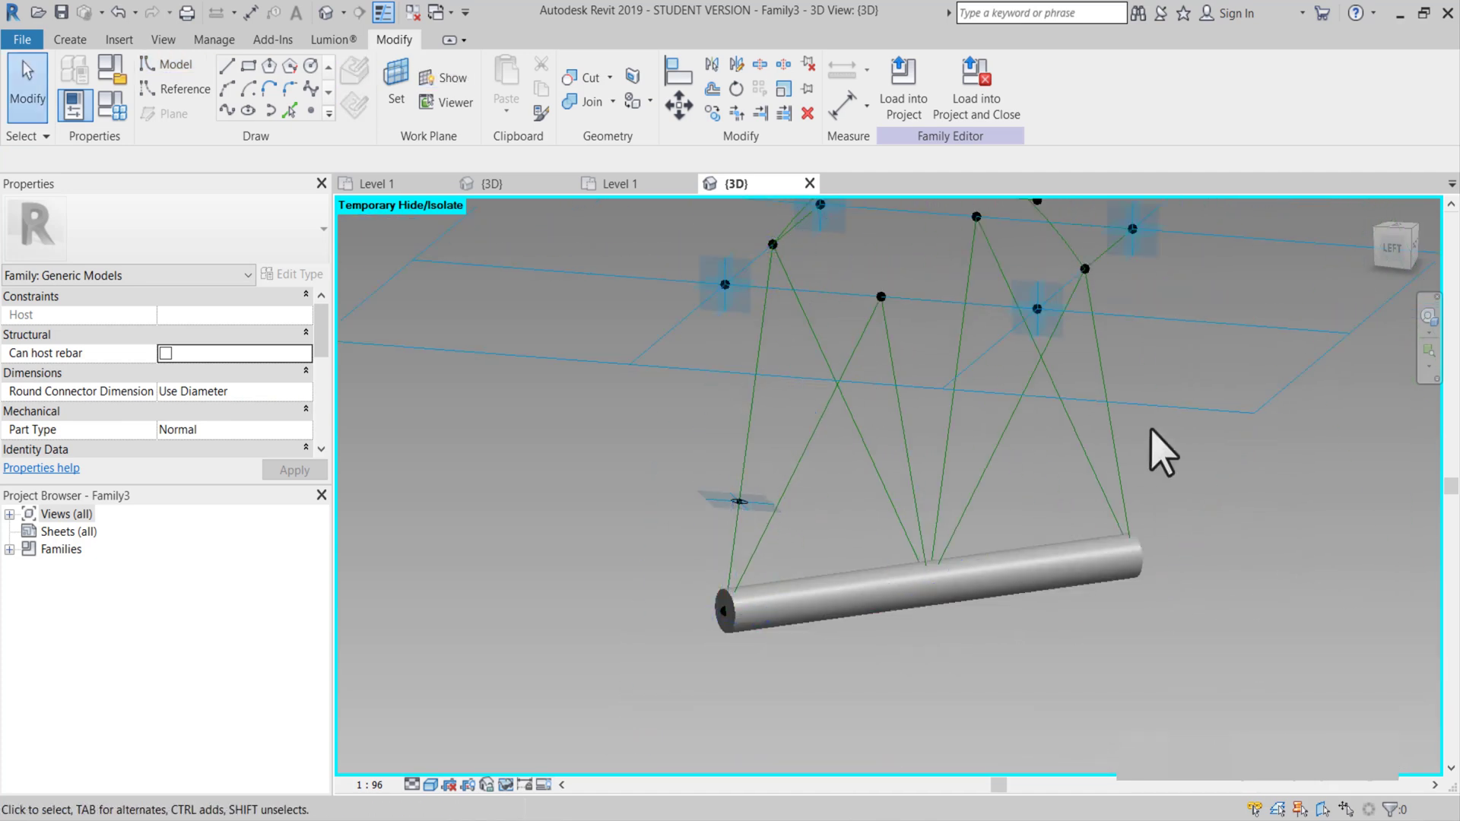
Copy the small circle and its reference point further up the same inclined reference line.
scroll(734, 533, "up", 4)
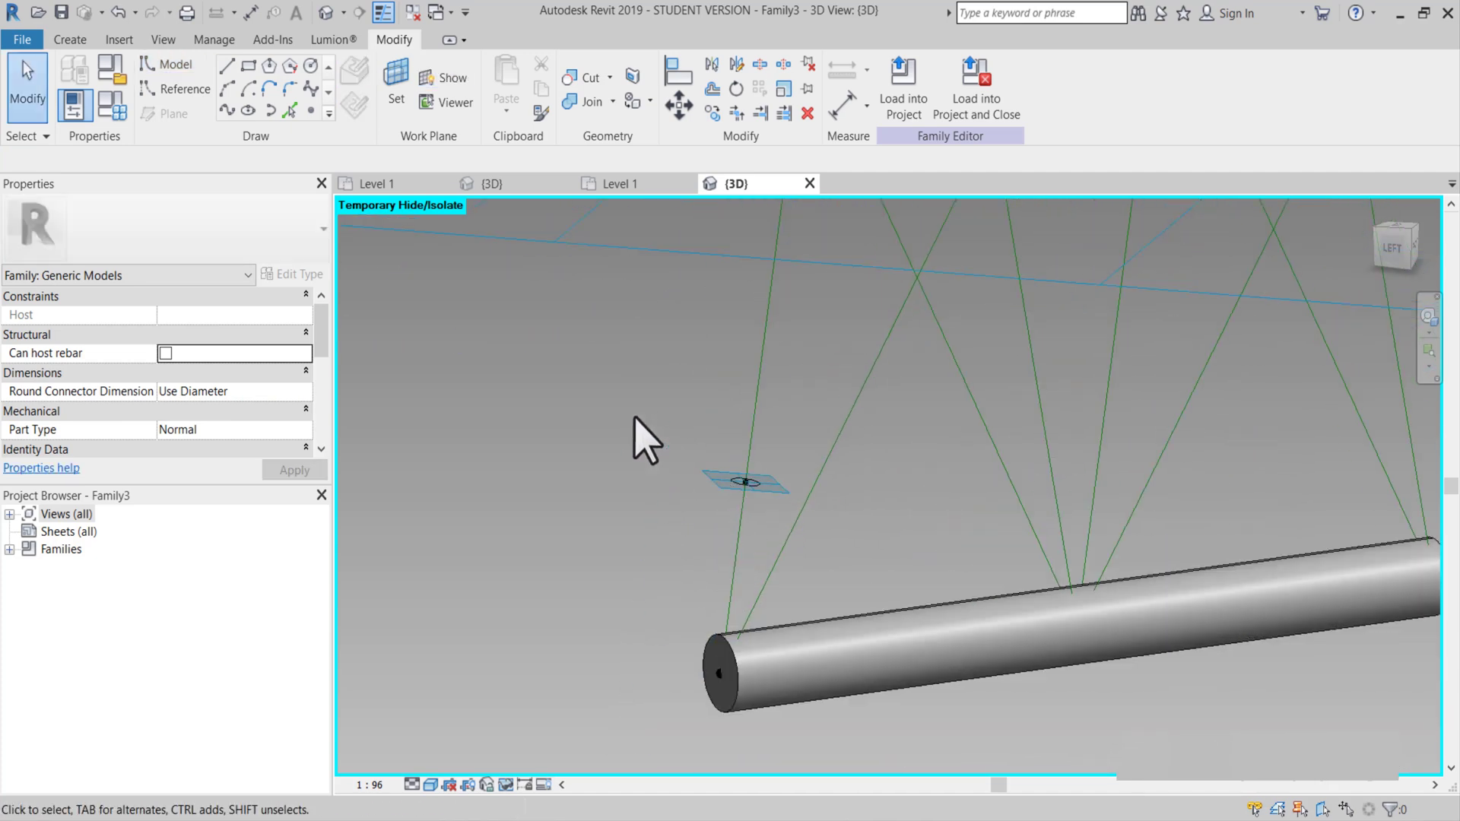
left_click_drag(847, 525, 846, 521)
left_click(712, 113)
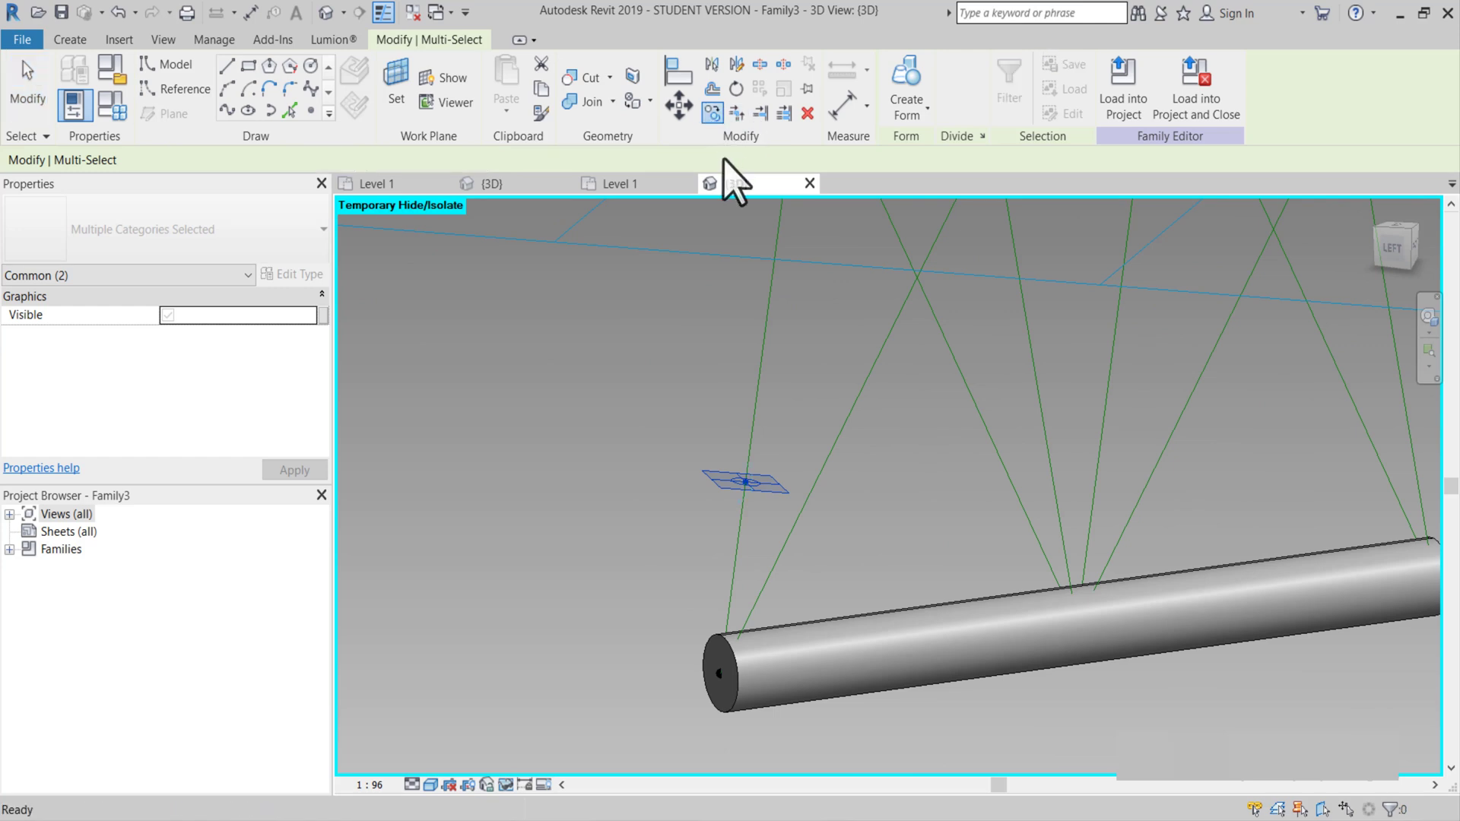
left_click(747, 482)
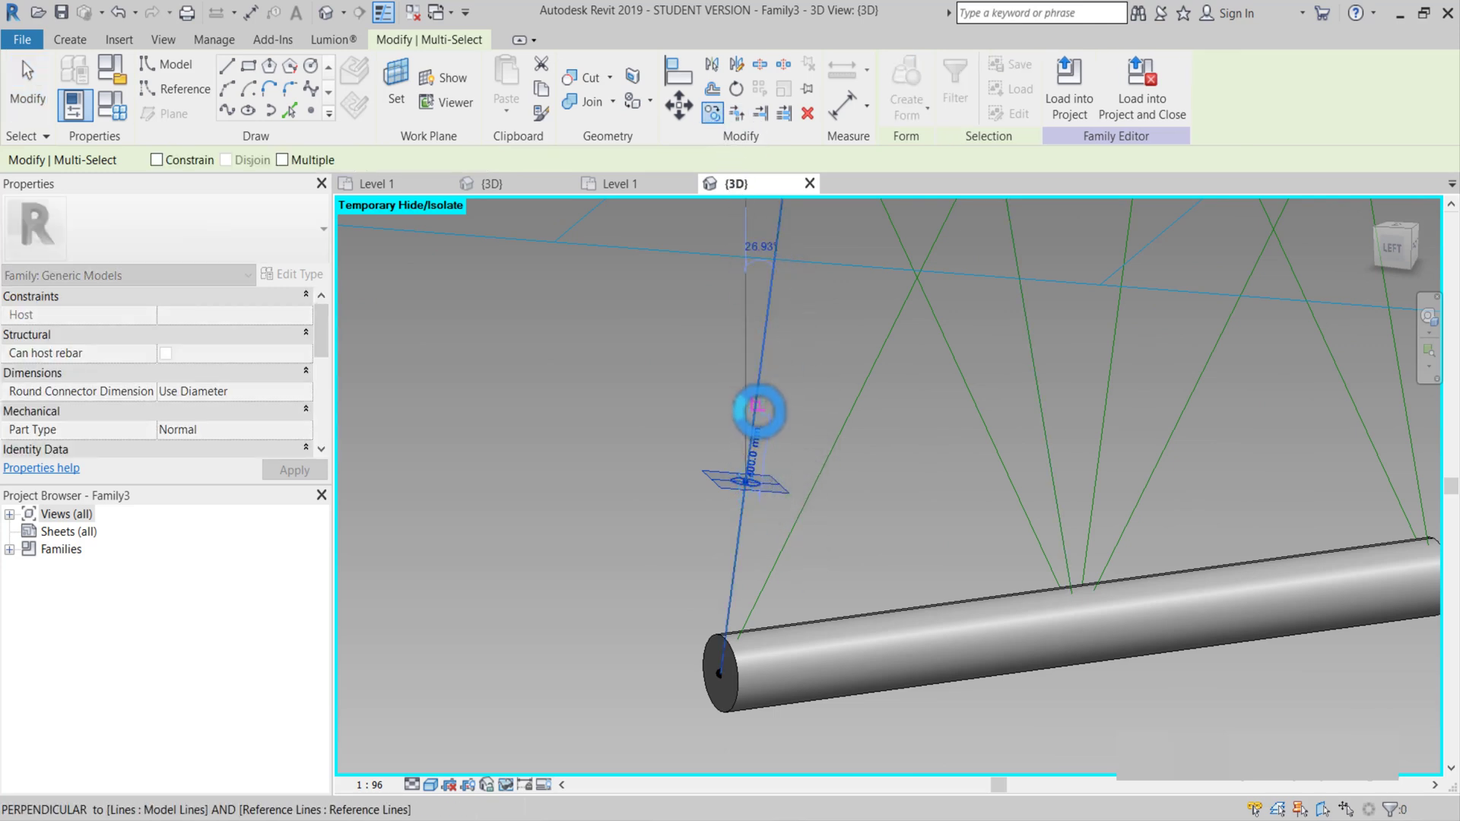
left_click(758, 409)
key("Escape")
scroll(757, 412, "up", 2)
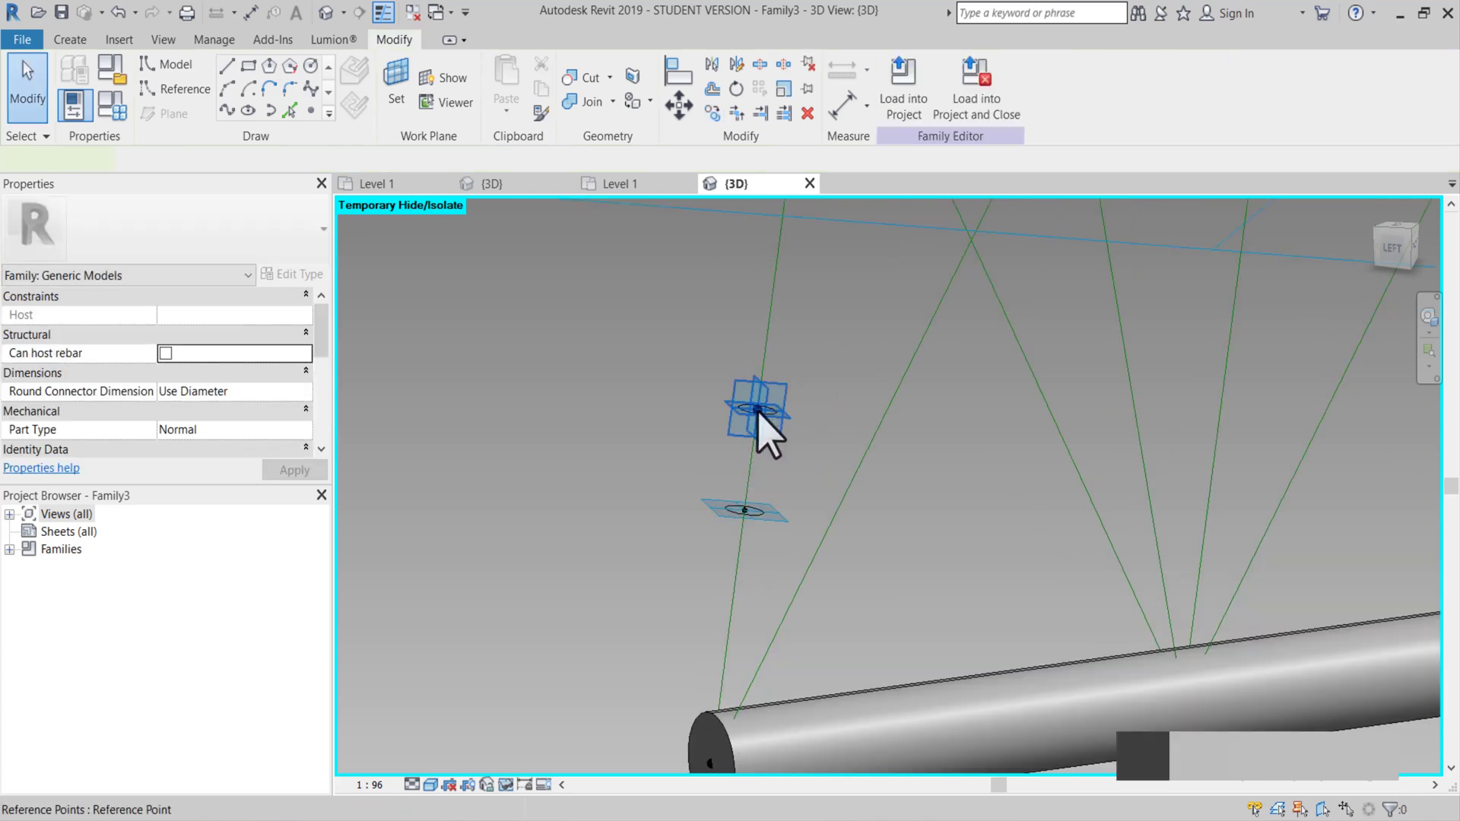
Re-host the copied reference point with its circle on the opposite chain's inclined line that meets the lower line's midpoint.
left_click(758, 411)
key("Escape")
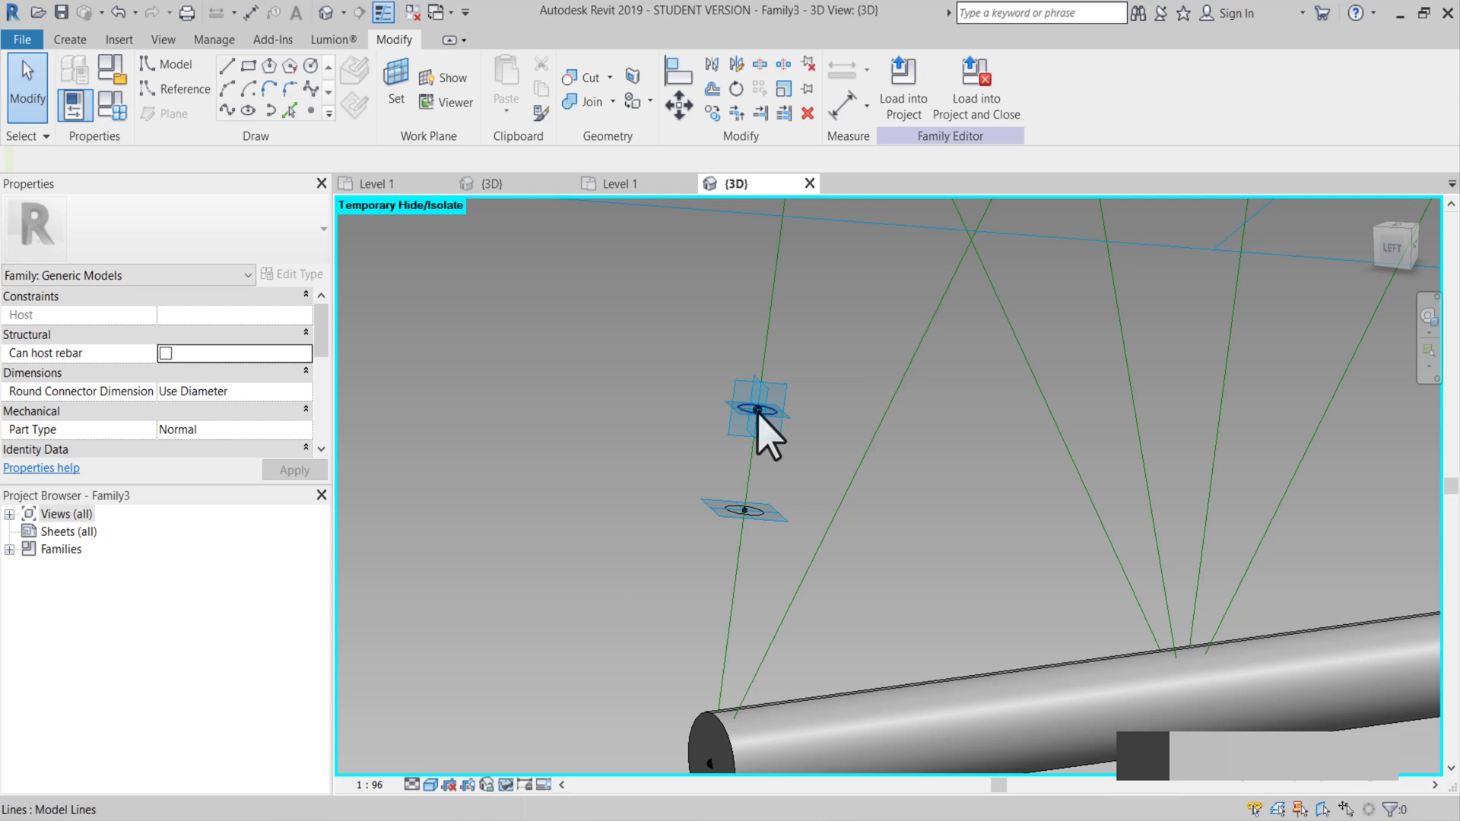
left_click(758, 411)
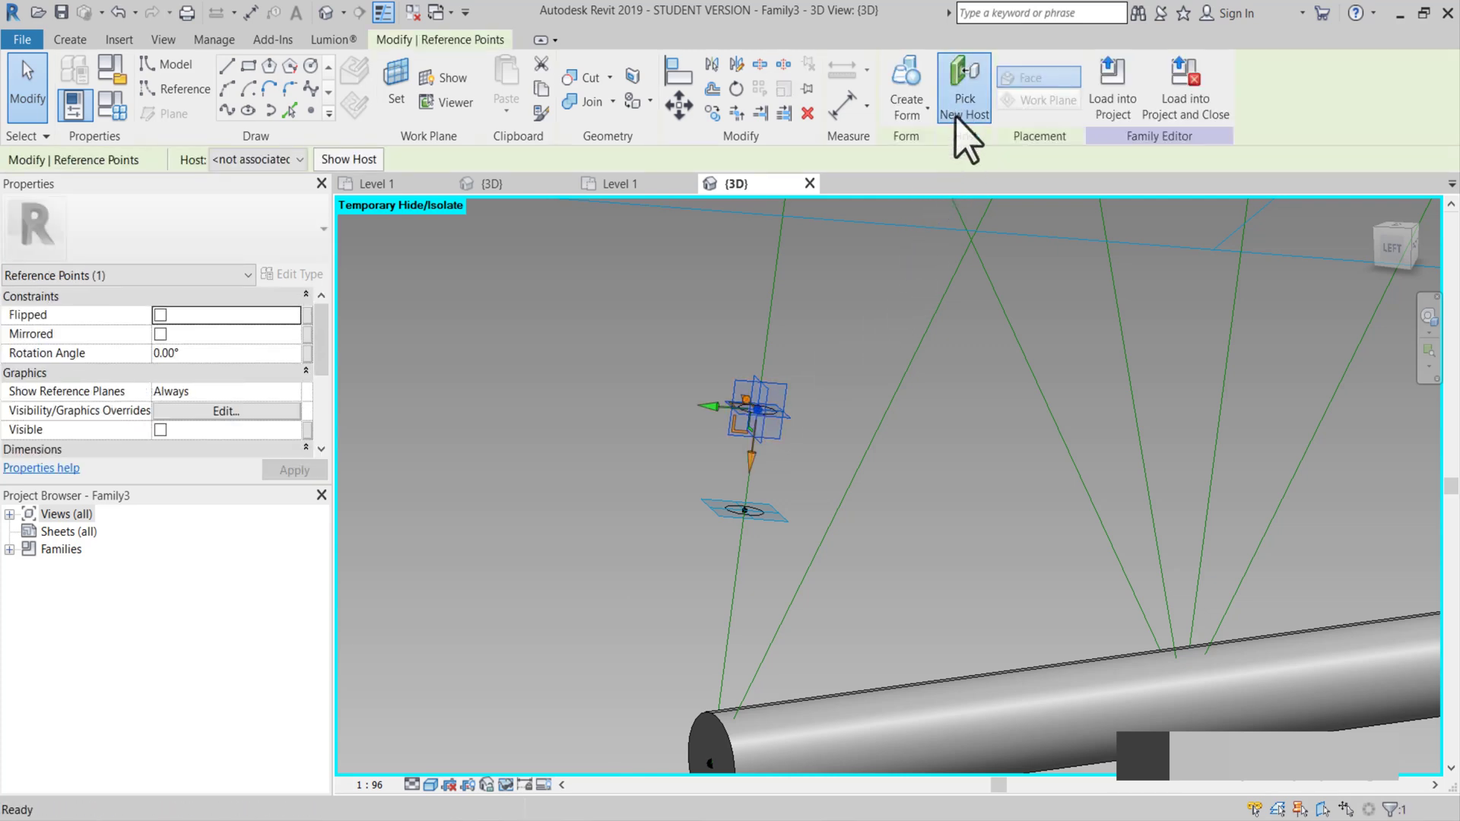
left_click(964, 95)
scroll(803, 497, "down", 2)
middle_click_drag(992, 484, 834, 514)
scroll(882, 417, "down", 1)
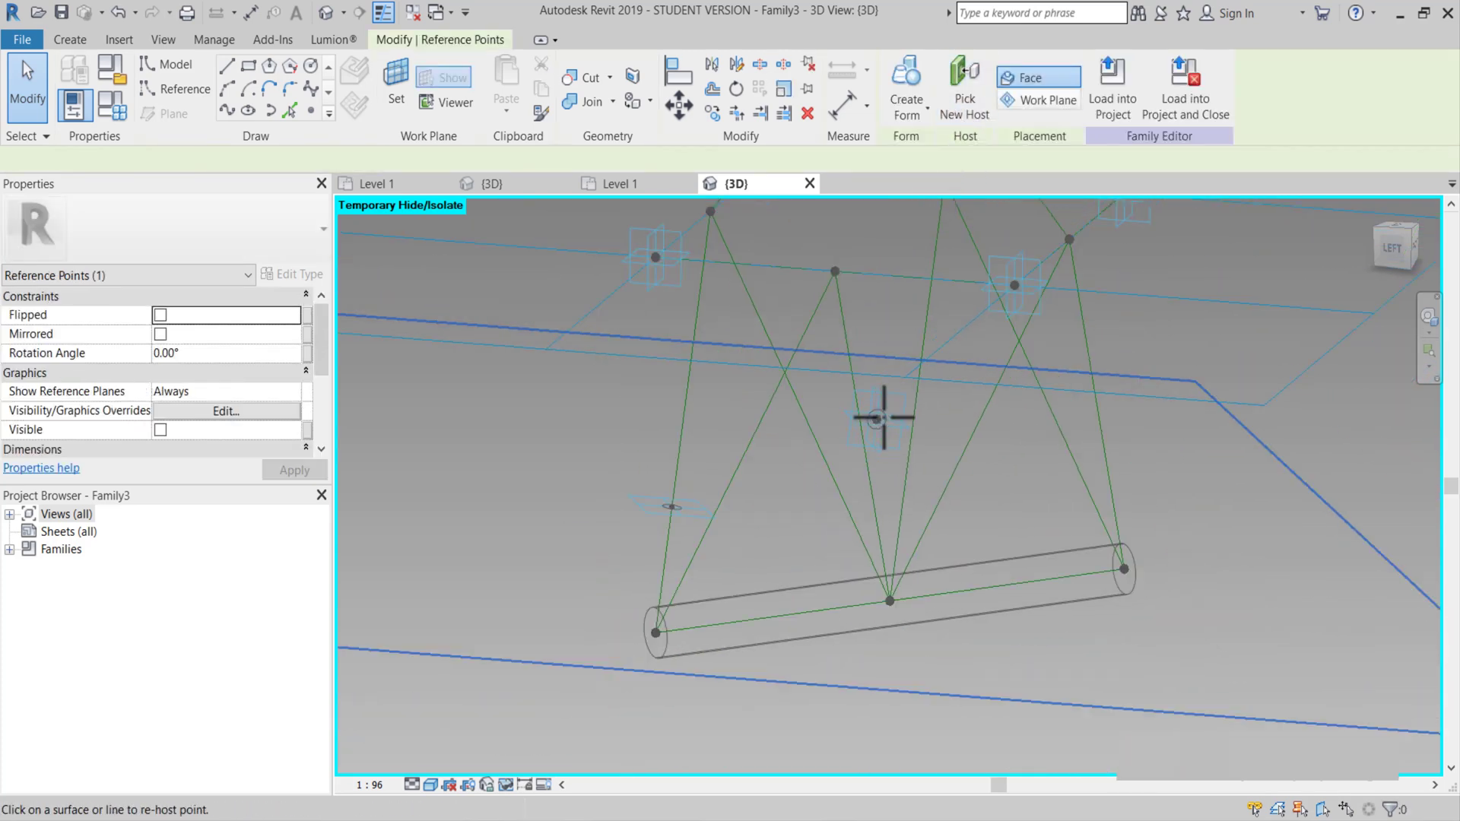
middle_click_drag(944, 436, 906, 462)
key("Escape")
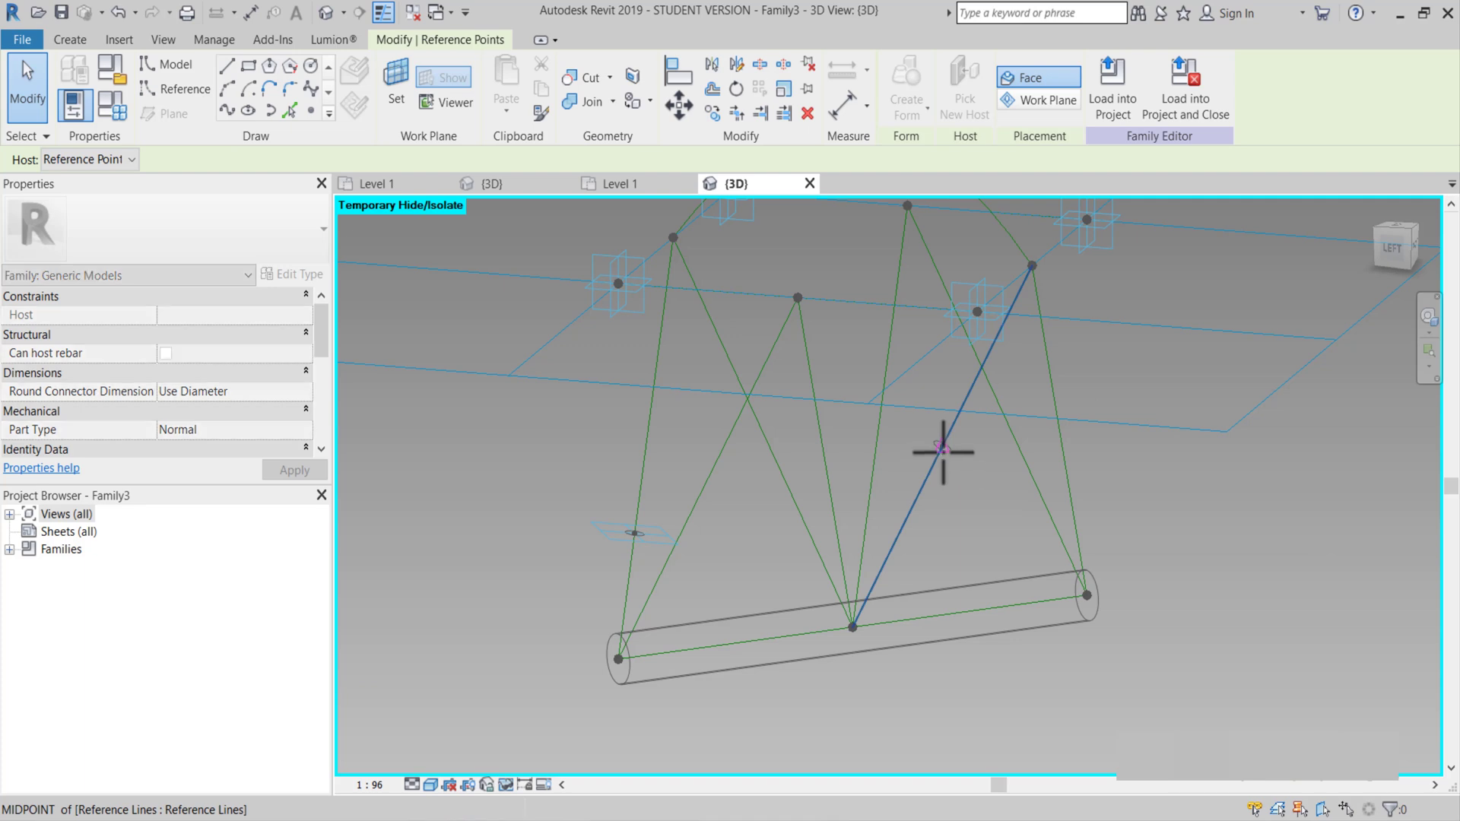
left_click(943, 454)
scroll(624, 546, "up", 1)
scroll(674, 459, "down", 1)
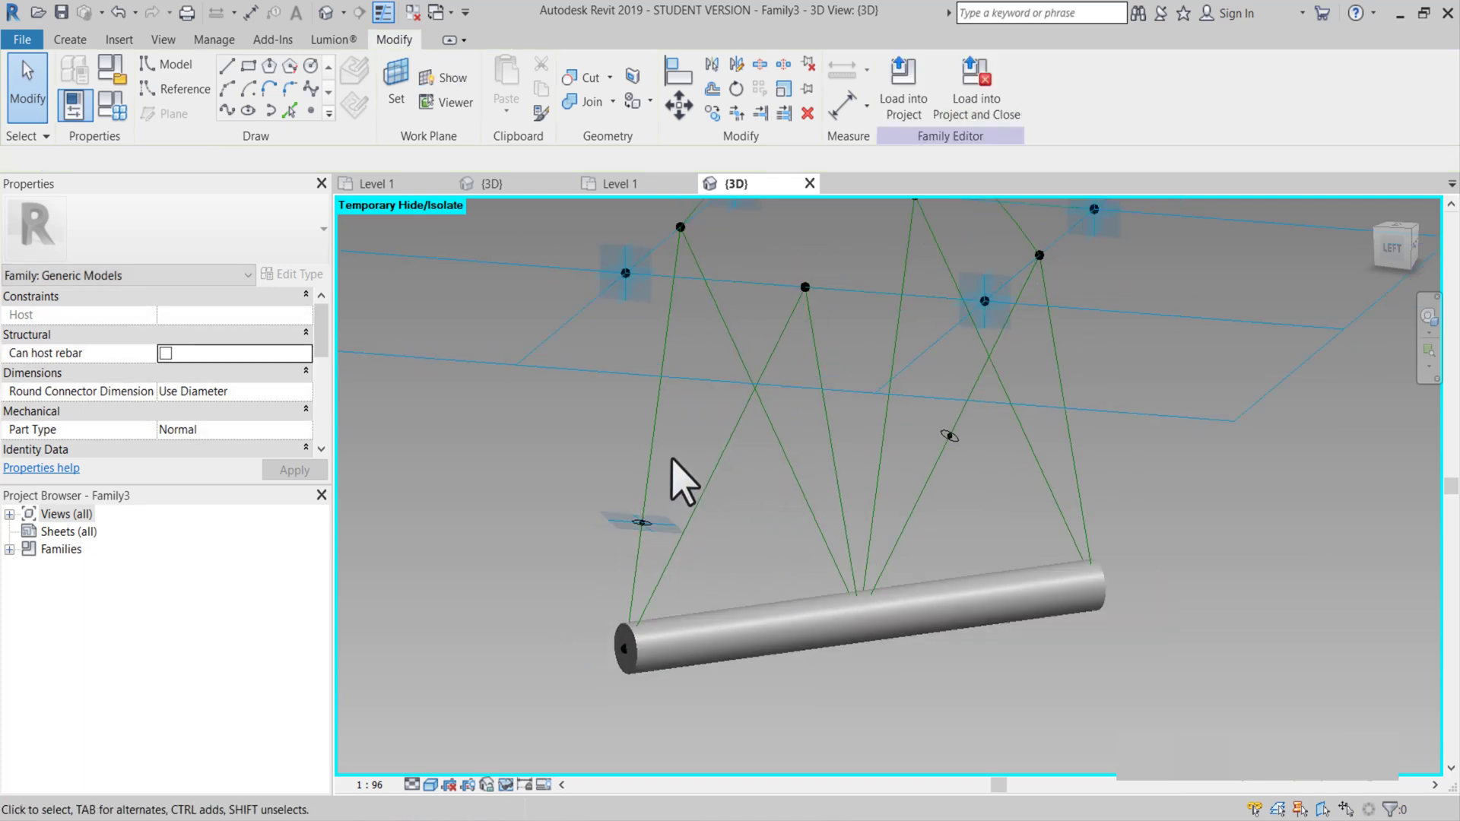
Create a solid tubular form from the small circle swept along its chain of four inclined reference lines.
middle_click_drag(674, 459, 678, 488)
key("Tab")
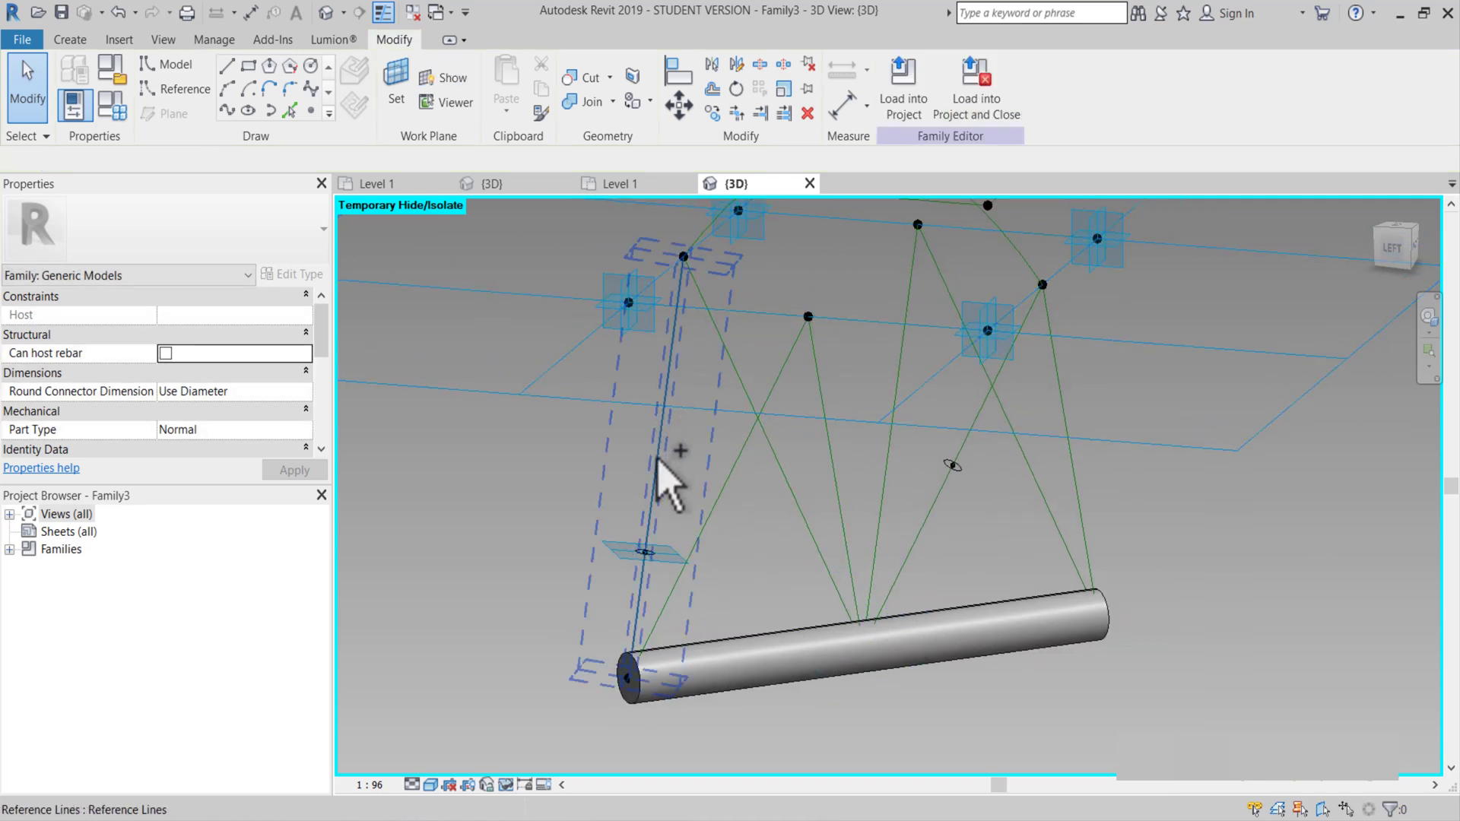
left_click(787, 476)
left_click(824, 413, "ctrl")
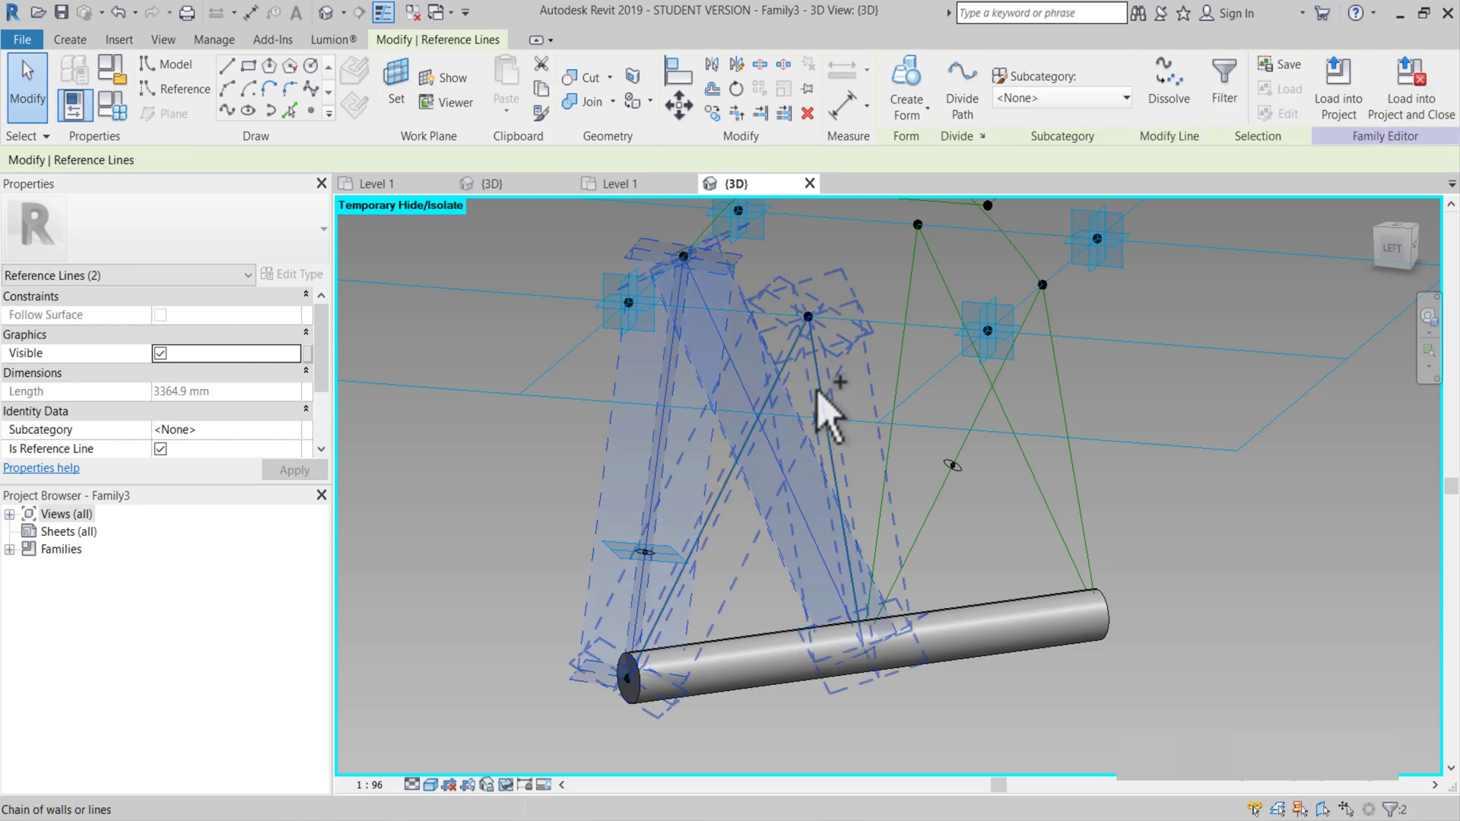
left_click(722, 537, "ctrl")
left_click(619, 602, "ctrl")
scroll(645, 555, "up", 5)
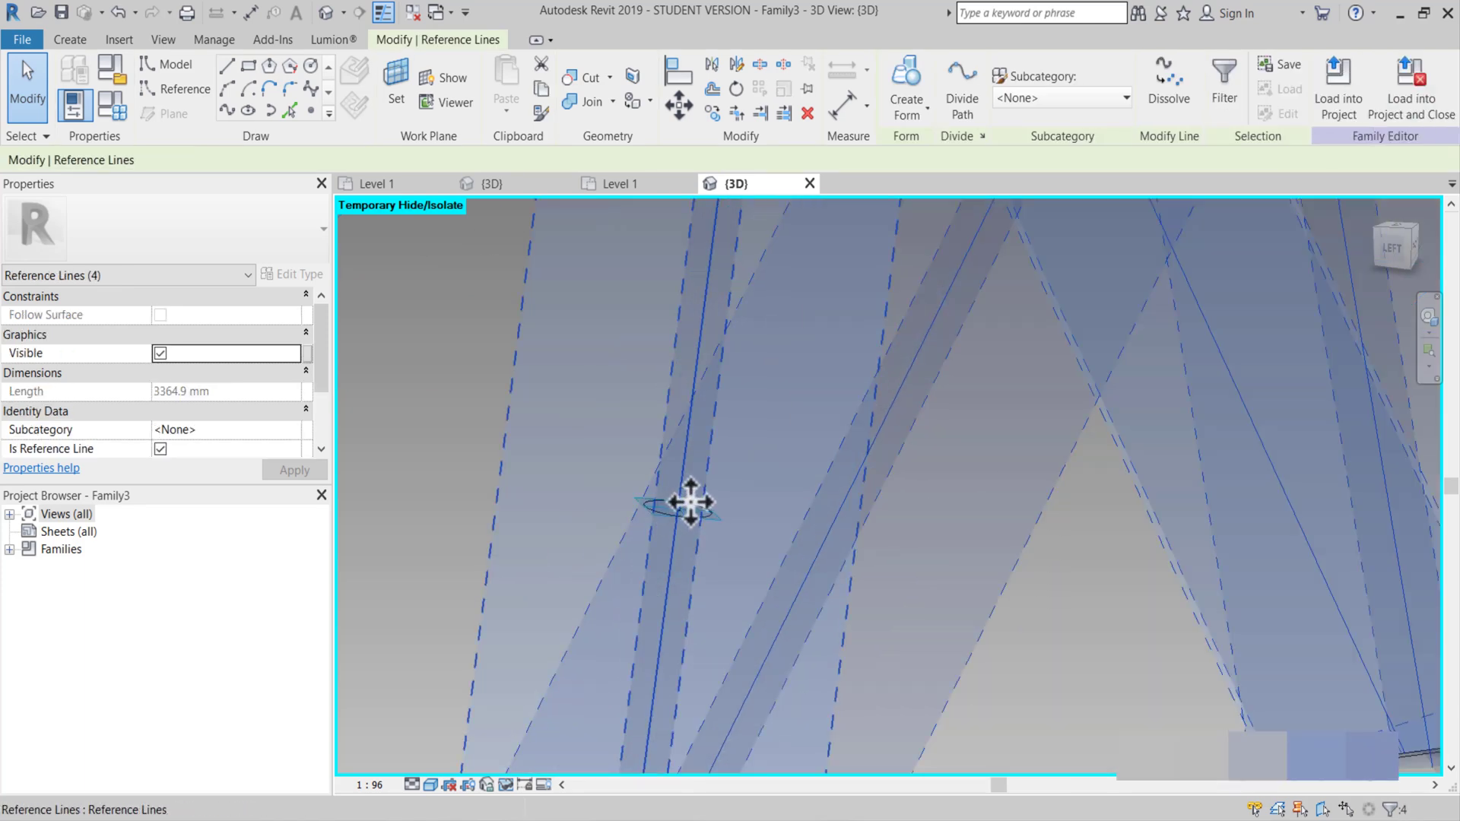
scroll(696, 508, "up", 3)
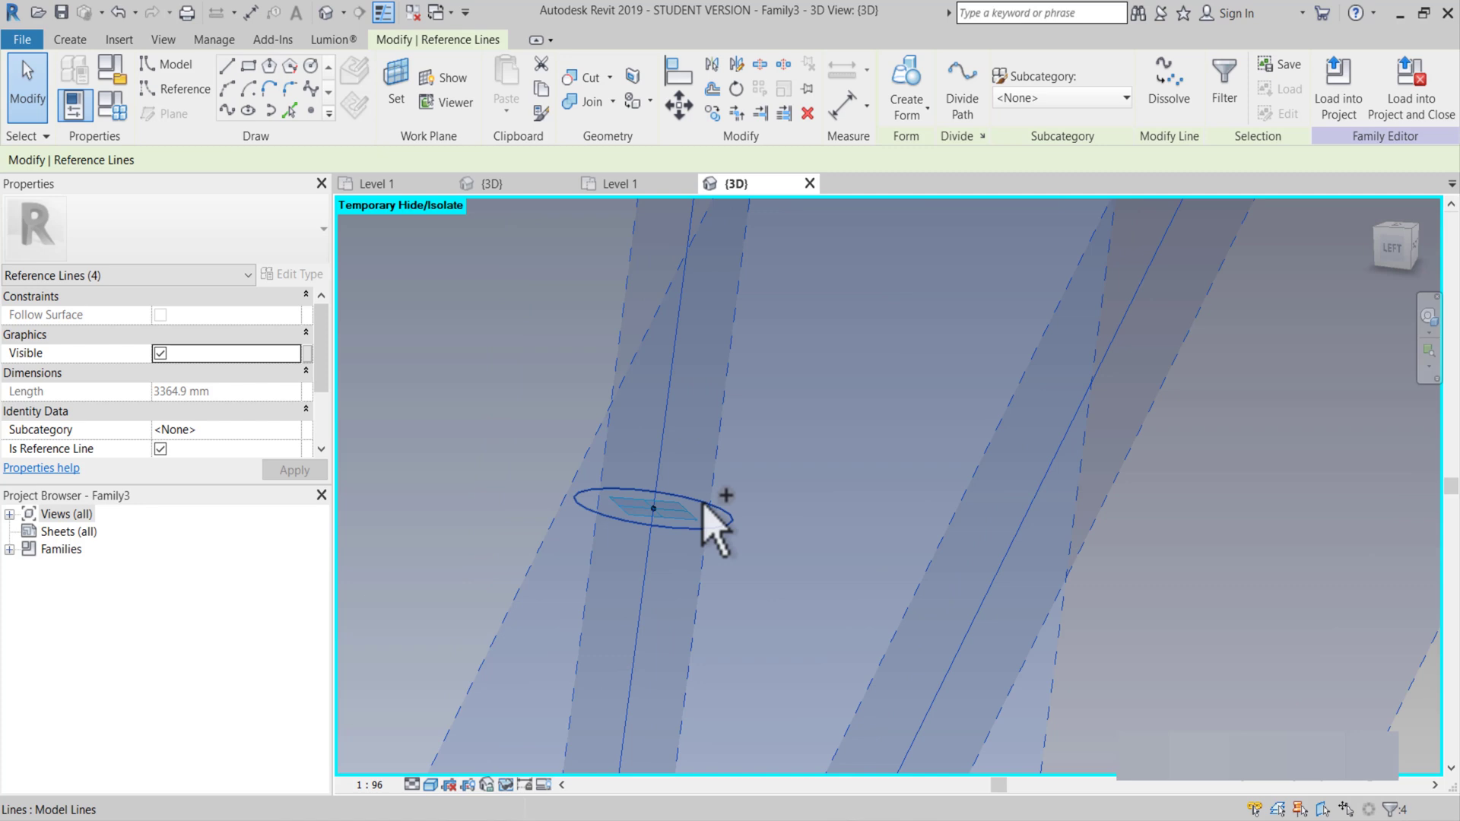
left_click(702, 504, "ctrl")
left_click(928, 110)
left_click(924, 140)
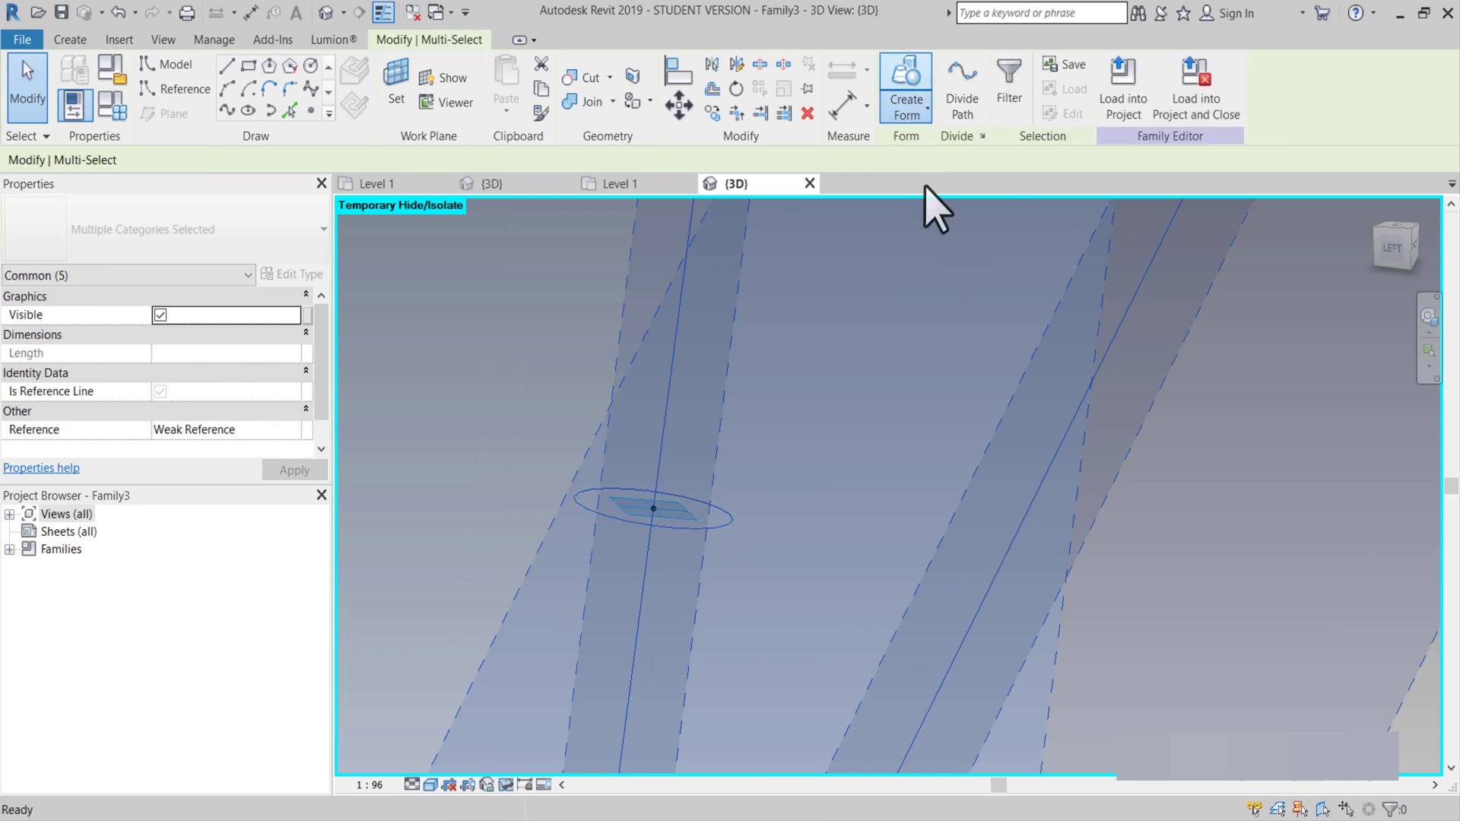
Create a solid tubular form from the copied circle along the opposite chain of four inclined reference lines.
scroll(874, 391, "down", 5)
middle_click_drag(922, 381, 772, 439)
scroll(756, 456, "up", 3)
scroll(772, 440, "up", 3)
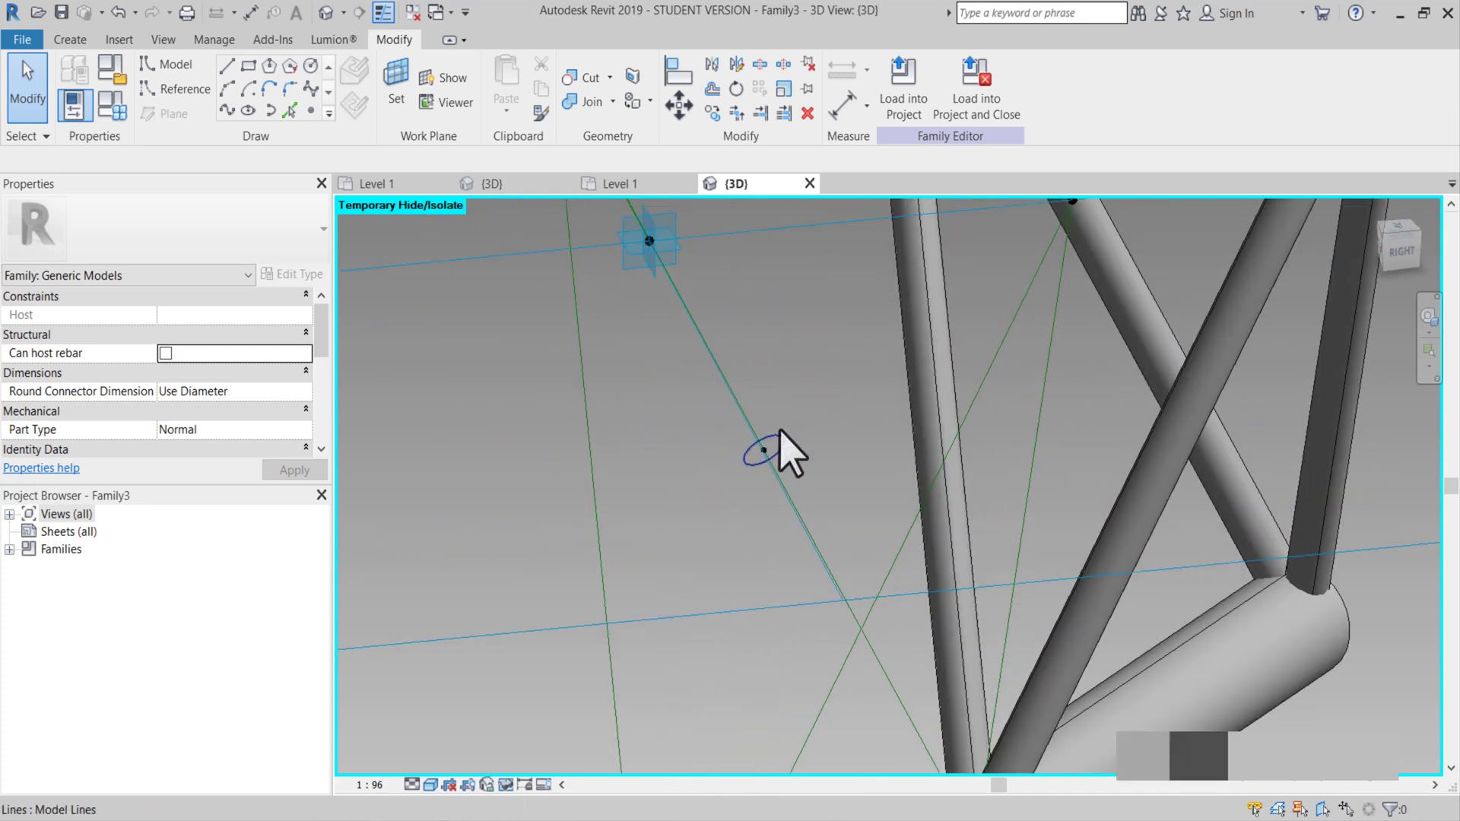
scroll(781, 435, "up", 2)
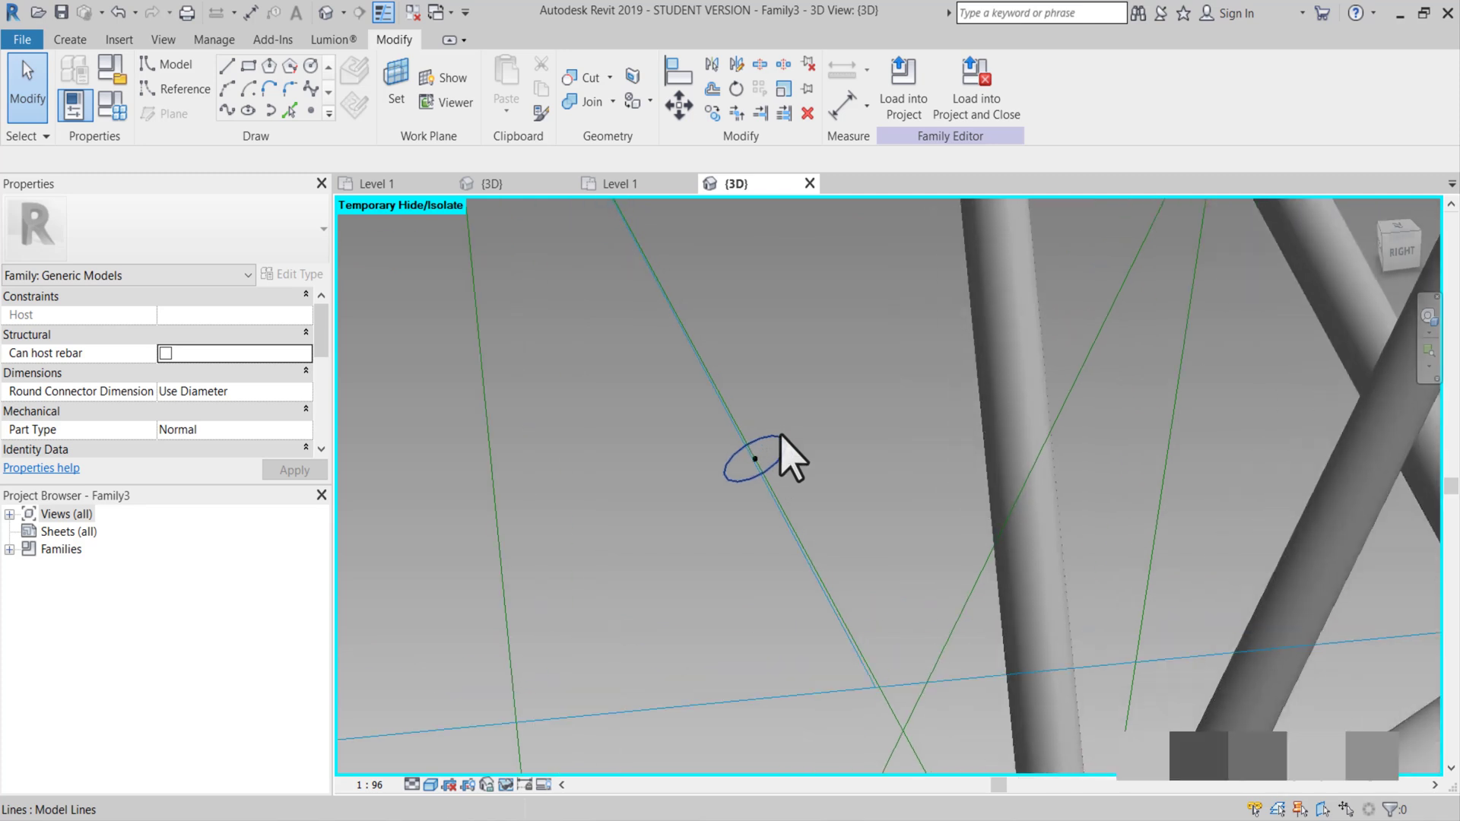
scroll(782, 436, "down", 3)
middle_click_drag(782, 437, 778, 430, "shift")
scroll(747, 402, "up", 1)
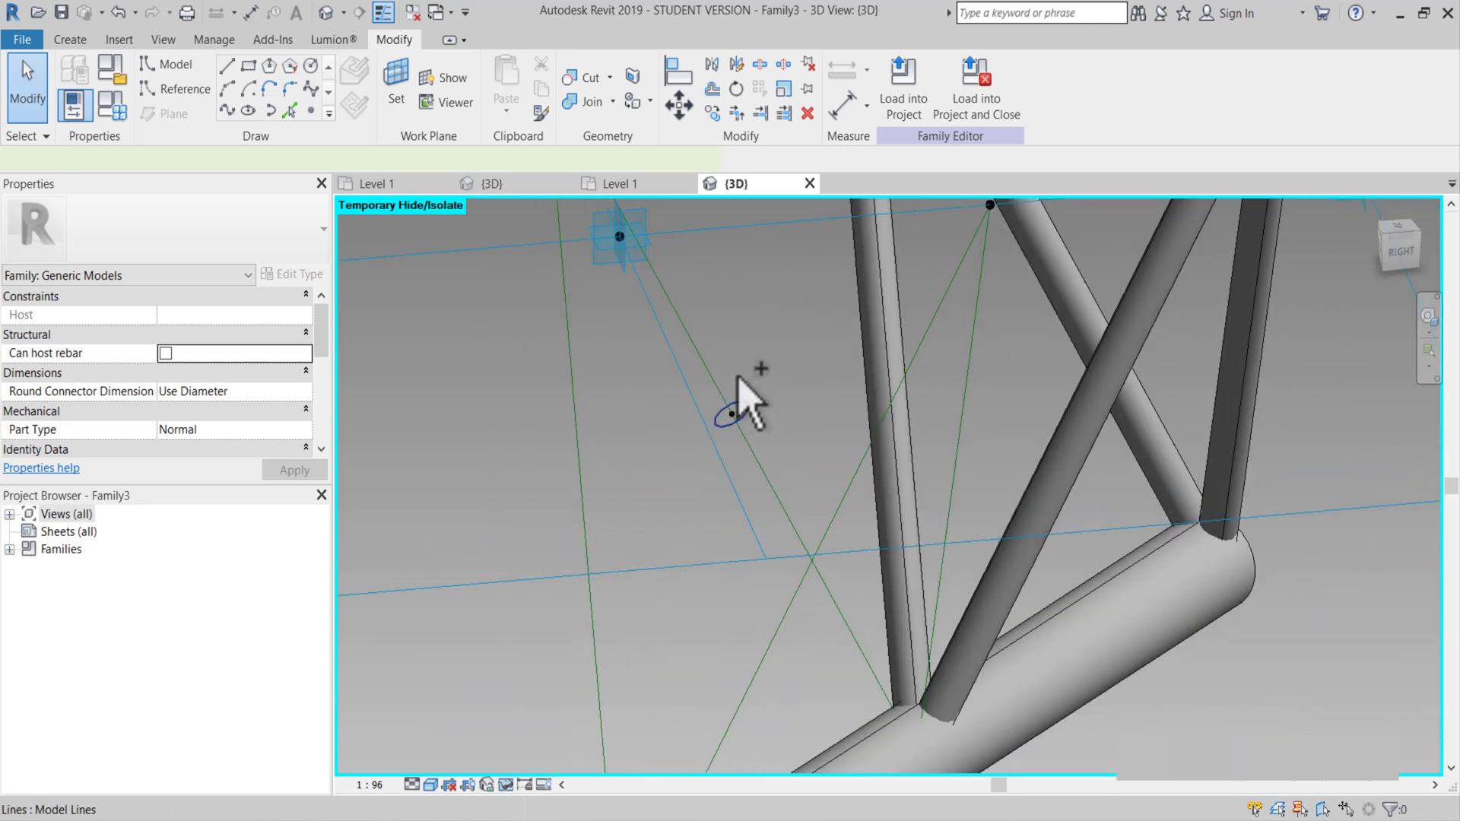
left_click(732, 387, "ctrl")
left_click(723, 392, "ctrl")
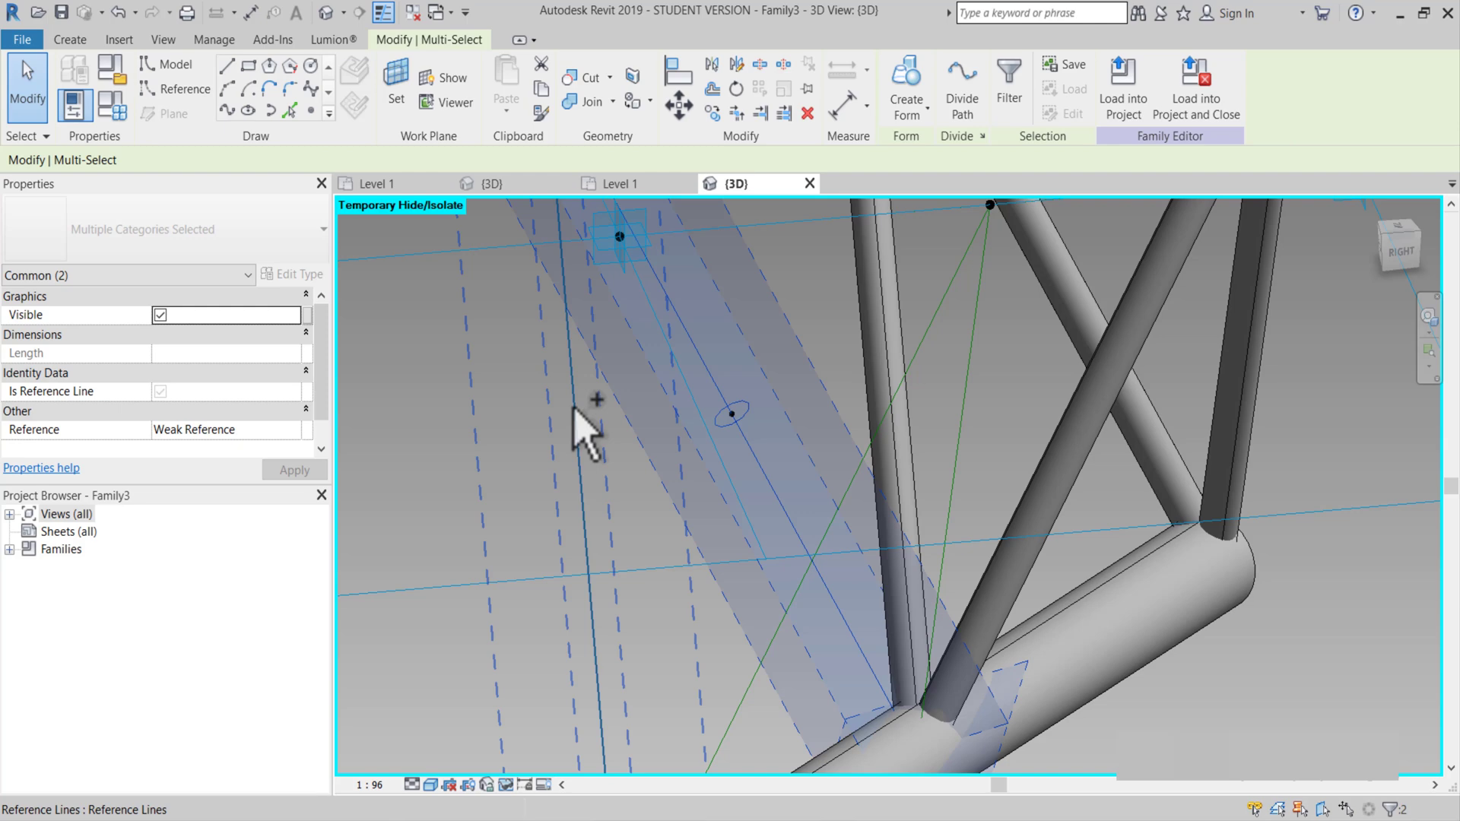
left_click(574, 408, "ctrl")
key("Tab")
left_click(974, 372, "ctrl")
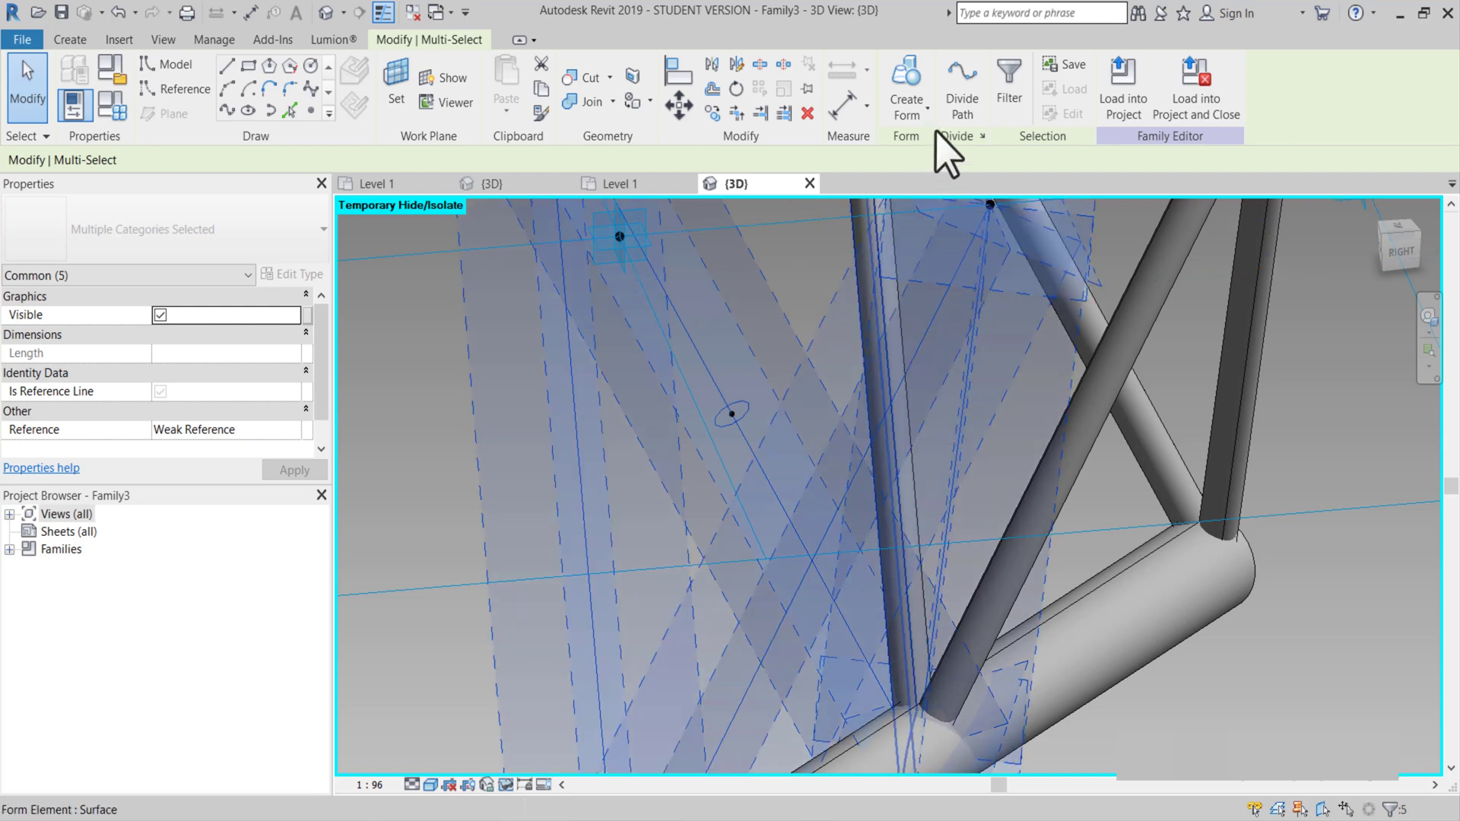
left_click(906, 111)
left_click(938, 168)
Reset the temporary hide/isolate so the hidden dome and frame are shown with the truss.
scroll(920, 429, "down", 3)
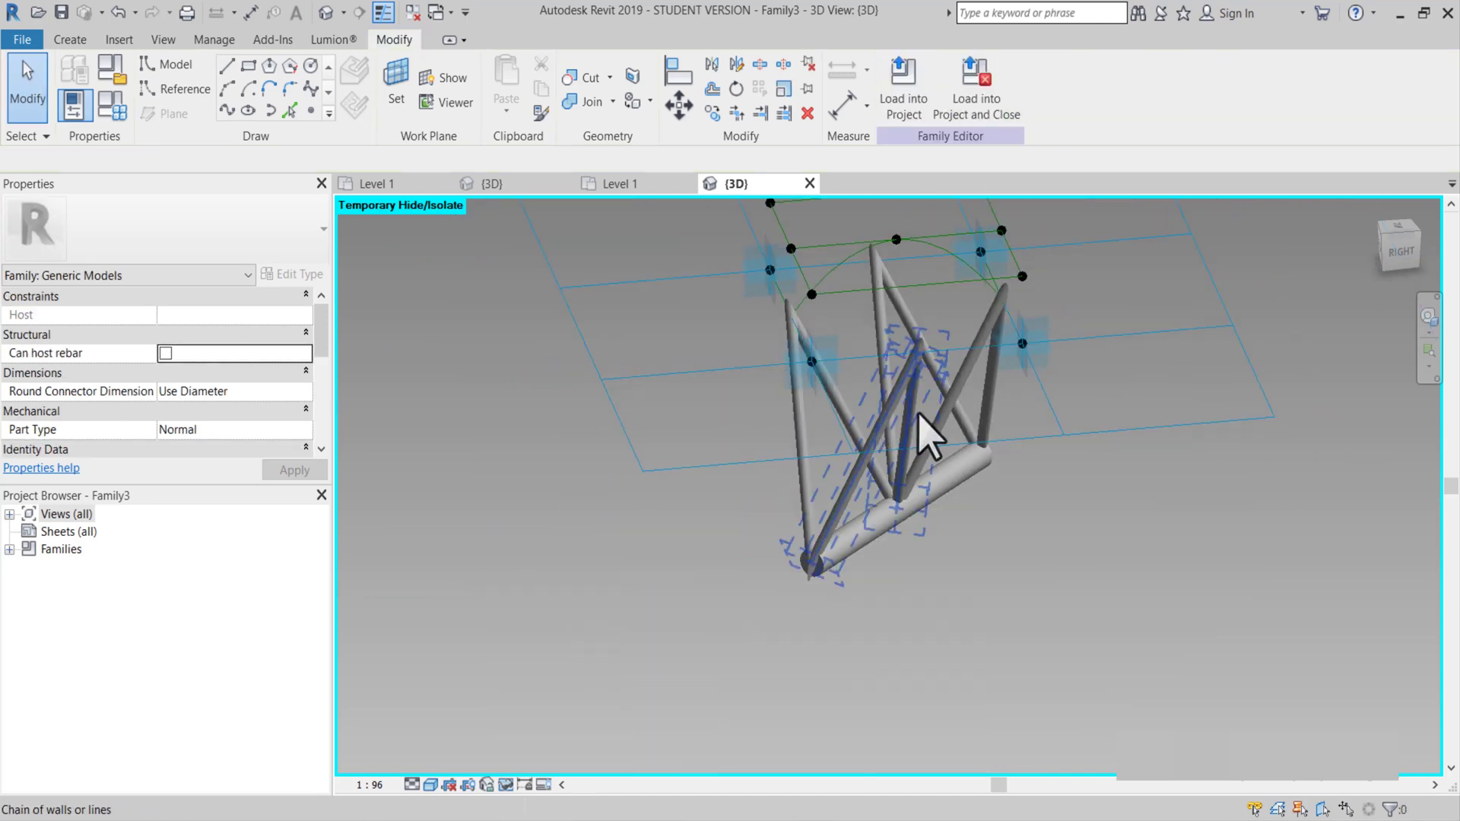
middle_click_drag(920, 430, 593, 730, "shift")
left_click(505, 786)
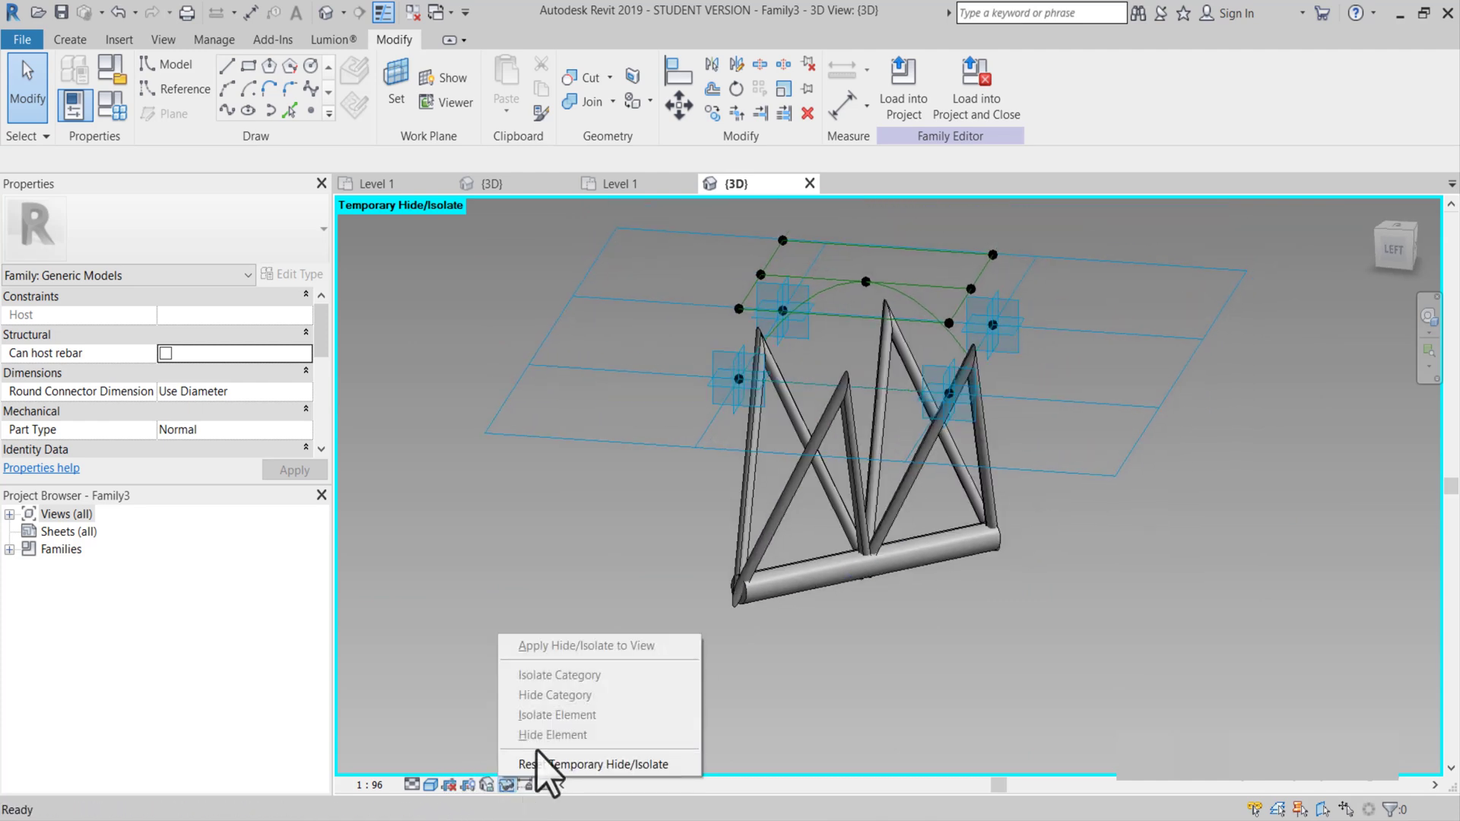
left_click(547, 766)
Select the whole tubular frame around the dome and start editing its circular profile.
middle_click_drag(834, 581, 1071, 560, "shift")
scroll(857, 365, "up", 4)
middle_click_drag(985, 423, 1059, 456, "shift")
scroll(988, 391, "up", 3)
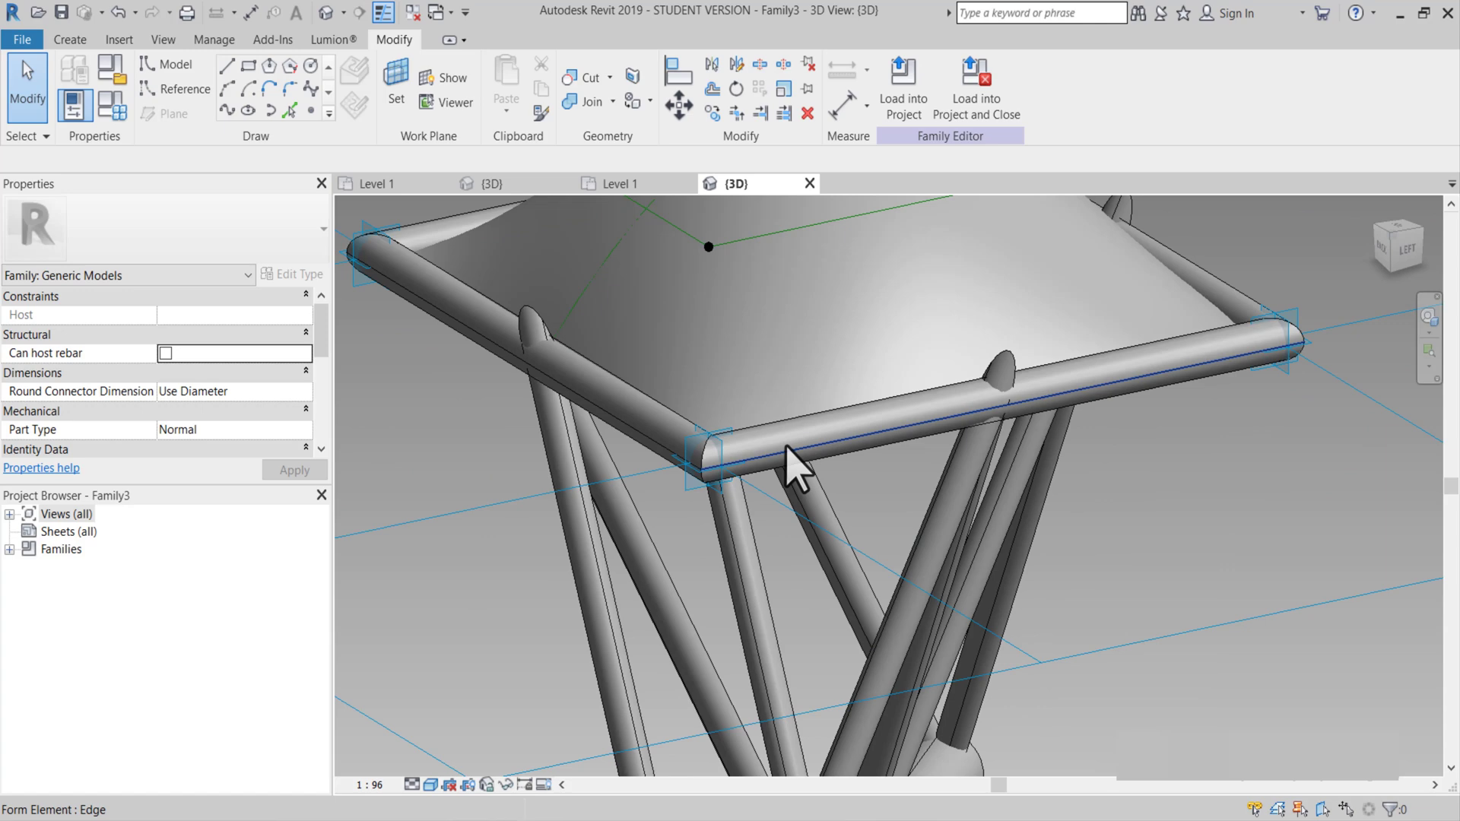
scroll(814, 447, "down", 3)
middle_click_drag(814, 446, 1173, 433, "shift")
scroll(820, 421, "up", 3)
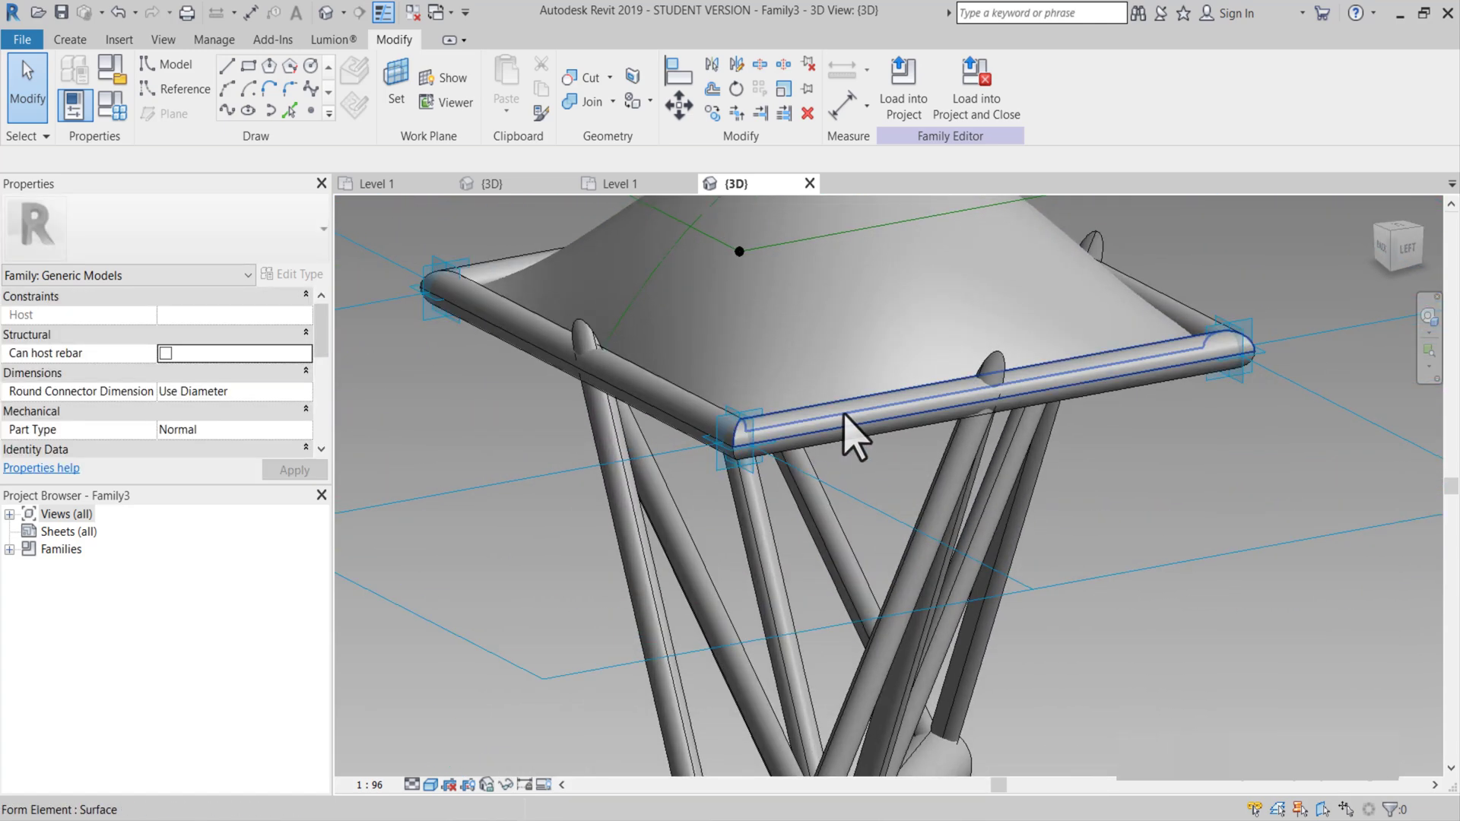
left_click(844, 415)
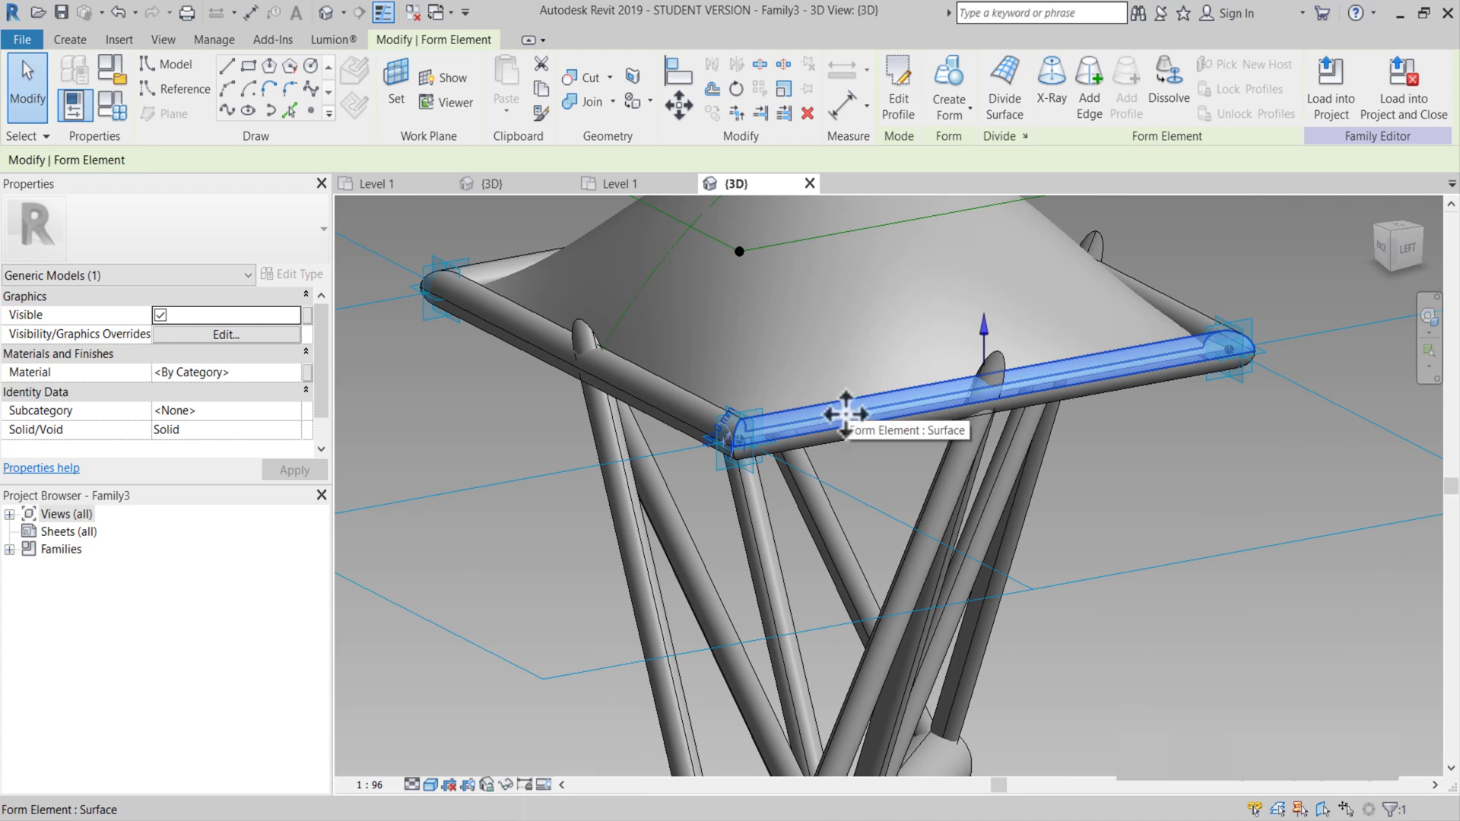
key("Tab")
left_click(846, 417)
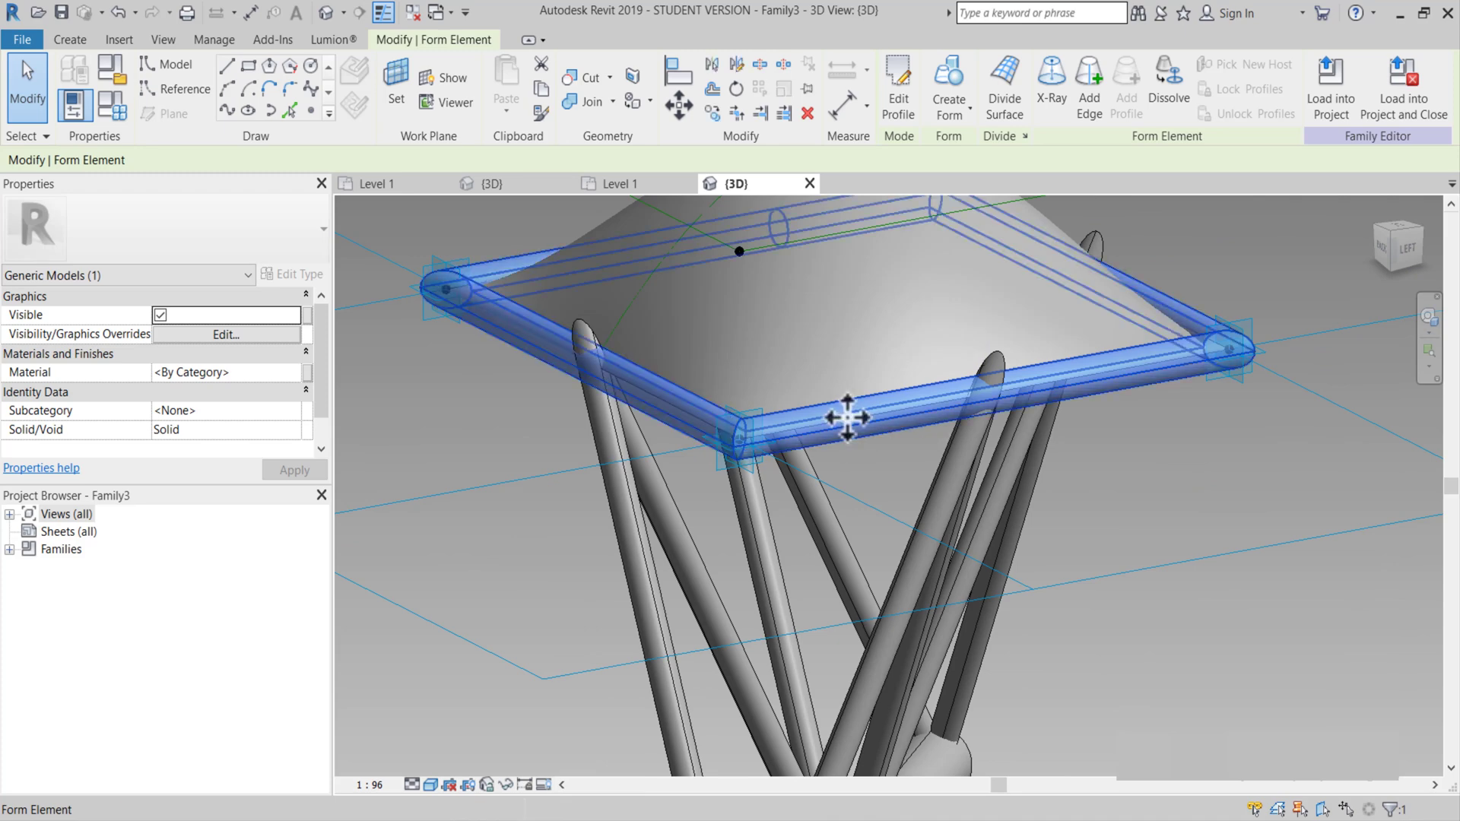
middle_click_drag(874, 391, 387, 433, "shift")
middle_click_drag(542, 449, 876, 424, "shift")
scroll(915, 436, "up", 2)
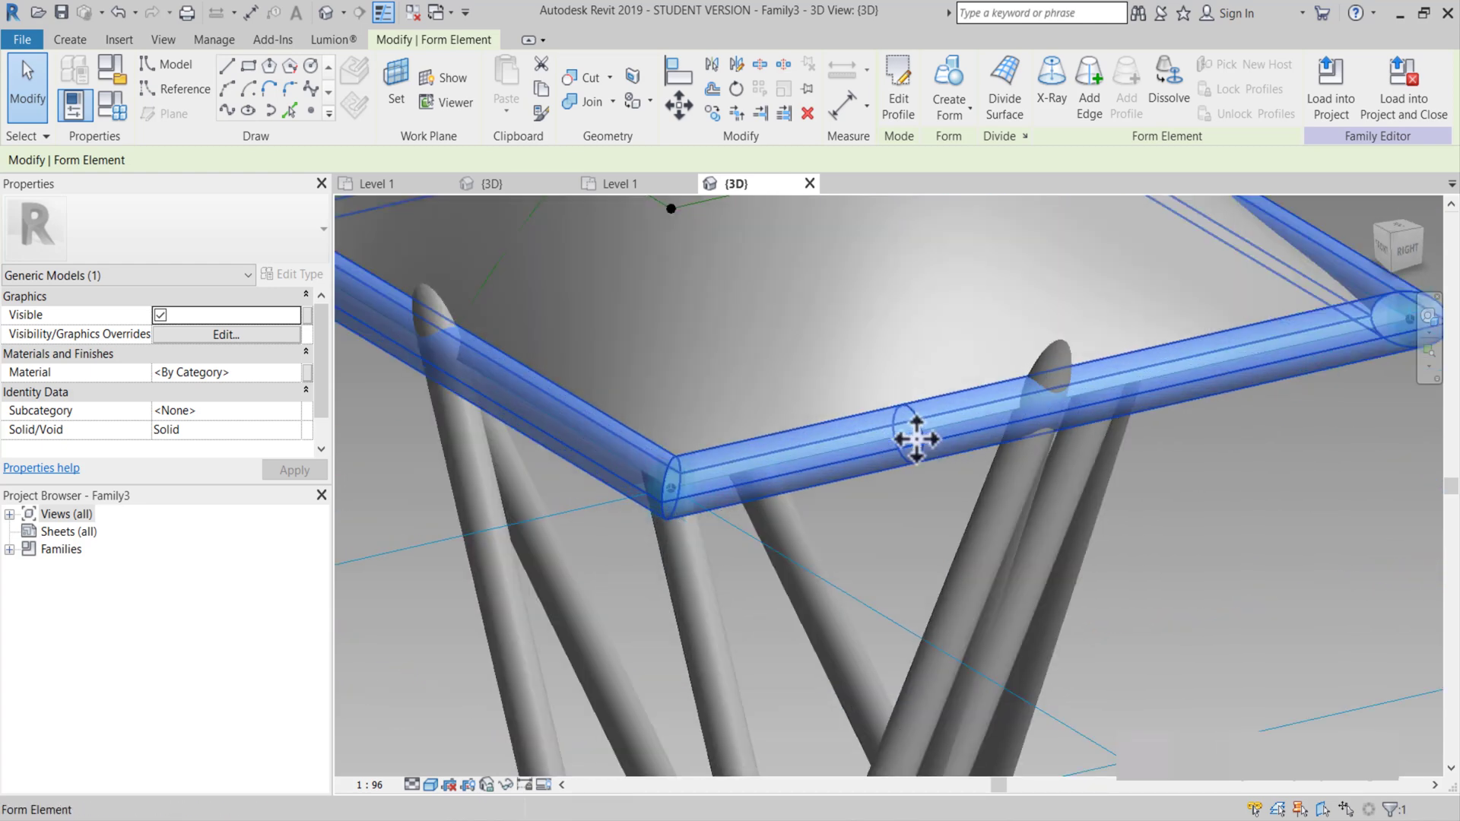
left_click(900, 101)
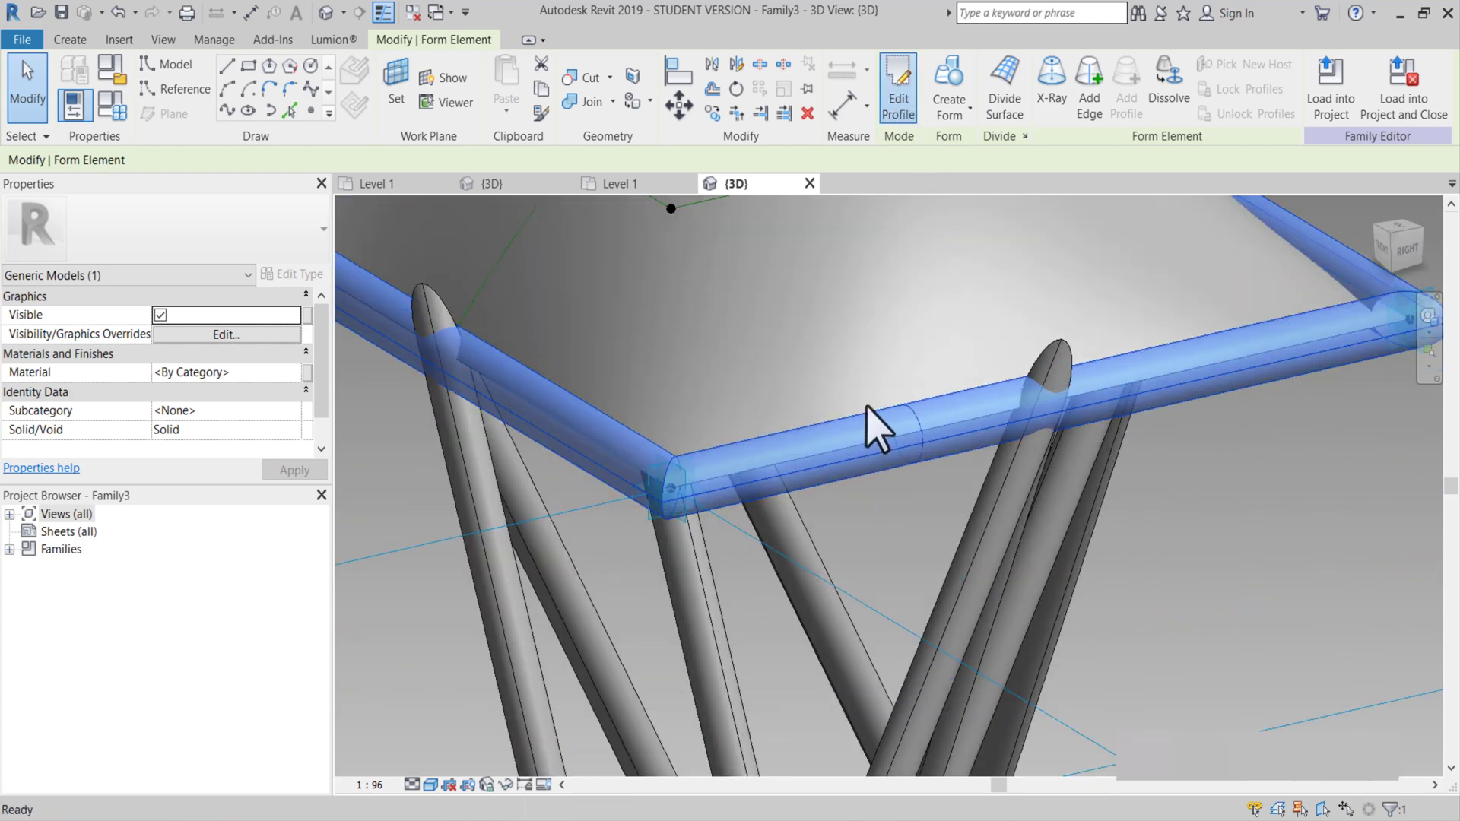
left_click(901, 454)
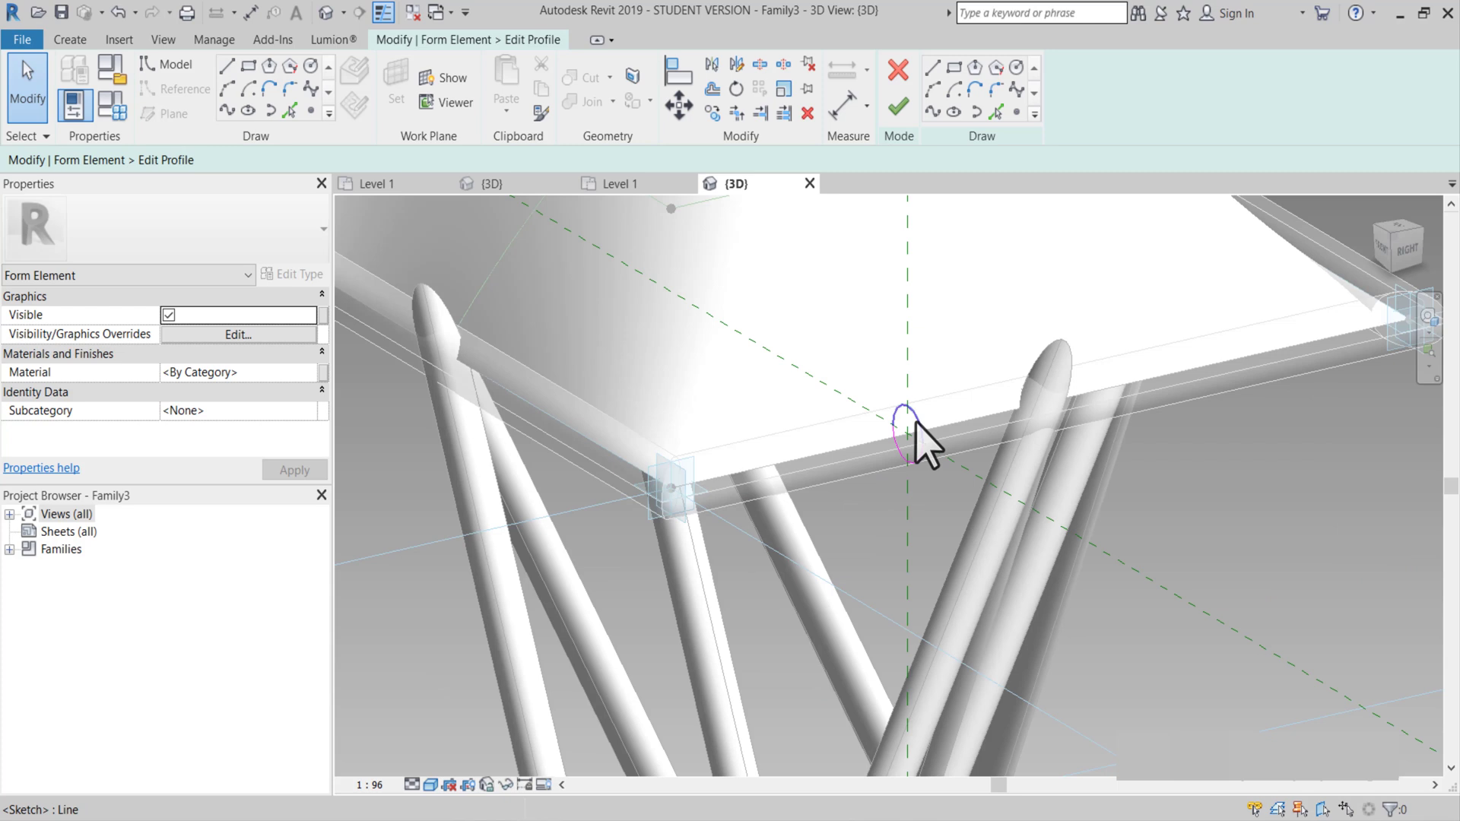
Set the frame profile's radius to 200 mm and finish the profile edit.
left_click(916, 423)
key("Escape")
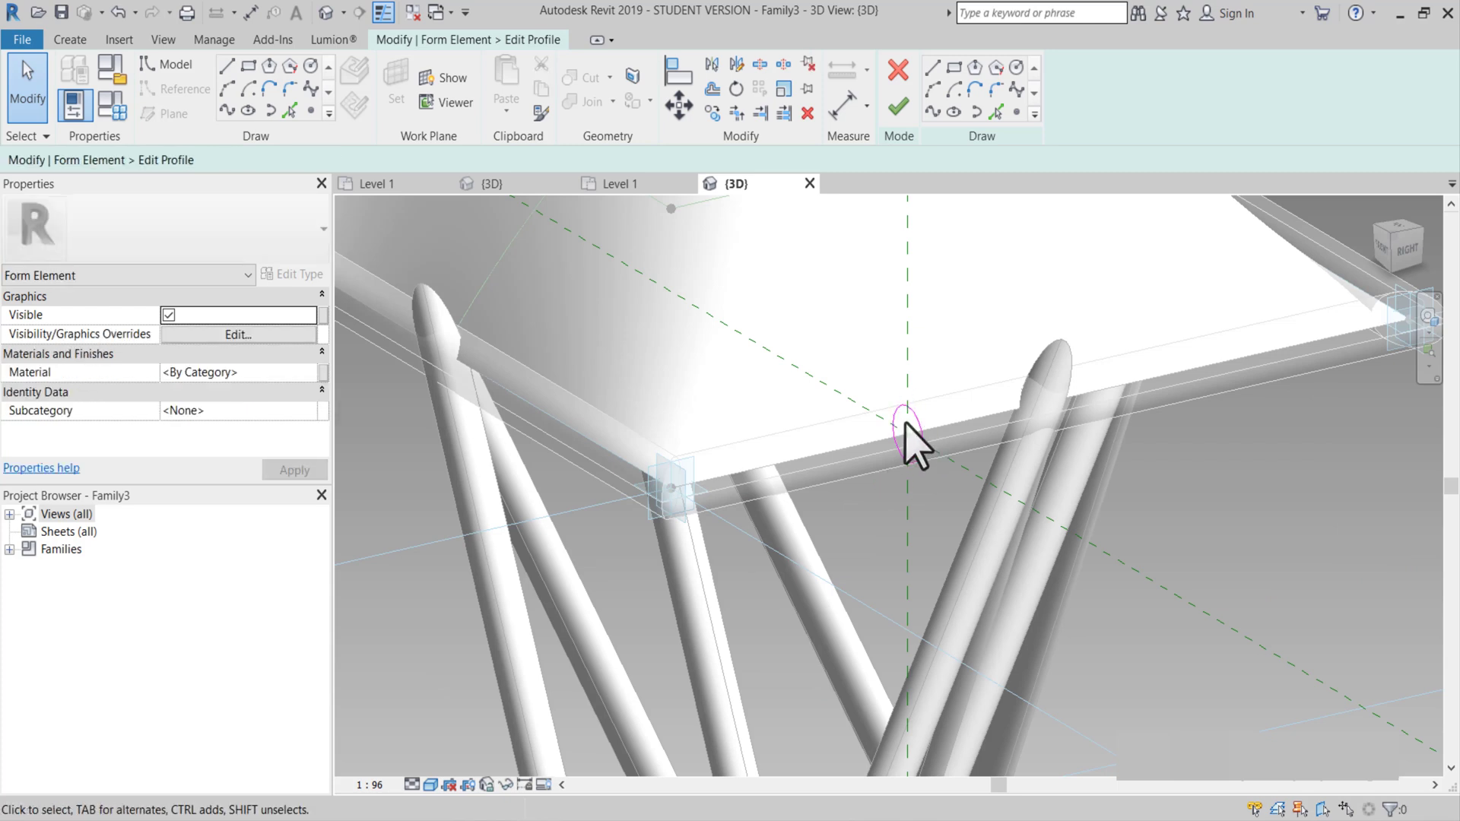
left_click(915, 427)
key("Escape")
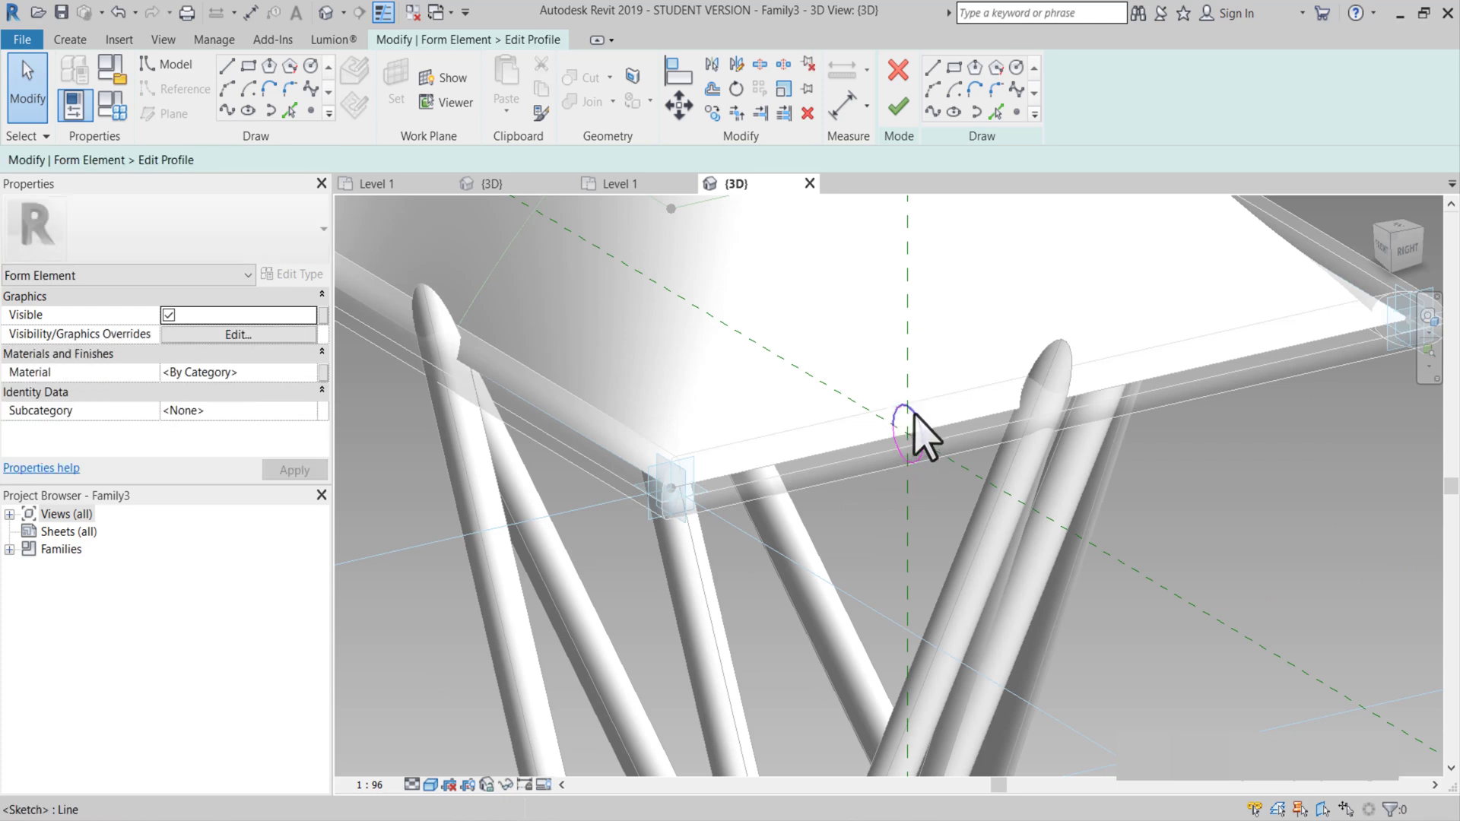
left_click(914, 414)
scroll(908, 418, "up", 3)
left_click(899, 414)
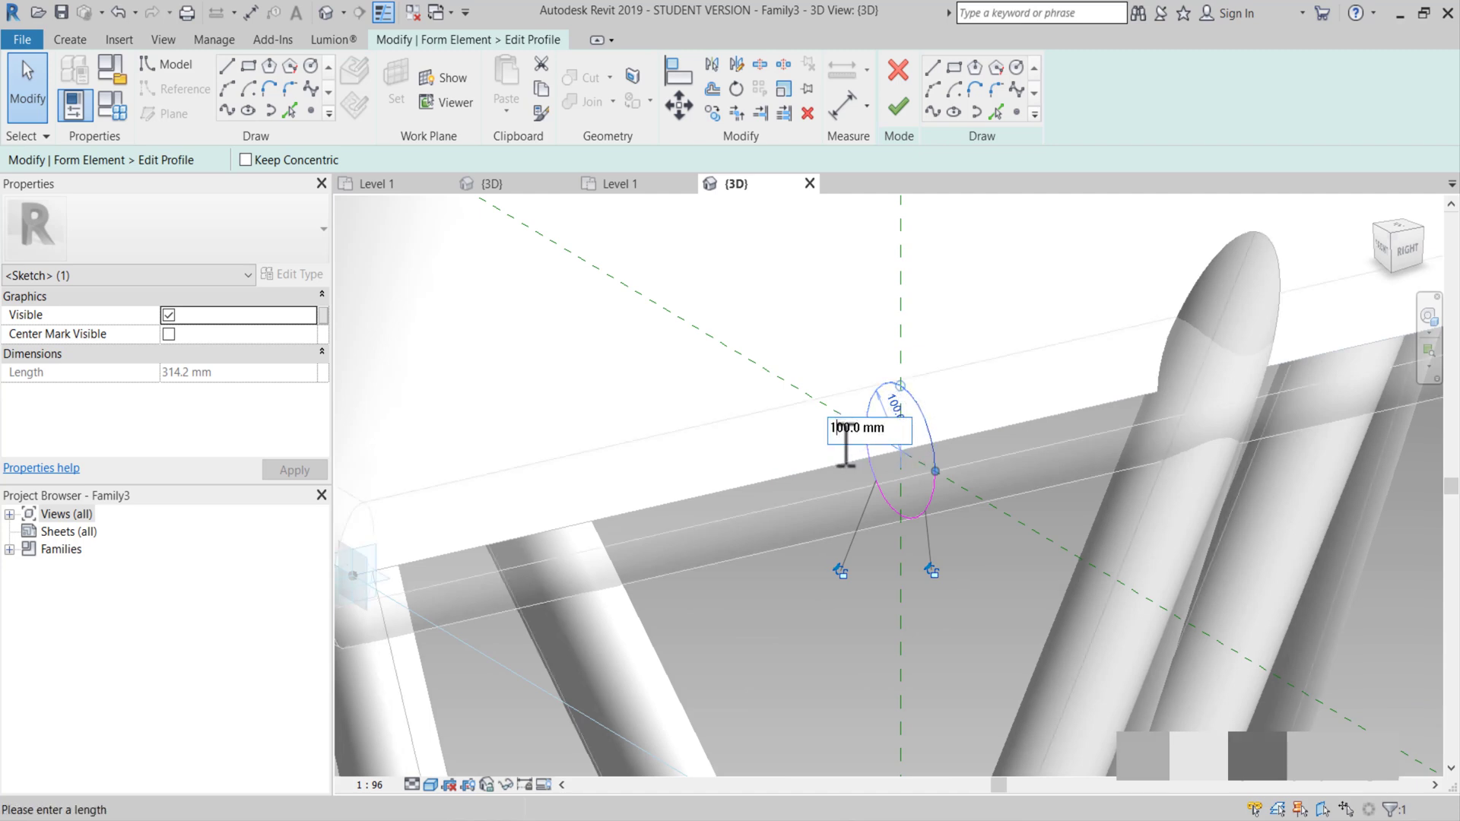
type("2")
key("Return")
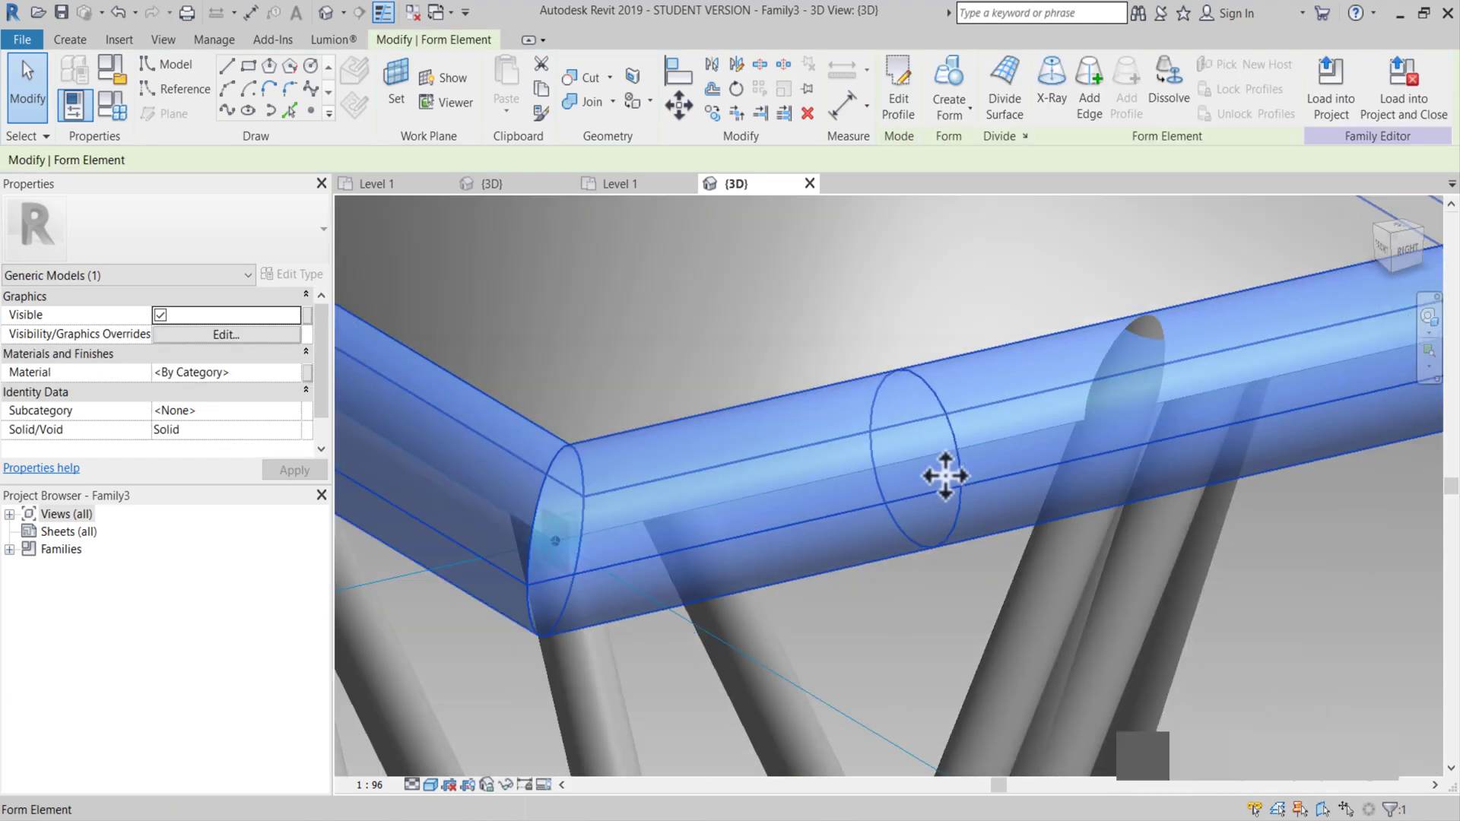
Deselect the frame and examine the thickened frame, dome and truss members from several sides.
scroll(945, 476, "down", 3)
key("Escape")
middle_click_drag(1053, 532, 1102, 502, "shift")
scroll(913, 475, "up", 3)
middle_click_drag(1019, 563, 772, 756, "shift")
scroll(893, 743, "up", 5)
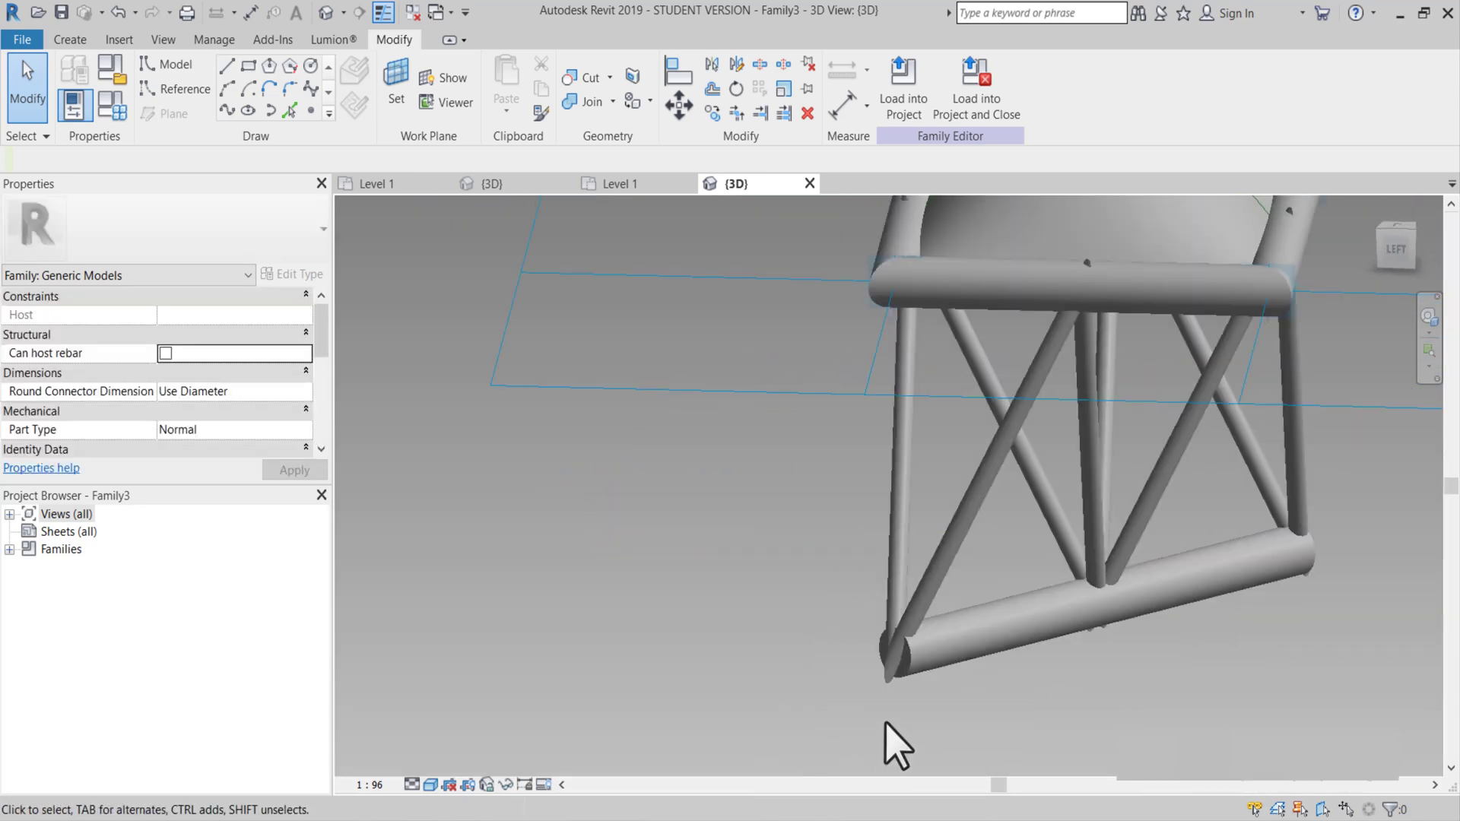
middle_click_drag(892, 743, 844, 665, "shift")
scroll(942, 639, "down", 4)
scroll(841, 632, "up", 2)
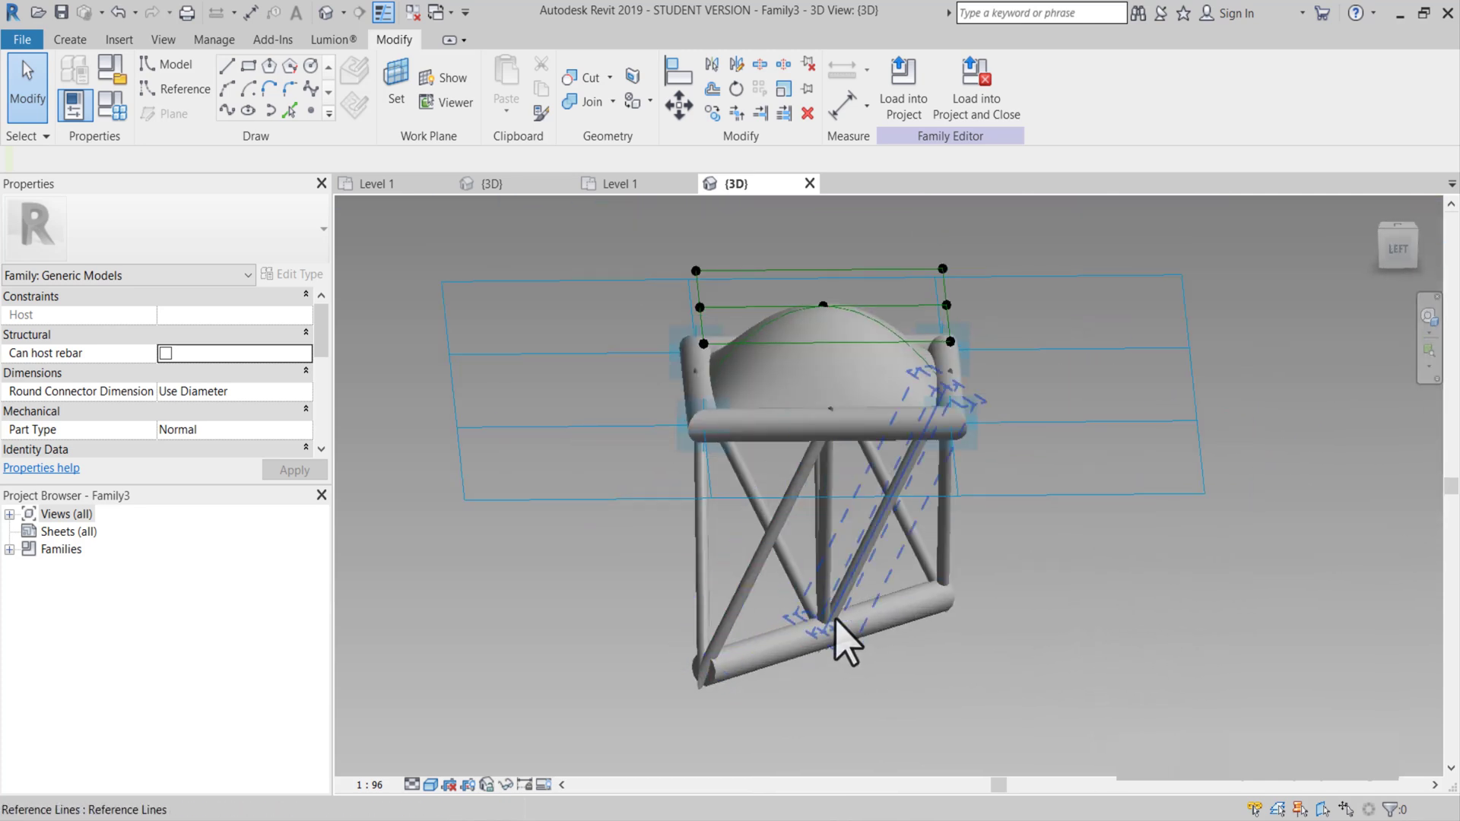
middle_click_drag(863, 613, 824, 609, "shift")
scroll(831, 580, "down", 2)
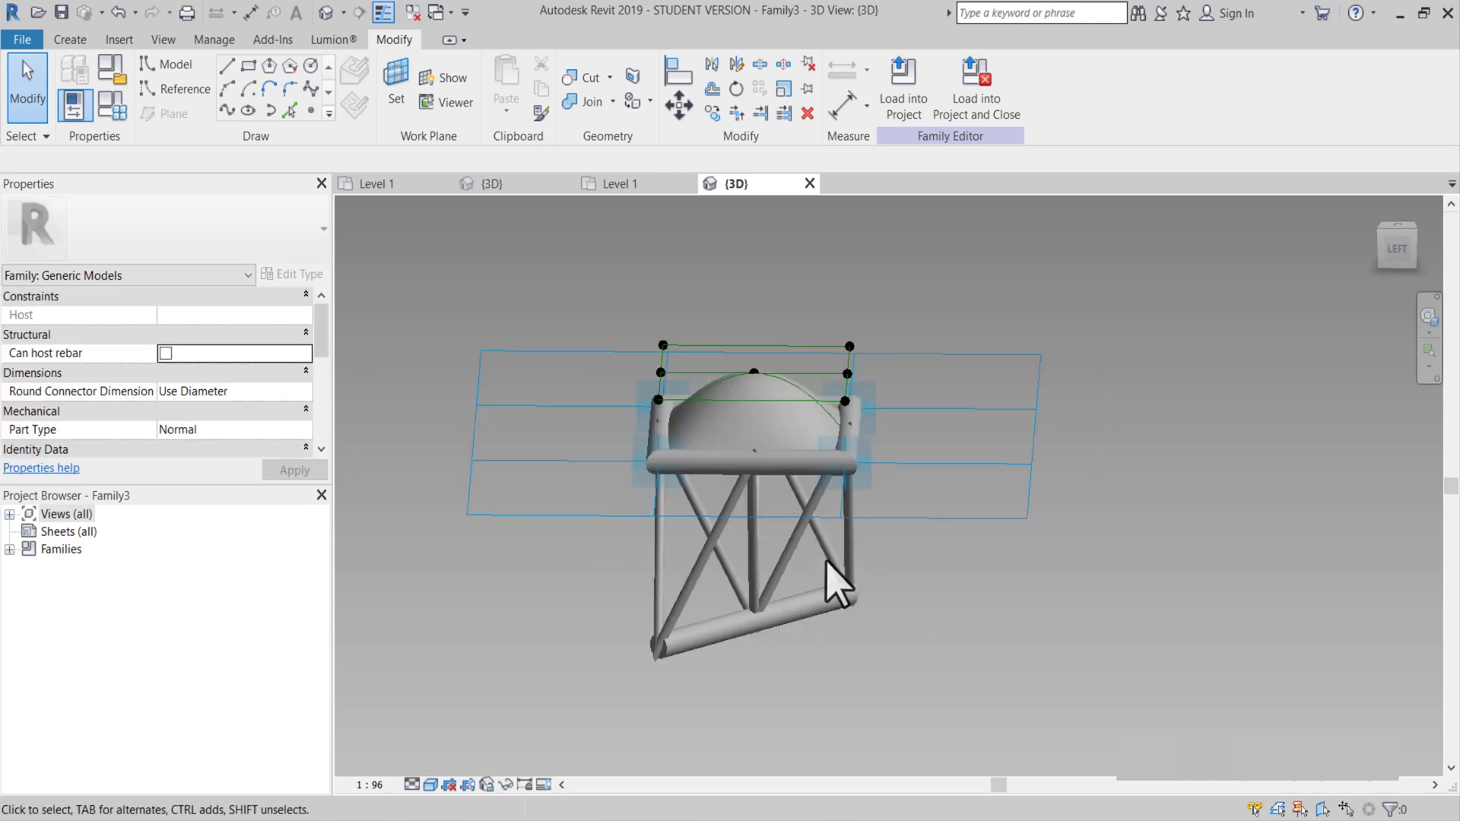
middle_click_drag(894, 527, 913, 576, "shift")
scroll(773, 498, "up", 3)
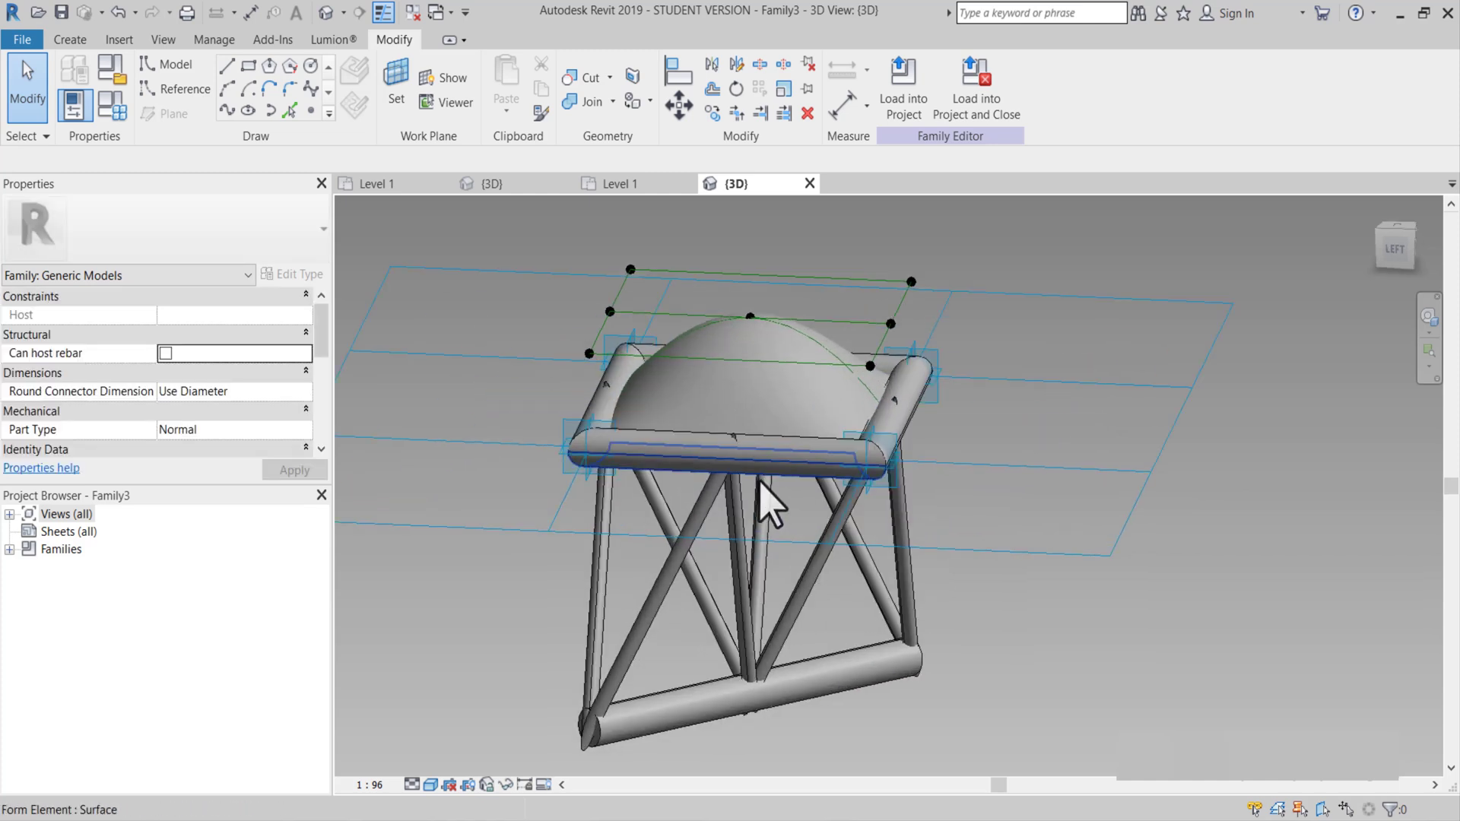
middle_click_drag(769, 505, 880, 548, "shift")
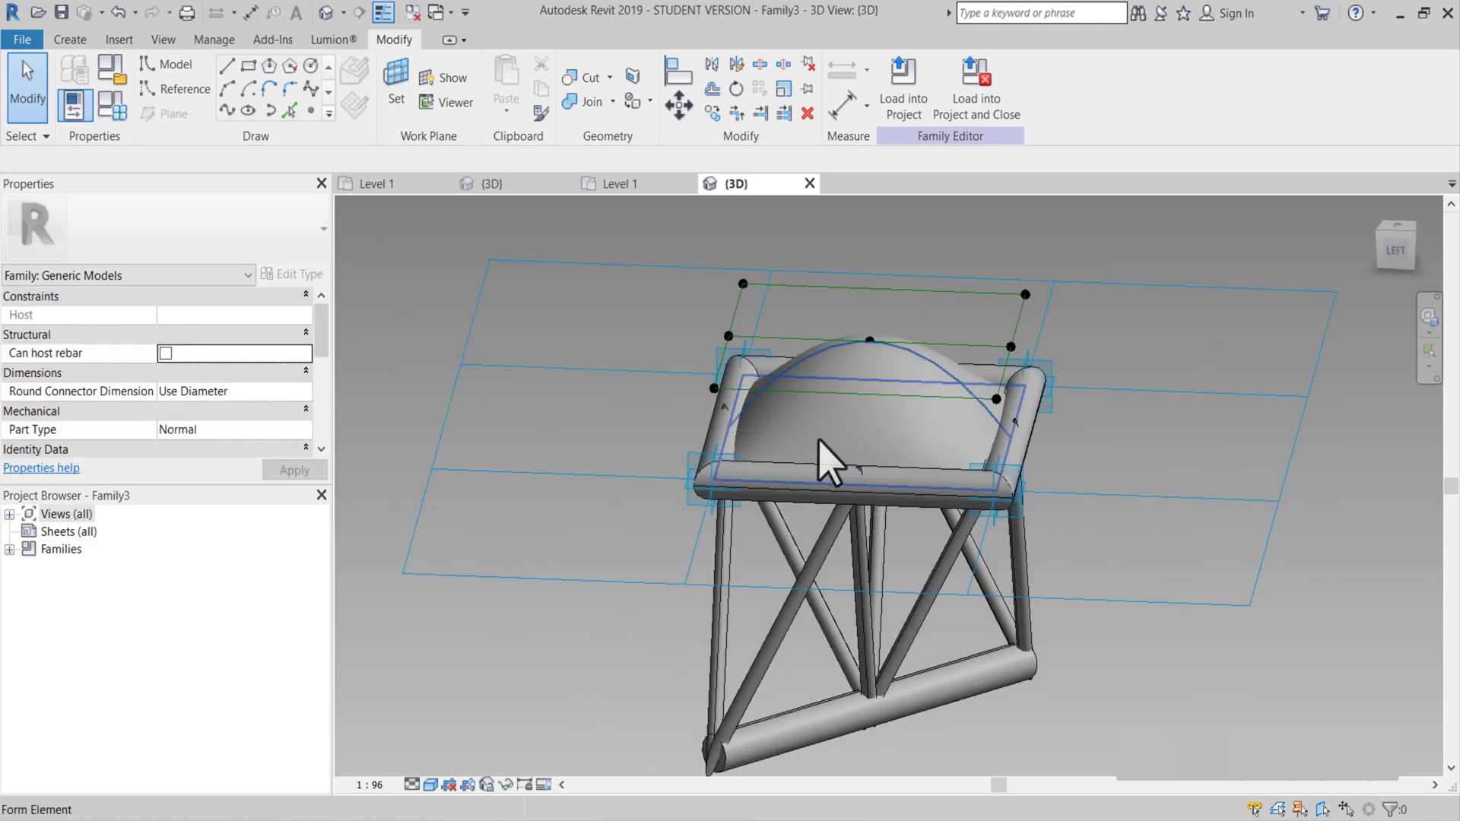
Associate the domed panel's material with a new type family parameter named CAM, grouped under Materials and Finishes.
left_click(850, 430)
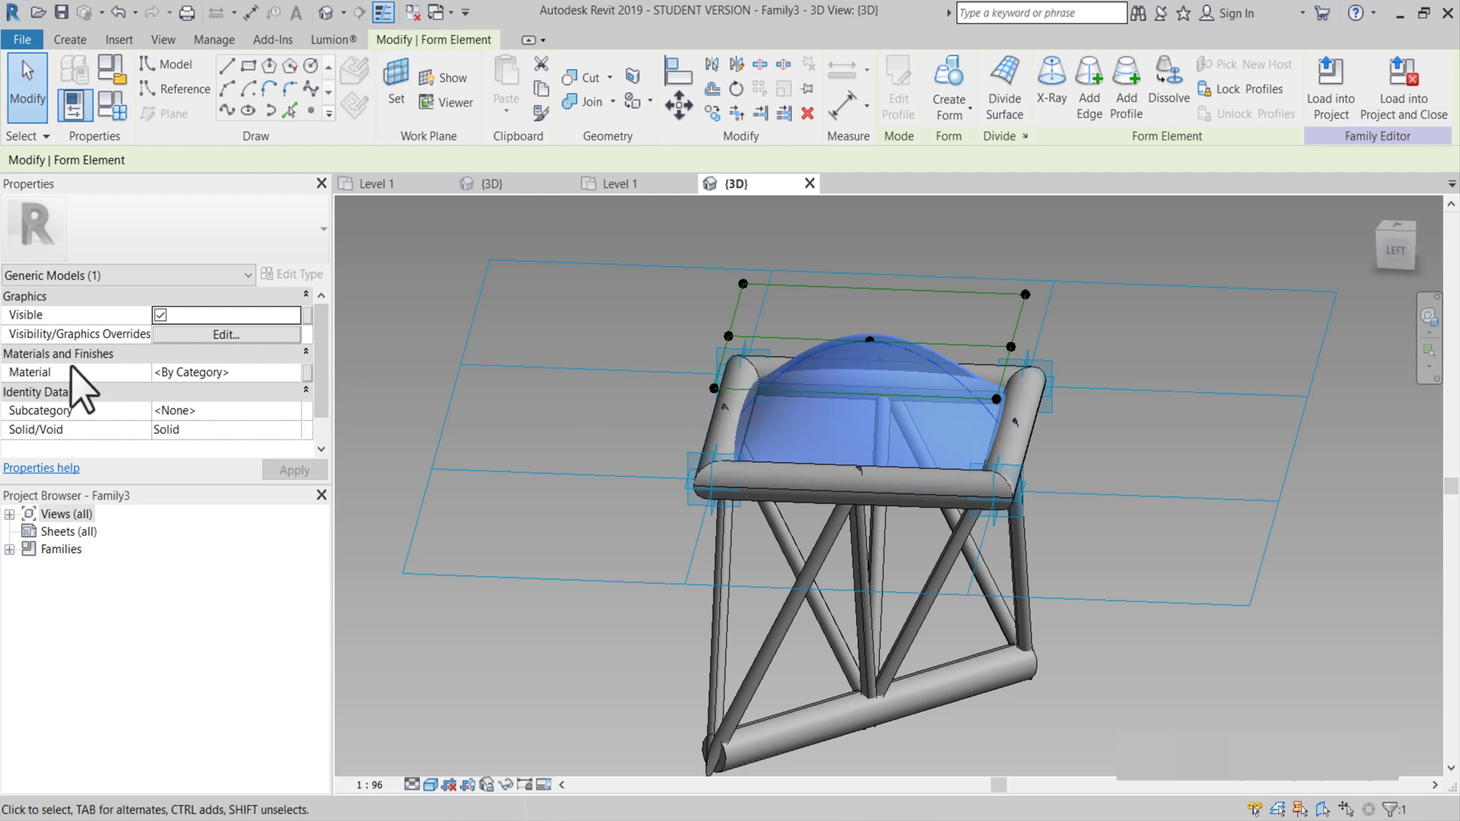
left_click(307, 371)
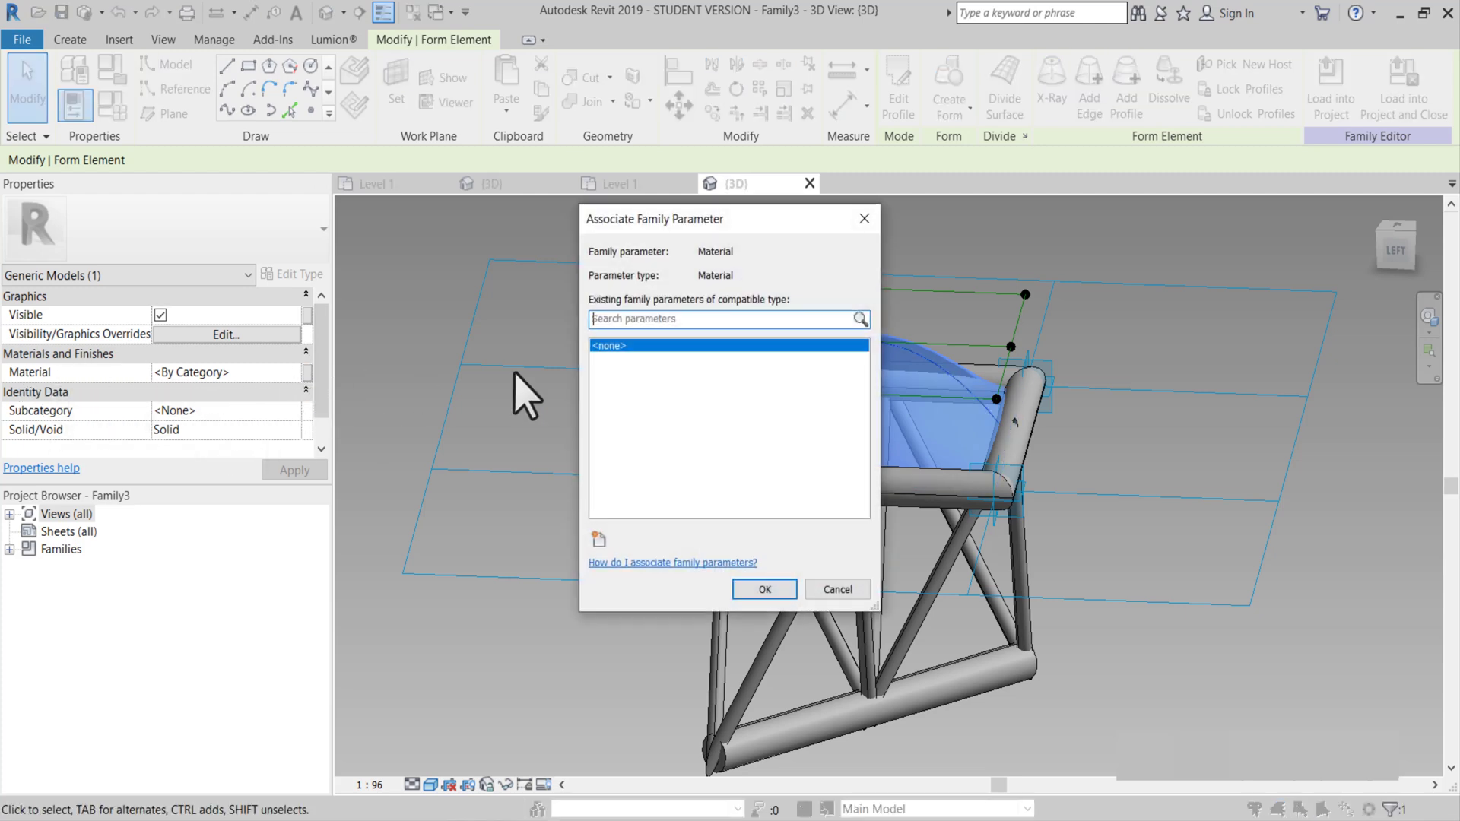
left_click(597, 539)
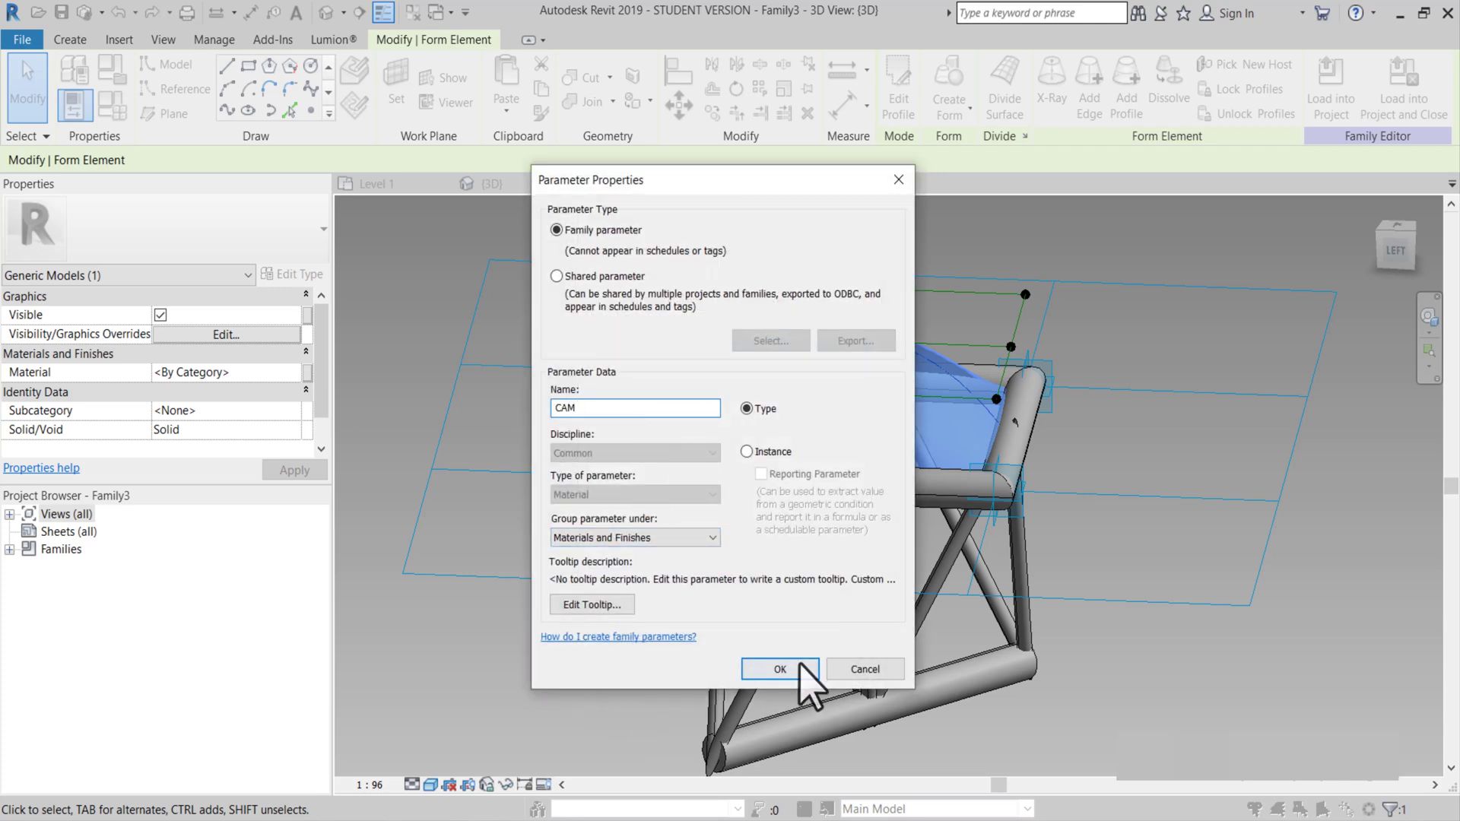
left_click(791, 668)
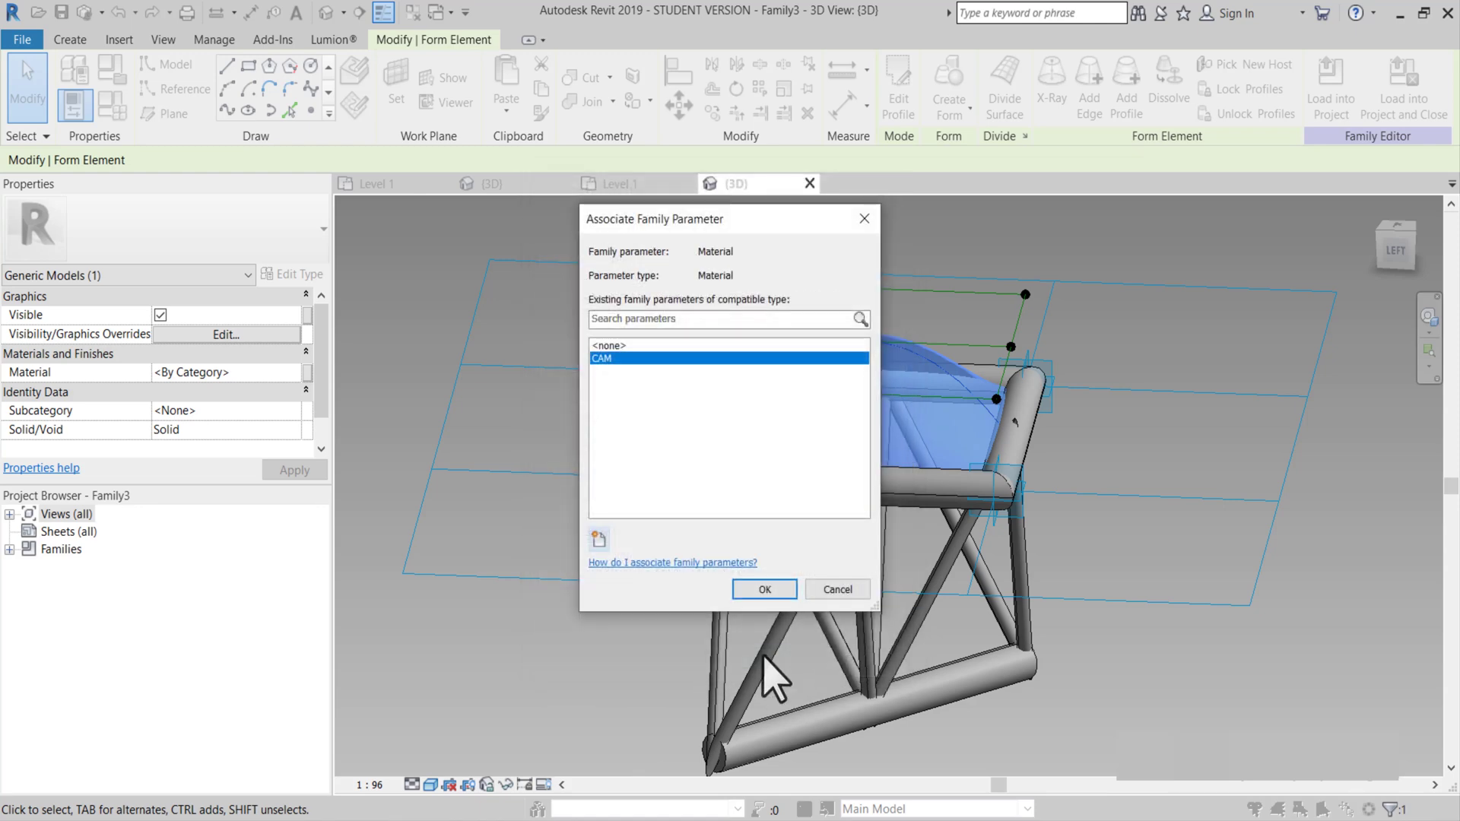
left_click(764, 589)
left_click(610, 603)
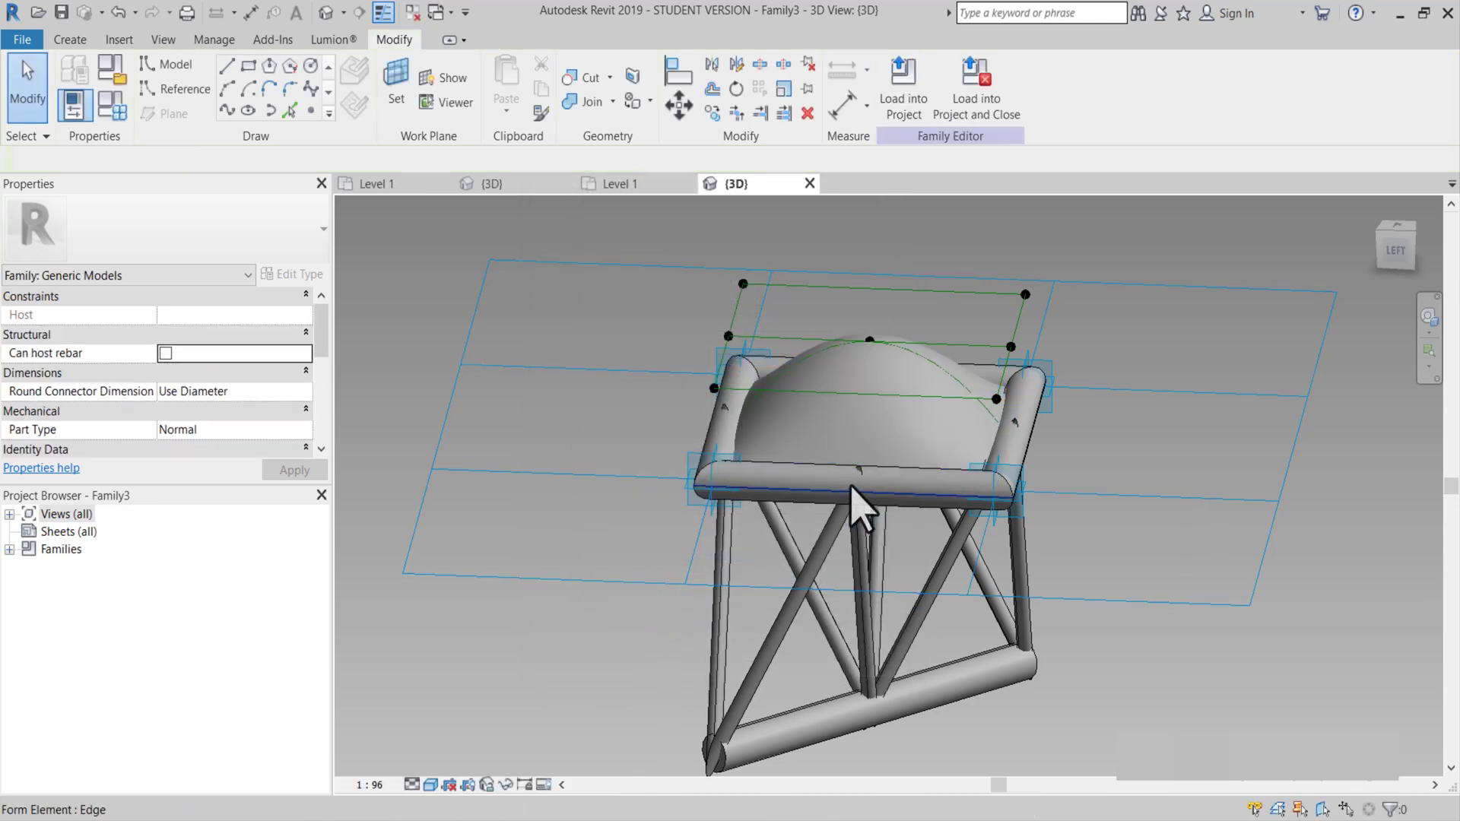
Associate the whole tubular frame's material with a new type family parameter named ÇERÇEVE, grouped under Materials and Finishes.
key("Tab")
left_click(856, 486)
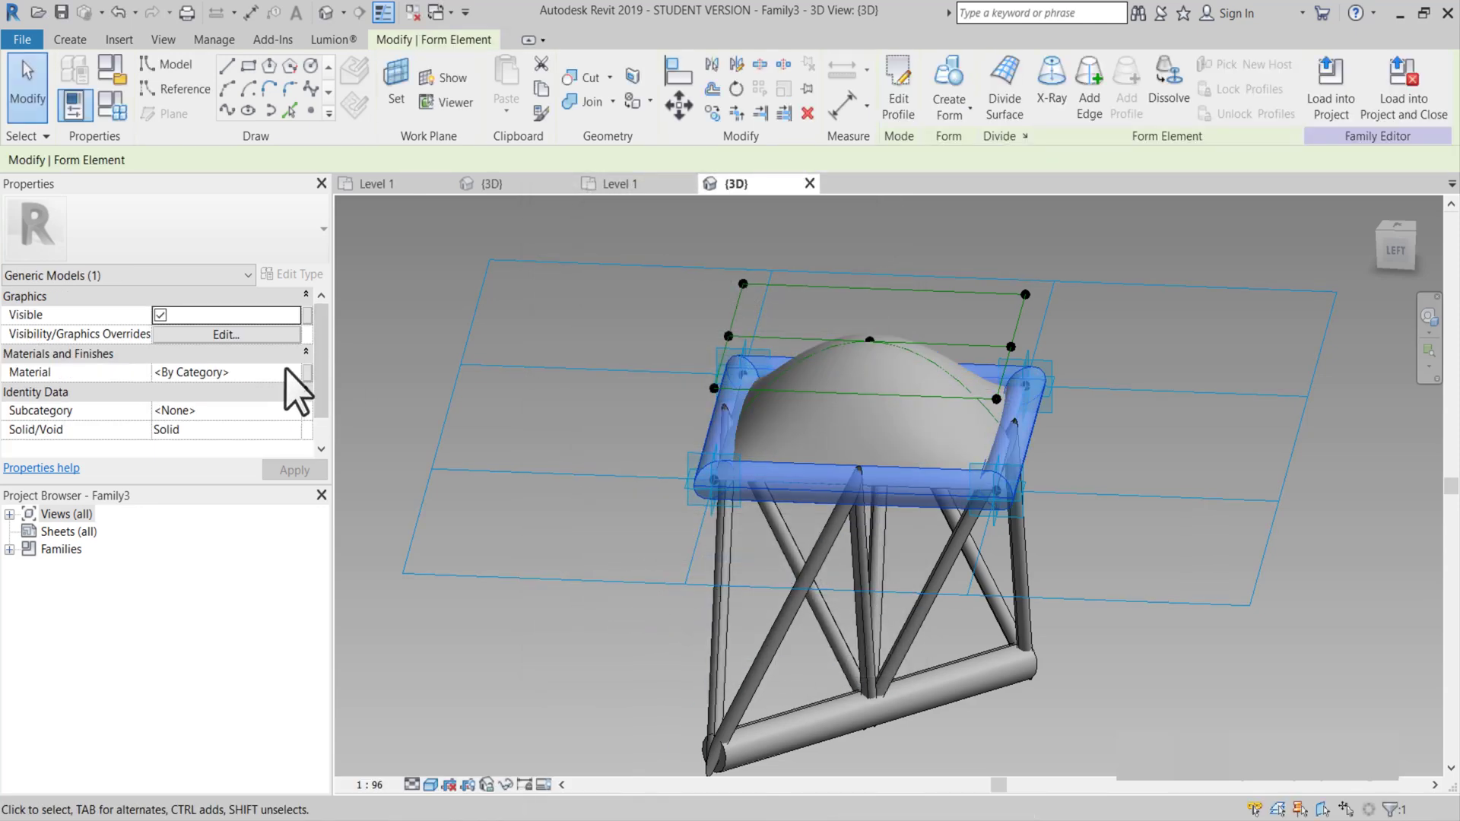
left_click(307, 373)
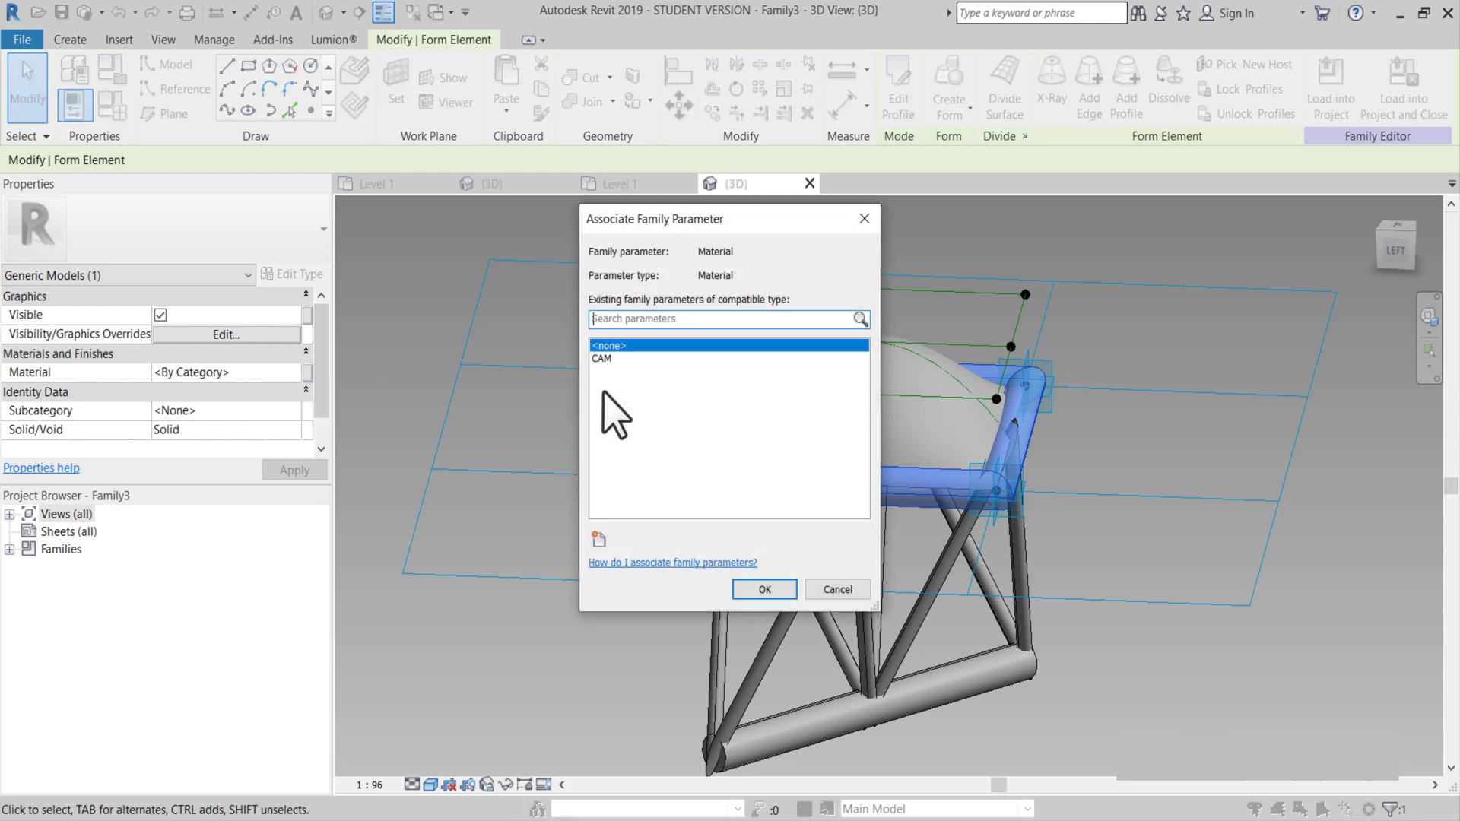
left_click(599, 540)
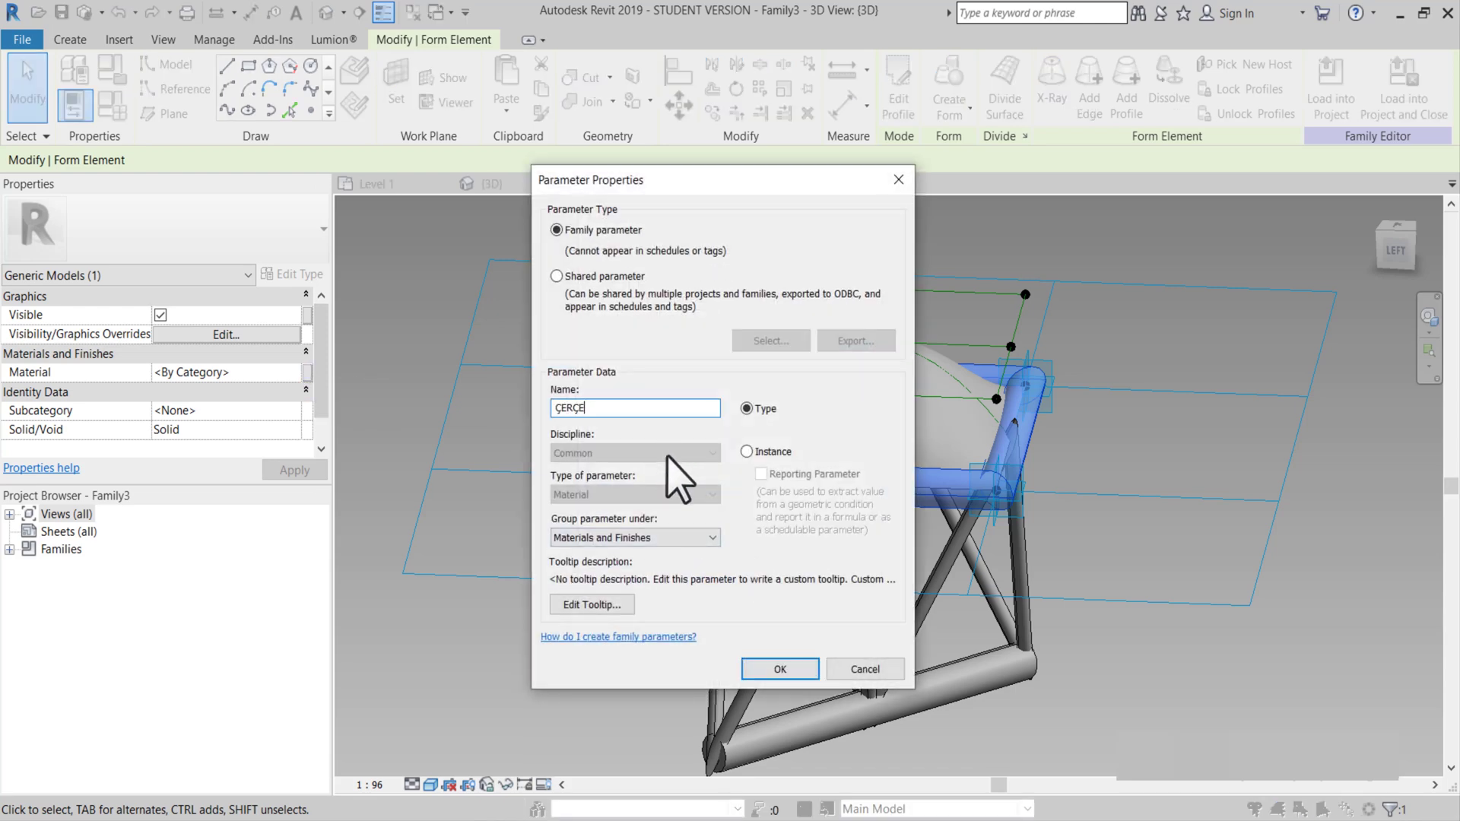
left_click(802, 663)
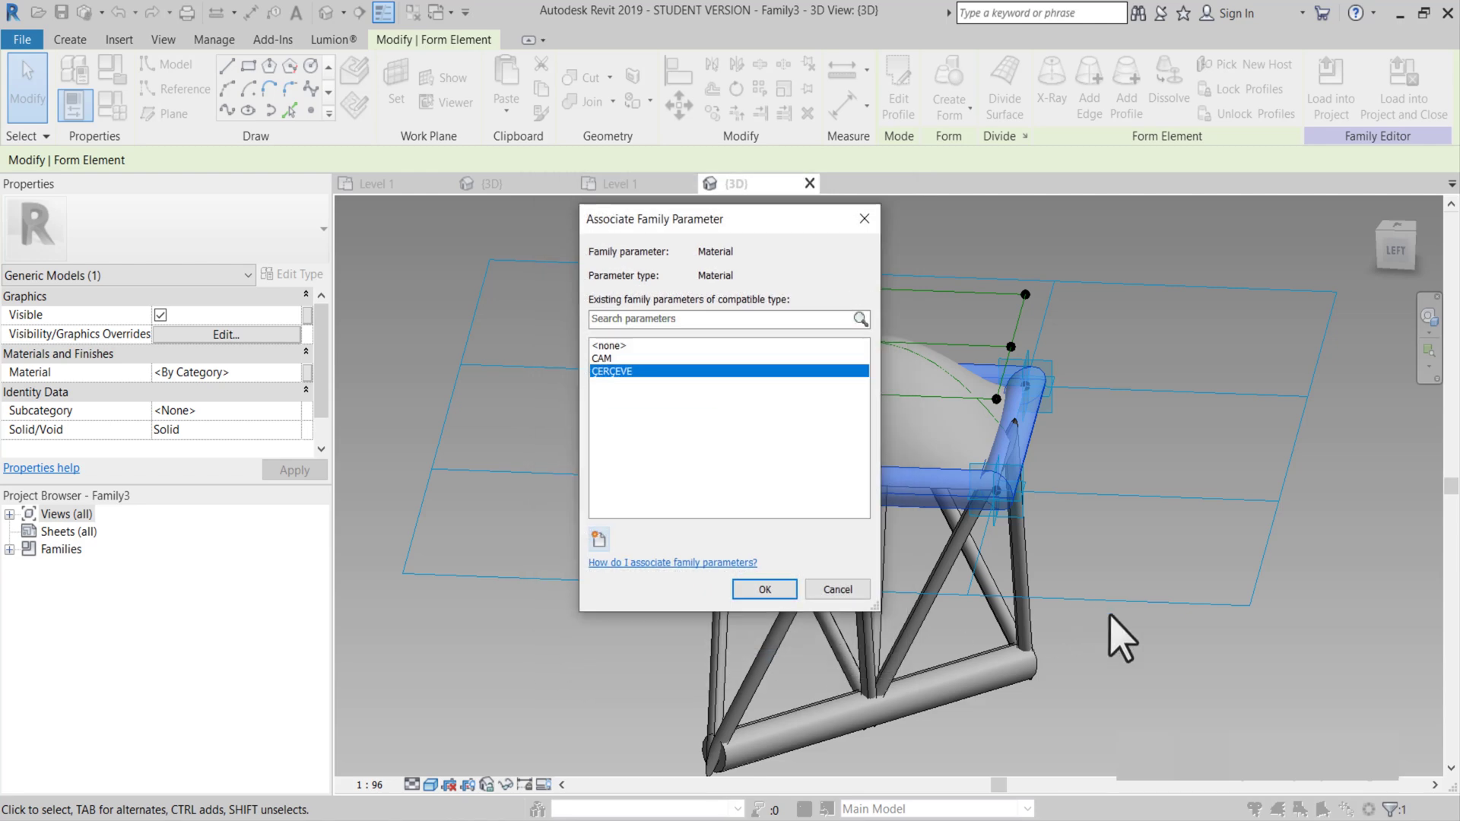
left_click(764, 590)
key("Escape")
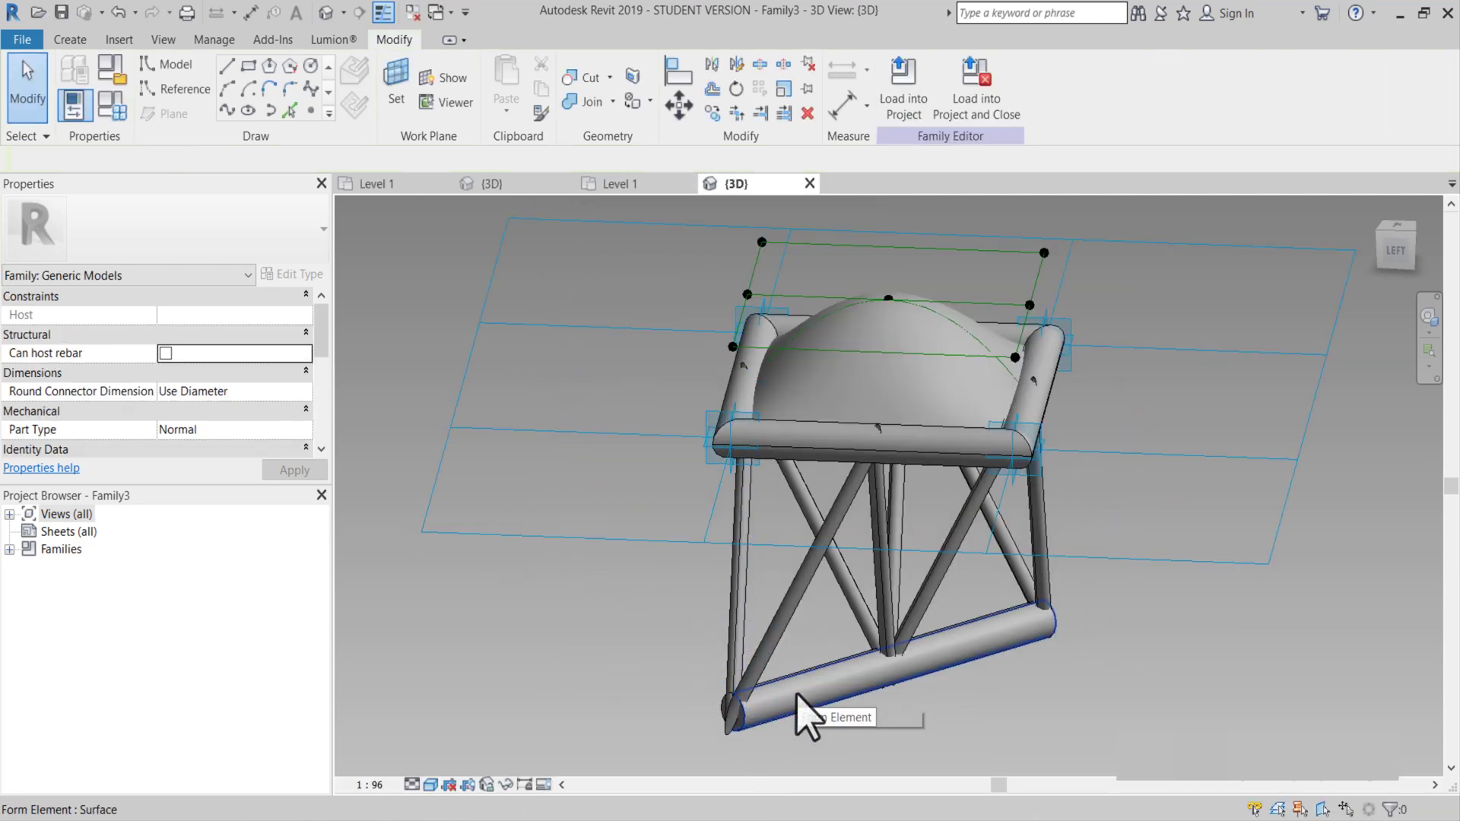
Associate the lower chord tube's material with a new type family parameter named ÇELİK, grouped under Materials and Finishes.
left_click(796, 694)
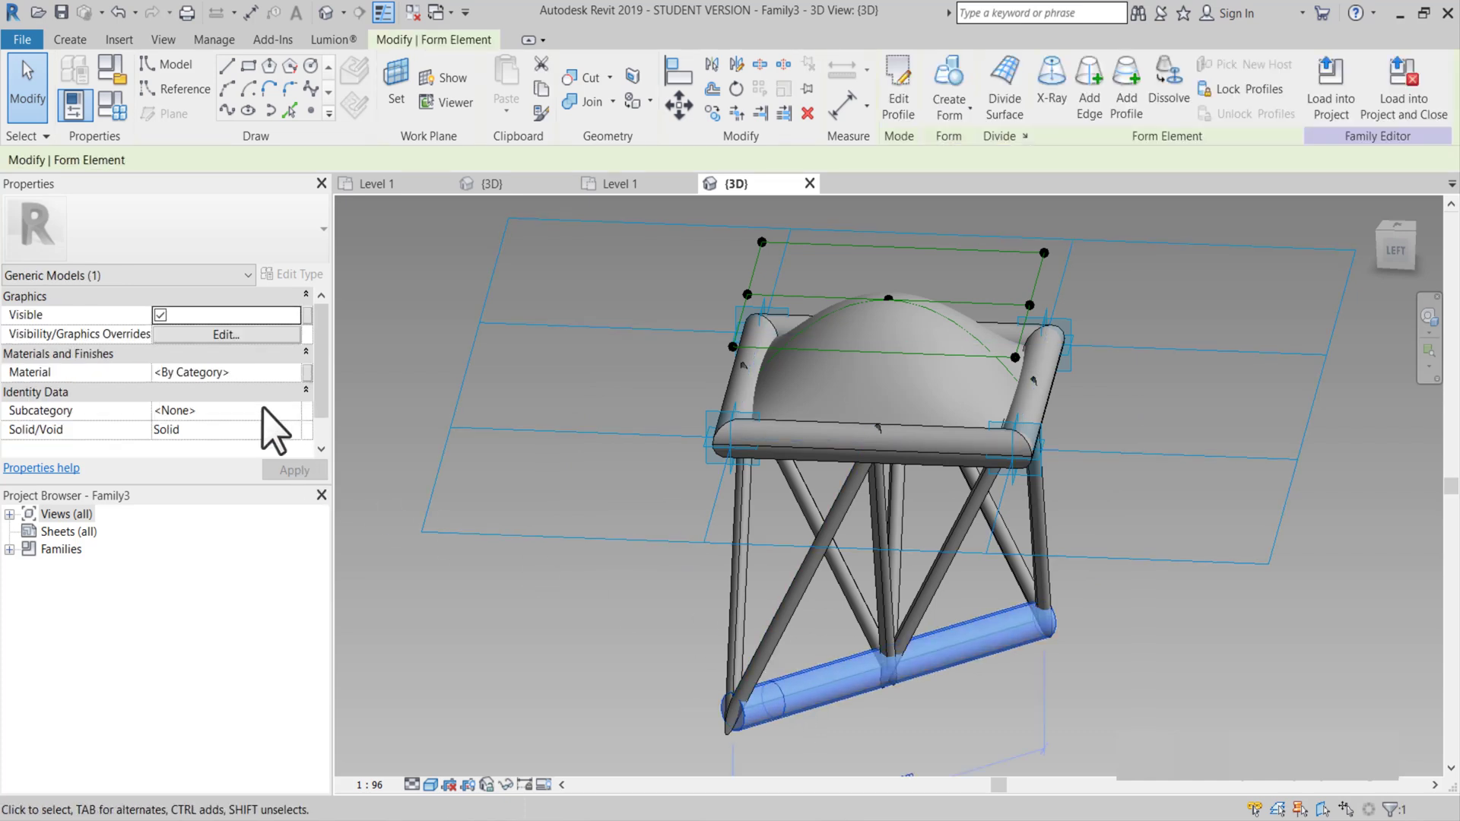
left_click(306, 372)
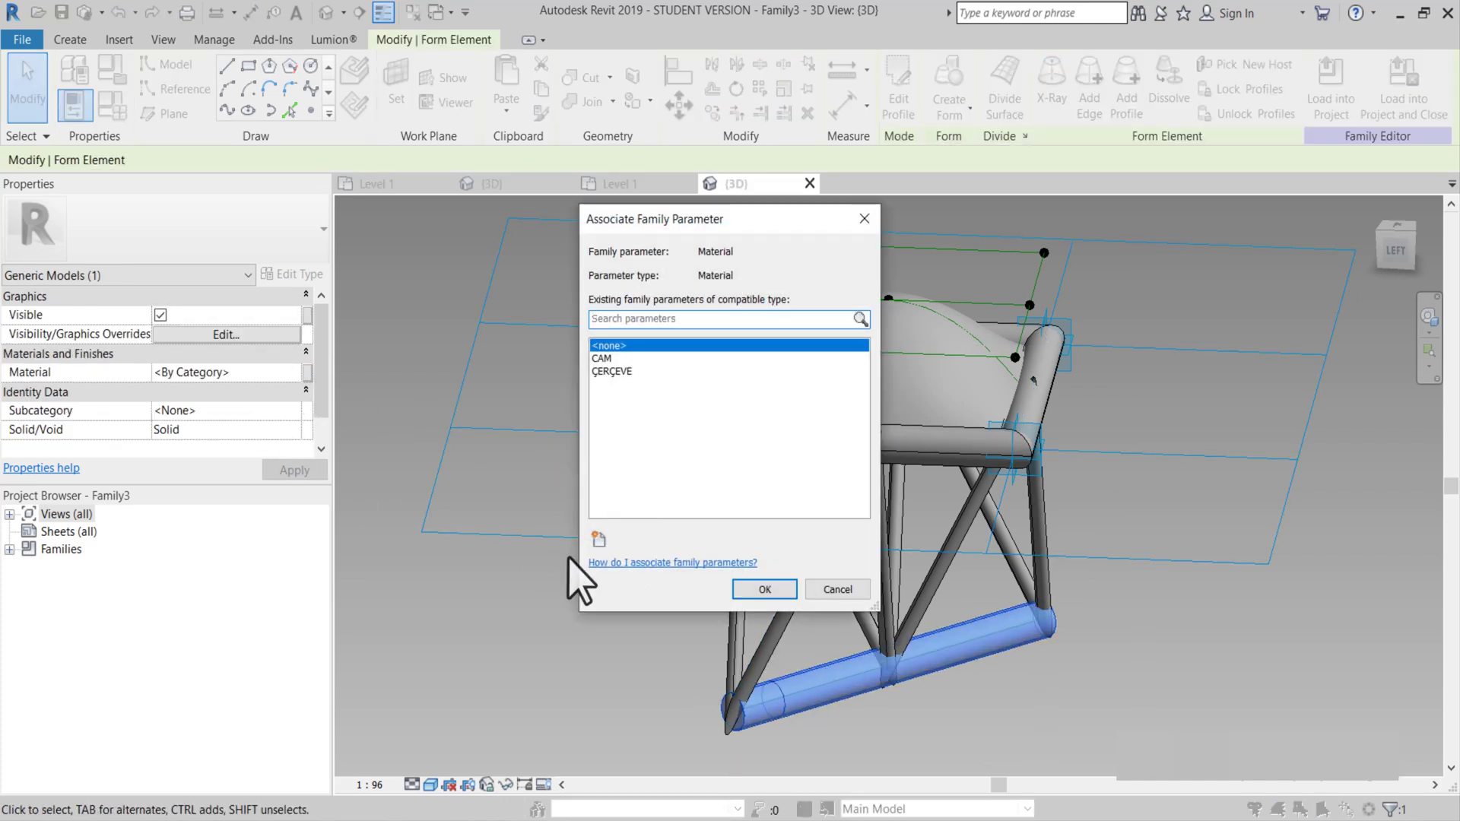
left_click(599, 538)
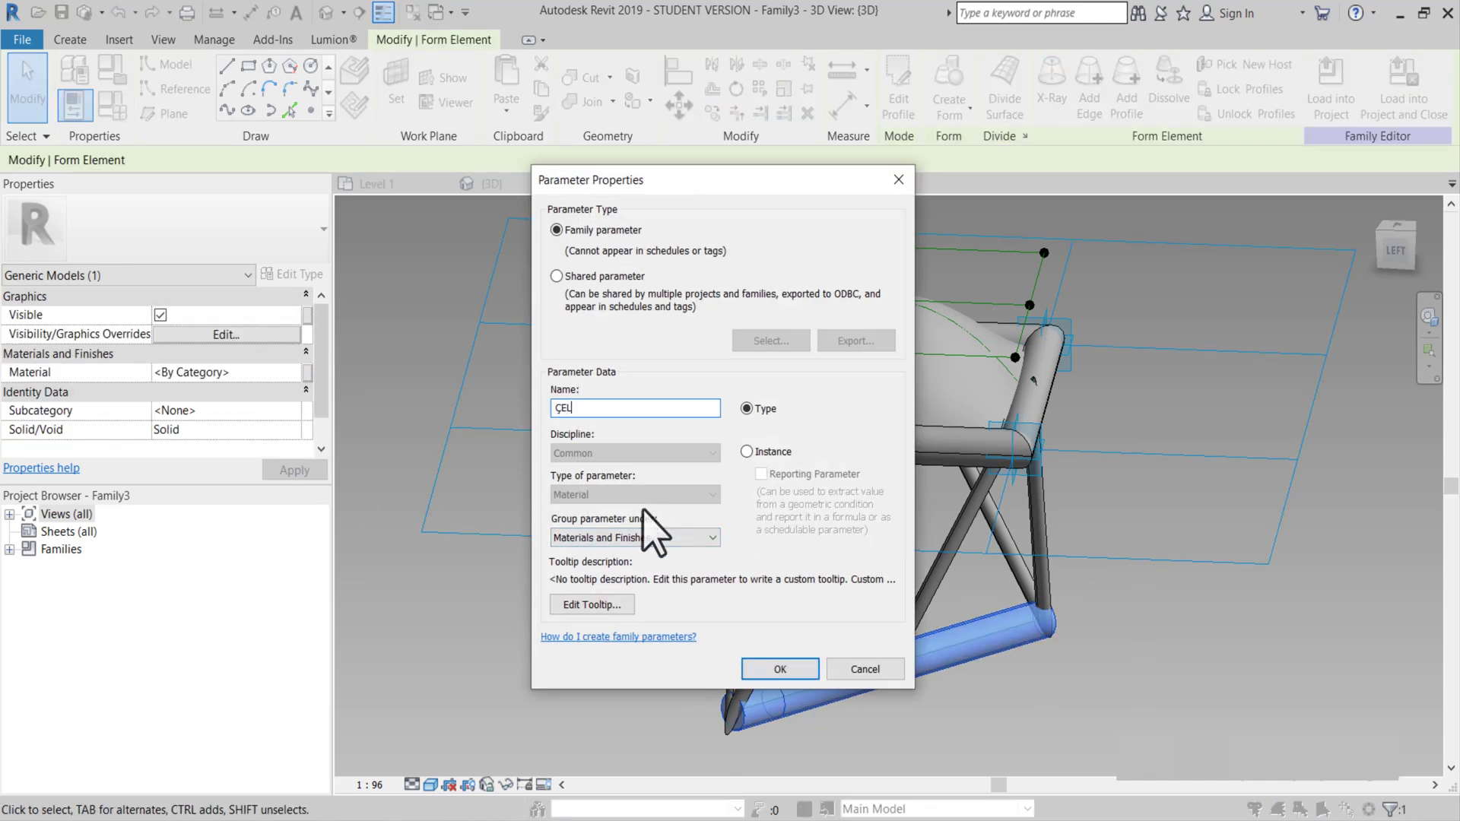
left_click(783, 669)
left_click(757, 589)
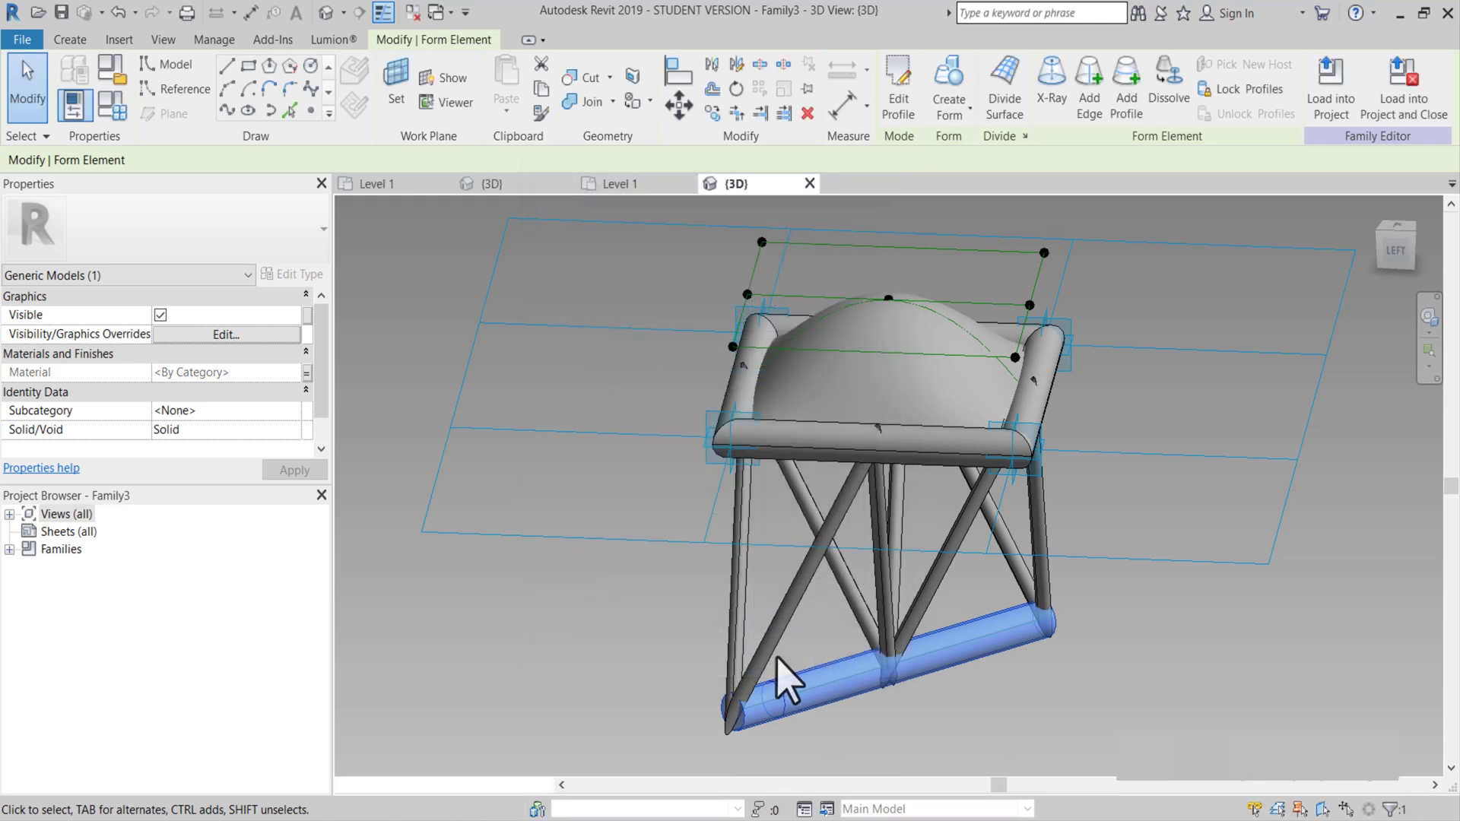
key("Escape")
Associate the material of the truss diagonals at the chord's open near end with the existing ÇELİK parameter.
scroll(780, 669, "up", 3)
left_click(770, 635)
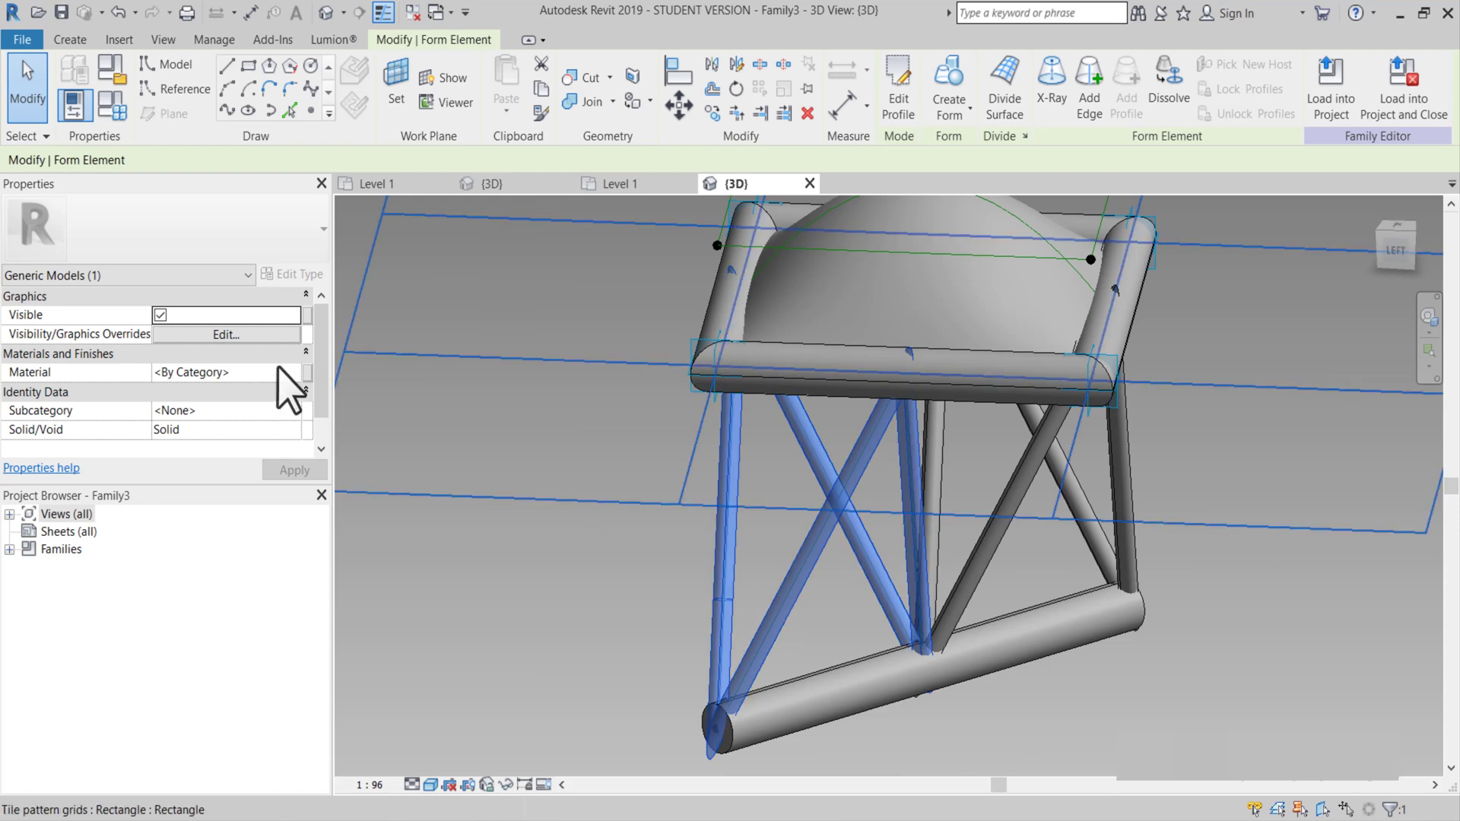
left_click(308, 372)
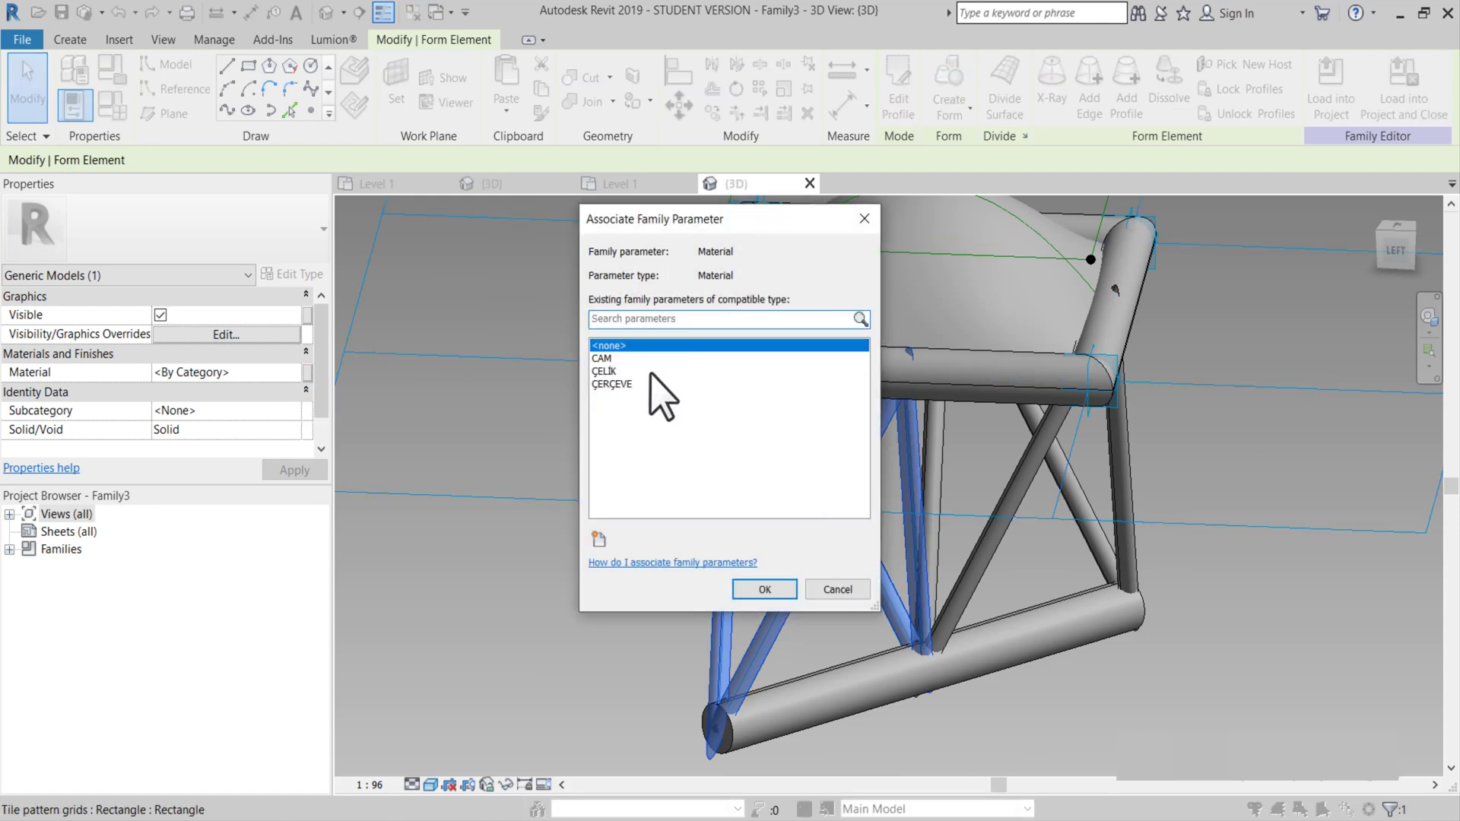
left_click(650, 372)
left_click(762, 590)
key("Escape")
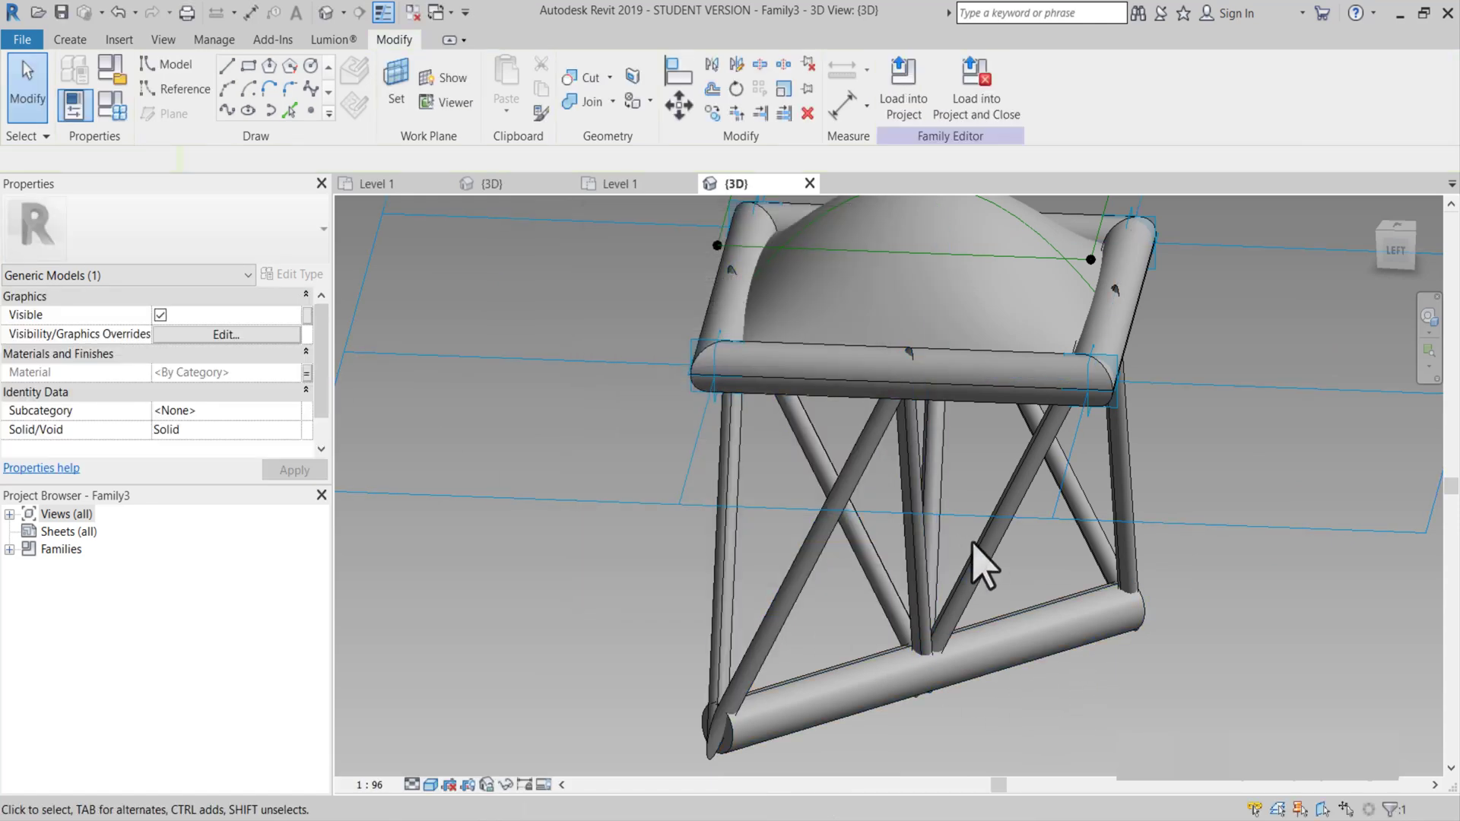
Associate the material of the remaining group of truss diagonals, at the chord's far end, with the ÇELİK parameter.
left_click(985, 560)
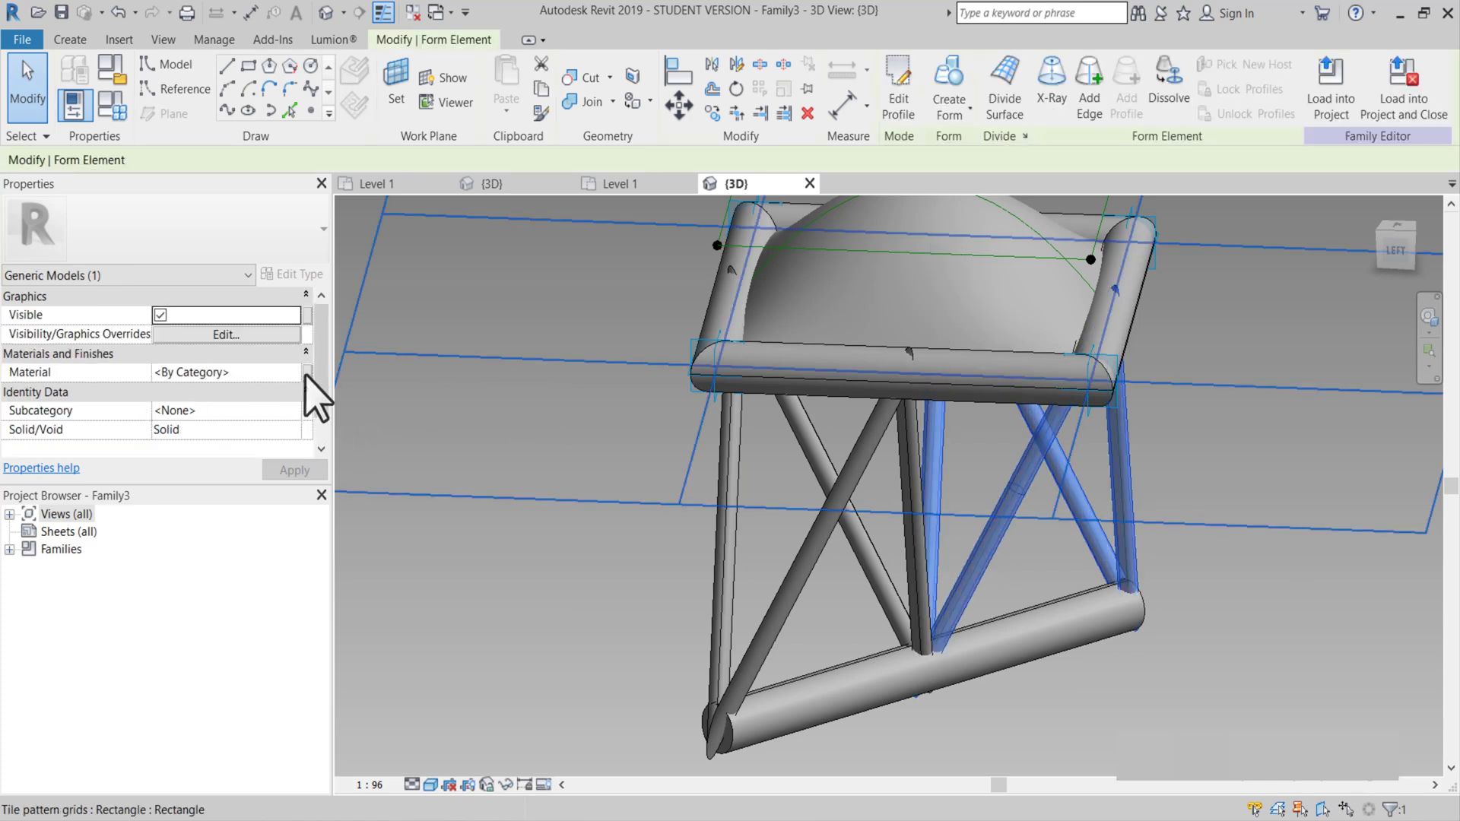
left_click(307, 373)
left_click(604, 371)
left_click(756, 590)
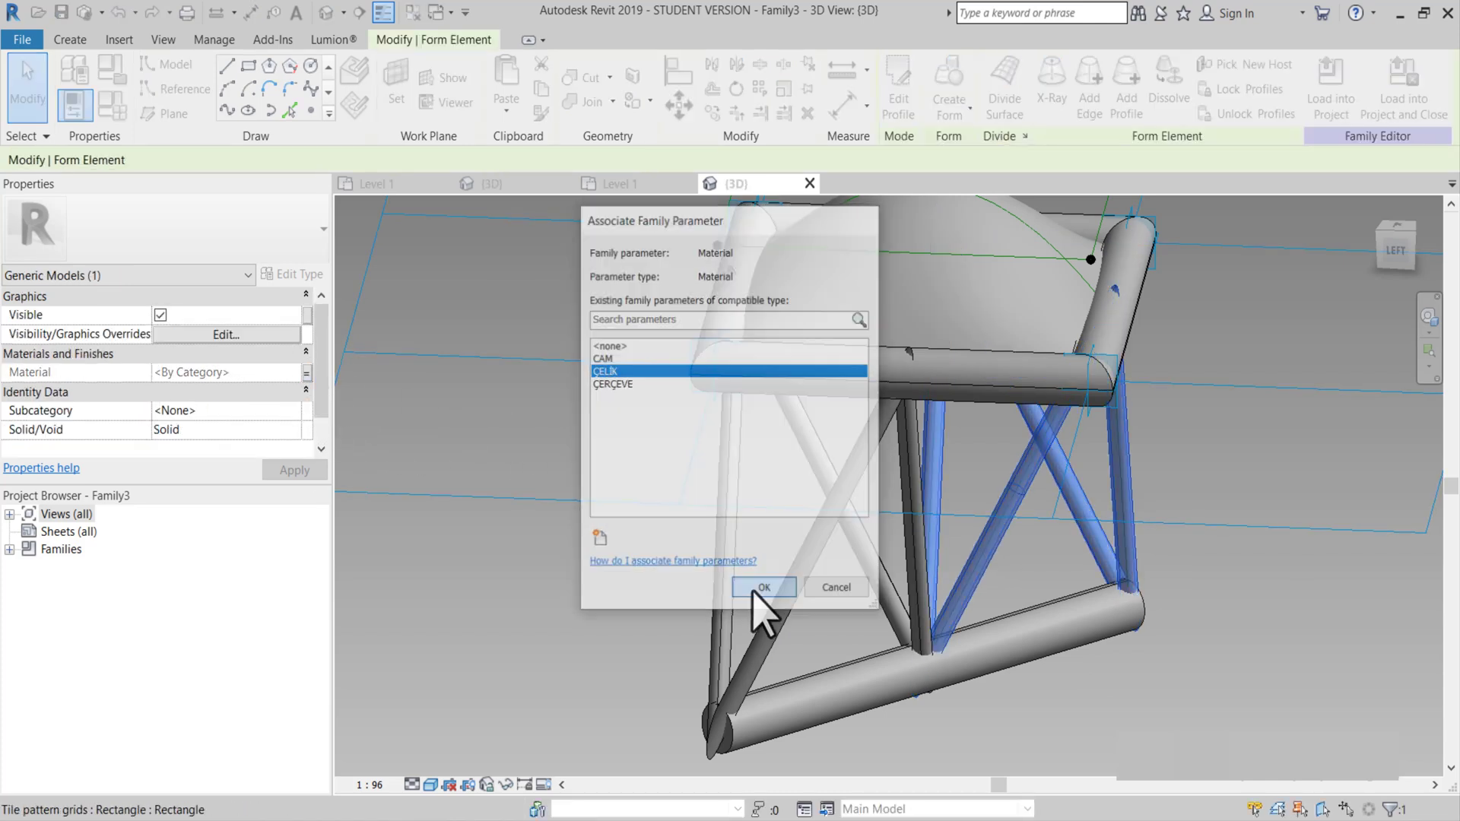
scroll(619, 642, "down", 4)
key("Escape")
Load the completed panel family into the open family Family2 only.
middle_click_drag(601, 631, 678, 619, "shift")
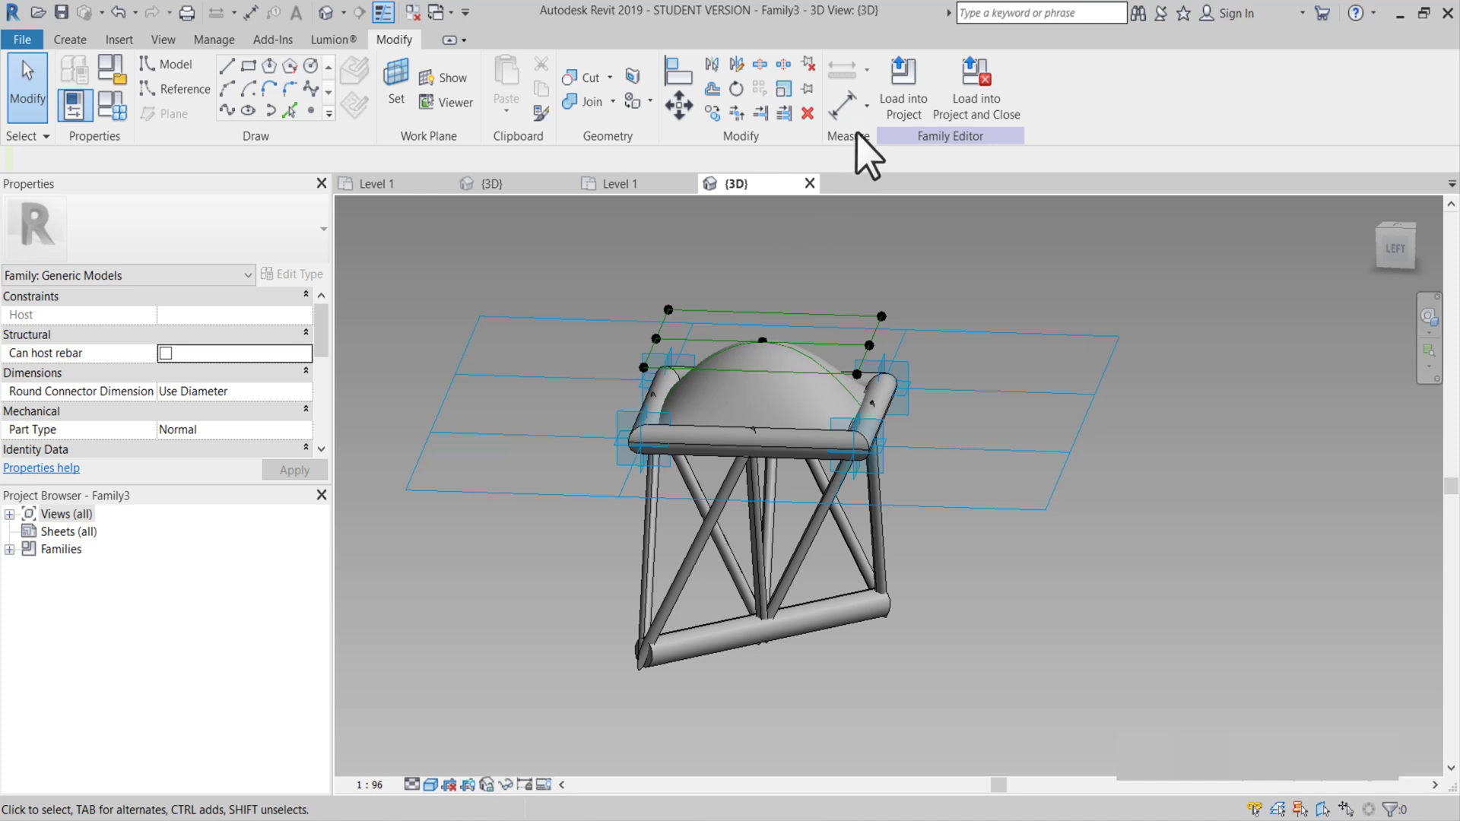
left_click_drag(523, 399, 427, 560)
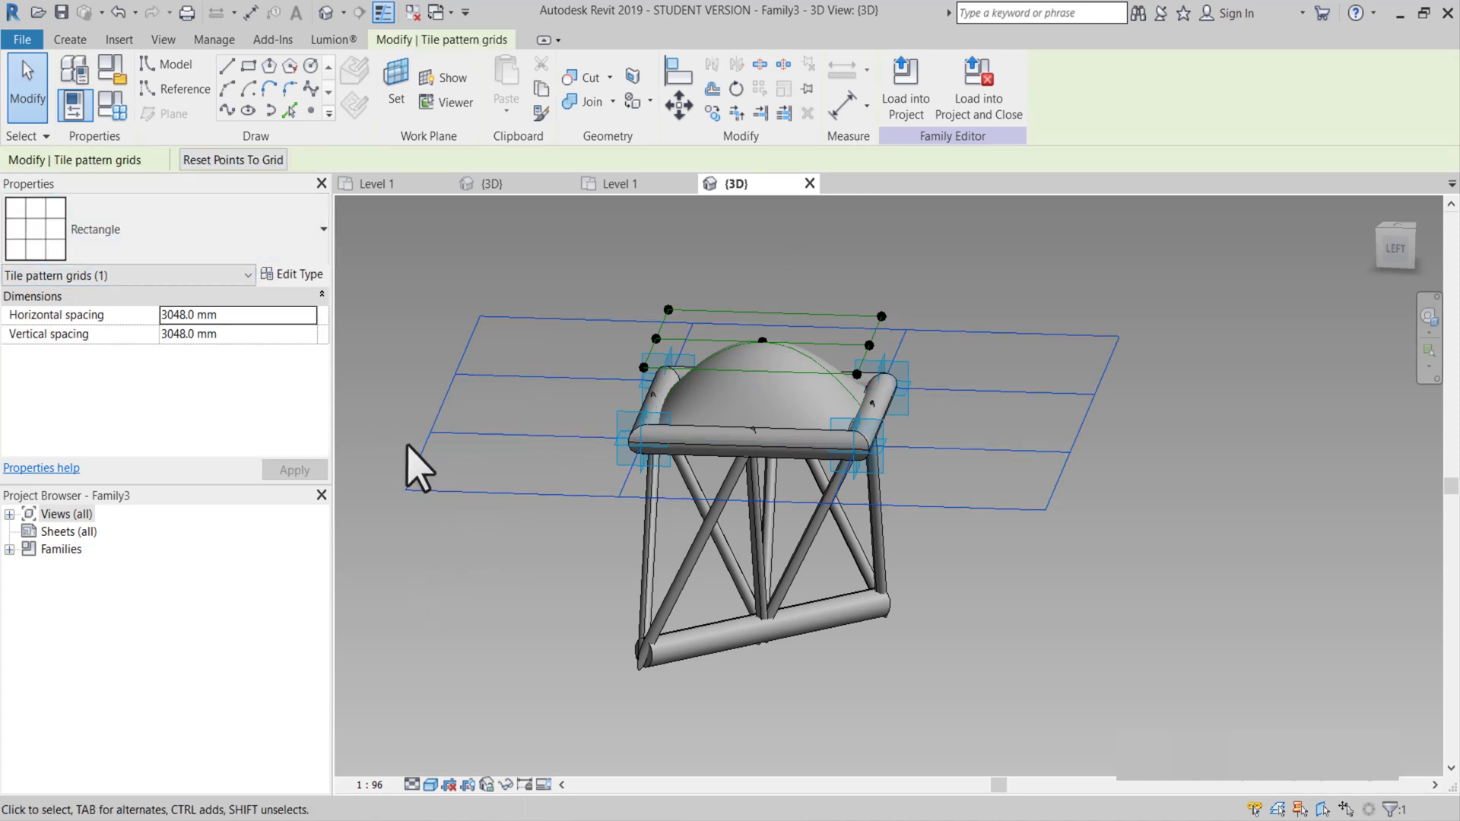
key("Escape")
left_click(905, 85)
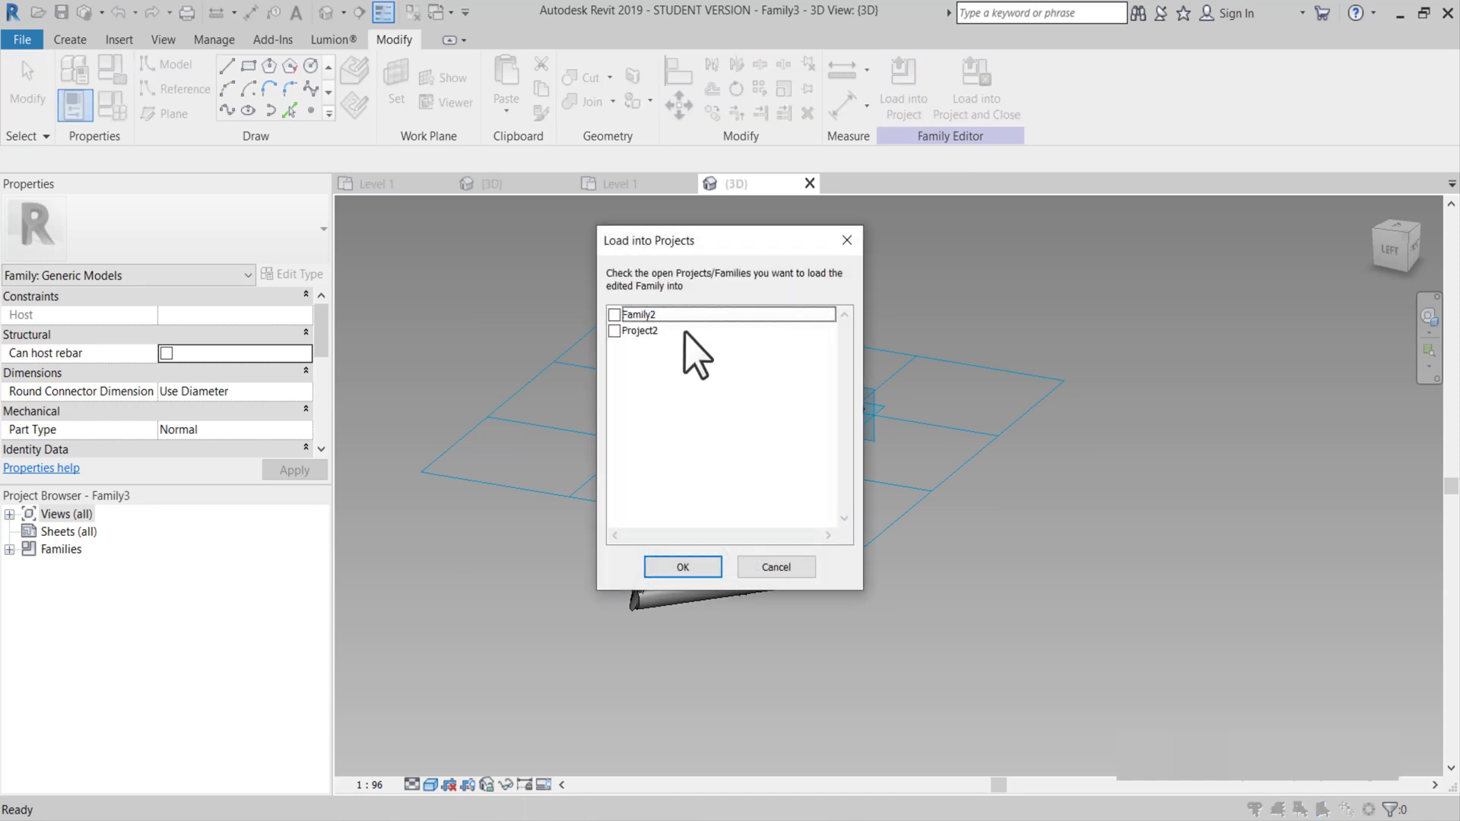
left_click(614, 315)
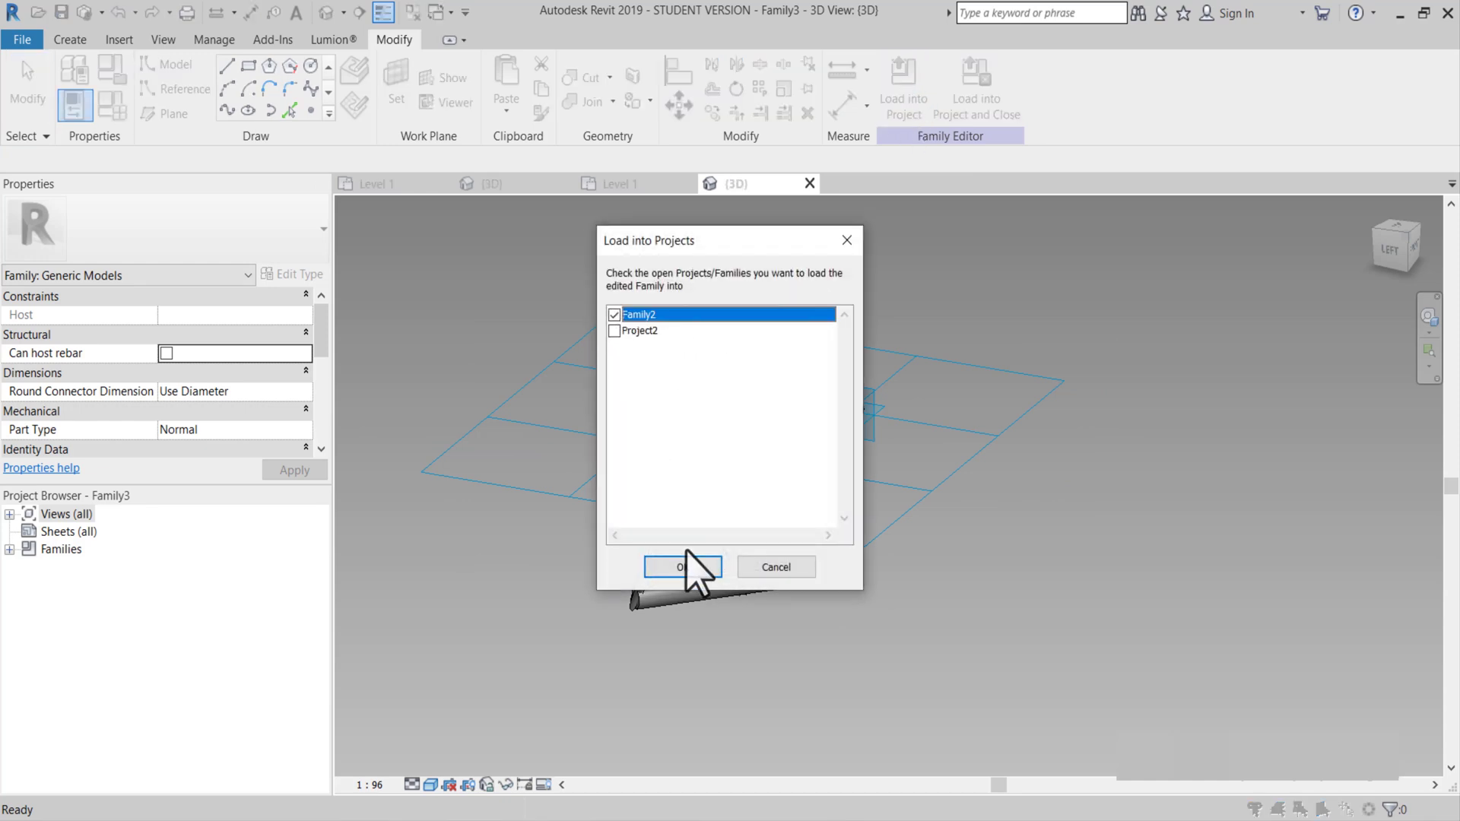